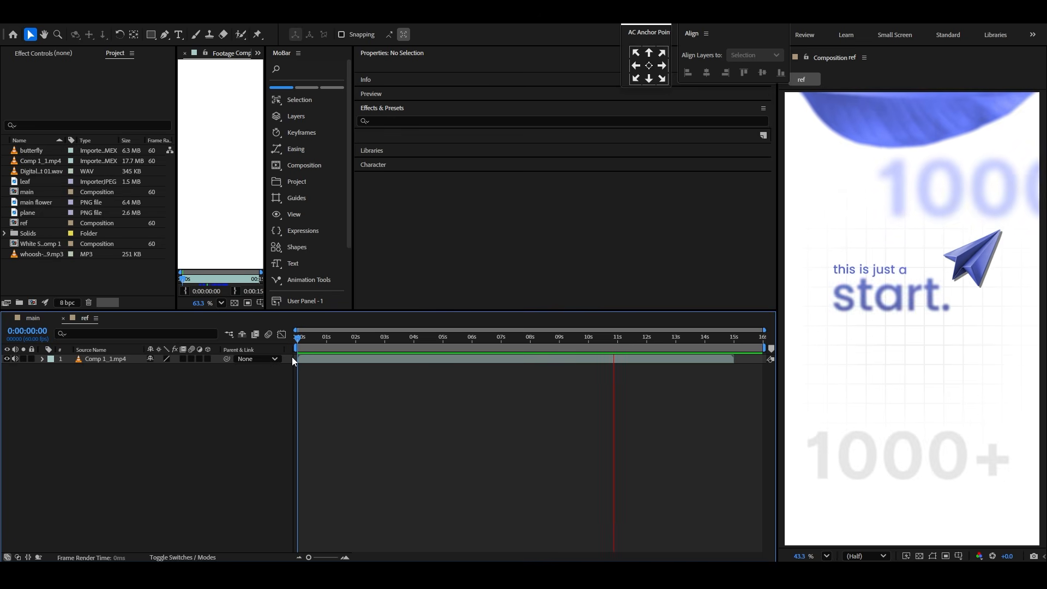
Step: Preview the ref composition's animation, and in the main composition add a full-frame white solid as the background
key("space")
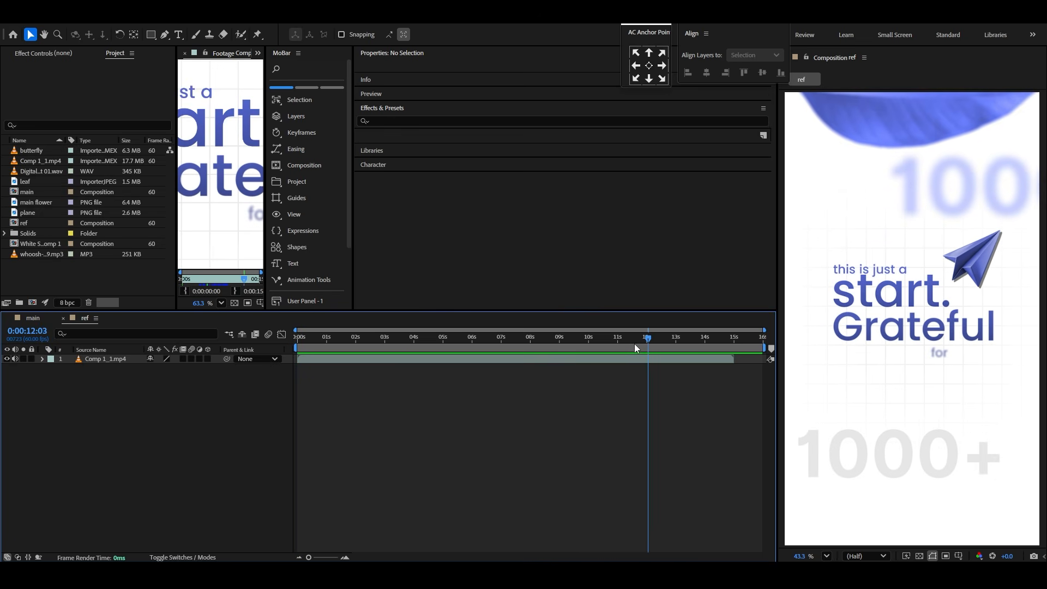
left_click_drag(634, 344, 483, 361)
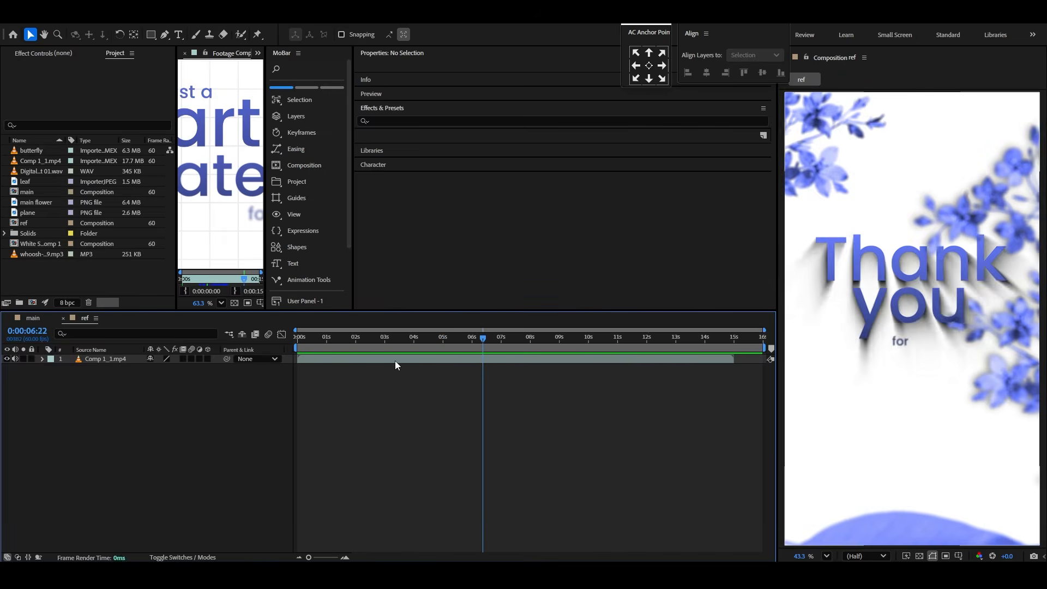
left_click(34, 318)
right_click(94, 378)
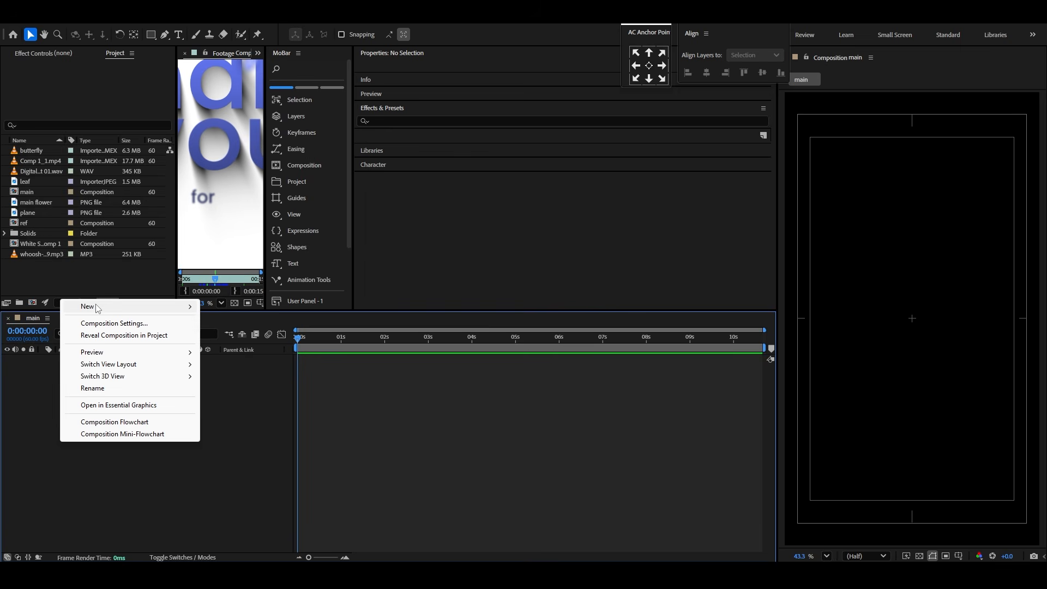
mouse_move(163, 307)
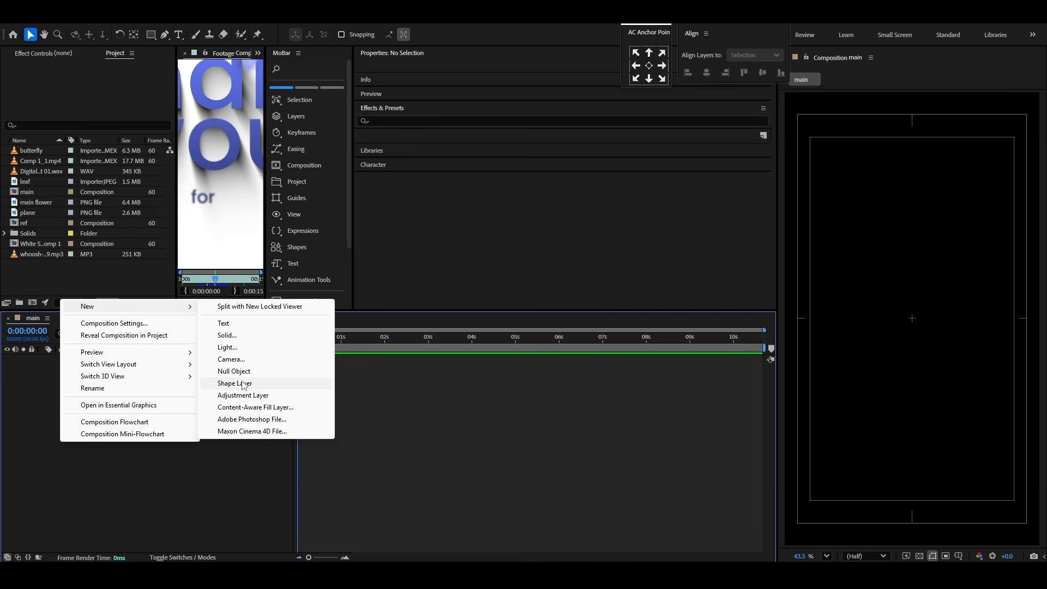
left_click(227, 335)
left_click(593, 390)
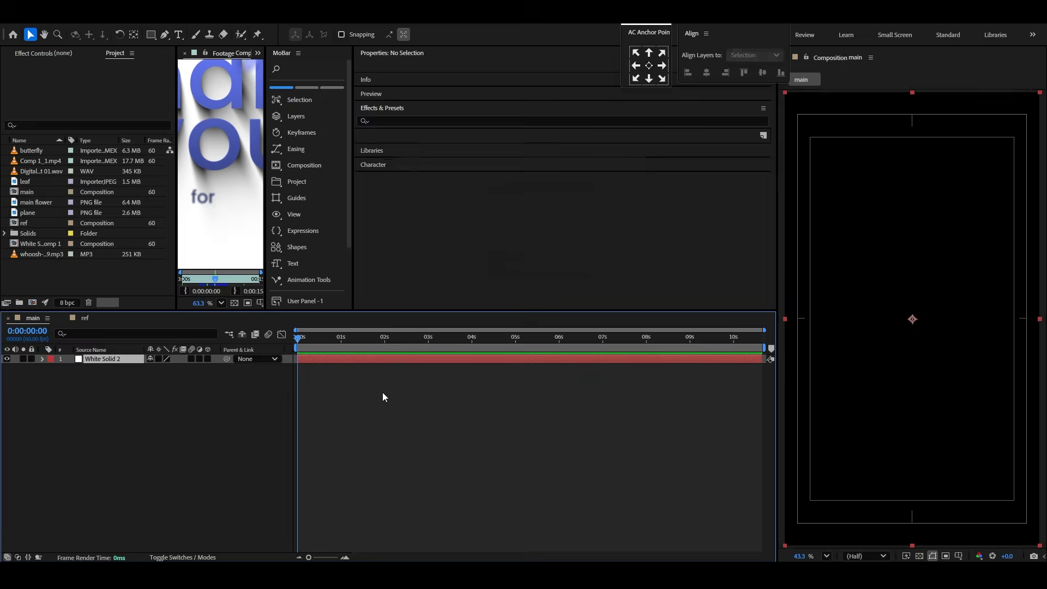
left_click(117, 360)
left_click(108, 437)
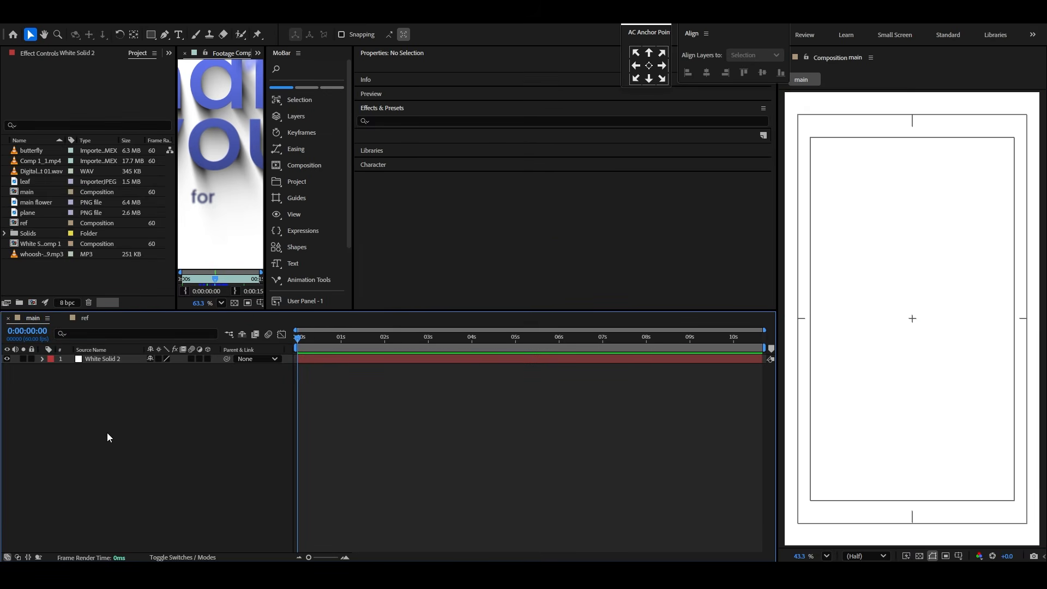
Step: Add a text layer reading "1000" to the main composition
right_click(81, 299)
mouse_move(120, 305)
left_click(248, 320)
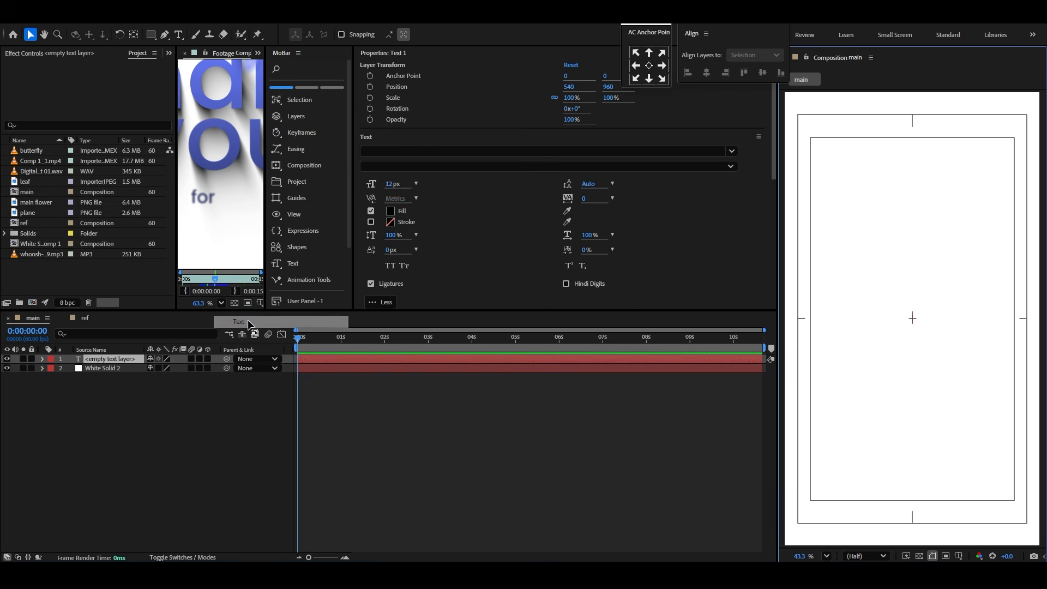
type("1000")
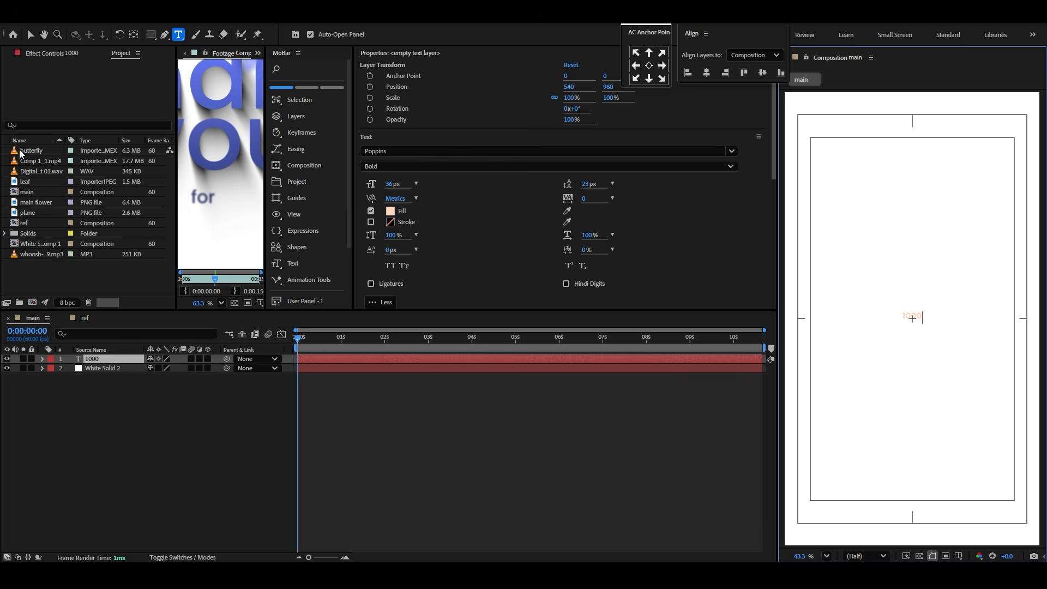
key("Escape")
key("v")
Step: Enlarge the "1000" text to about 961% near the frame's center and change its font to Humane Medium
key("s")
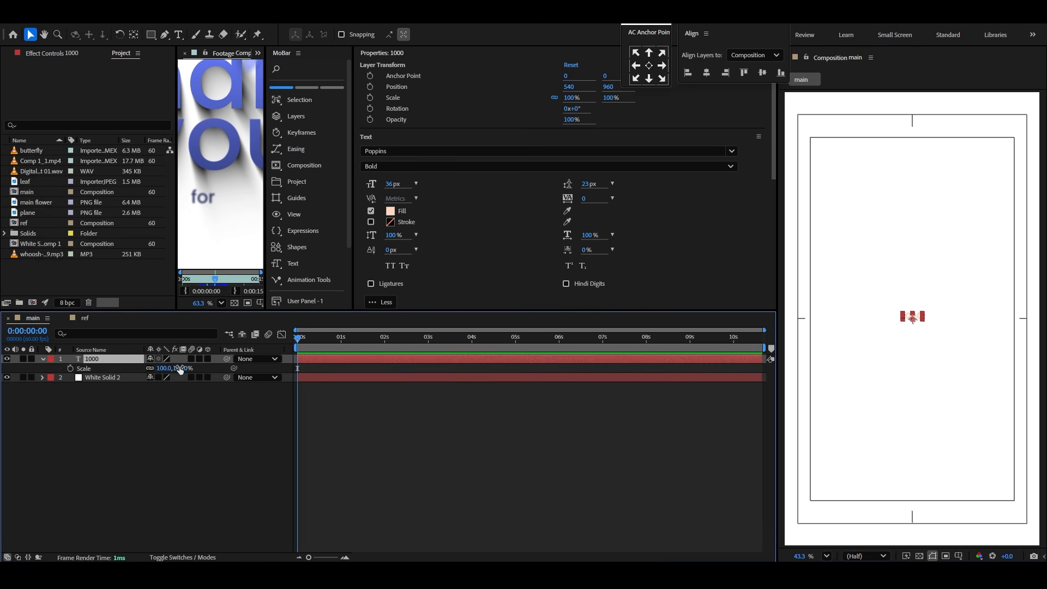
left_click_drag(173, 368, 684, 366)
left_click_drag(965, 300, 967, 322)
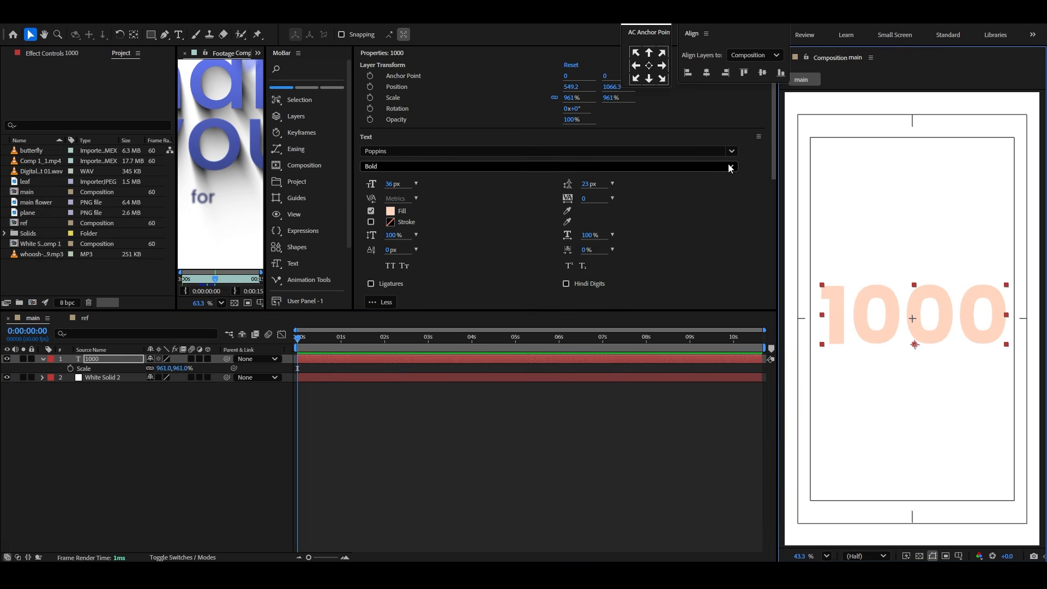
left_click(716, 152)
type("huma")
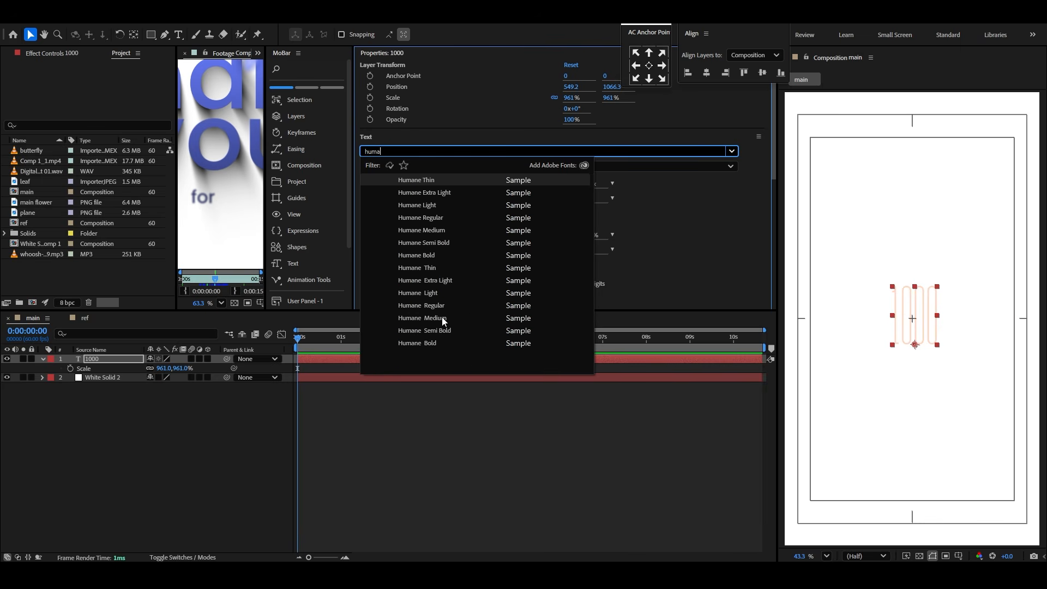
left_click(443, 318)
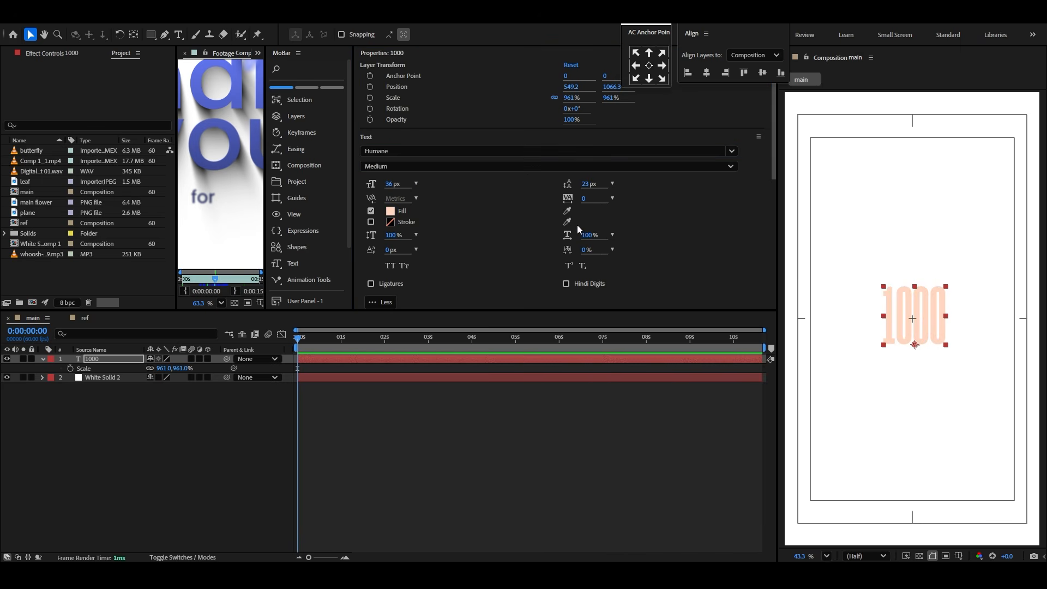
Step: Scale the "1000" text to about 2134% and center it horizontally in the composition with a centered anchor point
left_click_drag(175, 369, 804, 354)
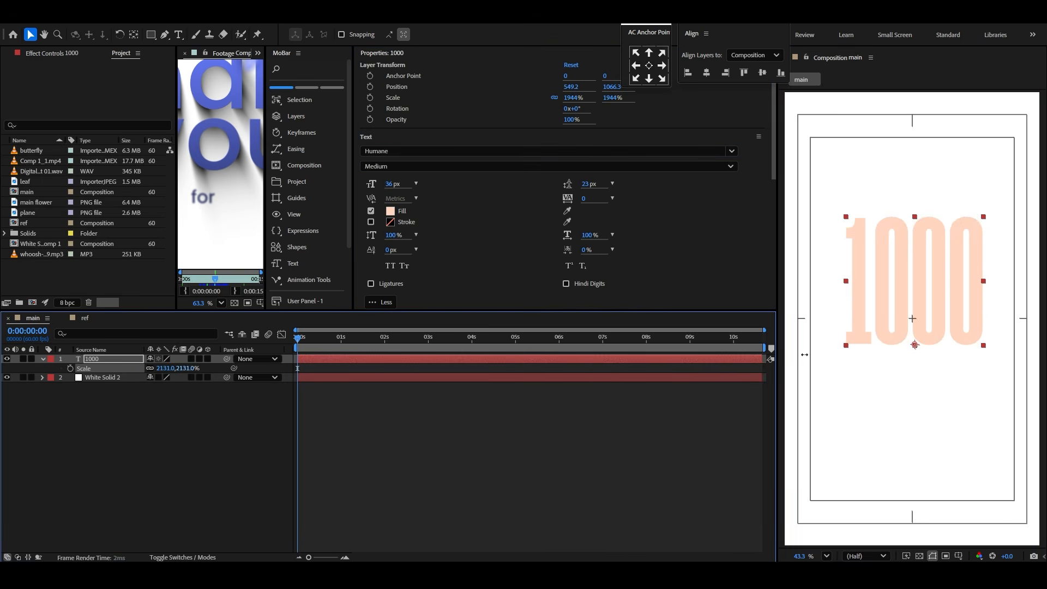
mouse_move(907, 319)
left_mouse_down()
mouse_move(905, 353)
mouse_move(903, 331)
left_mouse_up()
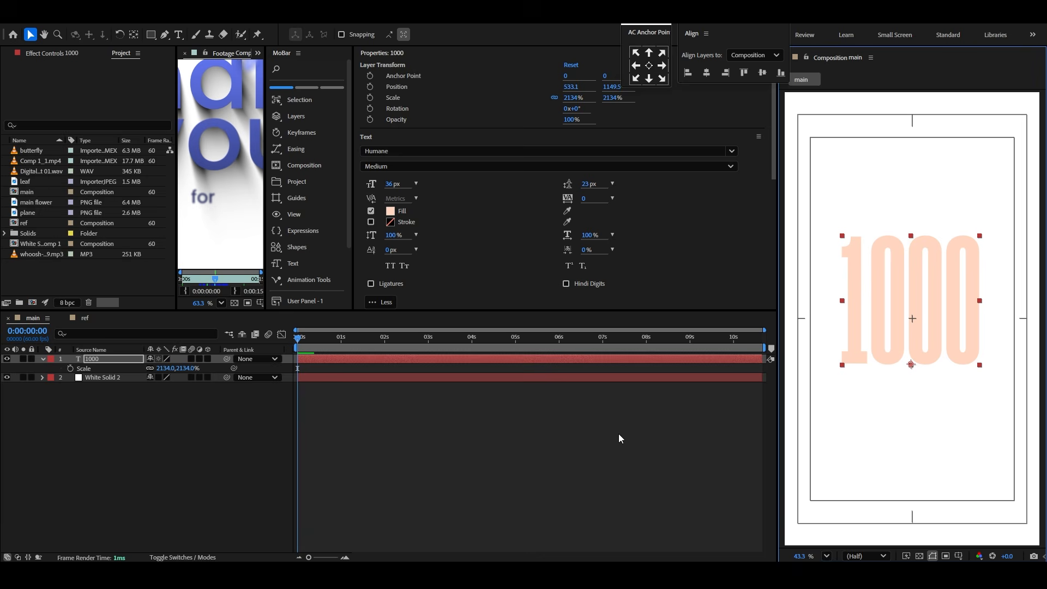
left_click(648, 66)
left_click(706, 73)
Step: Find the Gradient Ramp effect by searching "grad" and apply it to the "1000" text layer
scroll(438, 252, "down", 5)
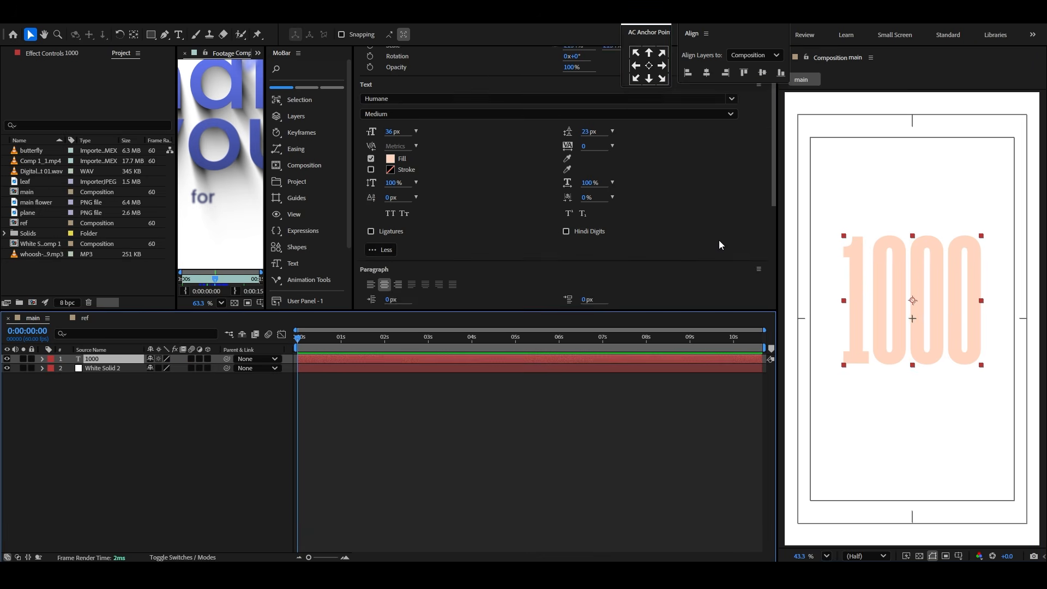
scroll(437, 252, "down", 2)
left_click(426, 256)
type("g")
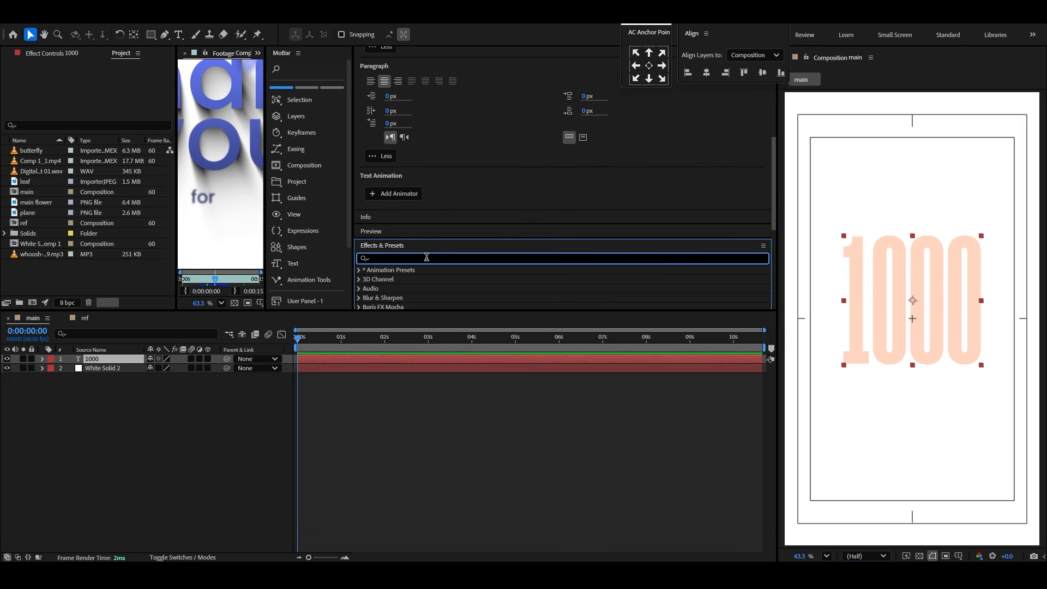
type("rad")
scroll(421, 287, "down", 3)
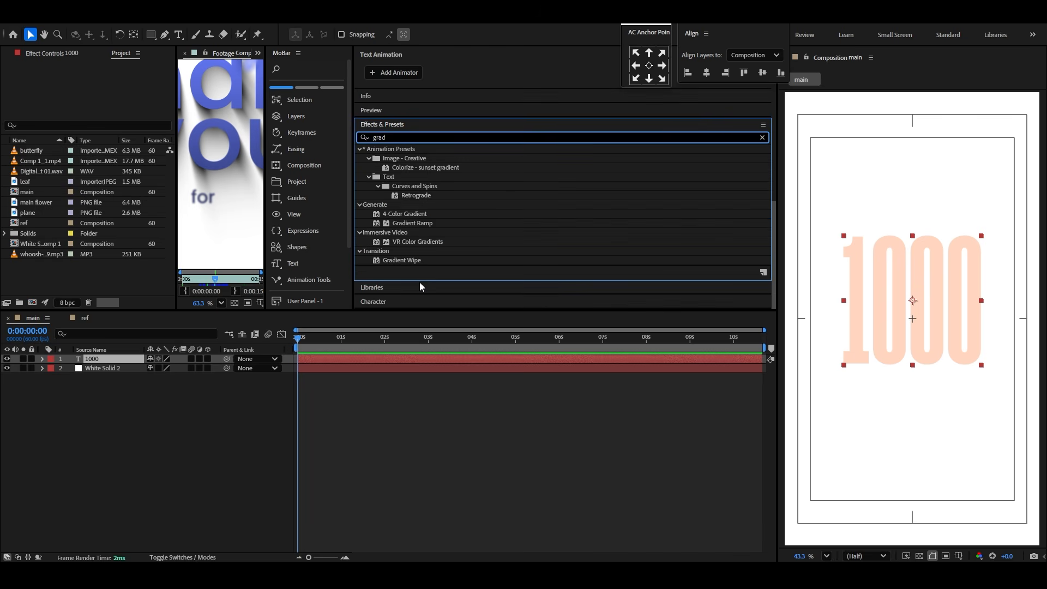
left_click_drag(412, 223, 219, 316)
left_click_drag(118, 364, 118, 361)
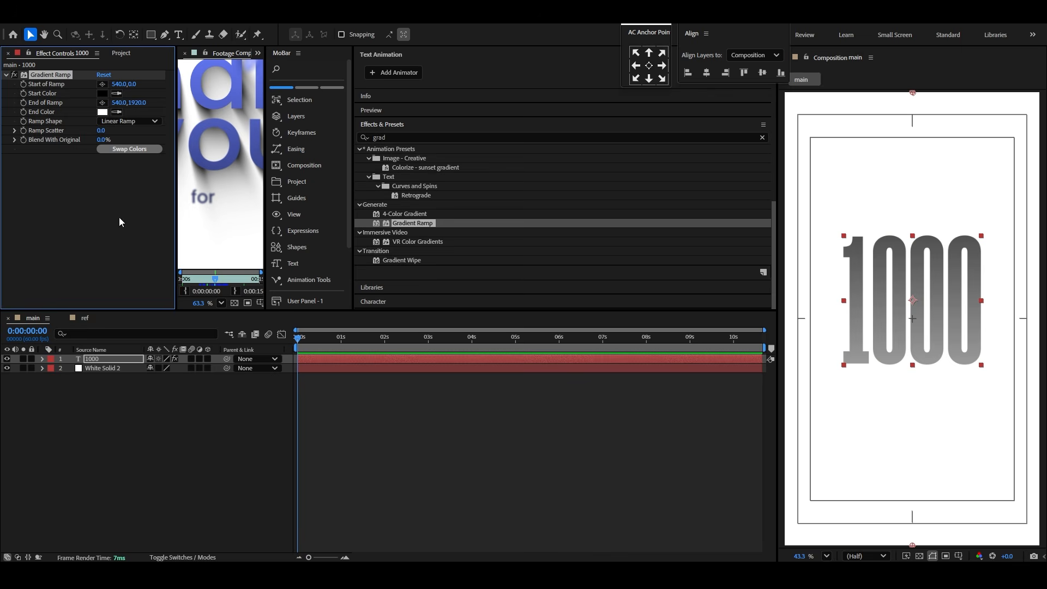
Step: Swap the Gradient Ramp's colors and set its start color to a saturated orange
left_click(123, 149)
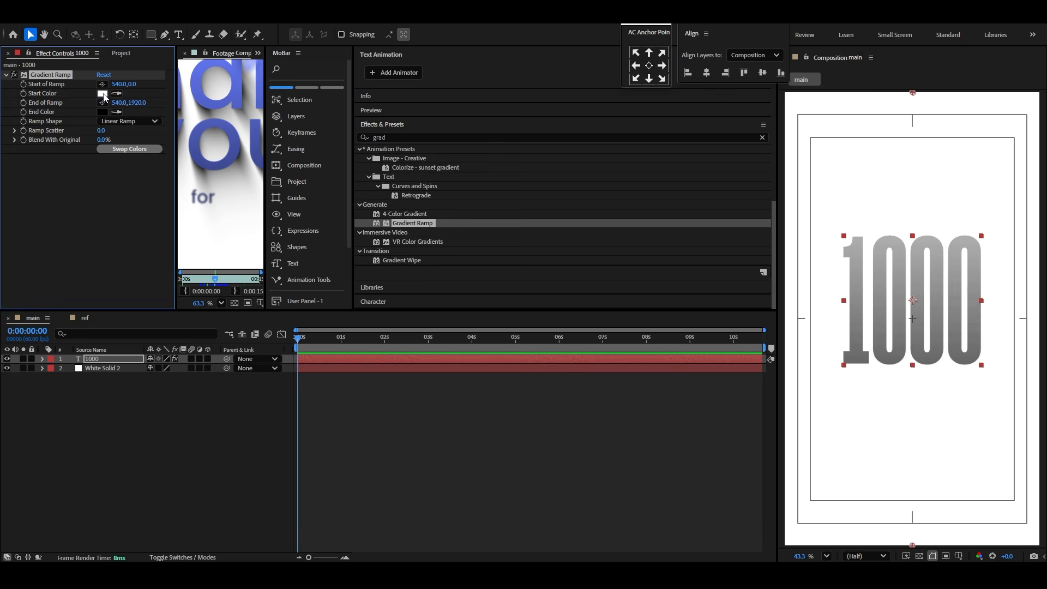
left_click(102, 93)
left_click_drag(552, 280, 519, 199)
left_click_drag(551, 324, 554, 346)
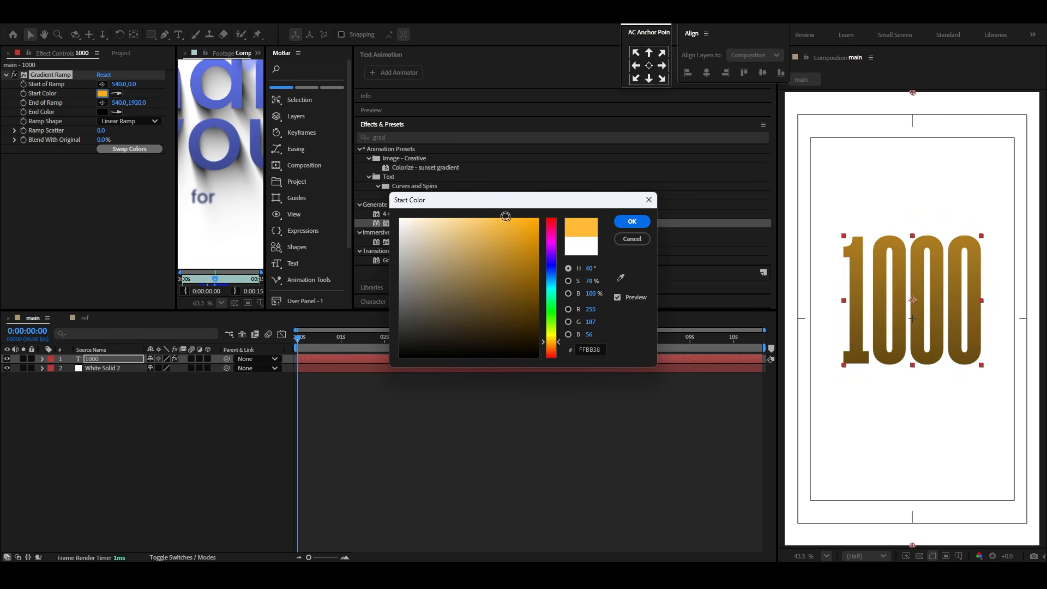
left_click_drag(505, 216, 526, 217)
left_click_drag(552, 342, 552, 350)
left_click(632, 222)
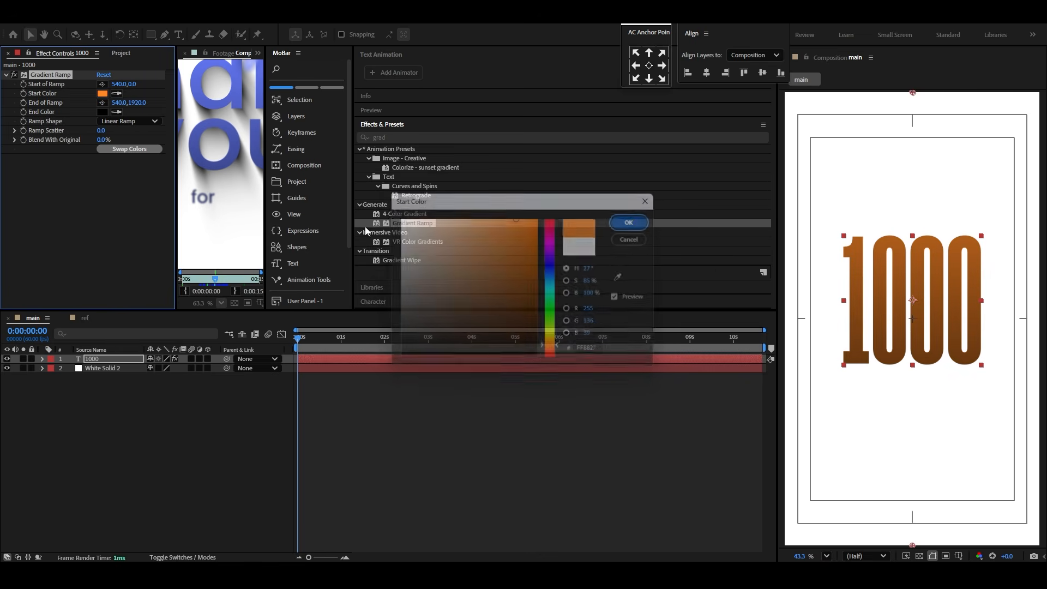
Step: Place the ramp's start above the "1000" text at about 558, 504 and its end below at about 598, 1435
left_click_drag(912, 92, 912, 231)
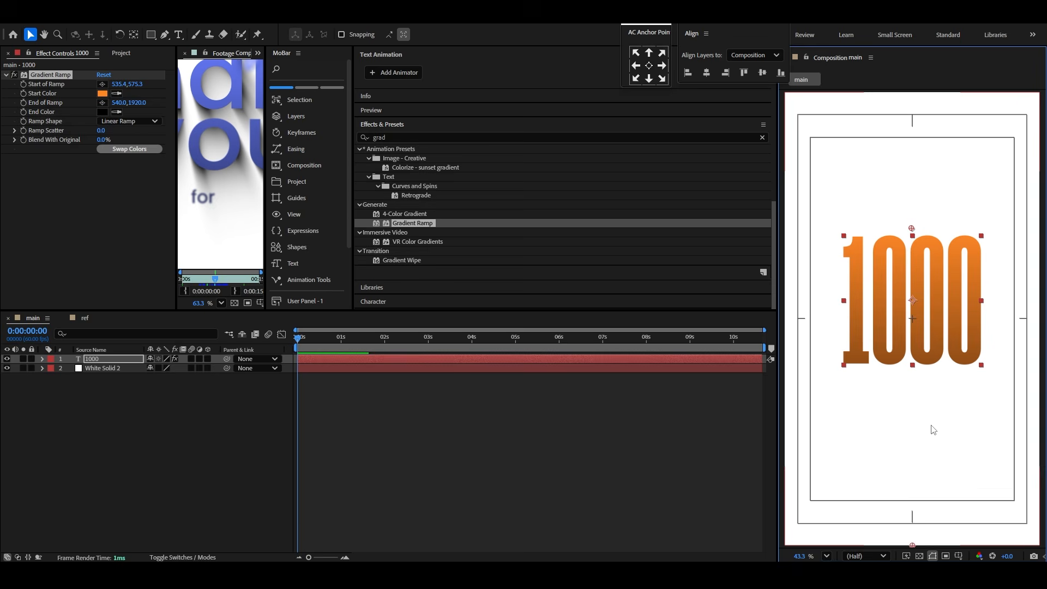
left_click_drag(912, 545, 914, 391)
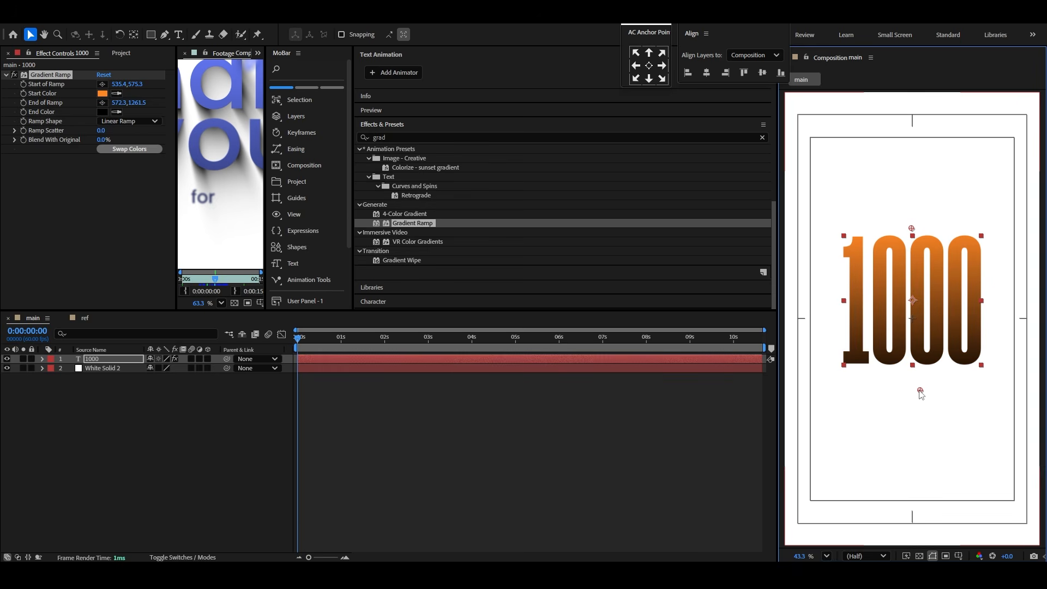
mouse_move(911, 228)
left_mouse_down()
mouse_move(923, 196)
mouse_move(918, 215)
left_mouse_up()
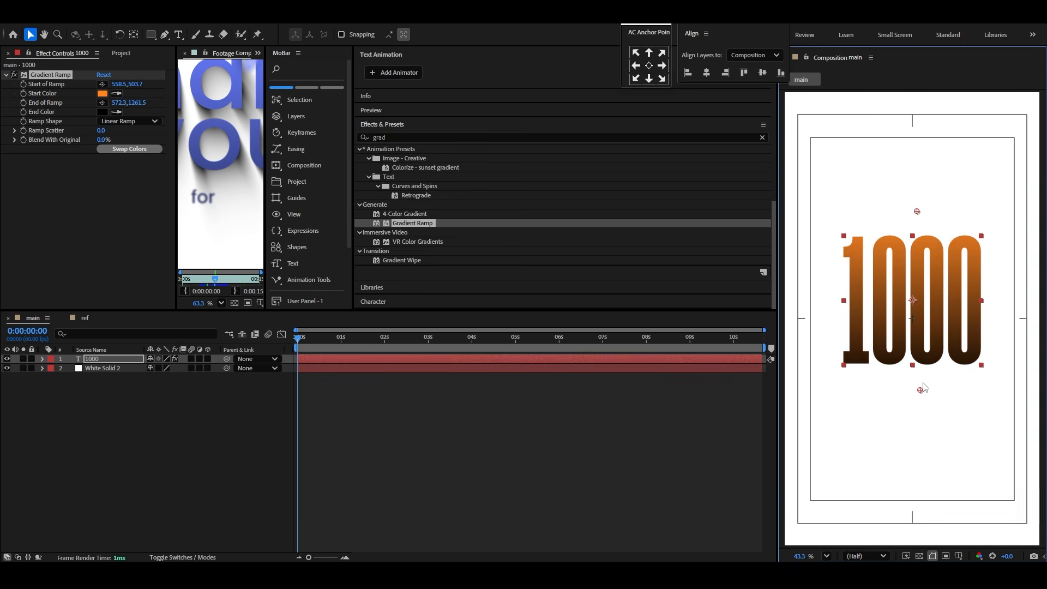
left_click_drag(920, 390, 922, 432)
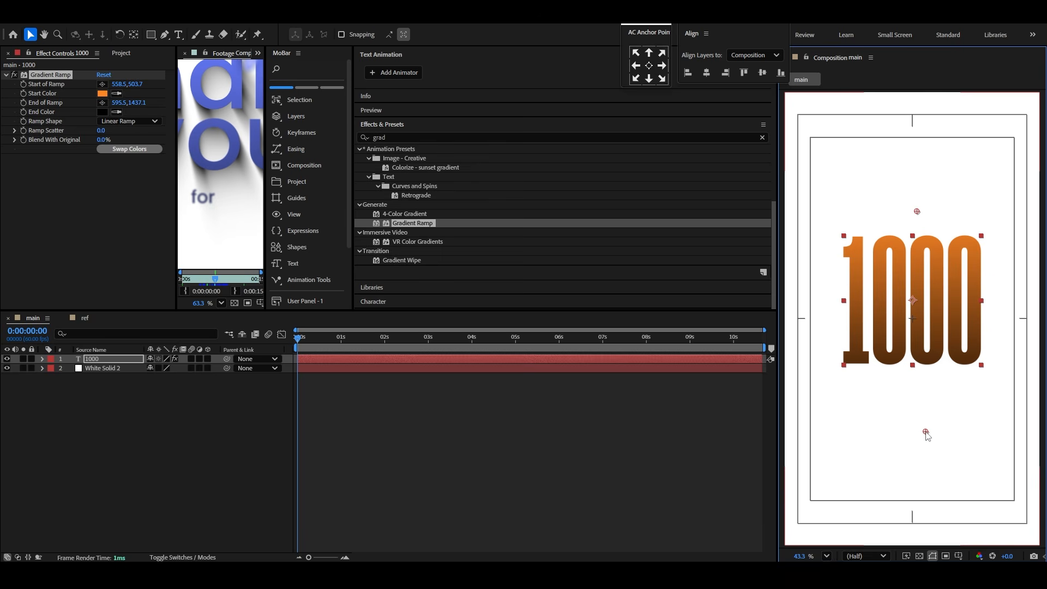
left_click(140, 449)
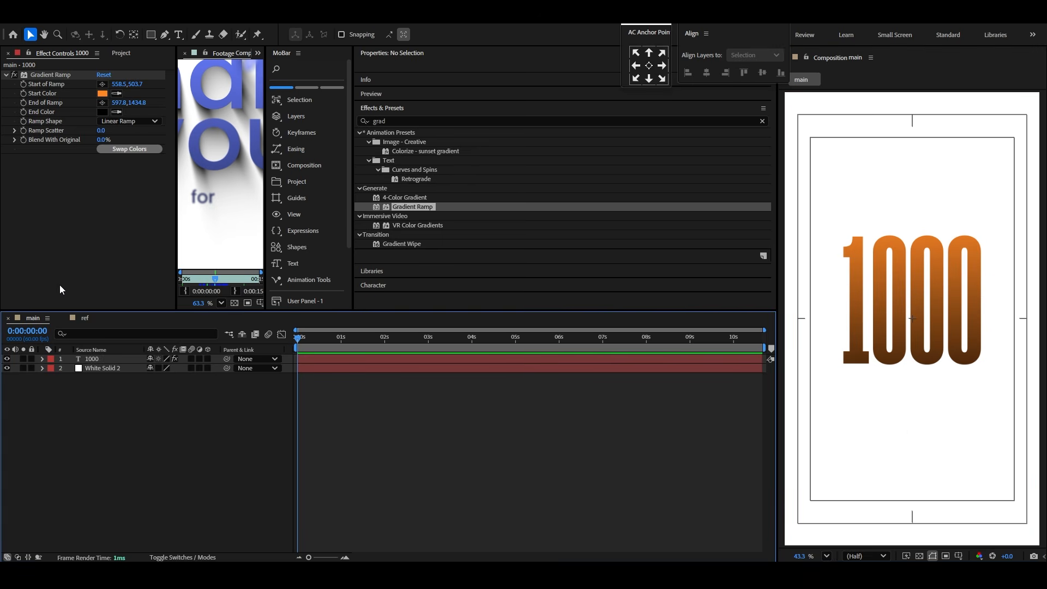
Step: Add the main flower image to the main composition above the "1000" text layer
left_click(121, 53)
left_click(27, 181)
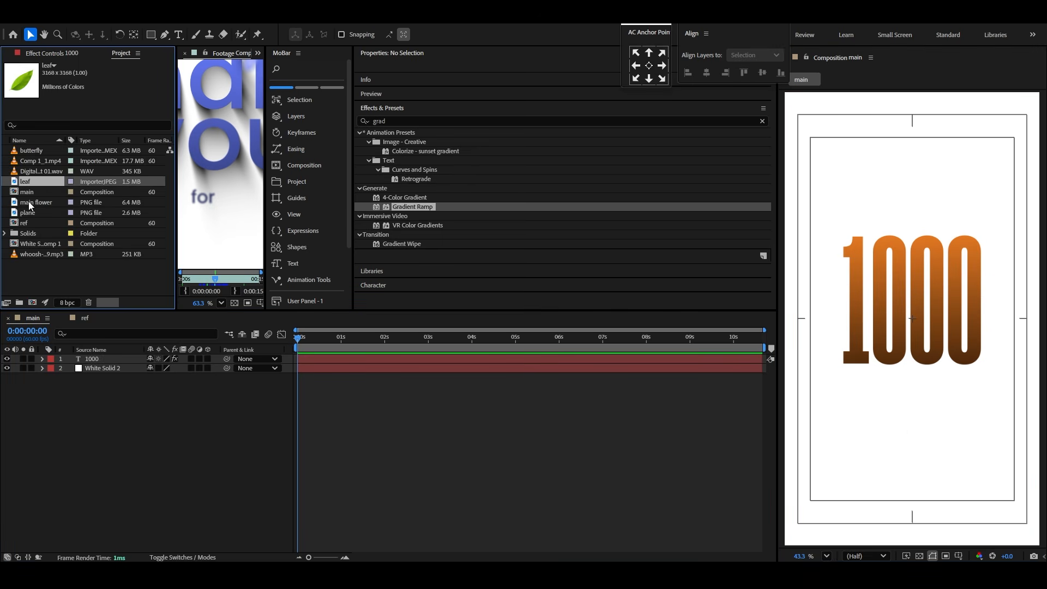
left_click(32, 202)
left_click_drag(83, 353, 87, 358)
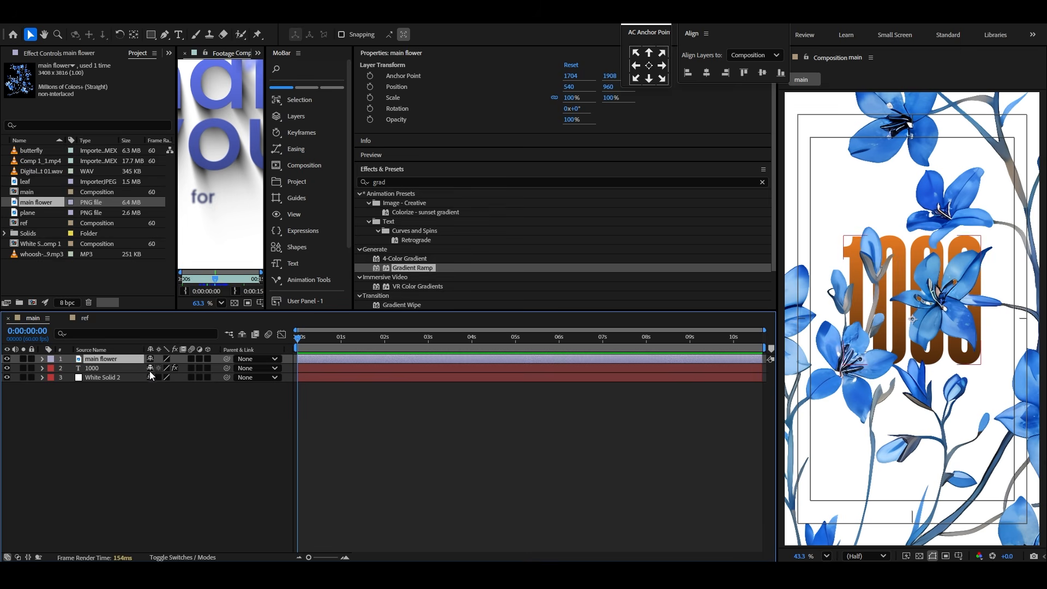
Step: Scale the main flower layer to 24%, rotated to -43°, and move it toward the frame's upper-right corner at about 896, 364
key("s")
left_click_drag(176, 369, 153, 379)
key("shift+r")
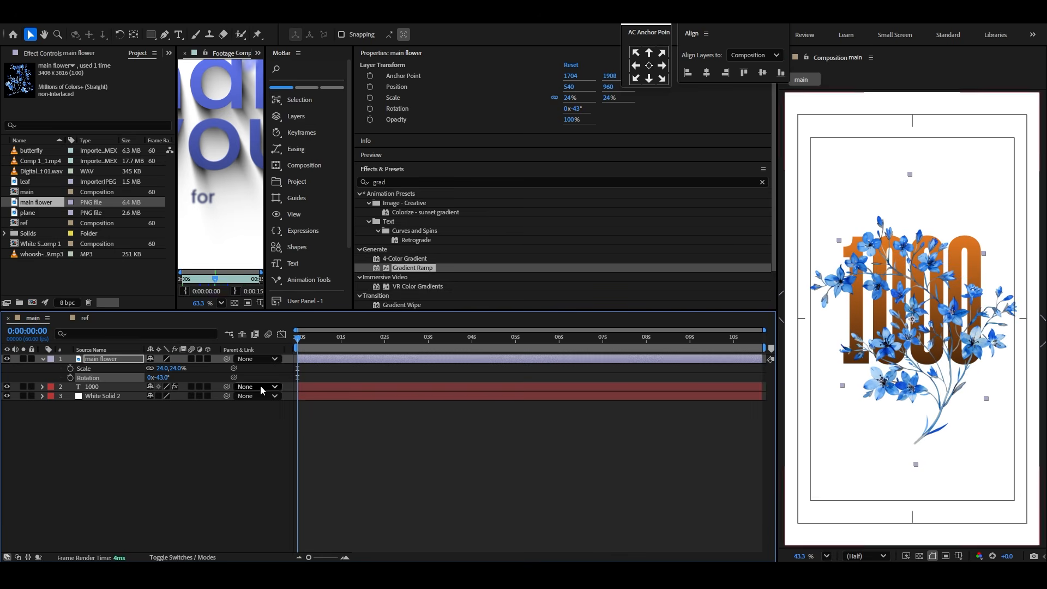
left_click_drag(884, 344, 969, 204)
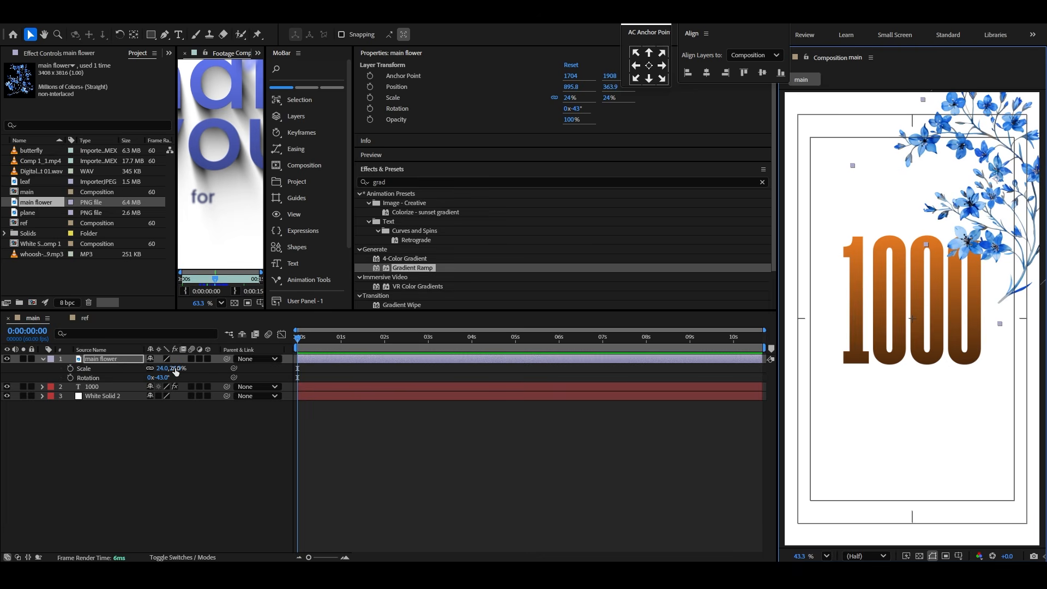
Step: Refine the main flower to 18.9% scale and -59.2° rotation, tucked into the frame's upper-right corner at about 1046, 311
left_click_drag(175, 371, 245, 368)
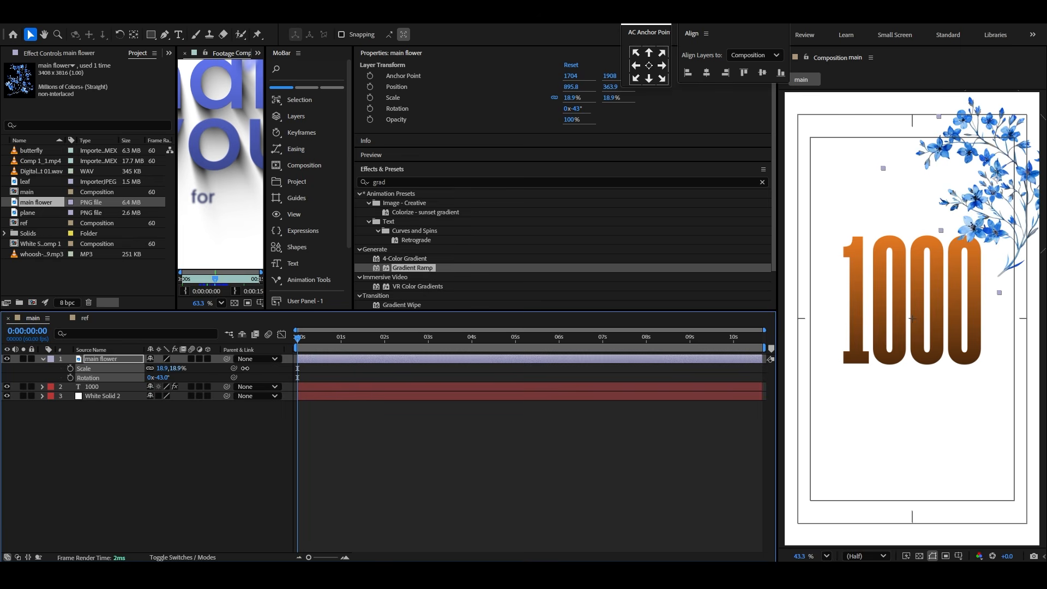
left_click_drag(165, 377, 75, 407)
left_click_drag(954, 181, 907, 174)
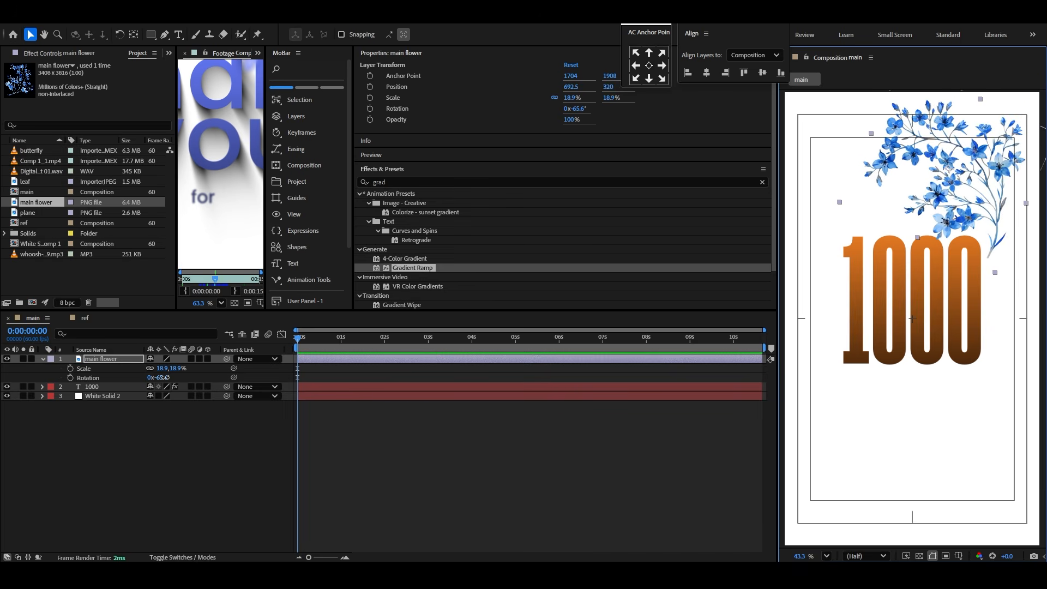
left_click_drag(166, 377, 200, 377)
left_click_drag(934, 213, 1009, 185)
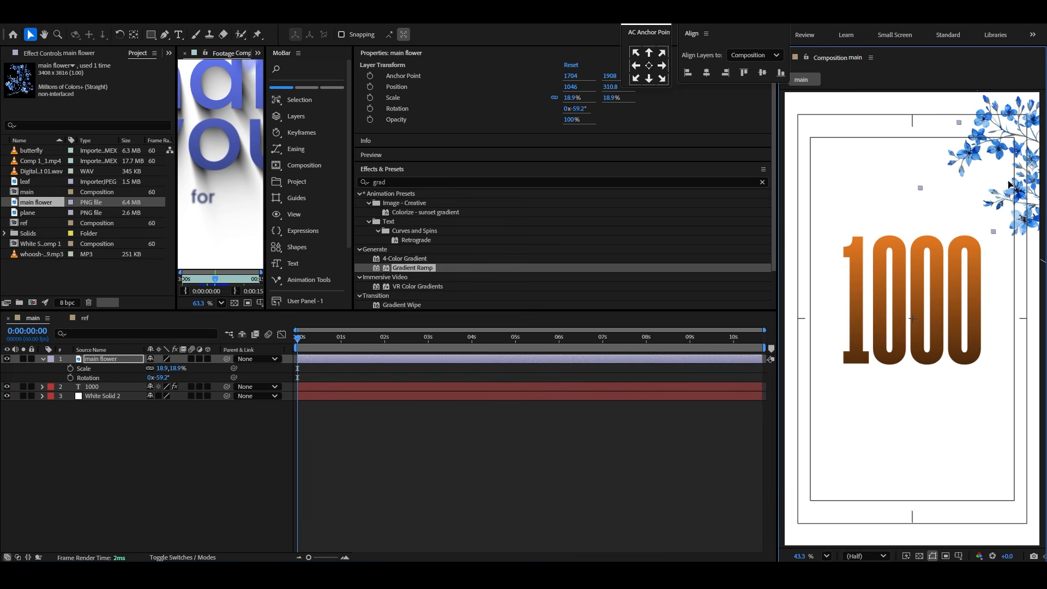
left_click(64, 434)
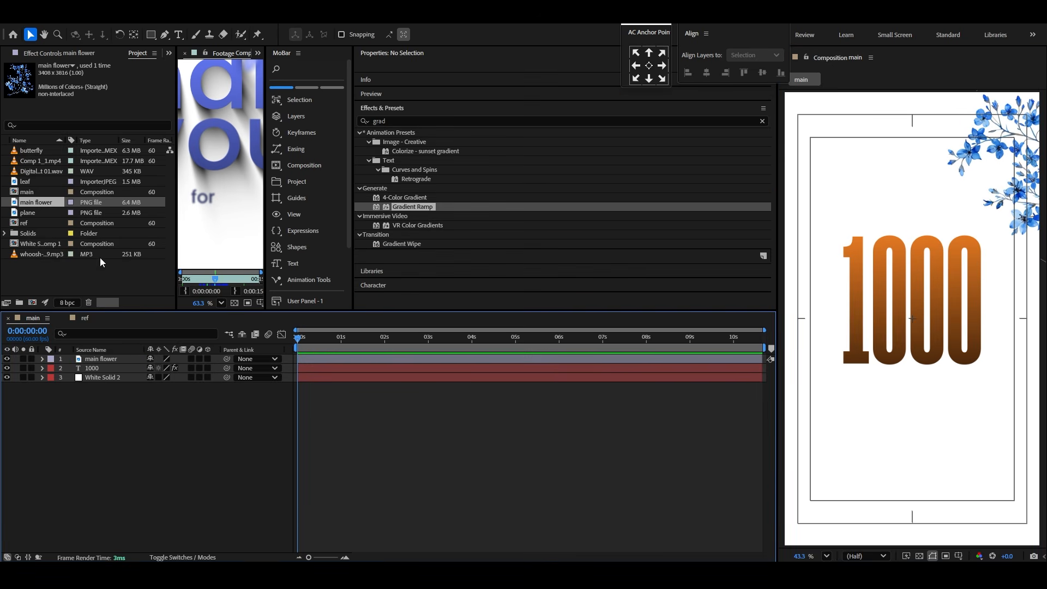
Step: Add the butterfly clip to the main composition above the main flower layer, scaled to 49%
left_click(31, 151)
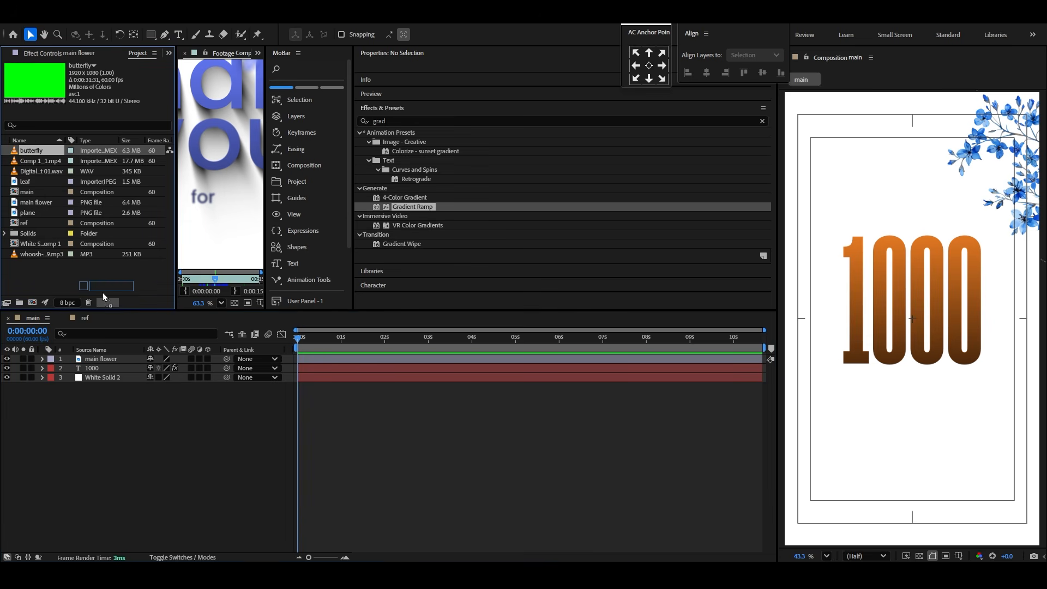
left_click_drag(105, 296, 157, 370)
key("s")
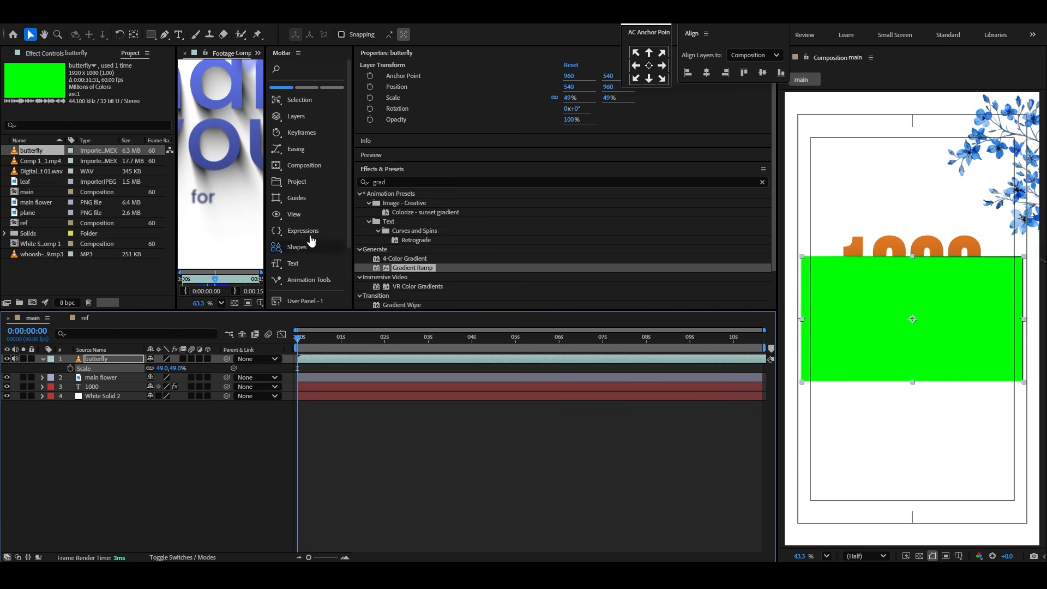
Step: Apply Keylight (1.2) to the butterfly layer and sample its green background as the screen colour
left_click(408, 181)
type("keyl")
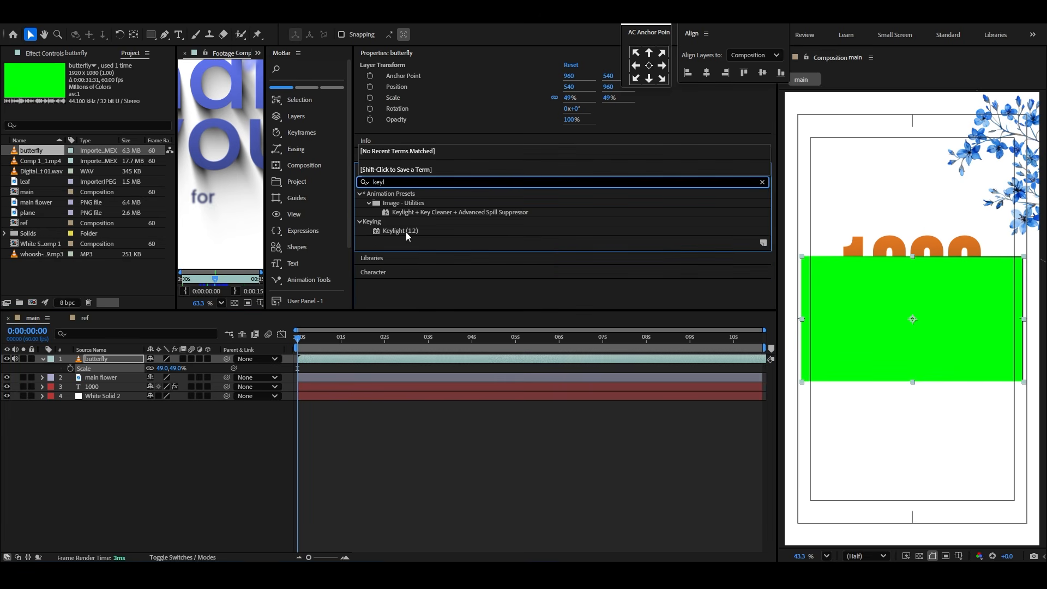
double_click(405, 231)
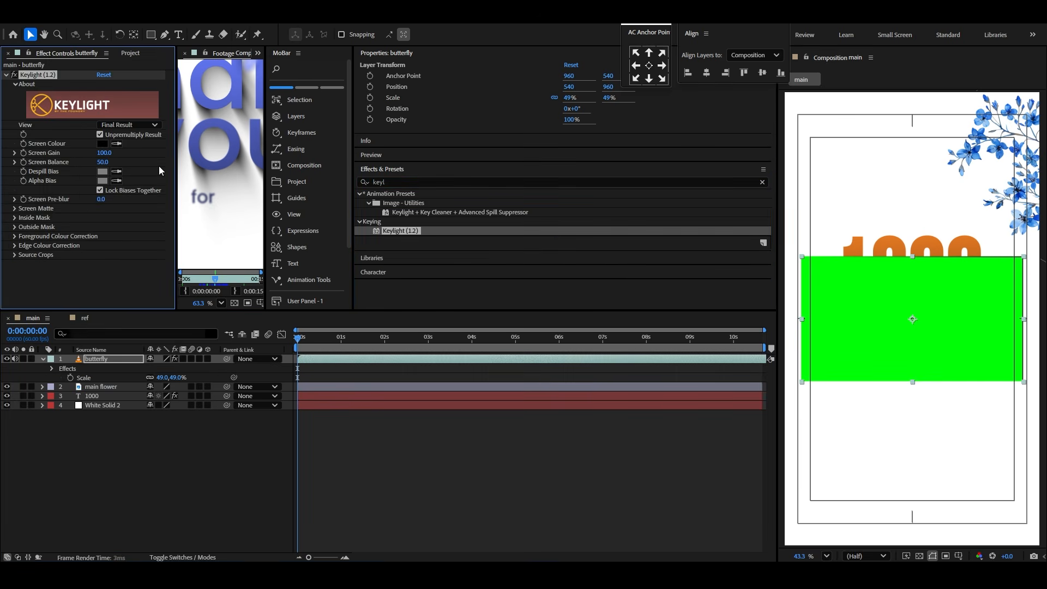
left_click(867, 282)
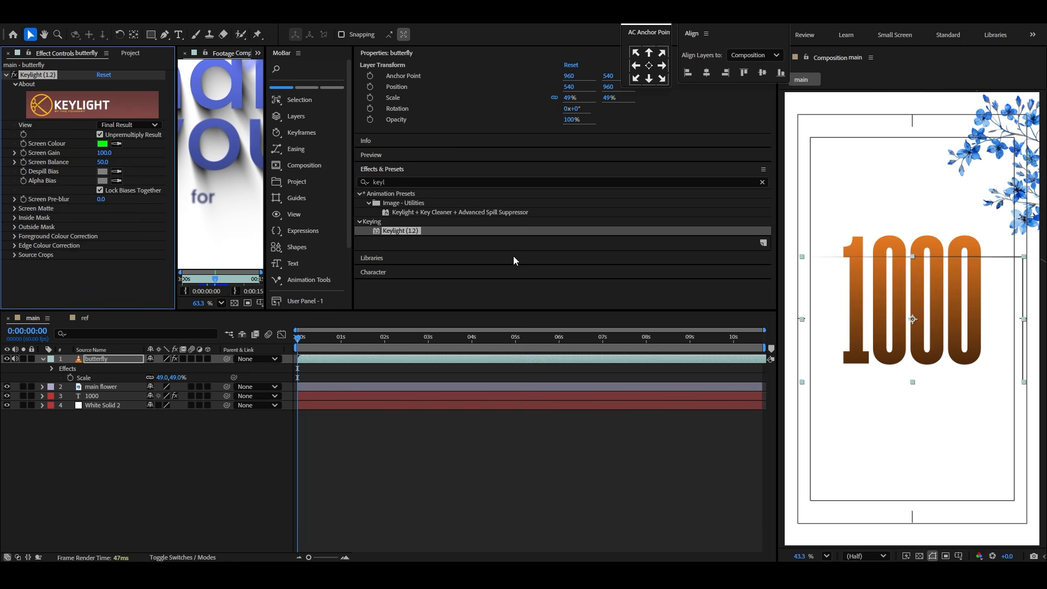
Step: Draw a rectangular mask just inside the butterfly clip's edges to crop off the stray border lines left by the key
left_click_drag(312, 341, 378, 349)
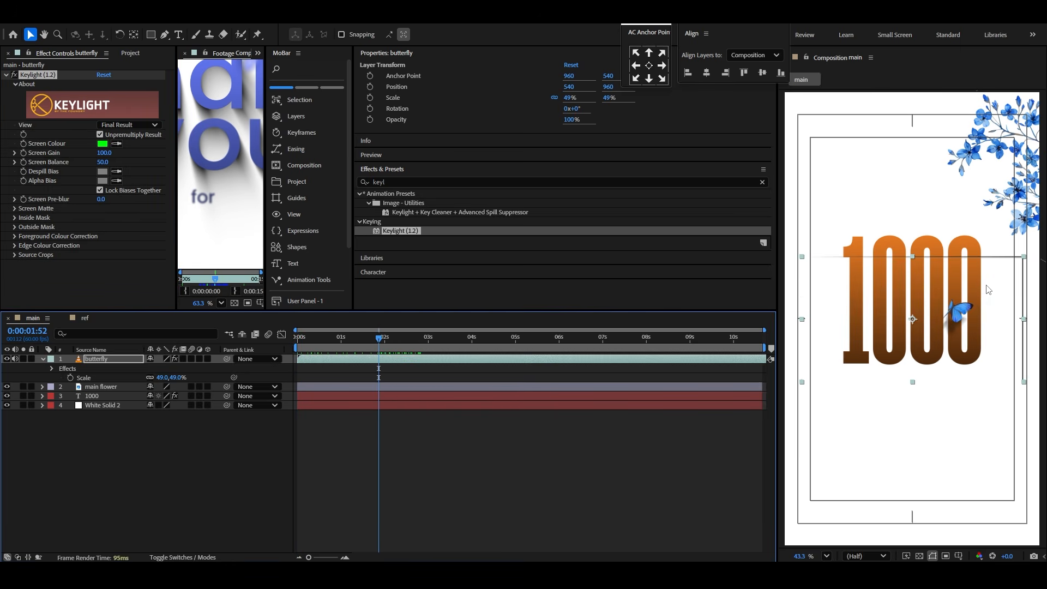
scroll(1025, 271, "up", 5)
scroll(1003, 270, "down", 6)
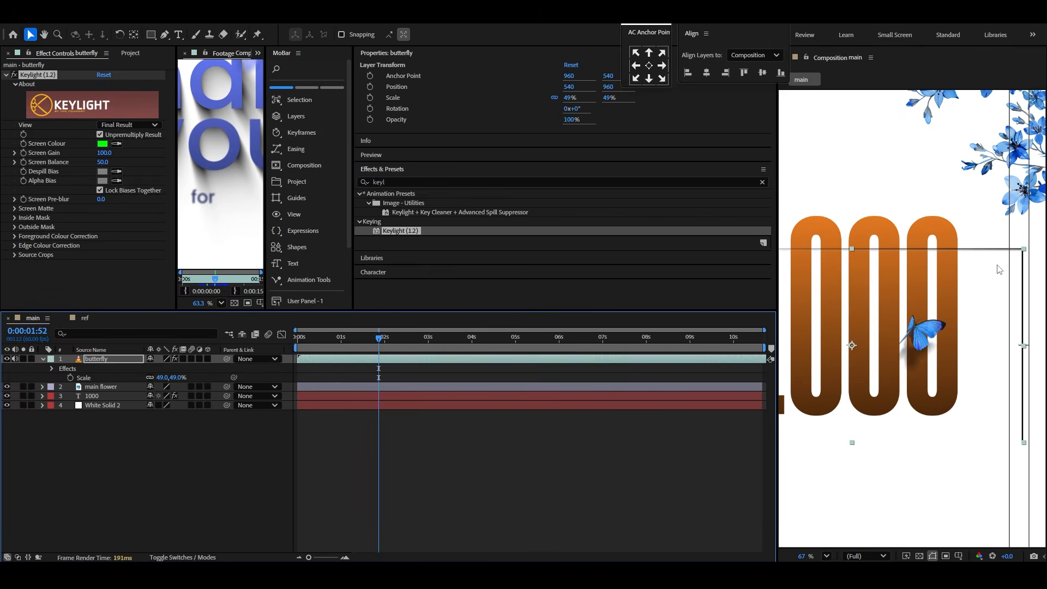
scroll(1000, 269, "up", 2)
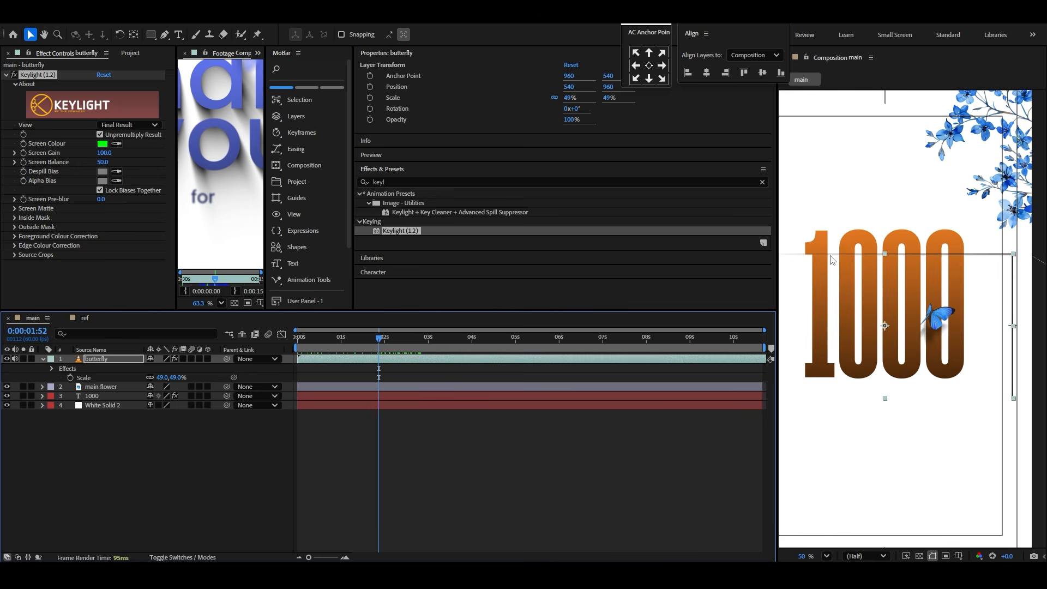
scroll(832, 260, "down", 2)
mouse_move(394, 339)
left_mouse_down()
mouse_move(315, 341)
mouse_move(374, 343)
left_mouse_up()
key("q")
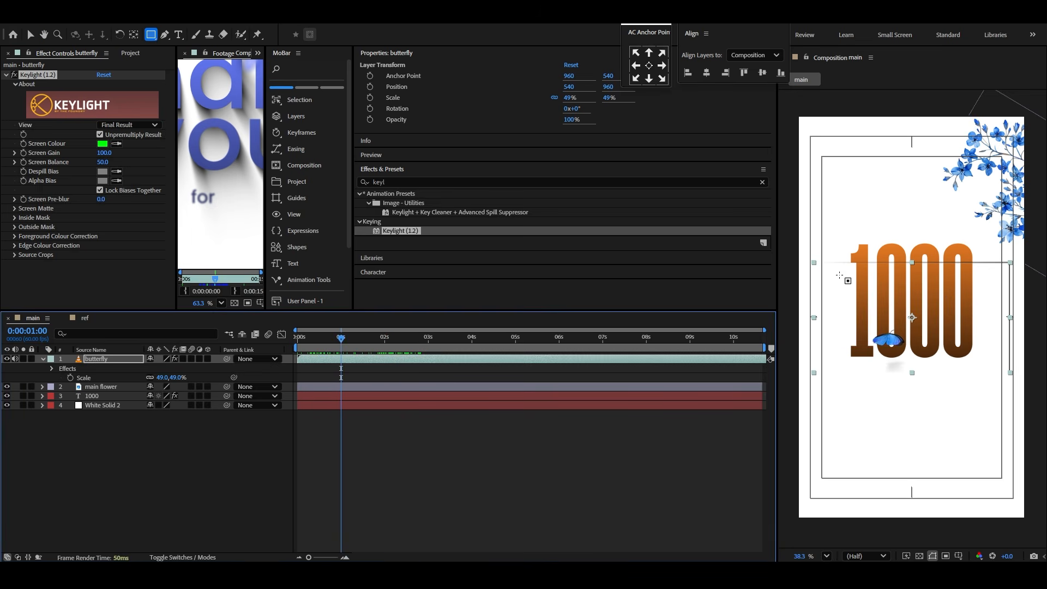
left_click_drag(831, 270, 993, 361)
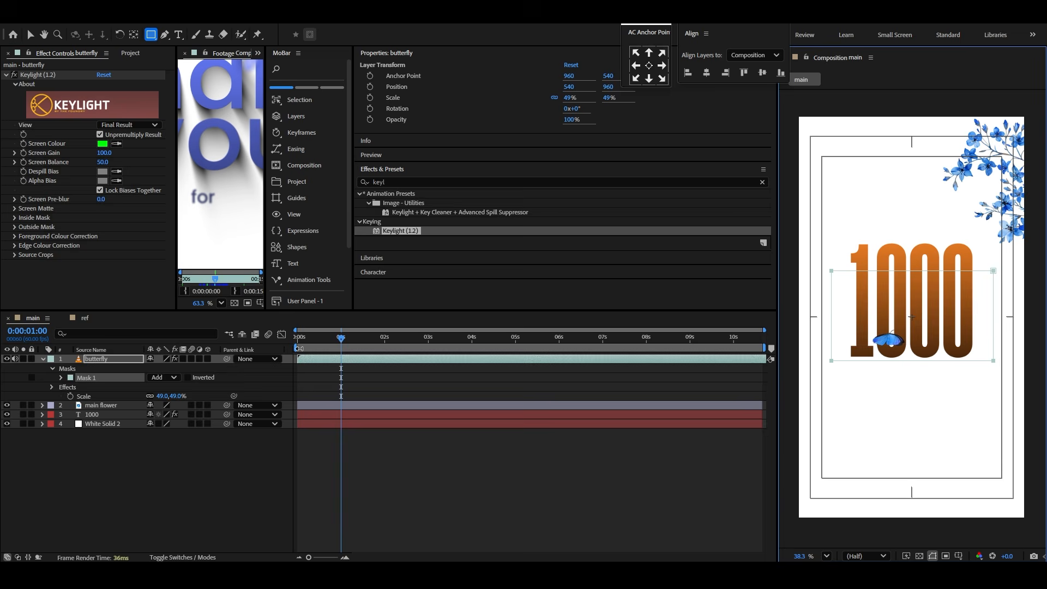
Step: At 0:00:02:55, scale the butterfly layer to 110.2% and position it at about 203, 738 so the butterfly sits over the last zero
left_click_drag(334, 342, 427, 357)
key("v")
left_click(42, 277)
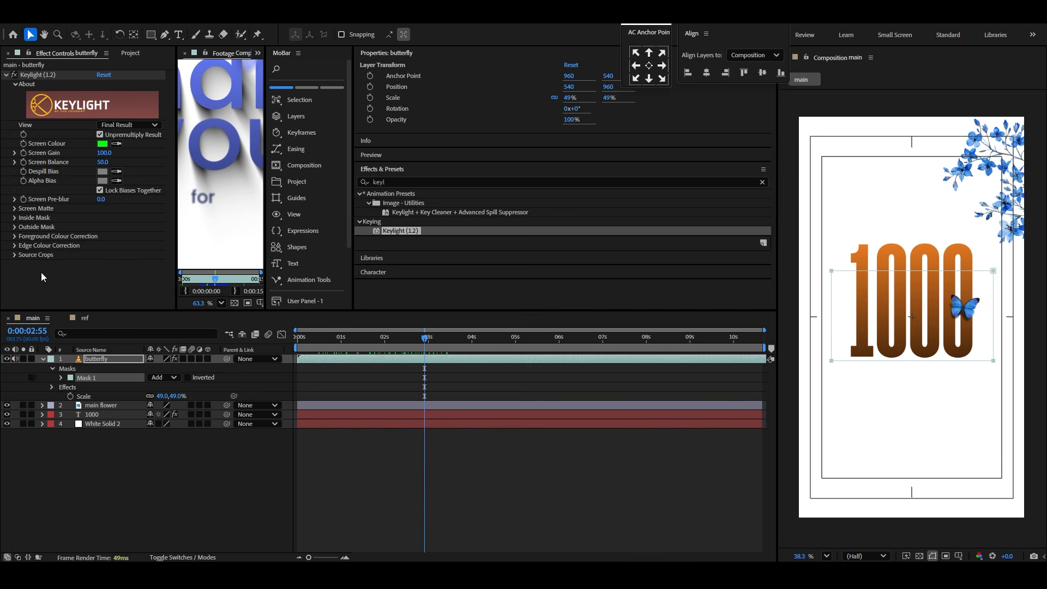
left_click(43, 358)
key("s")
left_click_drag(174, 368, 247, 370)
left_click_drag(919, 368, 804, 330)
left_click_drag(187, 369, 118, 386)
left_click_drag(915, 332, 958, 321)
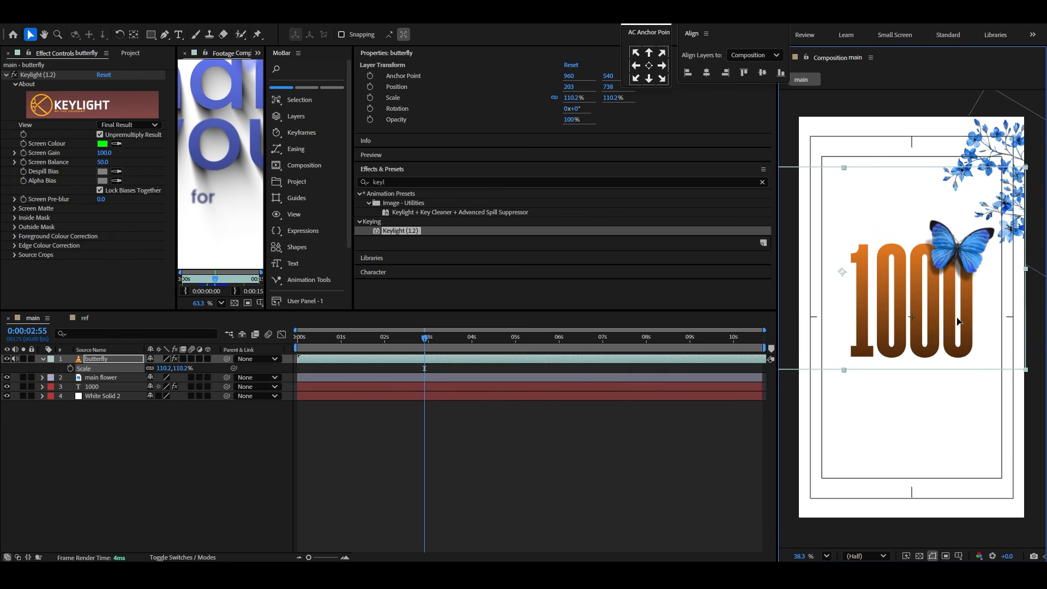
left_click(829, 556)
left_click(860, 343)
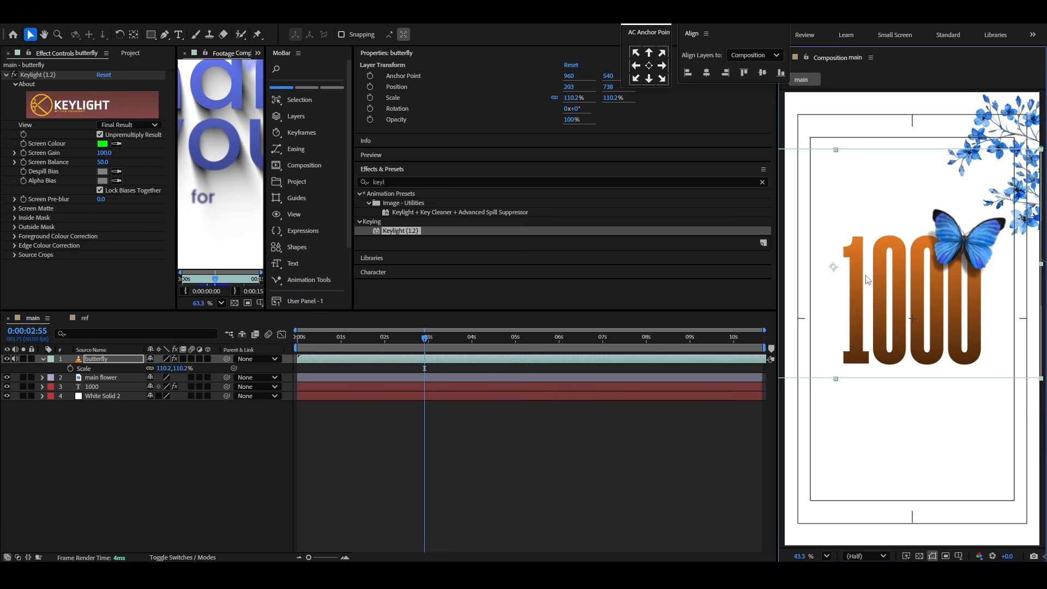
Step: Apply Tritone to the butterfly layer and sample the orange of the "1000" text as its midtones colour
left_click(241, 457)
left_click(104, 360)
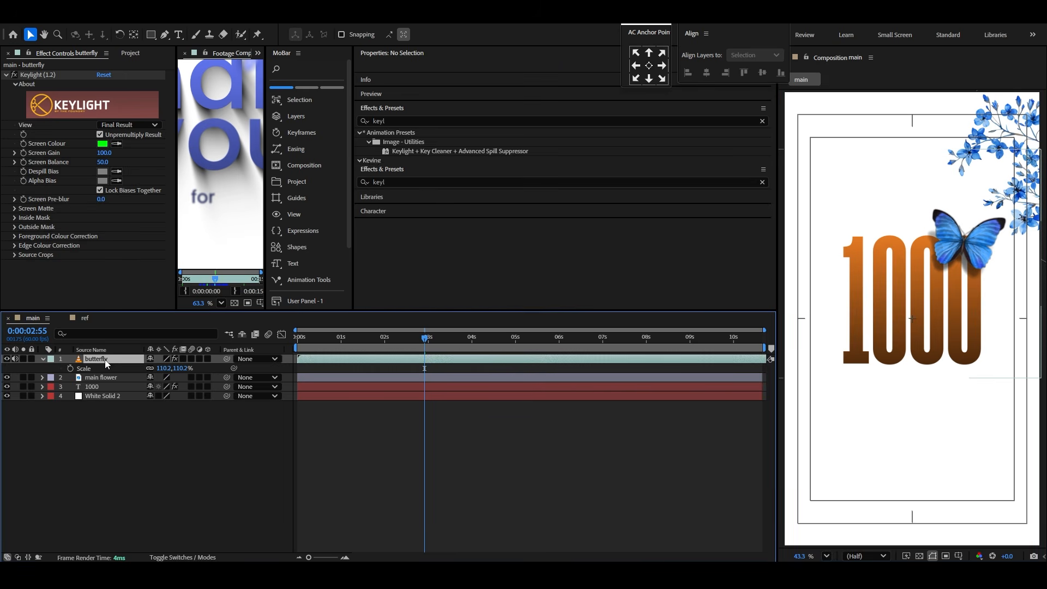
left_click(418, 183)
type("trit")
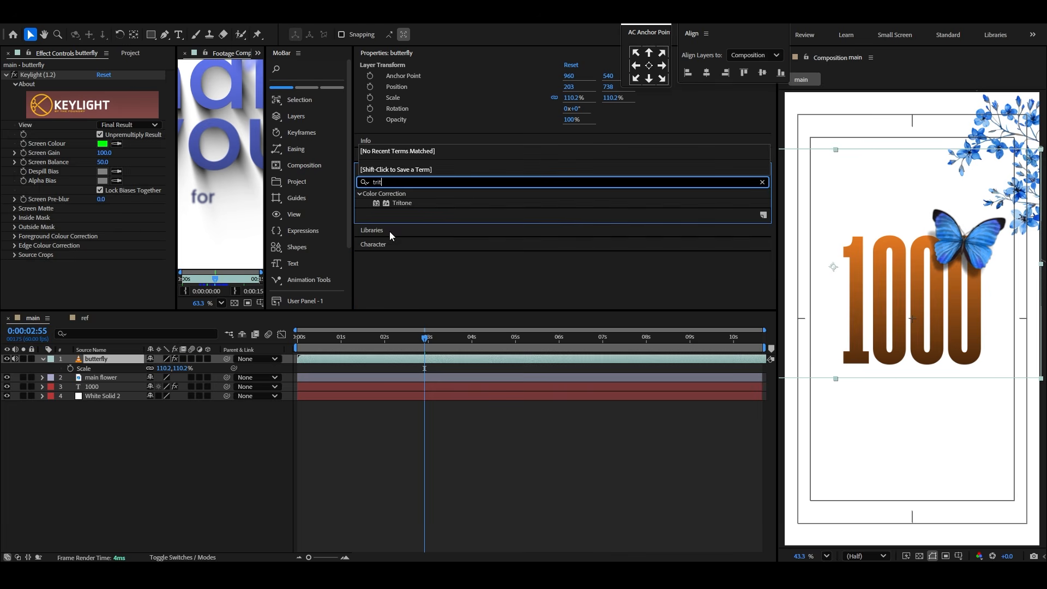
left_click_drag(401, 203, 120, 363)
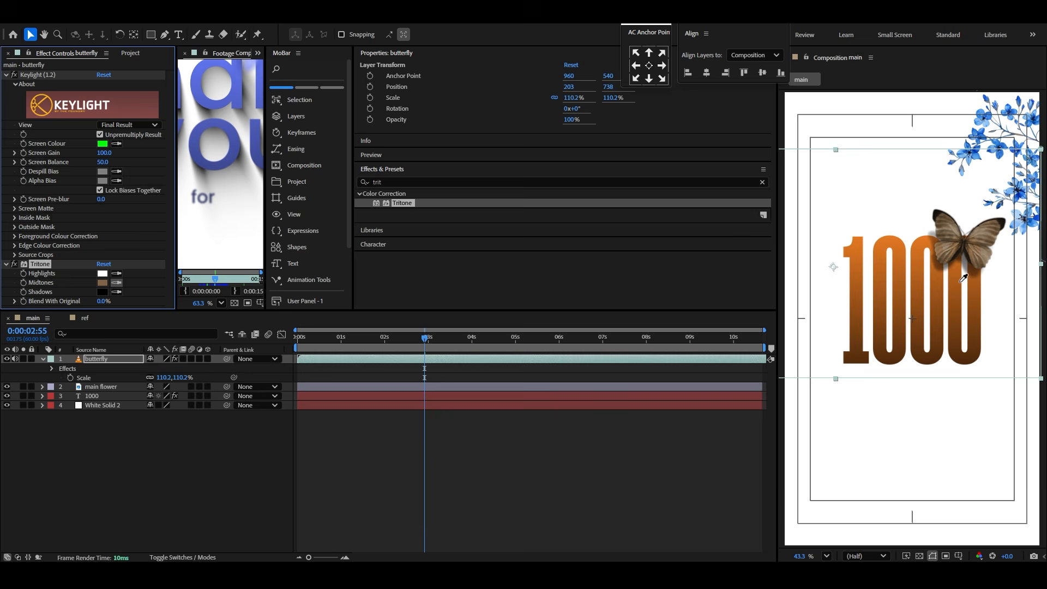
left_click(890, 238)
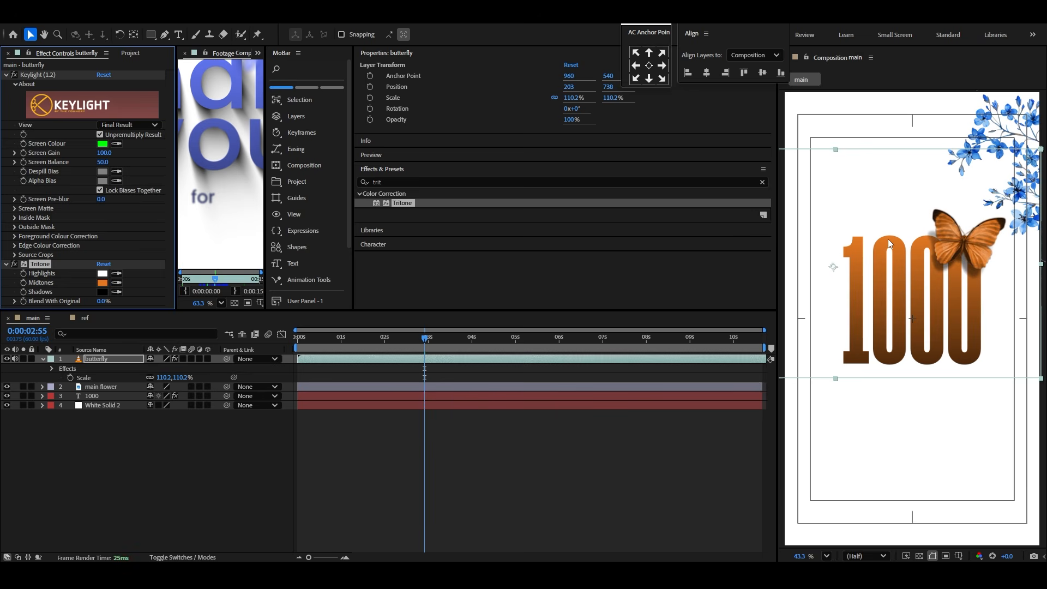
Step: Apply Key Cleaner to the butterfly layer with Additional Edge Radius 0 and Alpha Contrast 100%
scroll(981, 236, "up", 3)
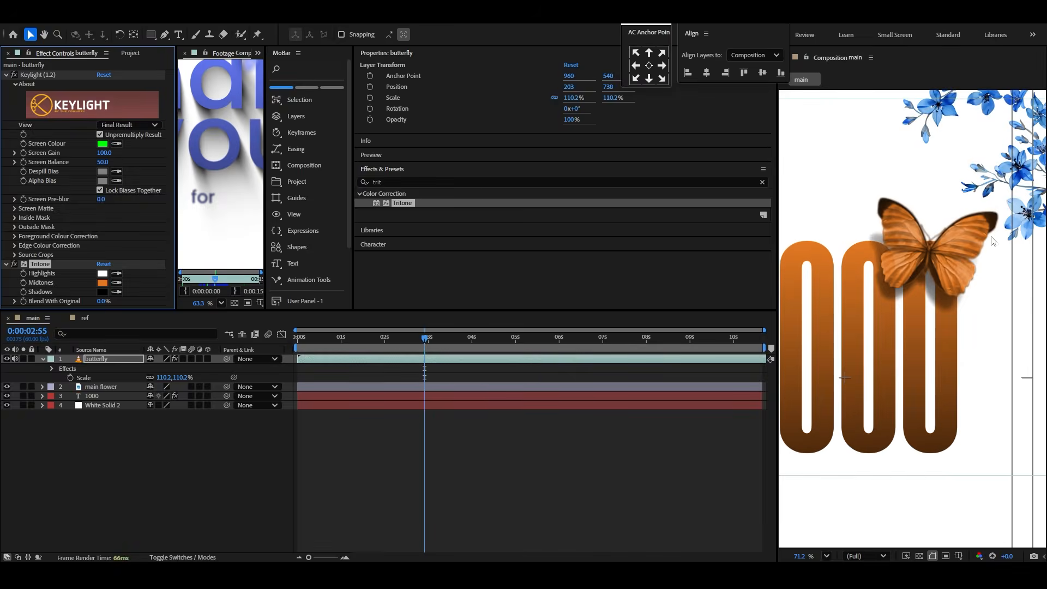
left_click_drag(912, 280, 912, 278)
left_click(417, 182)
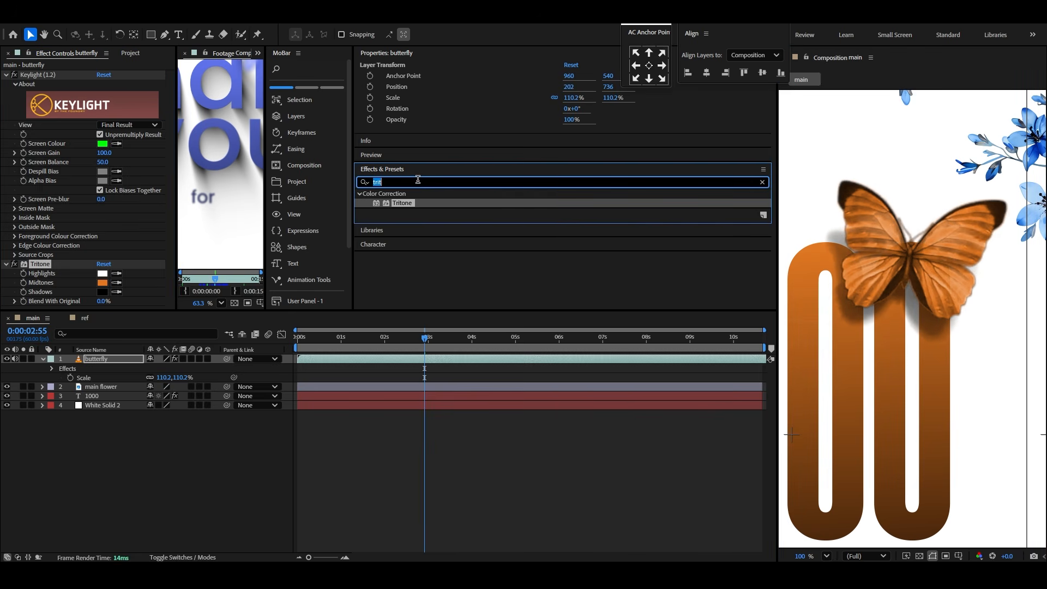
type("key")
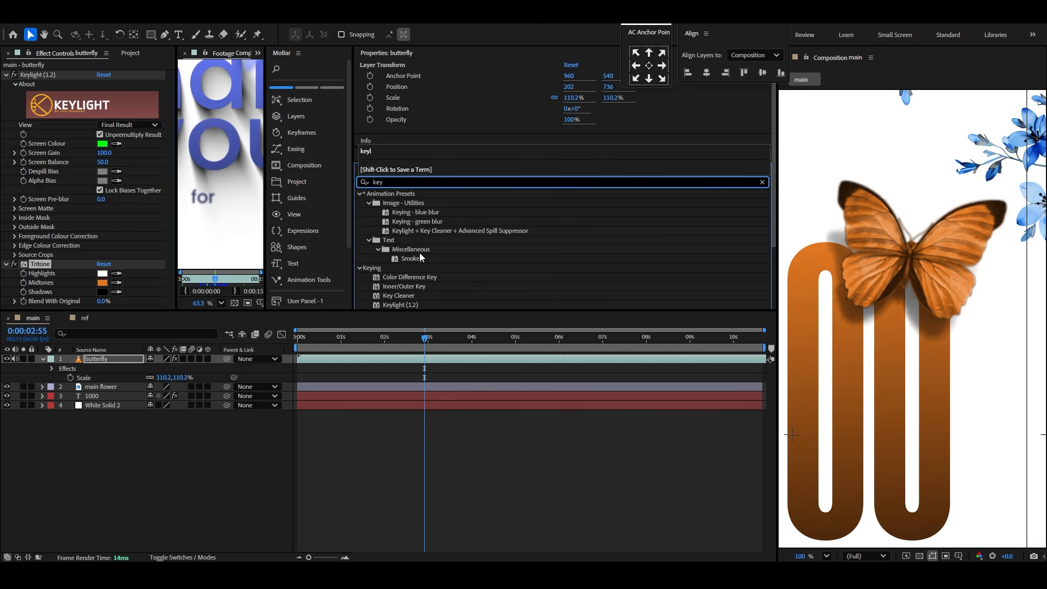
type(" c")
left_click_drag(408, 231, 158, 280)
scroll(918, 271, "up", 2)
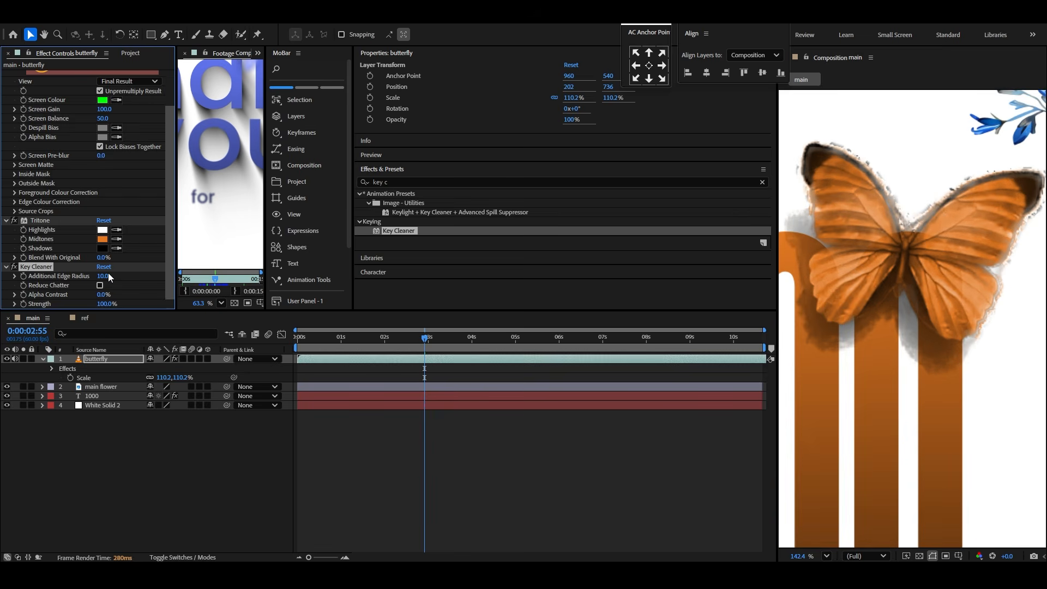
left_click_drag(79, 279, 156, 294)
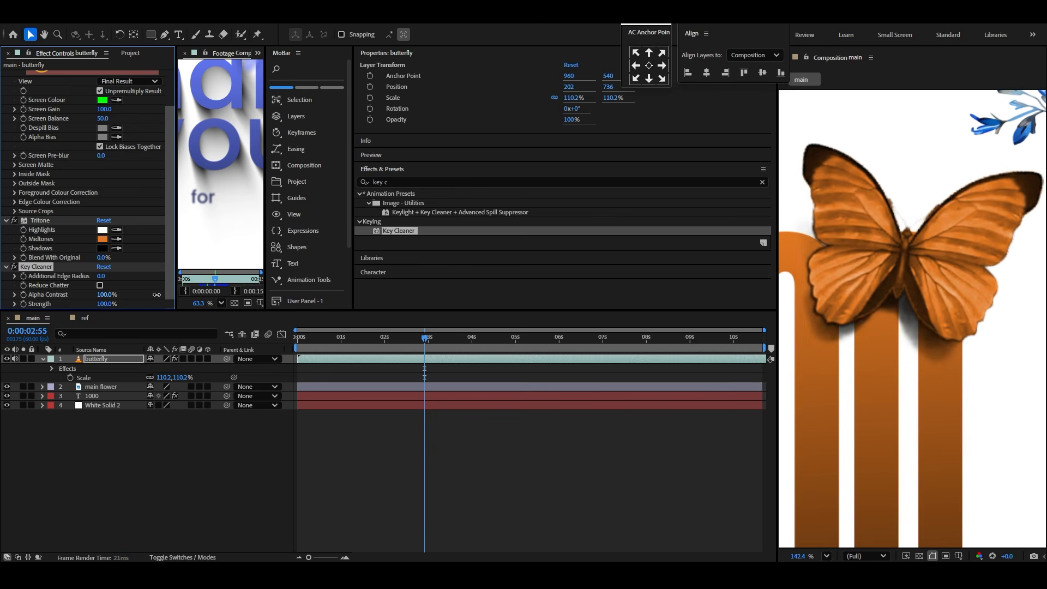
left_click(827, 556)
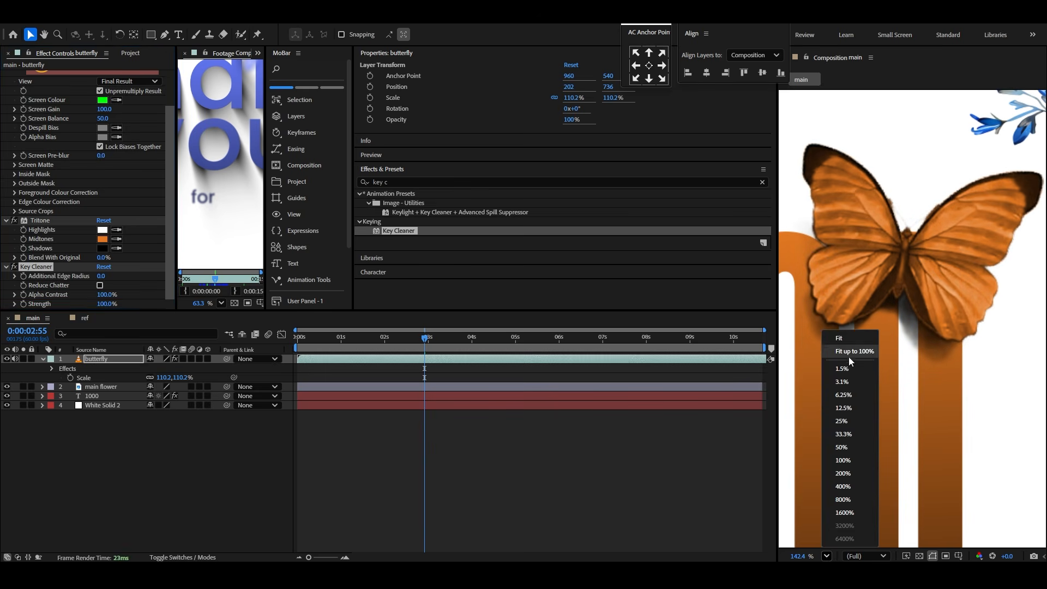
left_click(849, 345)
Step: Duplicate the butterfly layer and select the lower copy for use as a shadow
left_click(259, 491)
scroll(1019, 236, "up", 4)
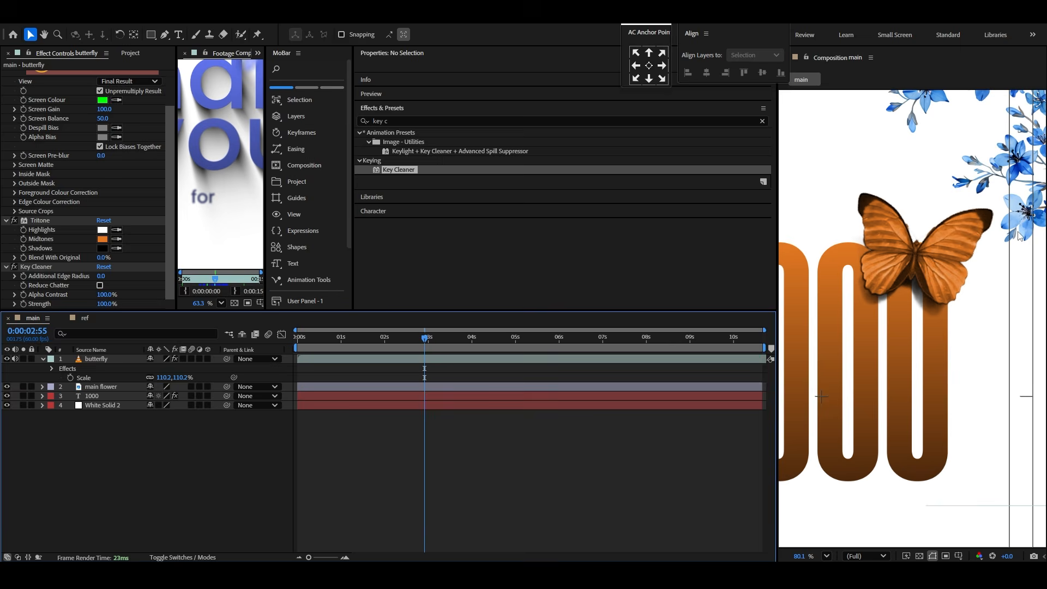
scroll(960, 261, "up", 1)
left_click(119, 359)
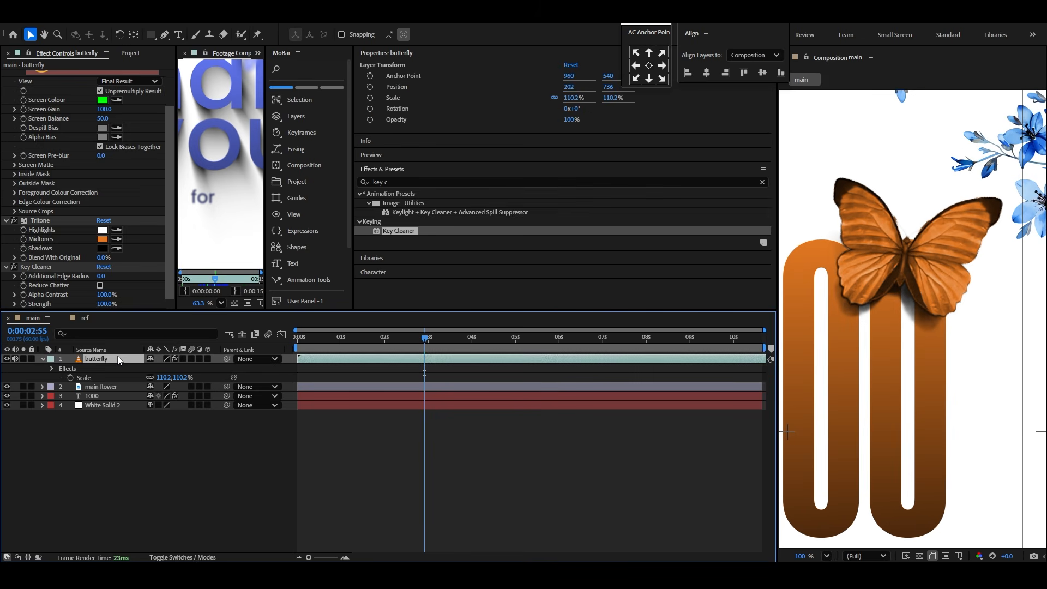
key("ctrl+d")
left_click(43, 368)
left_click(103, 369)
Step: Apply the Fill effect to the lower butterfly layer and set its colour to black
left_click(402, 182)
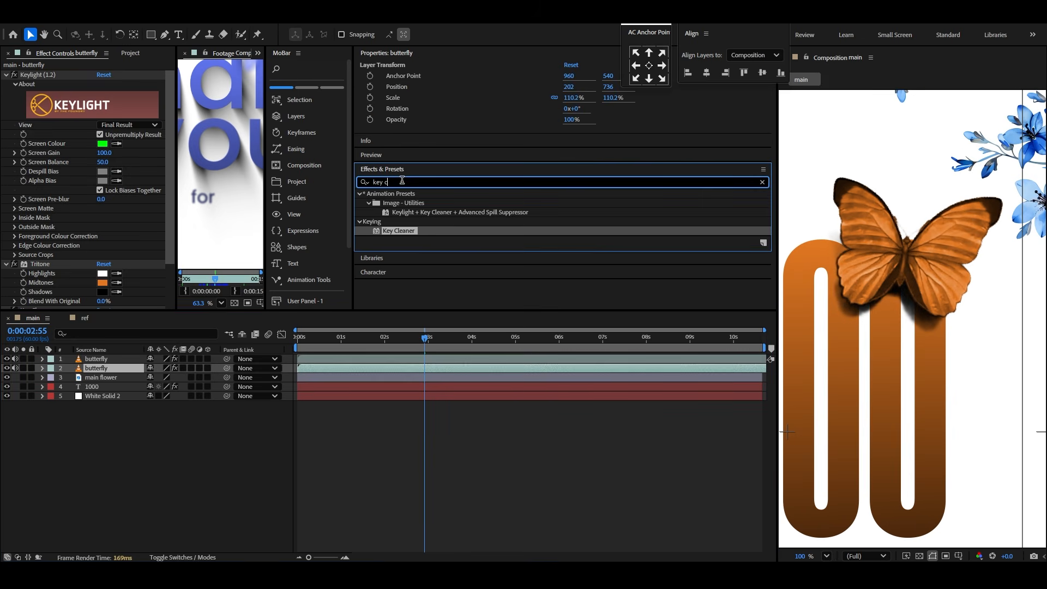
type("f")
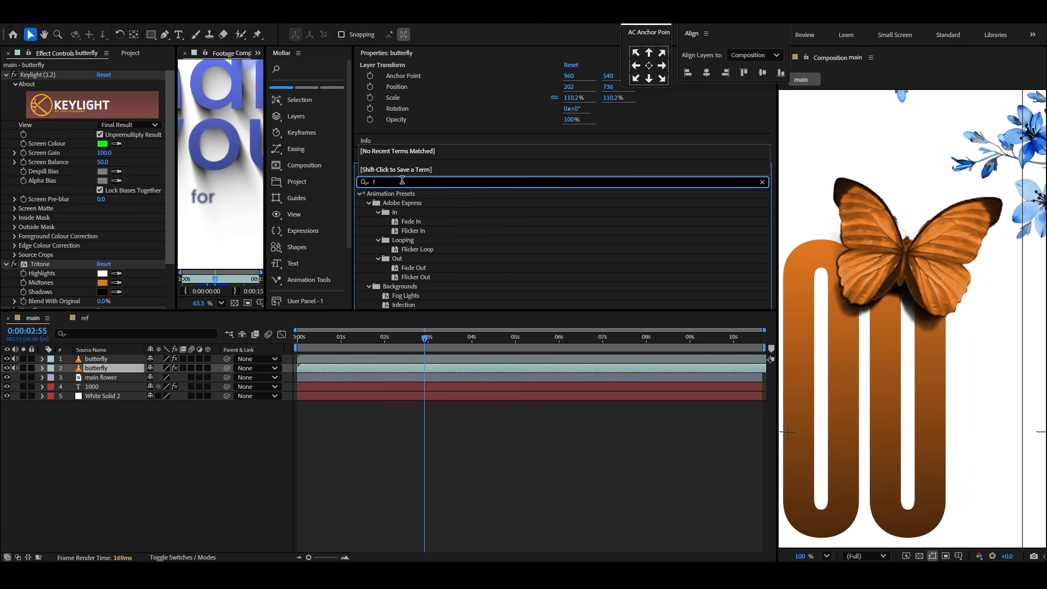
type("ill")
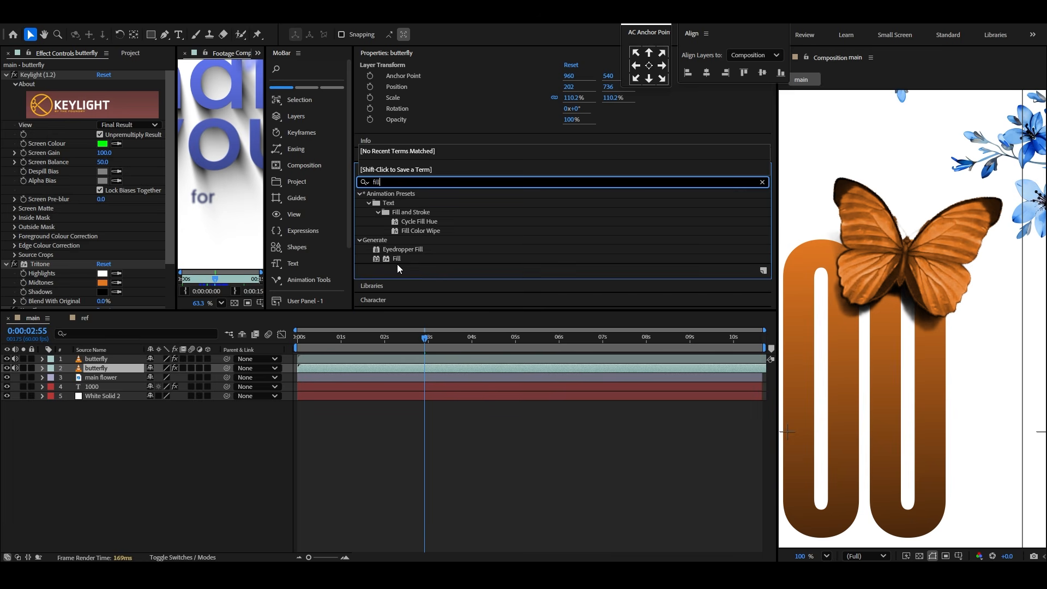
left_click_drag(397, 259, 113, 368)
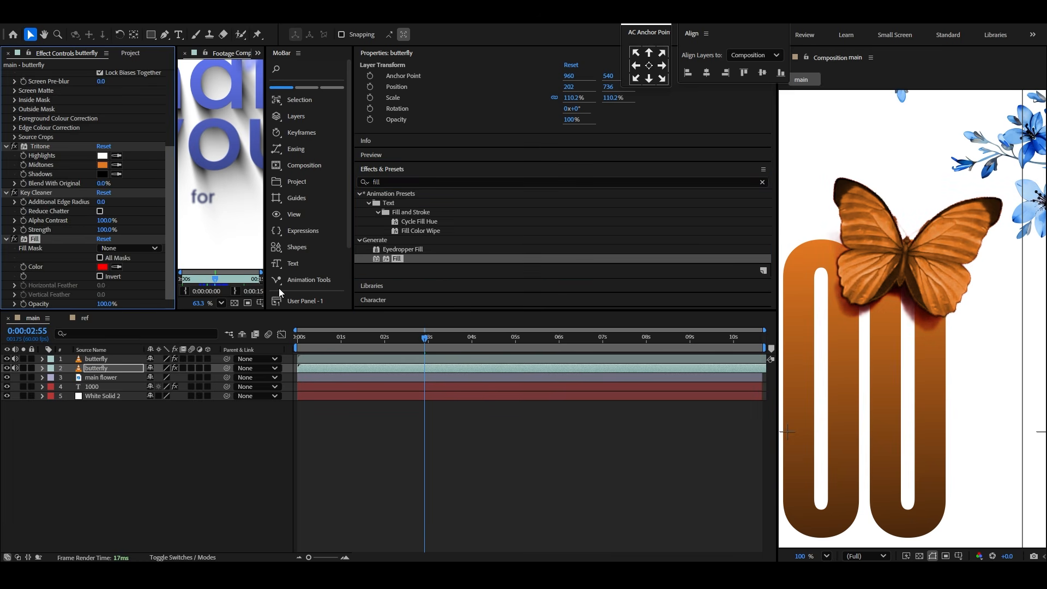
left_click(102, 268)
left_click(632, 222)
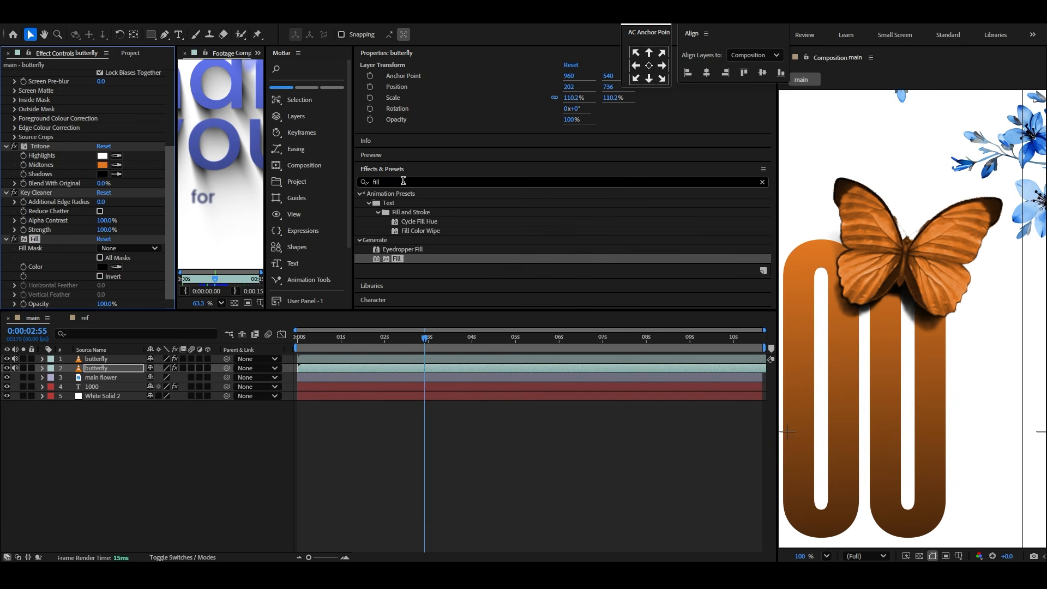
Step: Add the CC Radial Fast Blur effect to the black-filled lower butterfly layer
left_click(399, 182)
type("fastt")
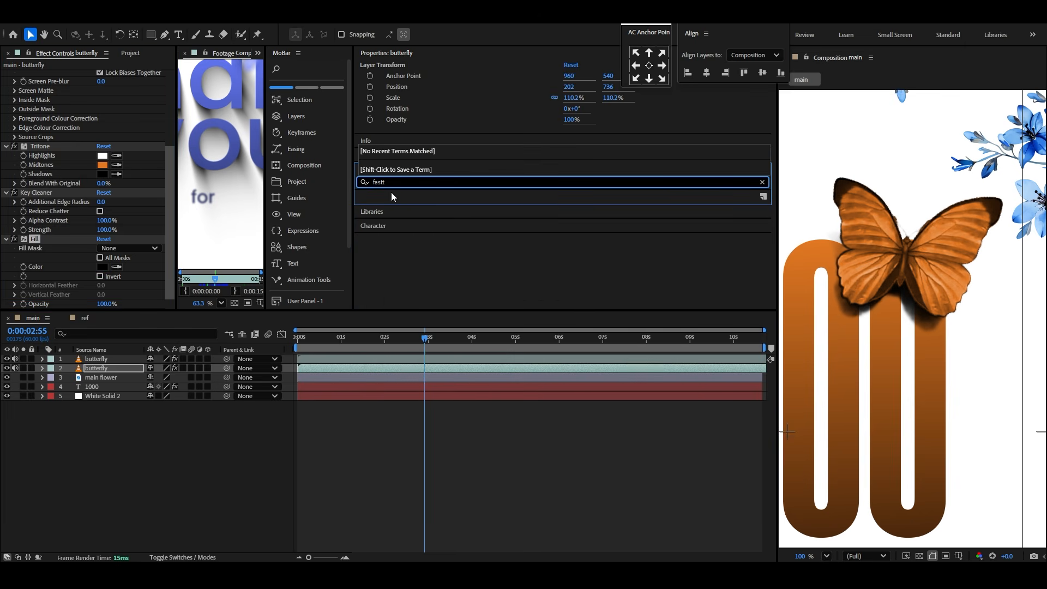
key("BackSpace")
left_click_drag(408, 241, 97, 365)
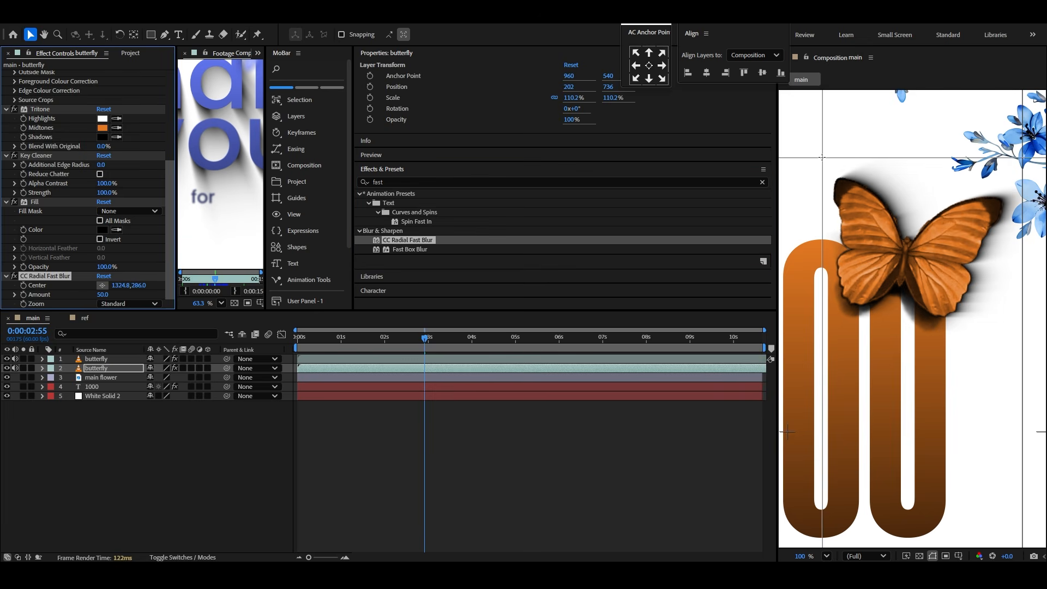
Step: Place the radial blur's center up and left of the butterfly at about 1312, 235 and set its amount to 79.8
left_click_drag(830, 168, 812, 122)
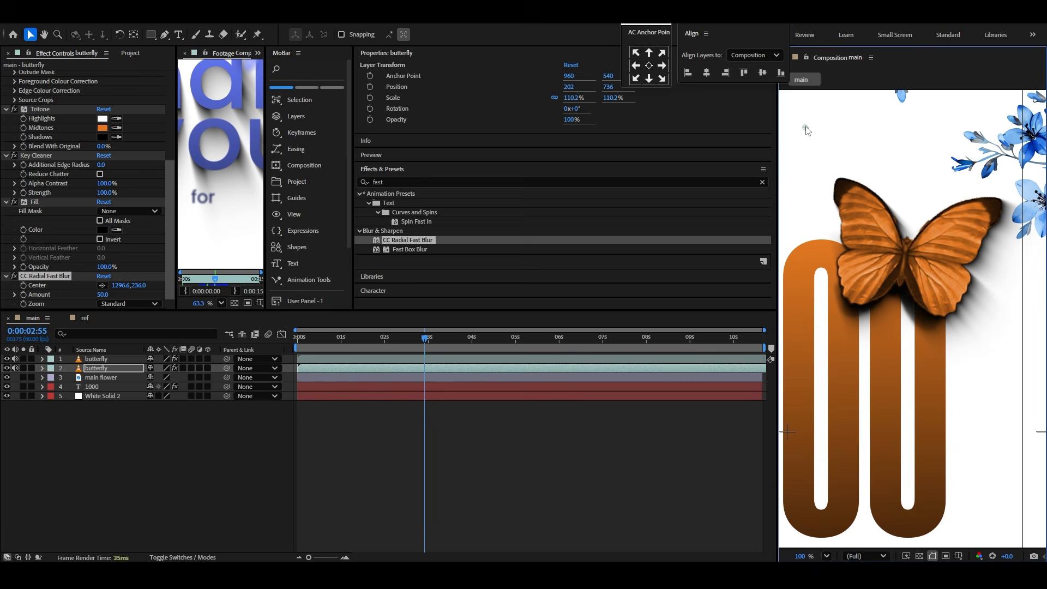
left_click_drag(101, 297, 154, 298)
left_click_drag(810, 133, 817, 129)
left_click(826, 556)
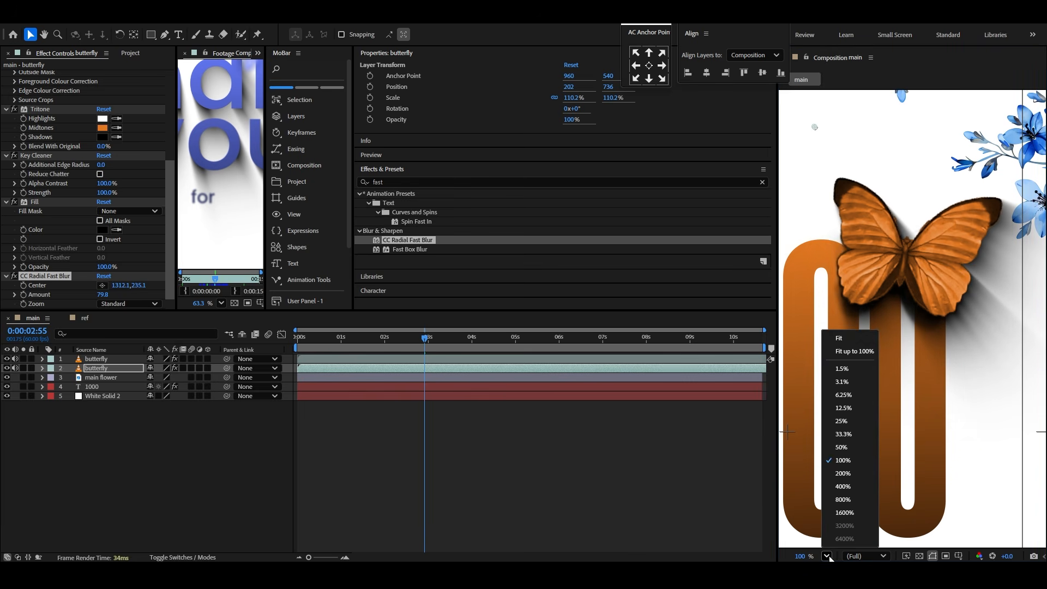
left_click(842, 338)
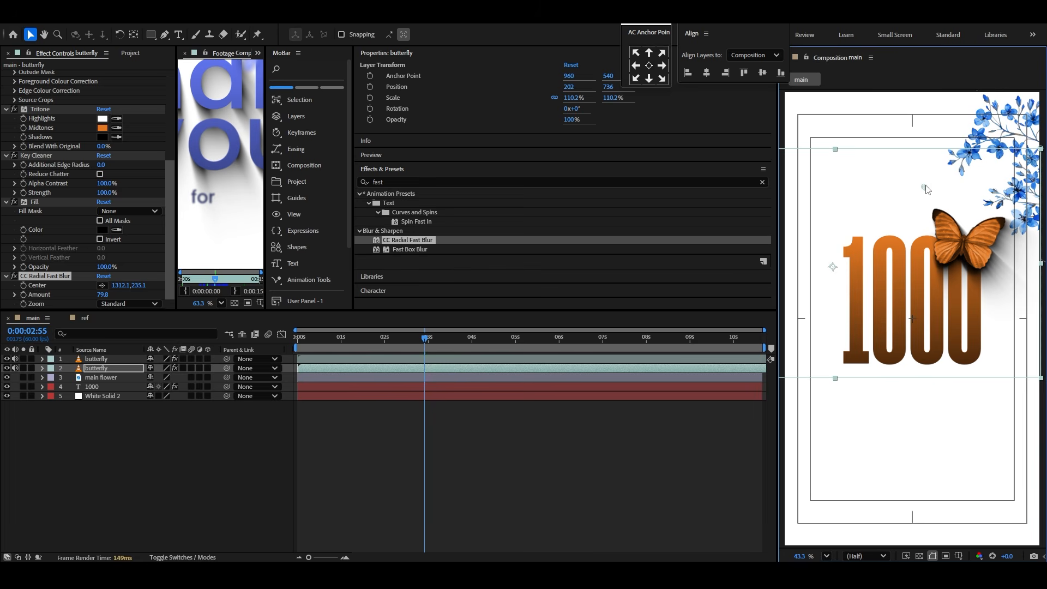
Step: Move the shadow layer's radial blur center farther up and left to about 1226, 185 and preview the animation from the start
left_click_drag(926, 189, 903, 176)
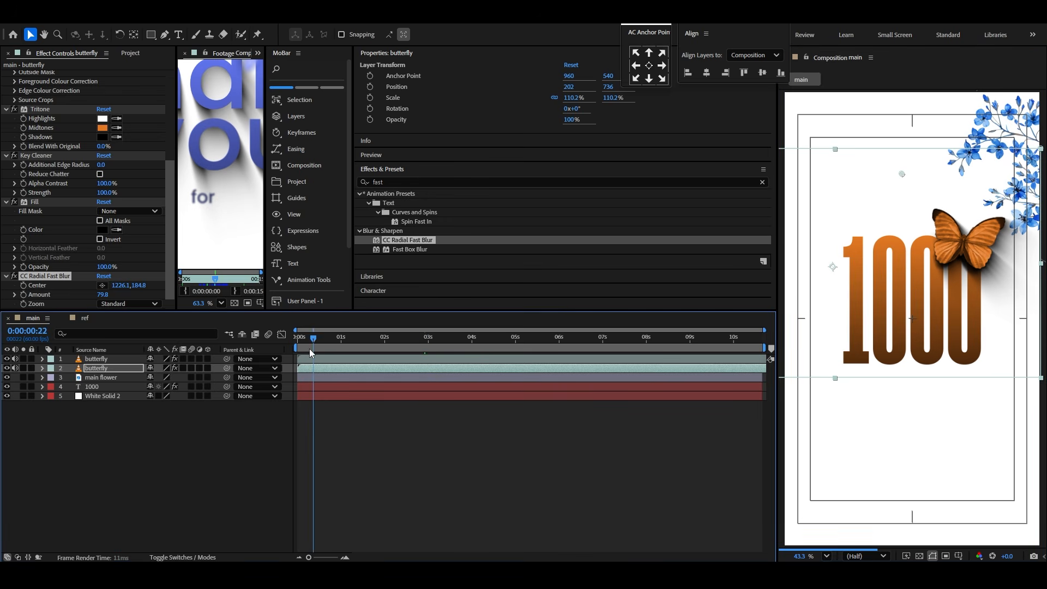
key("Home")
key("space")
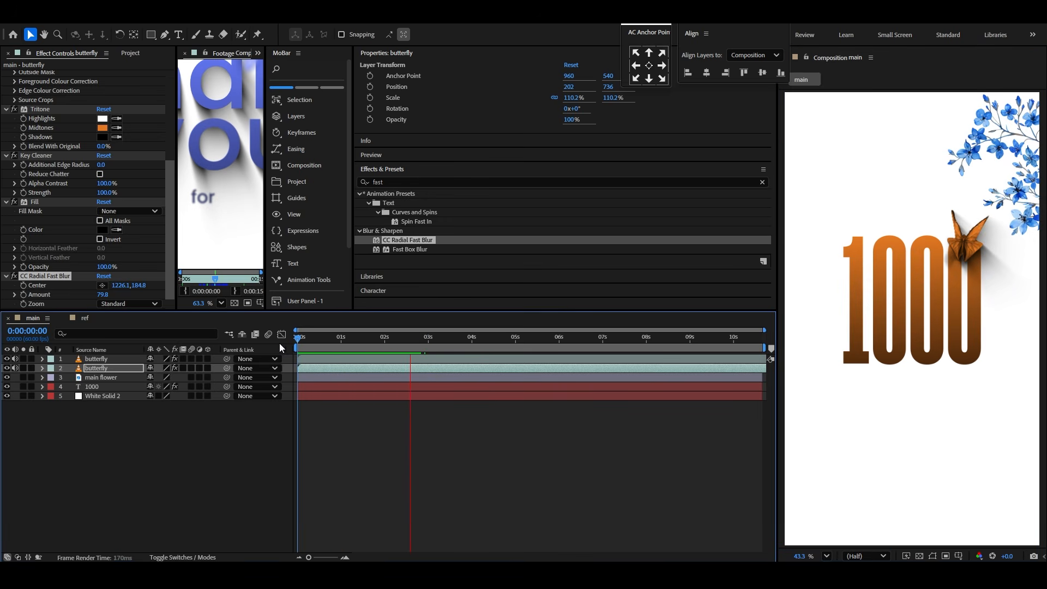
key("space")
Step: Apply MoBar's Number Counter text tool to the 1000 text layer
left_click(193, 441)
left_click(115, 386)
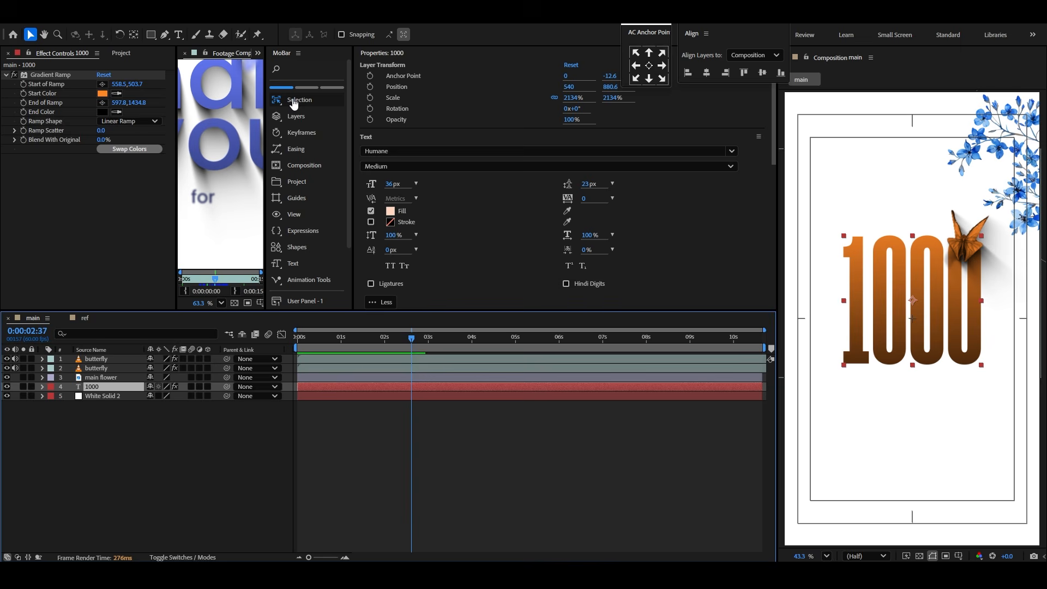
left_click(293, 264)
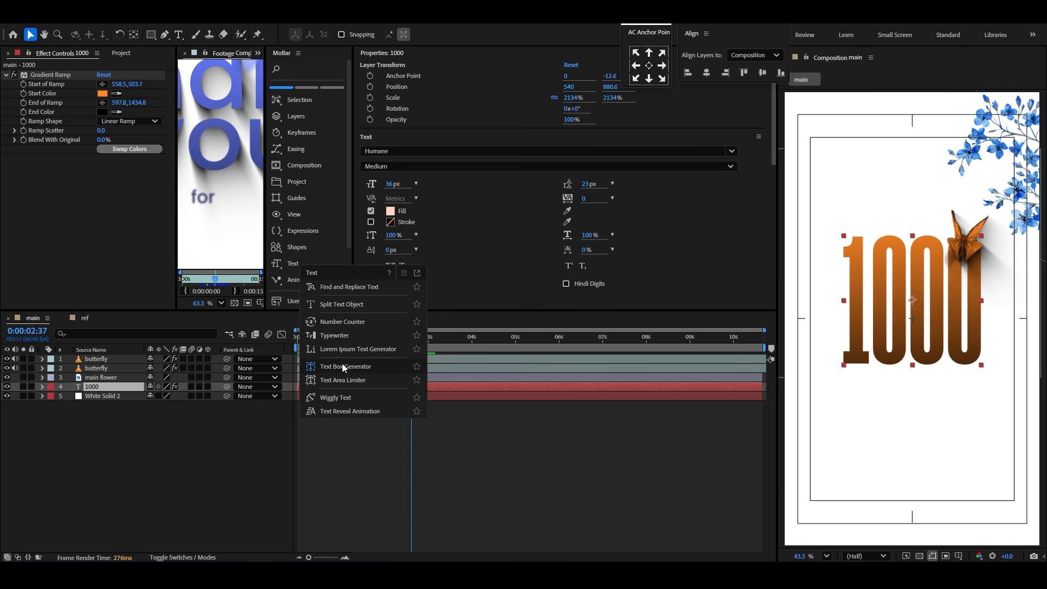
left_click(342, 321)
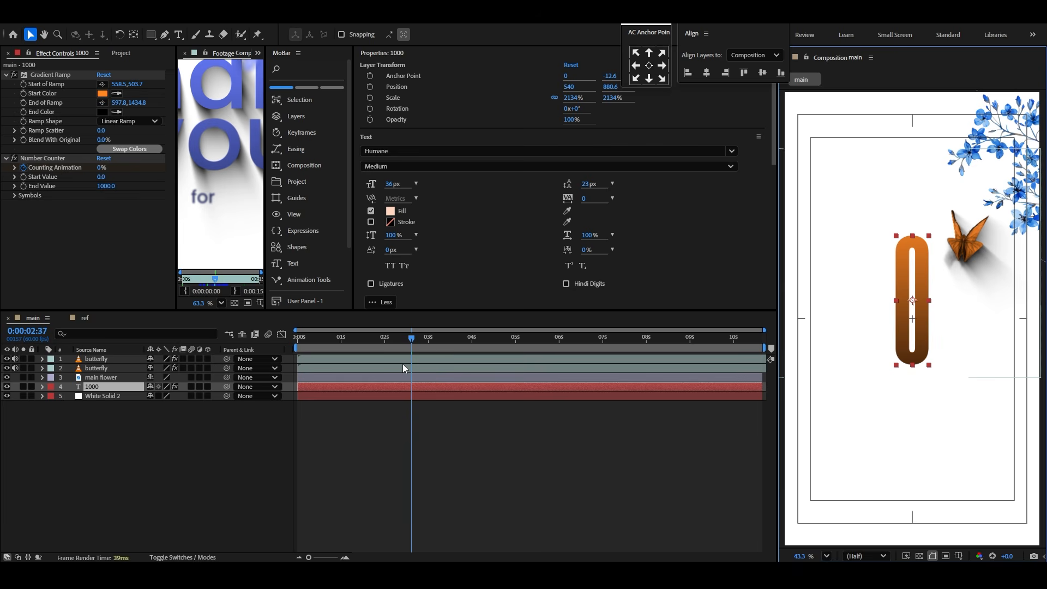
Step: Reveal the counter's keyframes, move the end keyframe earlier to about 1.7 seconds, and preview the count from the start
key("u")
mouse_move(485, 397)
left_mouse_down()
mouse_move(311, 410)
mouse_move(371, 406)
left_mouse_up()
key("Home")
left_click(354, 405)
key("space")
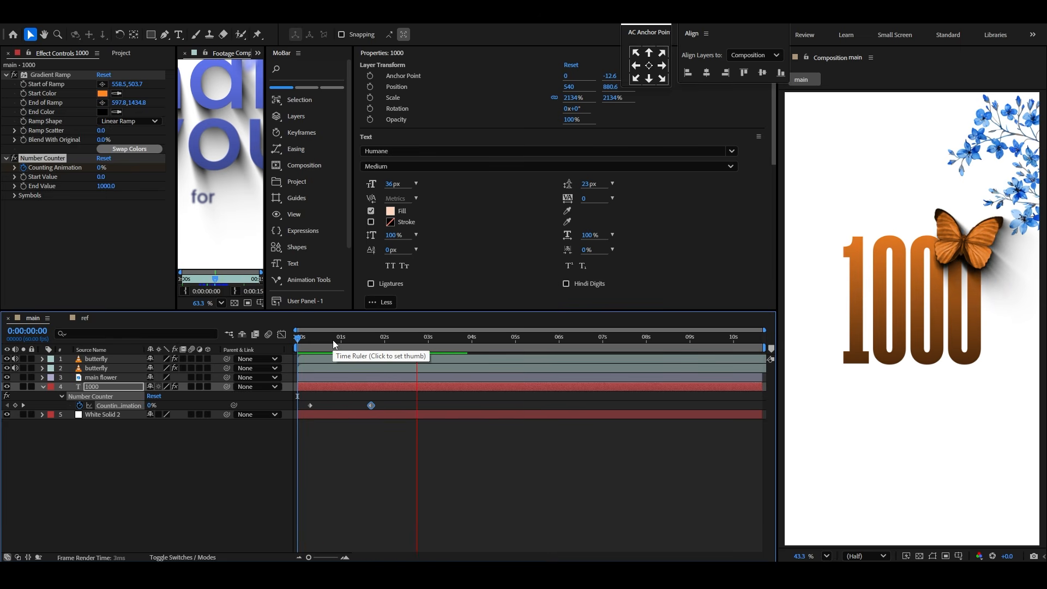
left_click_drag(332, 339, 277, 342)
key("space")
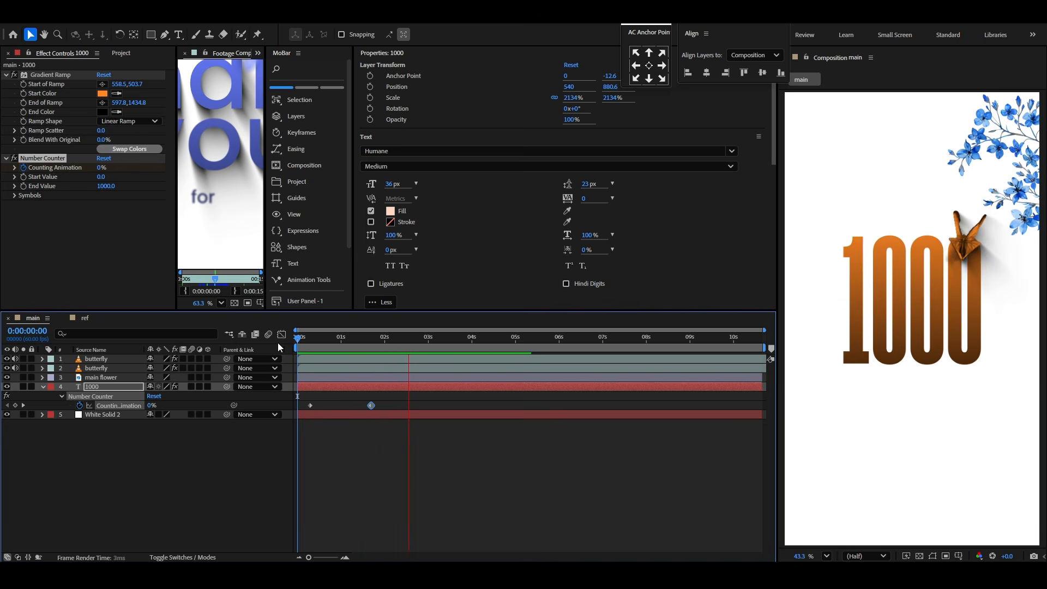
Step: Ease both counting keyframes and shape the speed graph to peak right at the start, with about 11% influence on the first keyframe
left_click_drag(400, 400, 307, 406)
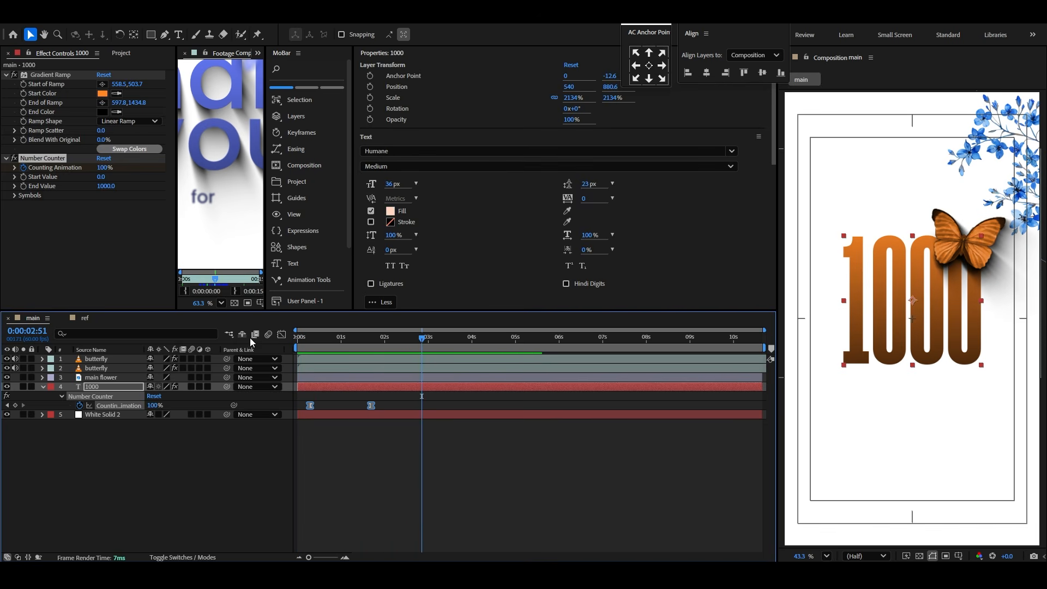
left_click(281, 334)
left_click_drag(360, 523, 310, 526)
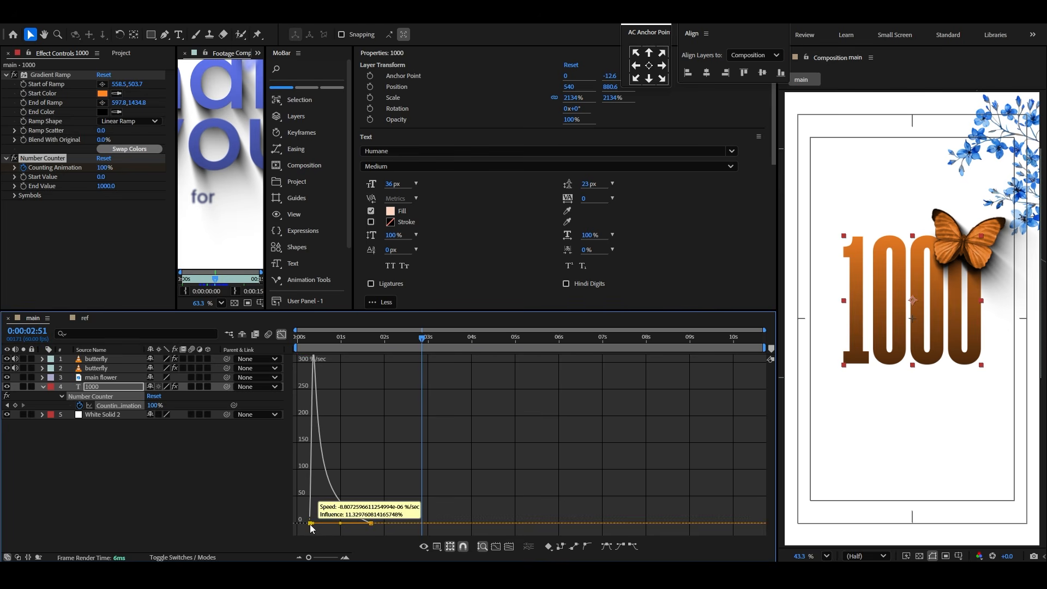
left_click(281, 333)
Step: Move the first counting keyframe to the start of the composition, preview the result and collapse the 1000 layer
key("Home")
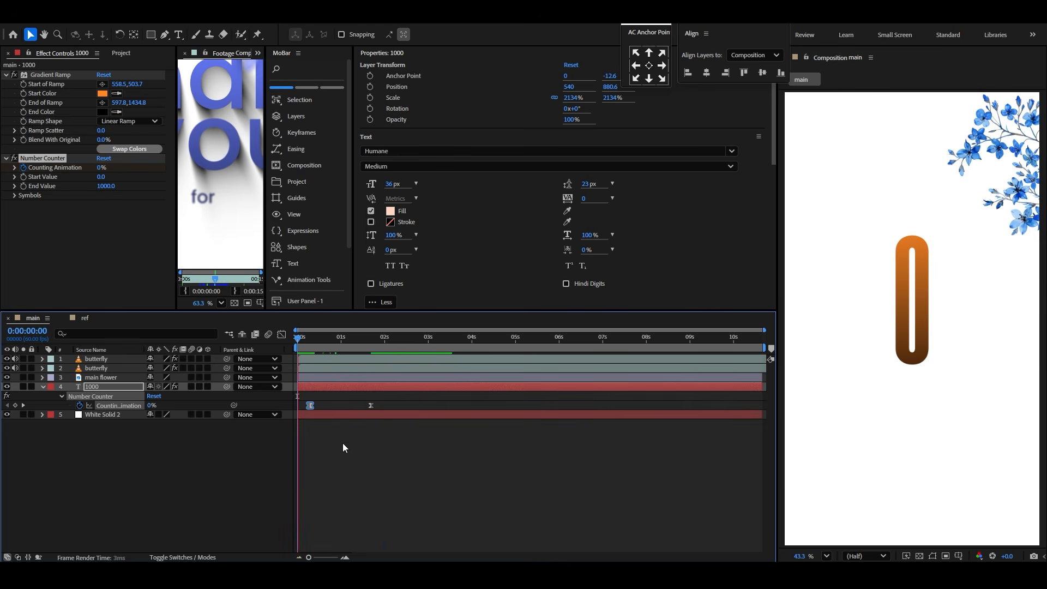
left_click_drag(310, 405, 297, 409)
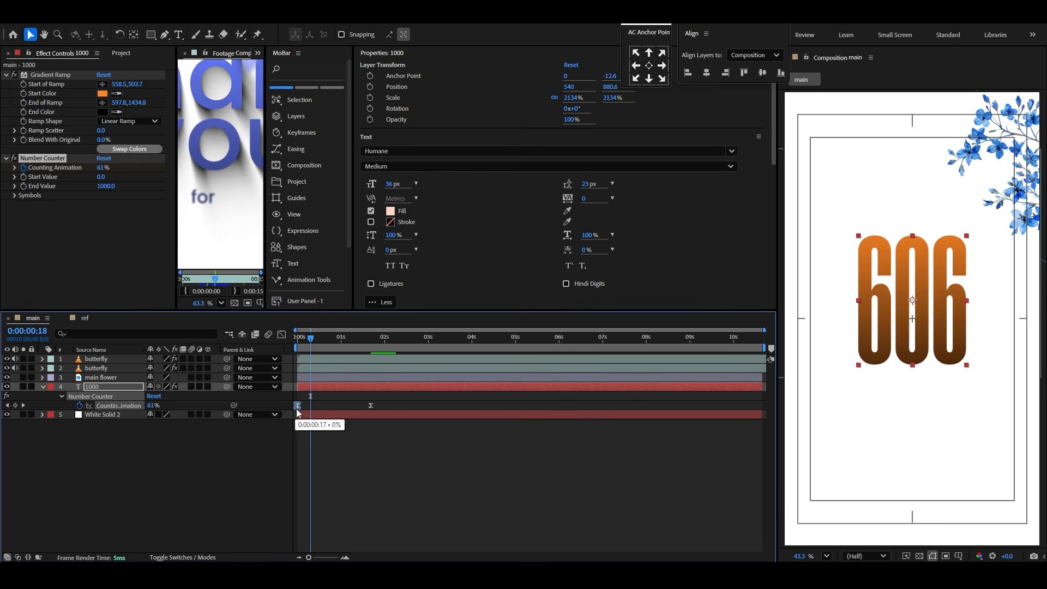
key("Home")
key("space")
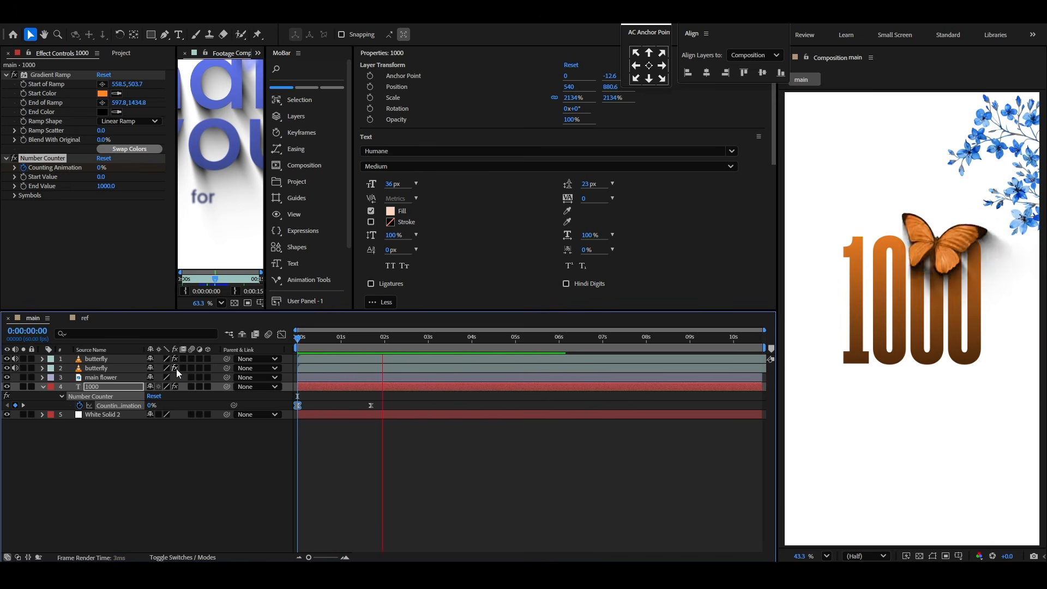
key("space")
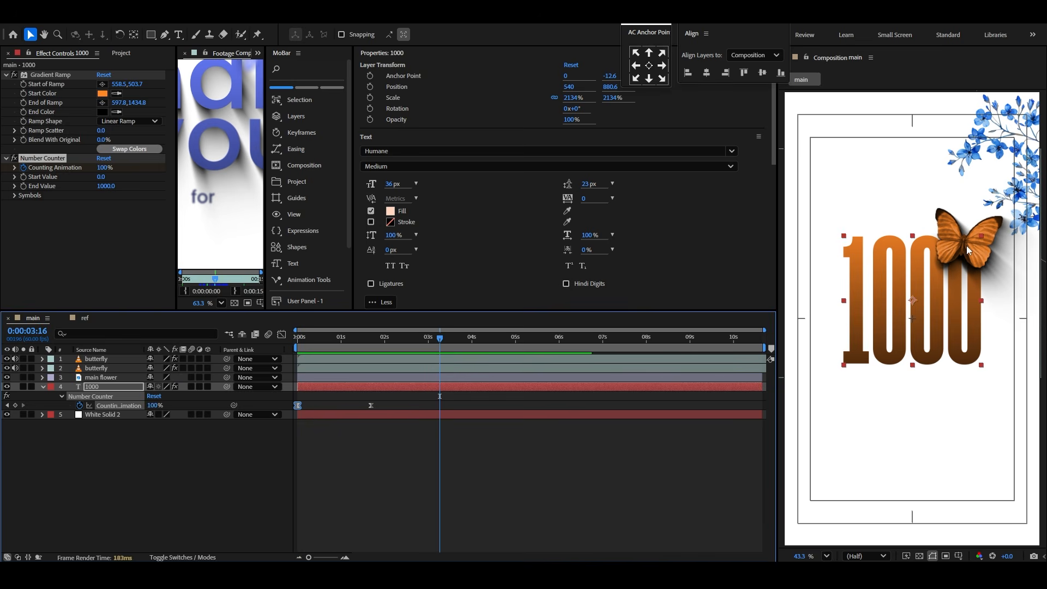
left_click(42, 386)
Step: Copy the Tritone effect from the top butterfly layer onto the main flower layer and preview the recoloured scene
left_click(97, 360)
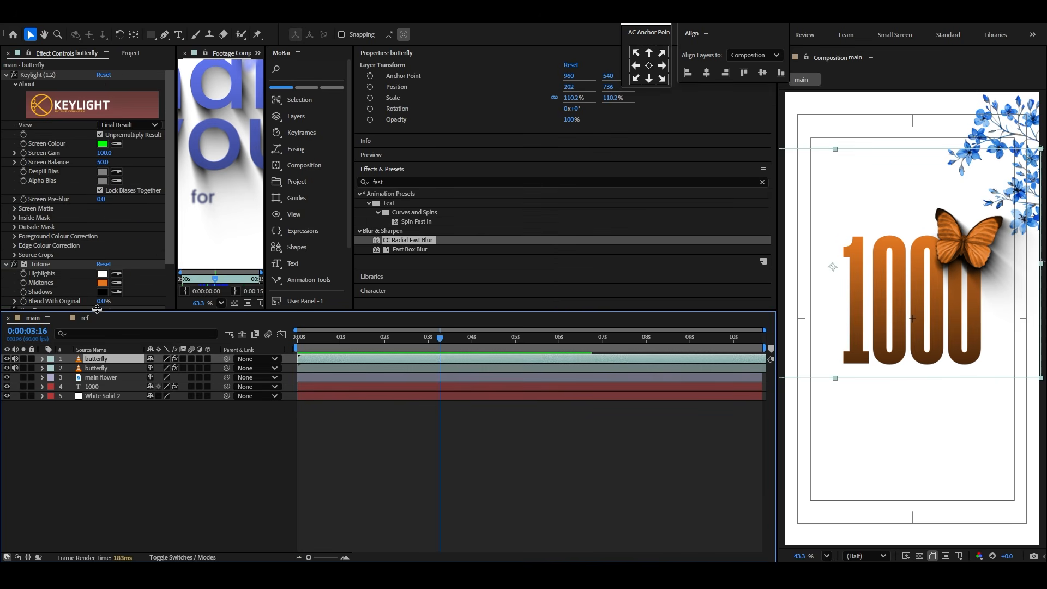
left_click(43, 267)
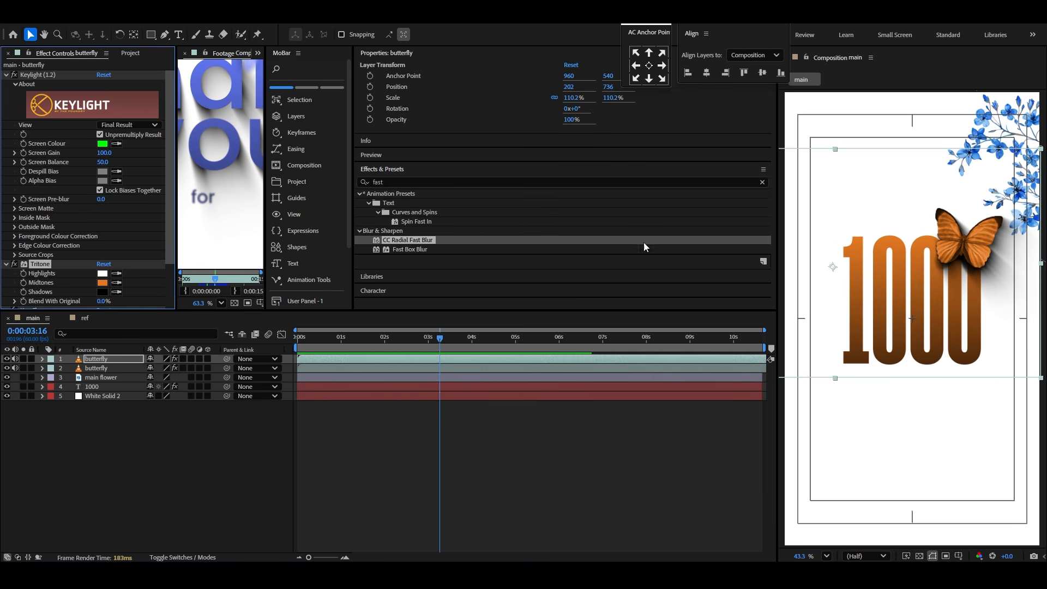
left_click(100, 377)
key("ctrl+v")
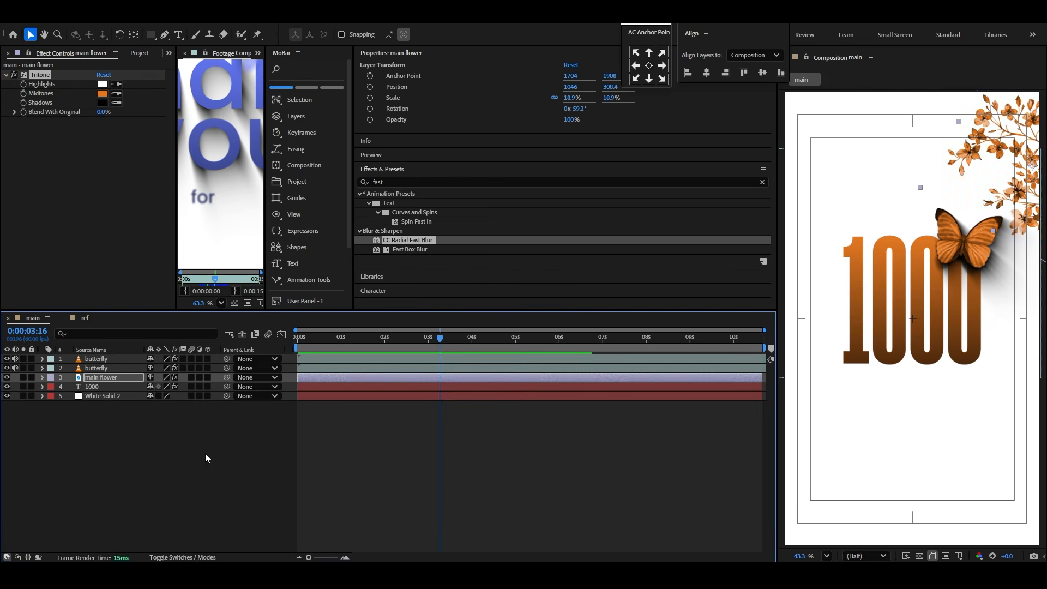
left_click(206, 457)
key("Home")
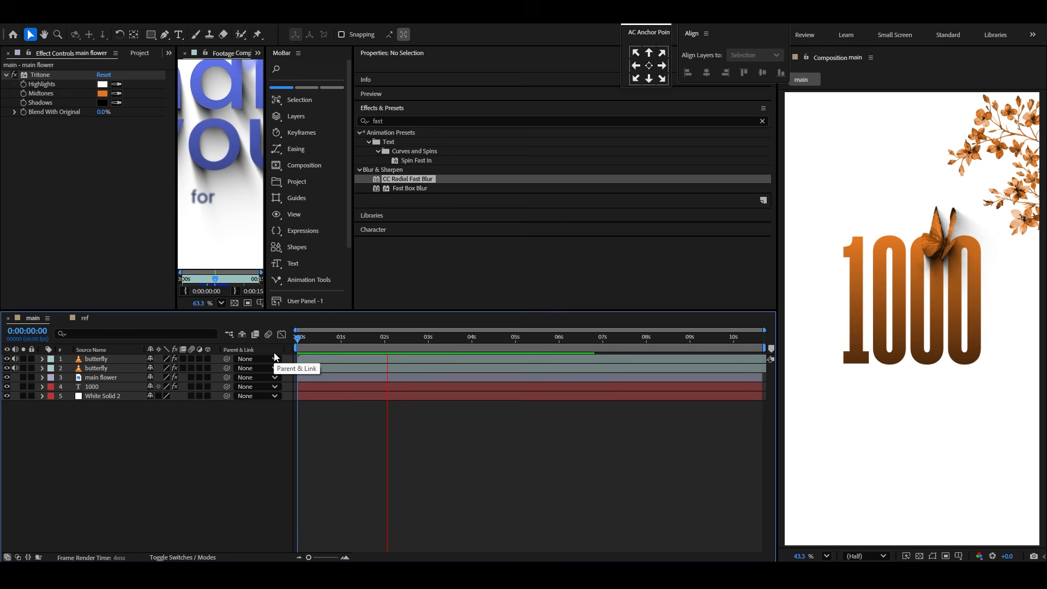
key("space")
Step: Create a text layer reading "people decided to follow my journey" on two lines, checking the wording in the ref composition
right_click(51, 493)
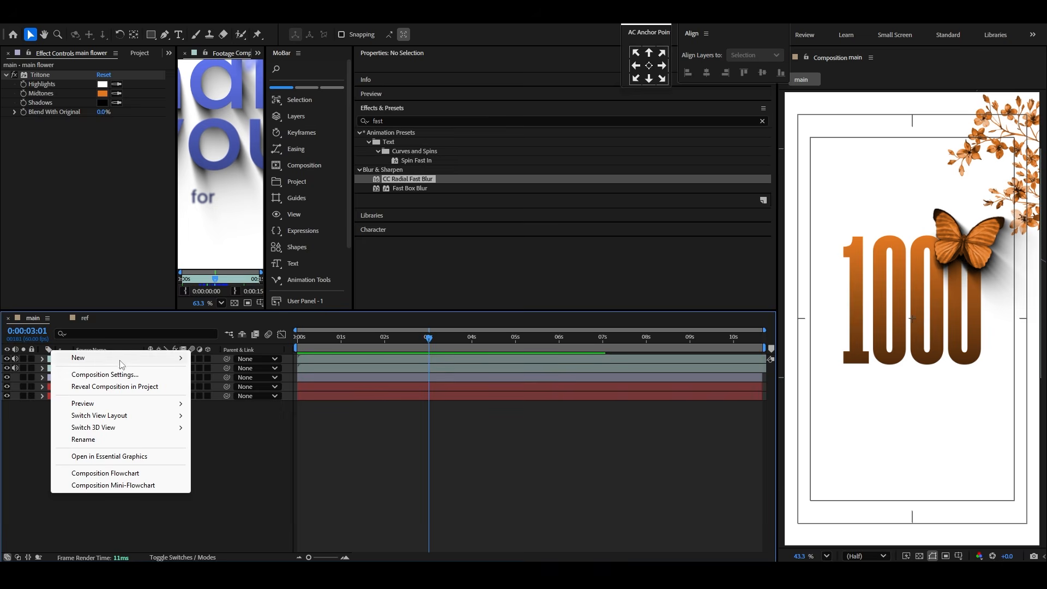
left_click(209, 374)
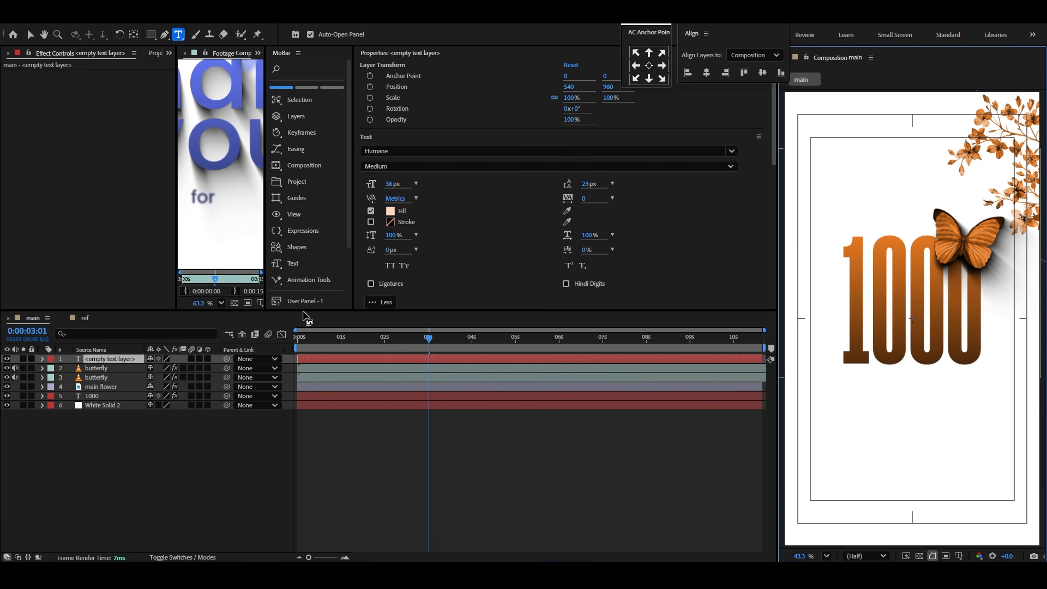
left_click(85, 318)
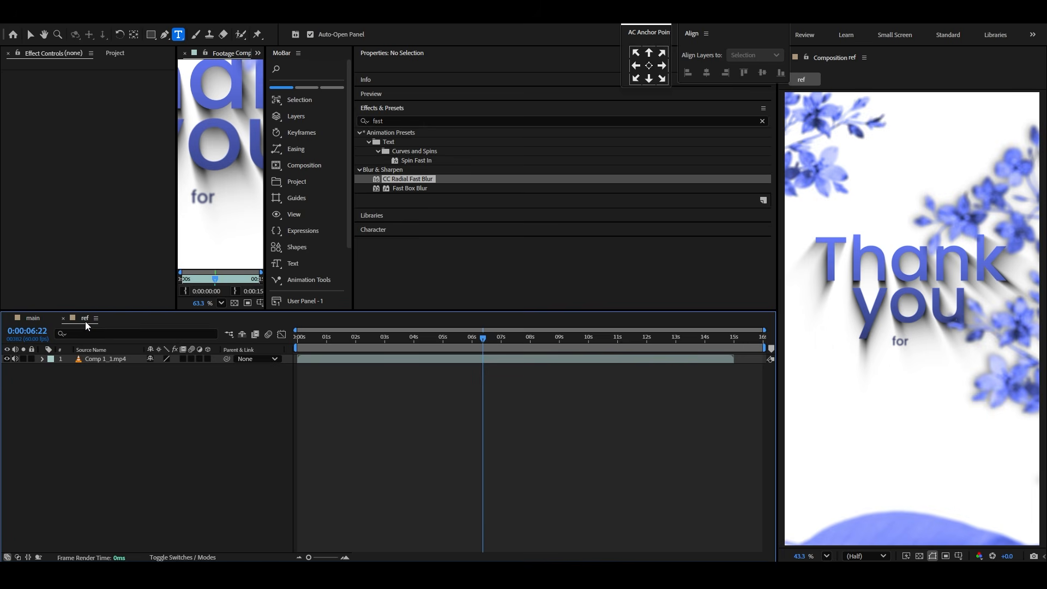
left_click_drag(426, 349, 375, 348)
left_click(33, 318)
left_click(106, 360)
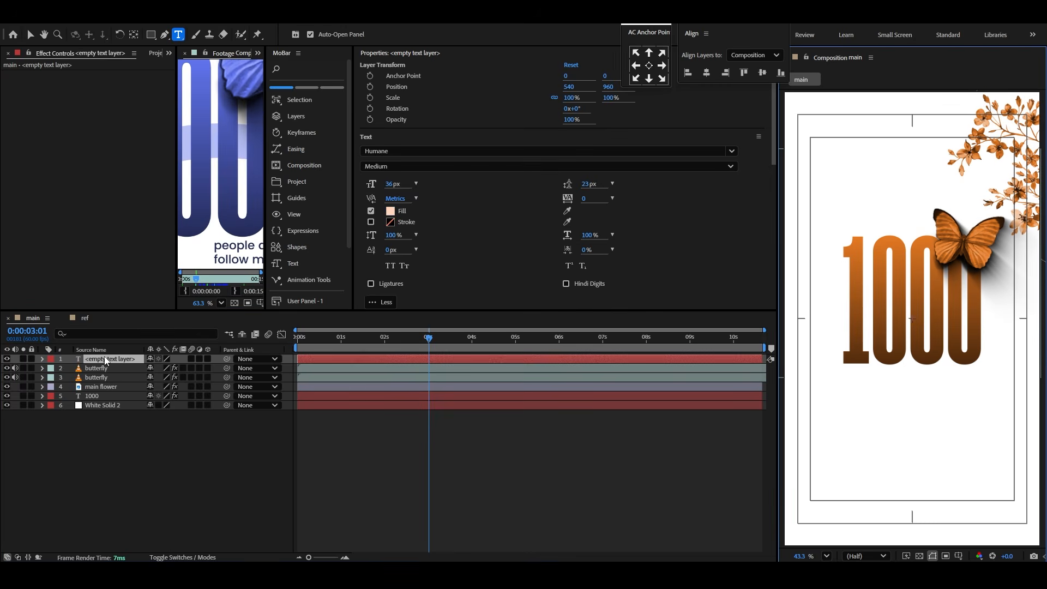
type("people")
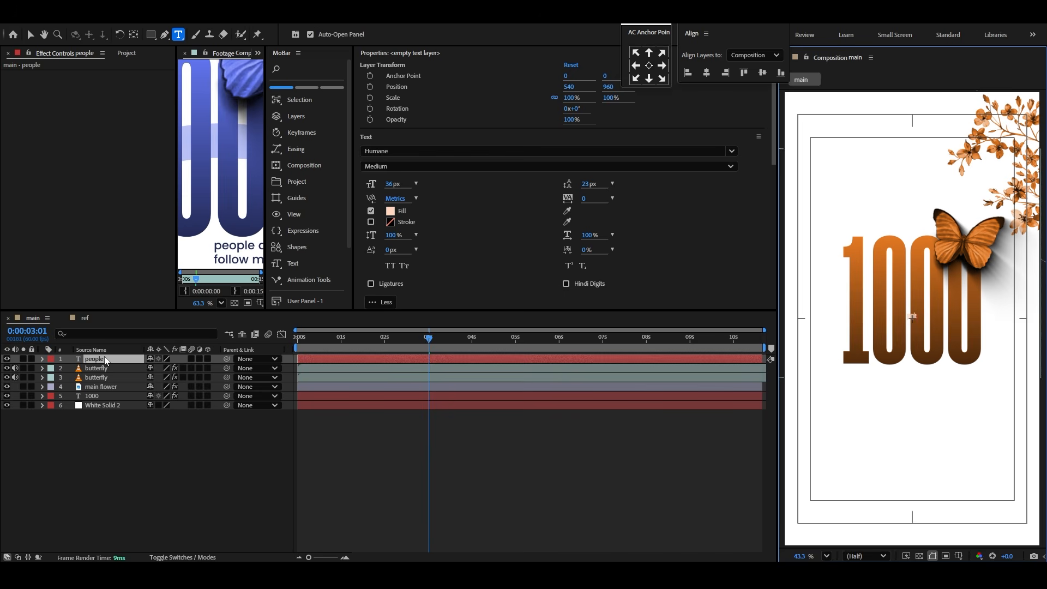
type(" decided to follo")
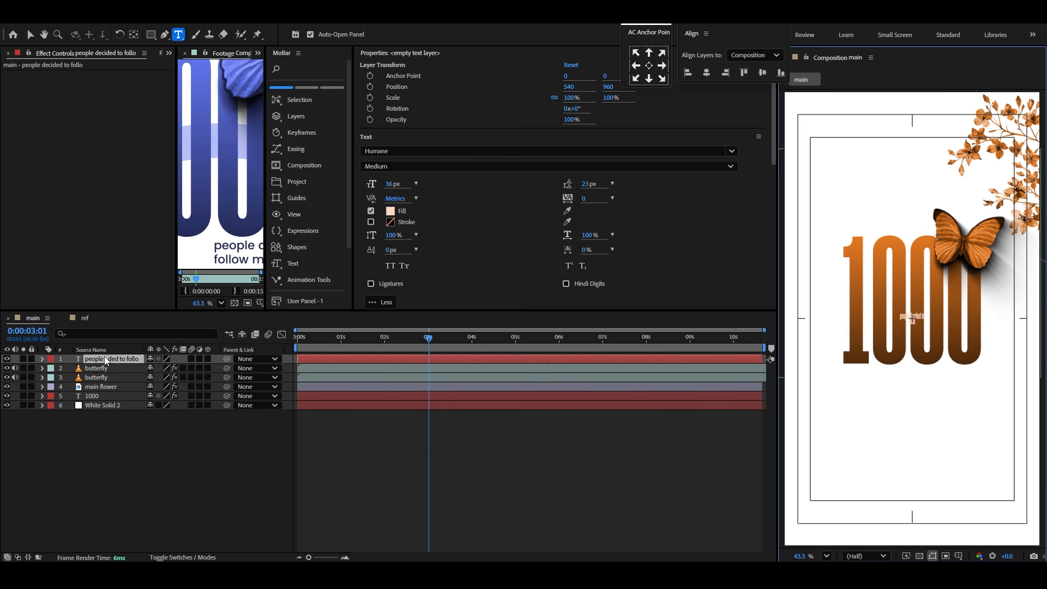
type("w my journey")
key("Return")
key("v")
Step: Change the caption's font to Poppins
left_click(408, 151)
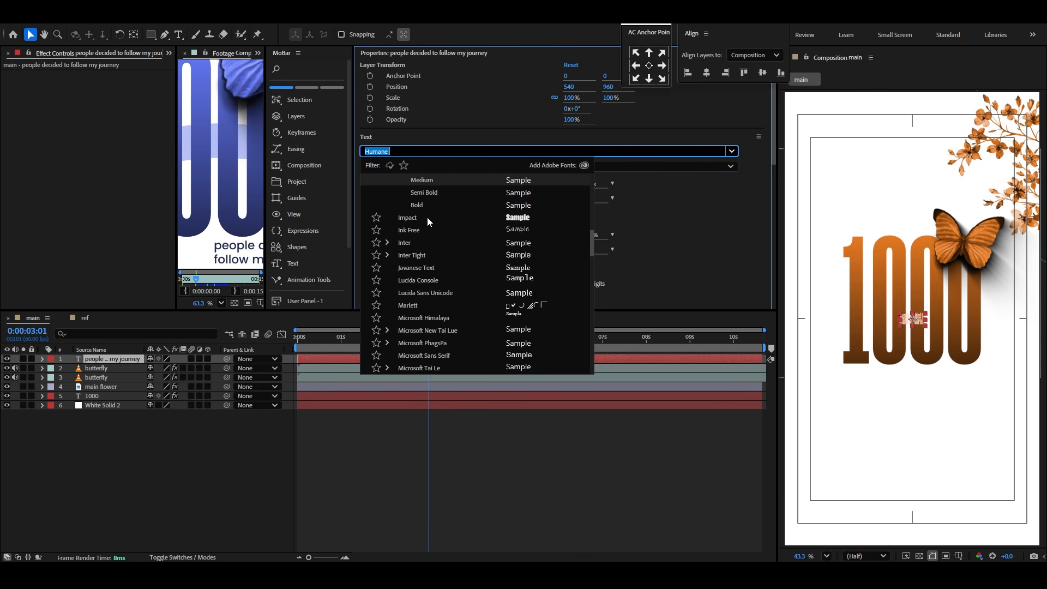
type("popp")
left_click(430, 280)
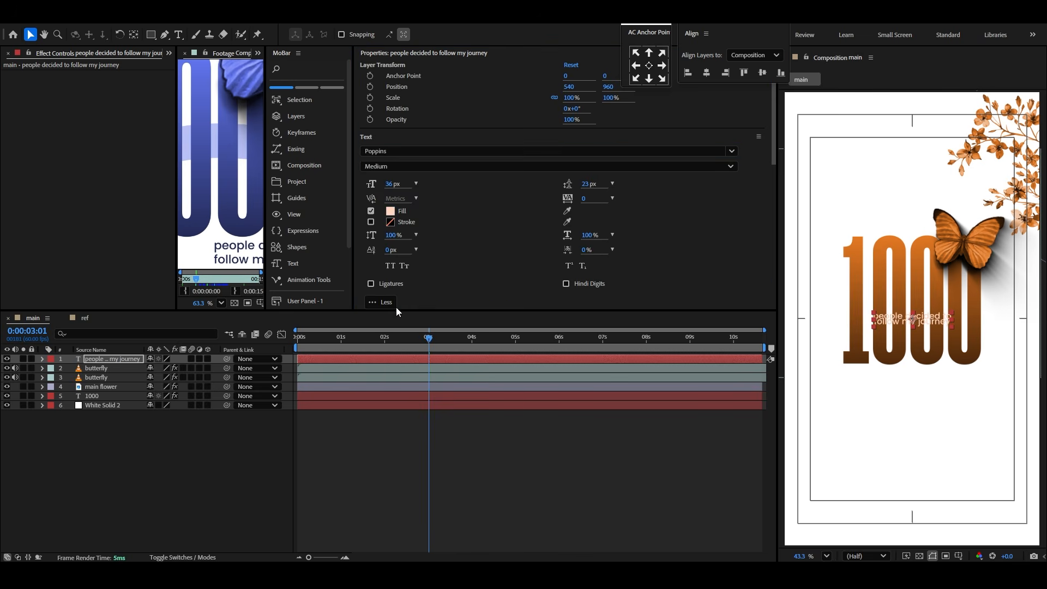
Step: Scale the caption to 104% and place it just below the right half of the 1000 title, at about 660, 1192
key("s")
mouse_move(176, 368)
left_mouse_down()
mouse_move(221, 375)
mouse_move(191, 379)
left_mouse_up()
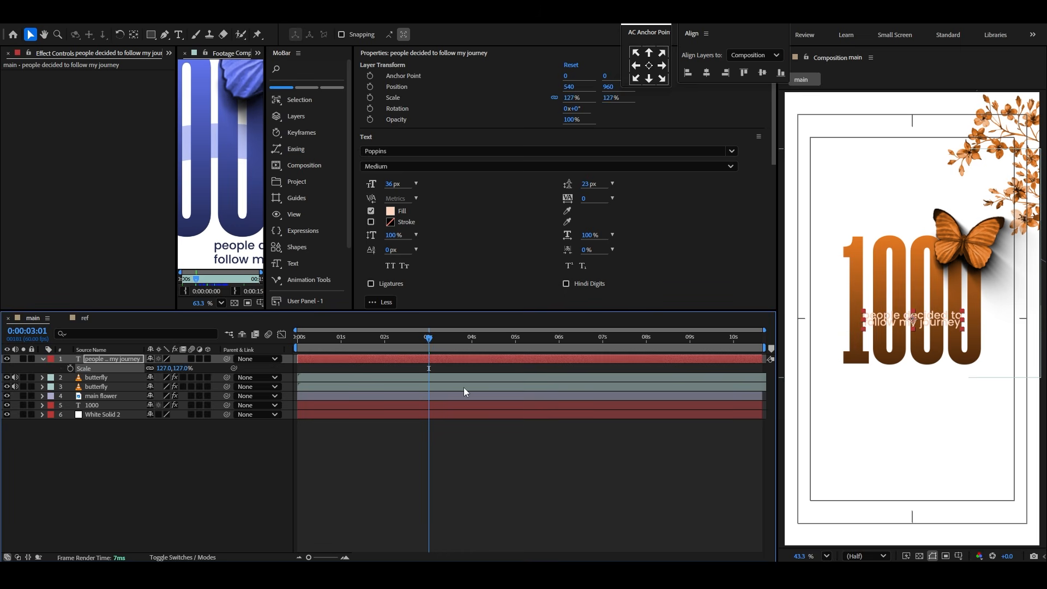
scroll(1001, 368, "up", 3)
left_click_drag(901, 282, 941, 385)
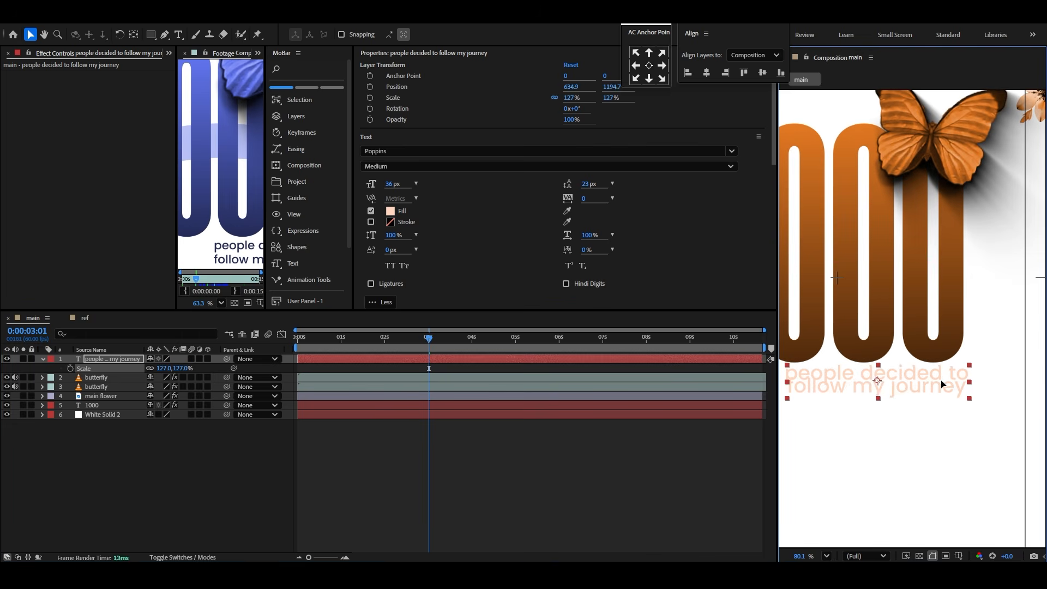
left_click_drag(184, 372, 173, 374)
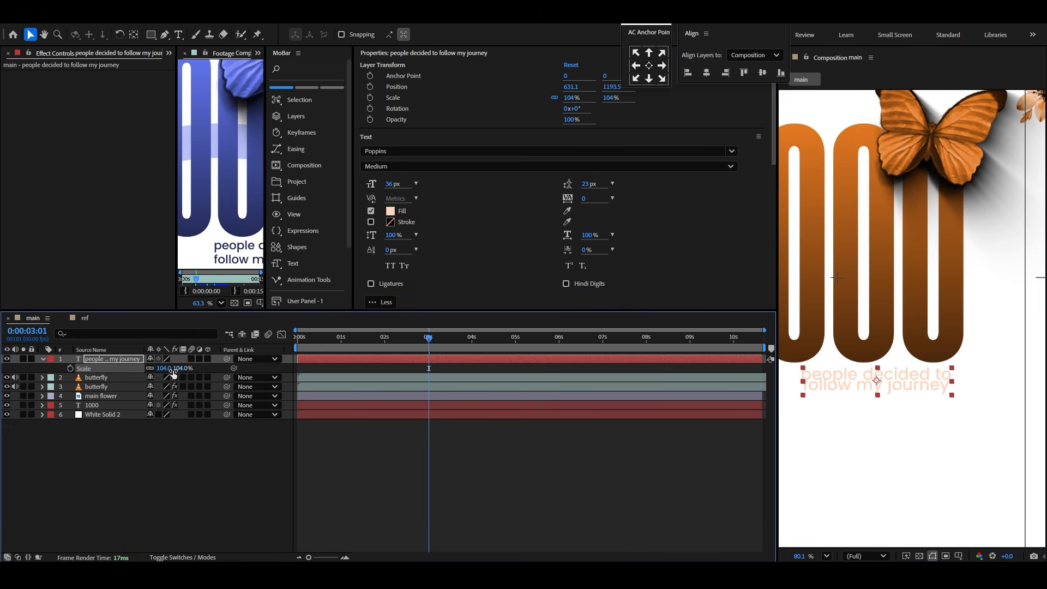
left_click_drag(908, 389, 926, 387)
Step: Set the caption's leading to 32 px and fit the whole composition in view
left_click_drag(589, 188, 595, 188)
left_click(828, 554)
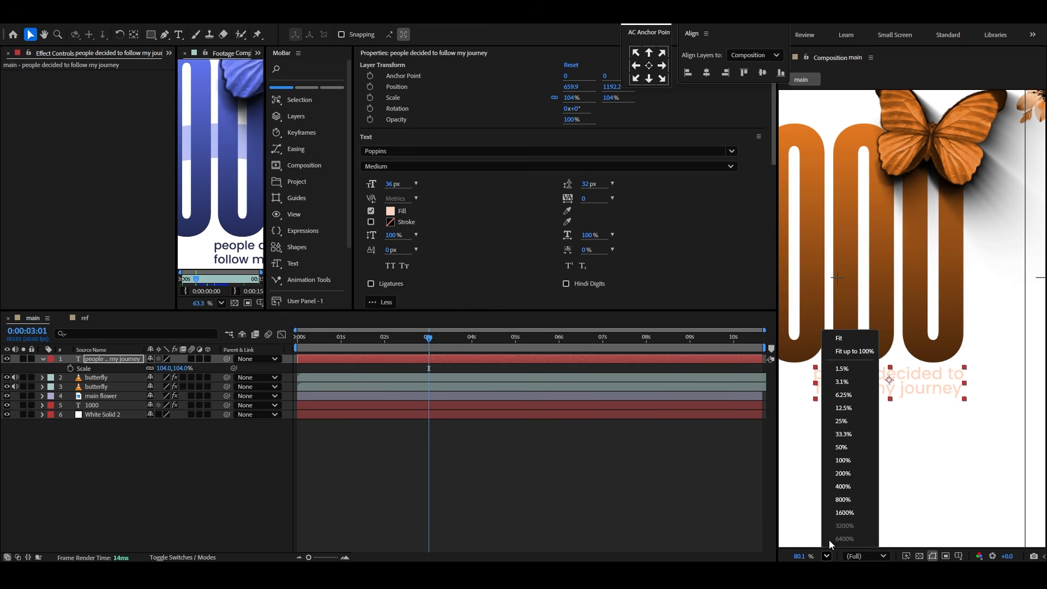
left_click(835, 335)
left_click(174, 473)
Step: Use the fill eyedropper to set the caption's colour to dark brown 5C310E
left_click(939, 381)
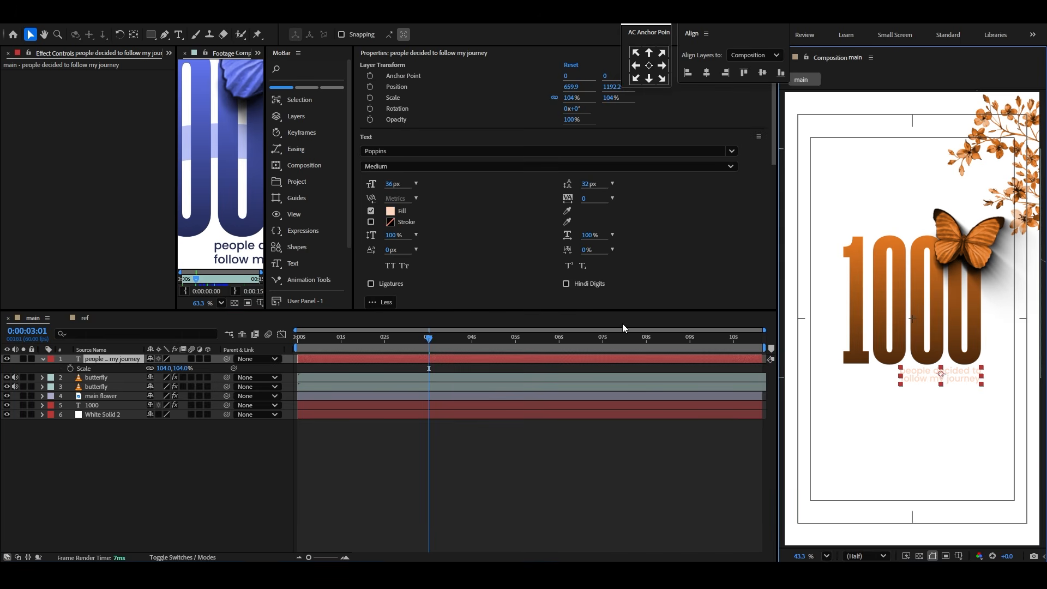
left_click(397, 212)
left_click(620, 277)
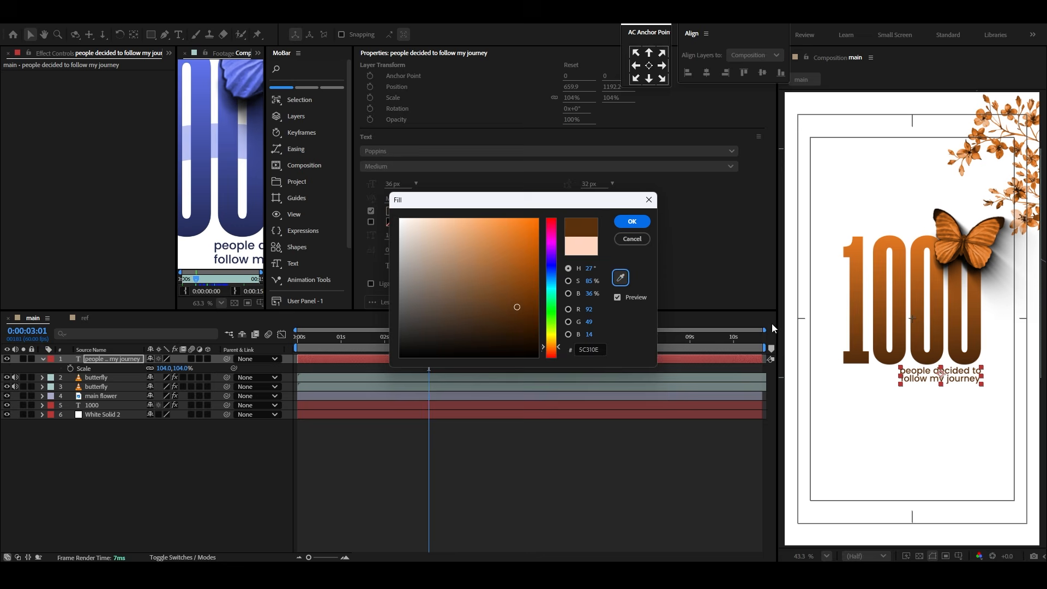
left_click(635, 223)
left_click(240, 485)
Step: Compare the title and caption layout with the ref composition at 0:00:02:13, then return to the main composition
left_click(825, 557)
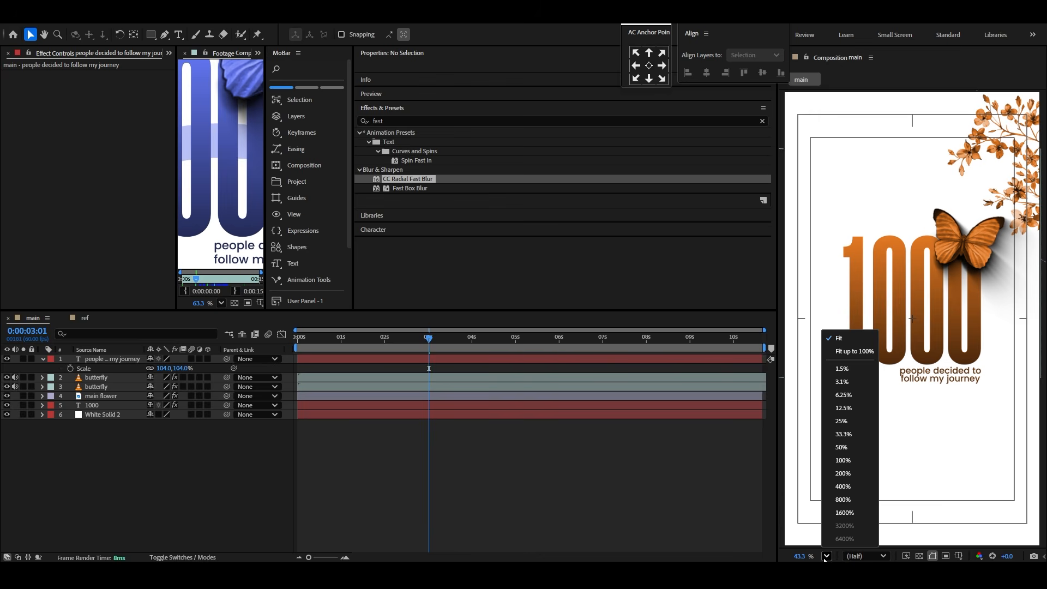
left_click(855, 351)
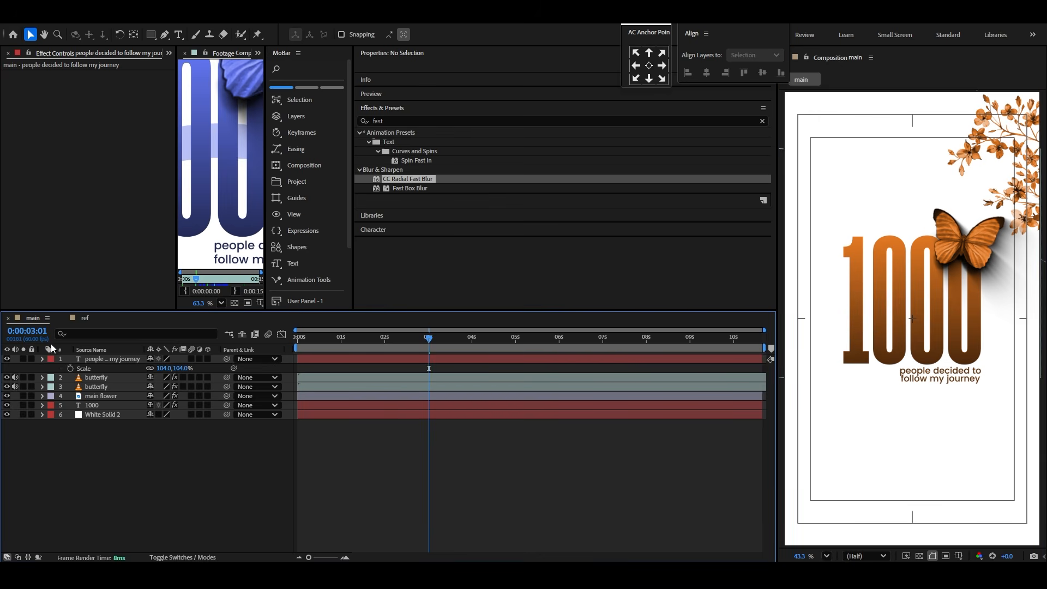
left_click(81, 317)
mouse_move(373, 338)
left_mouse_down()
mouse_move(351, 348)
mouse_move(361, 339)
left_mouse_up()
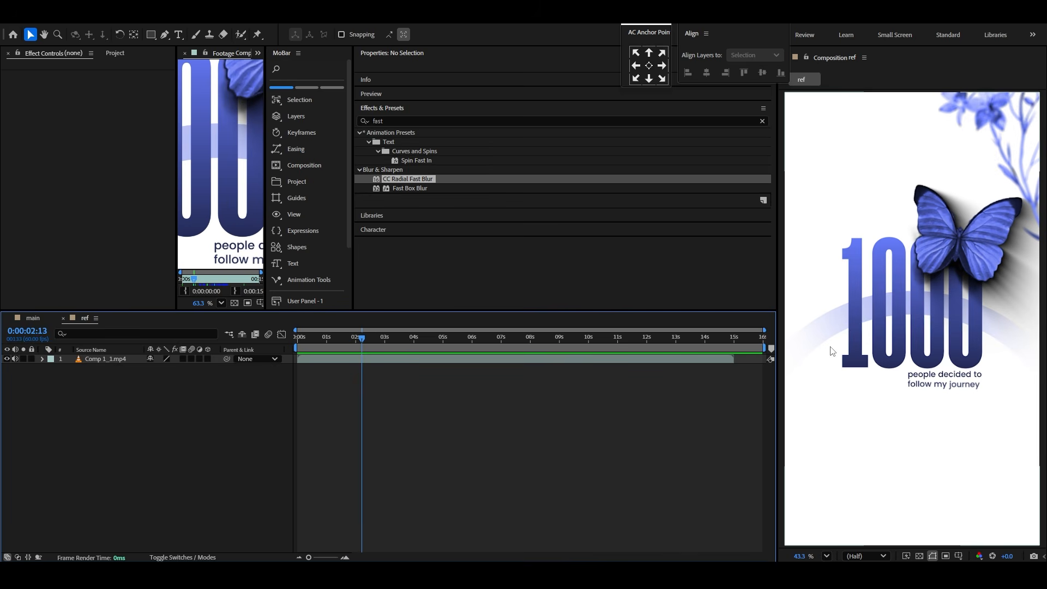
left_click(33, 318)
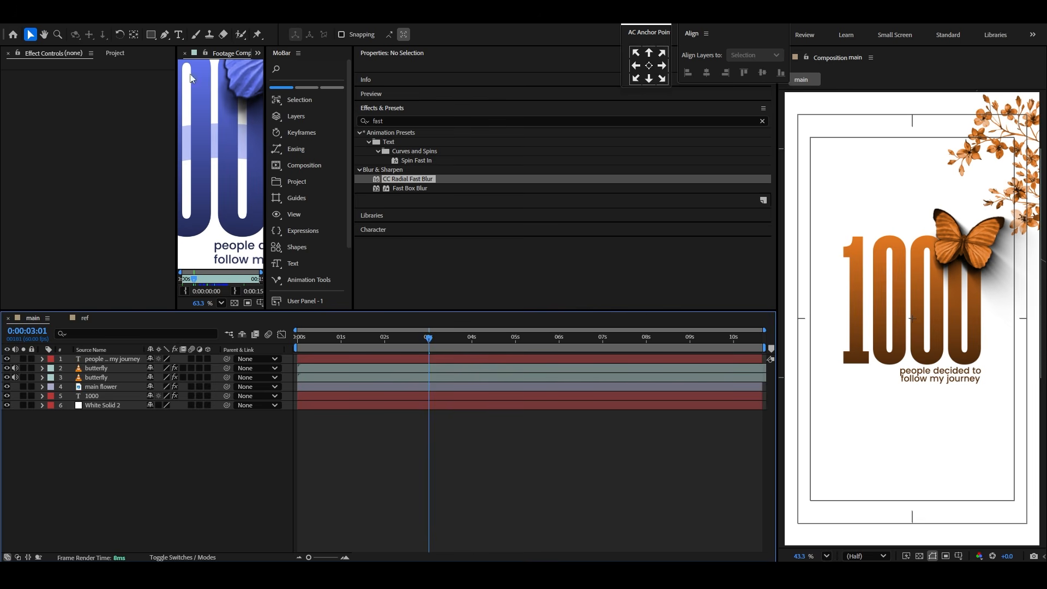
Step: Draw a circle about 735 px across over the 1000 title and set its stroke width to 106 px
left_click_drag(151, 35, 172, 60)
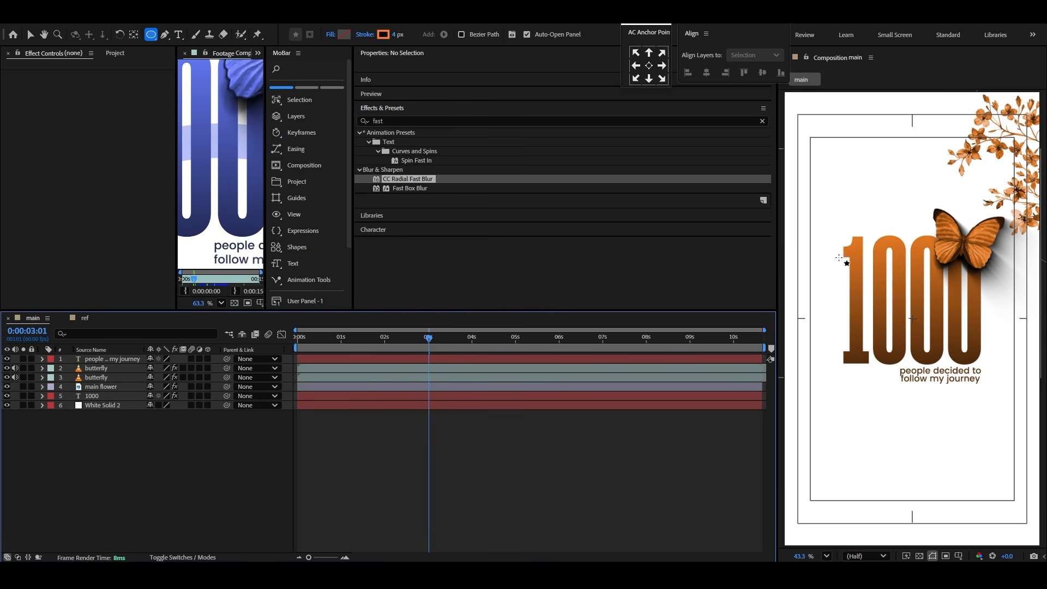
left_click_drag(839, 257, 1015, 417)
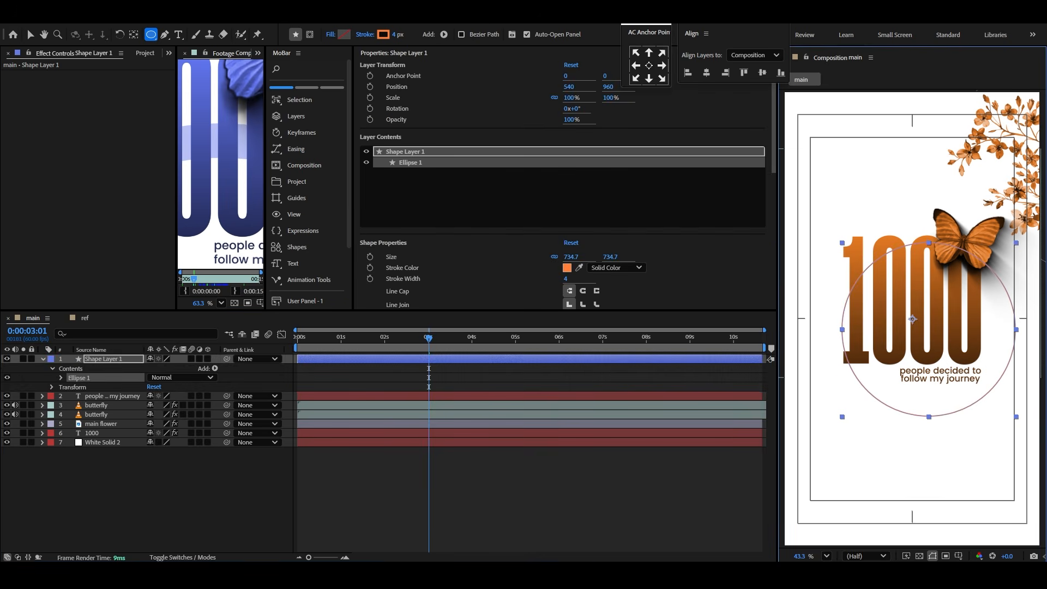
left_click(34, 36)
left_click_drag(496, 35, 549, 38)
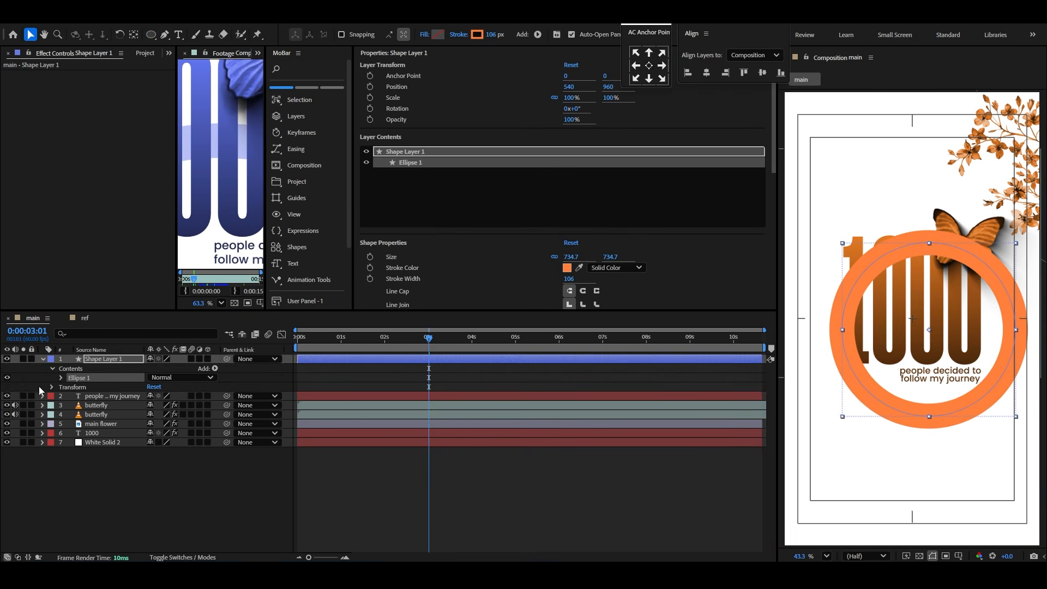
Step: Place the circle layer between the 1000 layer and White Solid 2, and move the ring down to about 475, 1382
left_click(43, 359)
left_click_drag(106, 360, 107, 410)
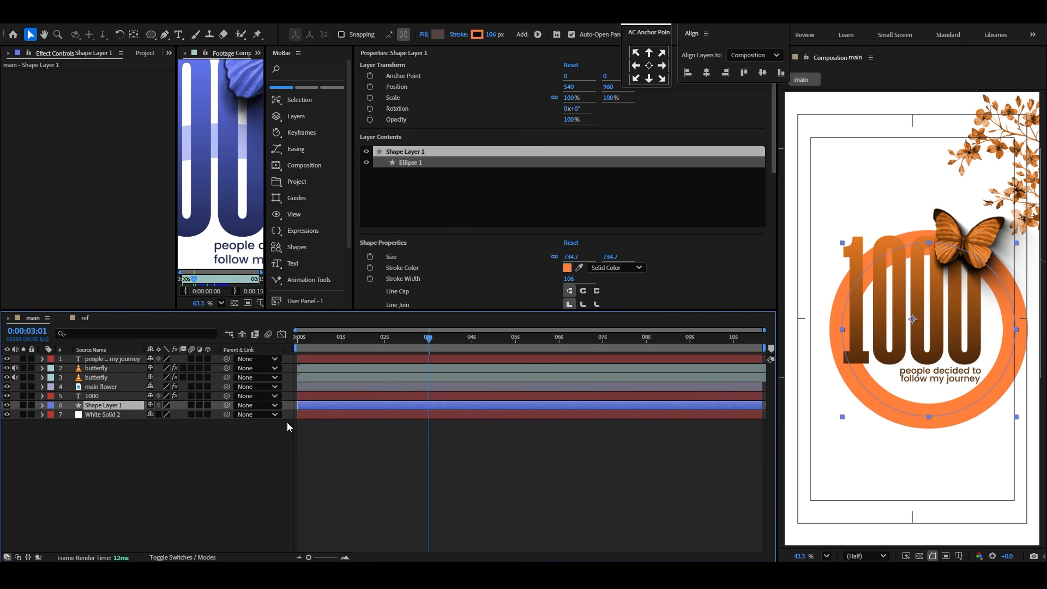
left_click_drag(927, 417, 912, 517)
Step: Scale the ring to 164% and centre it across the frame with a centred anchor point, at about 538, 1457
key("s")
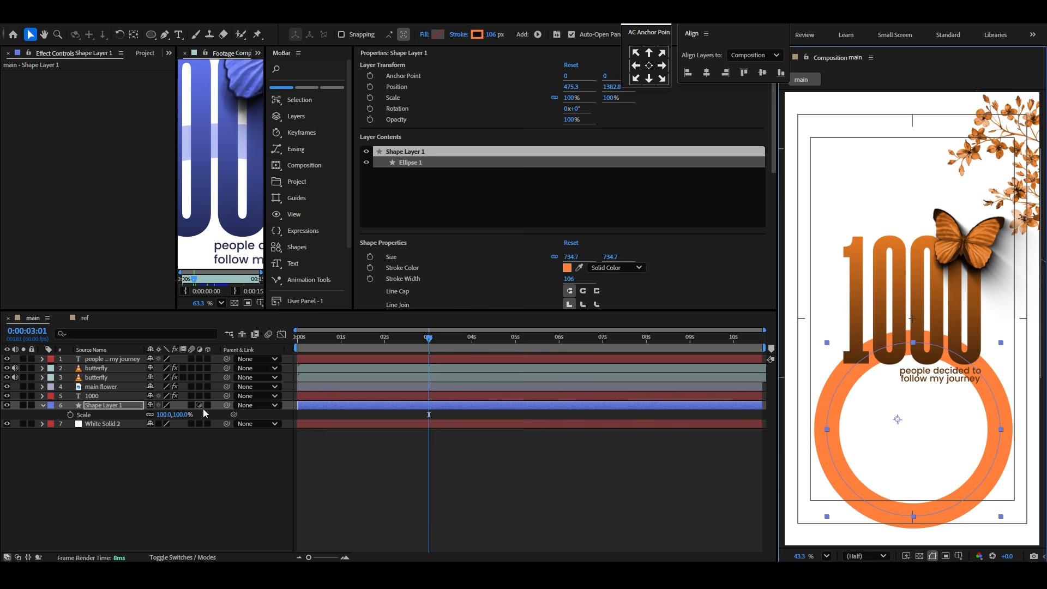
left_click_drag(180, 415, 215, 415)
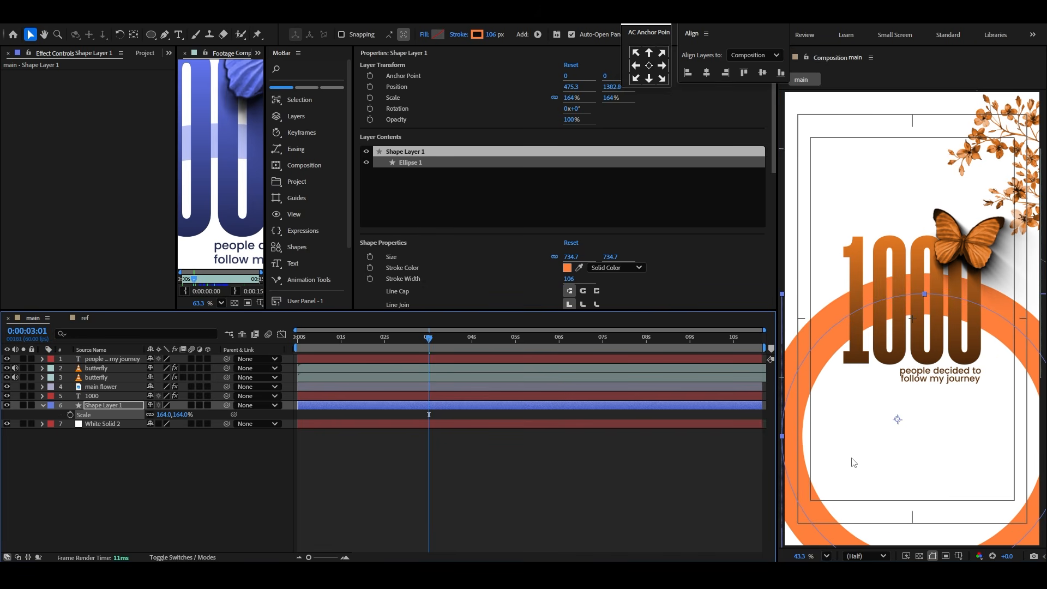
mouse_move(853, 462)
left_mouse_down()
mouse_move(928, 453)
mouse_move(844, 464)
left_mouse_up()
left_click(649, 67)
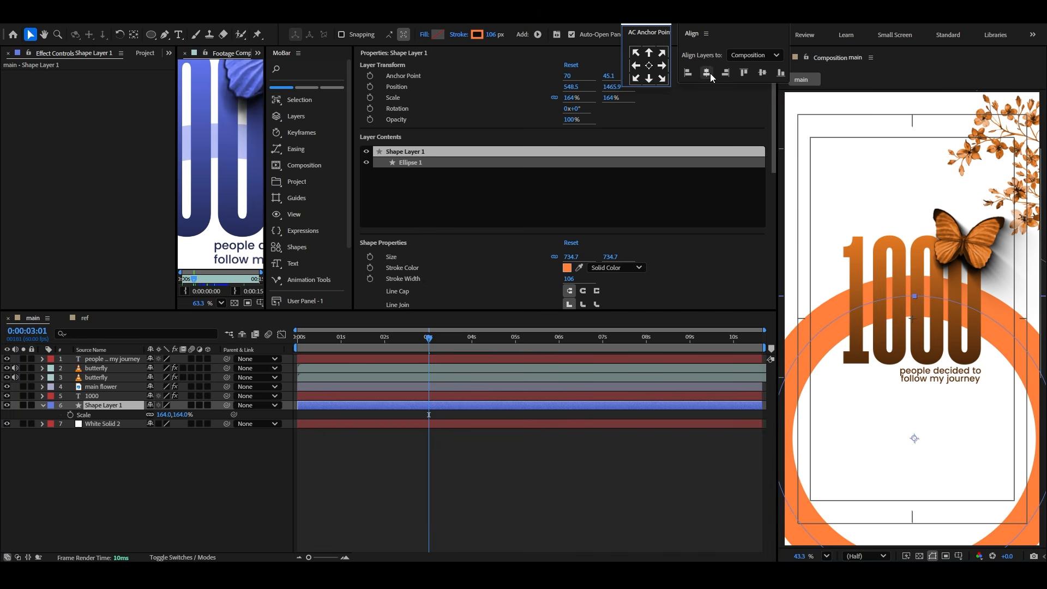
left_click_drag(944, 419, 943, 416)
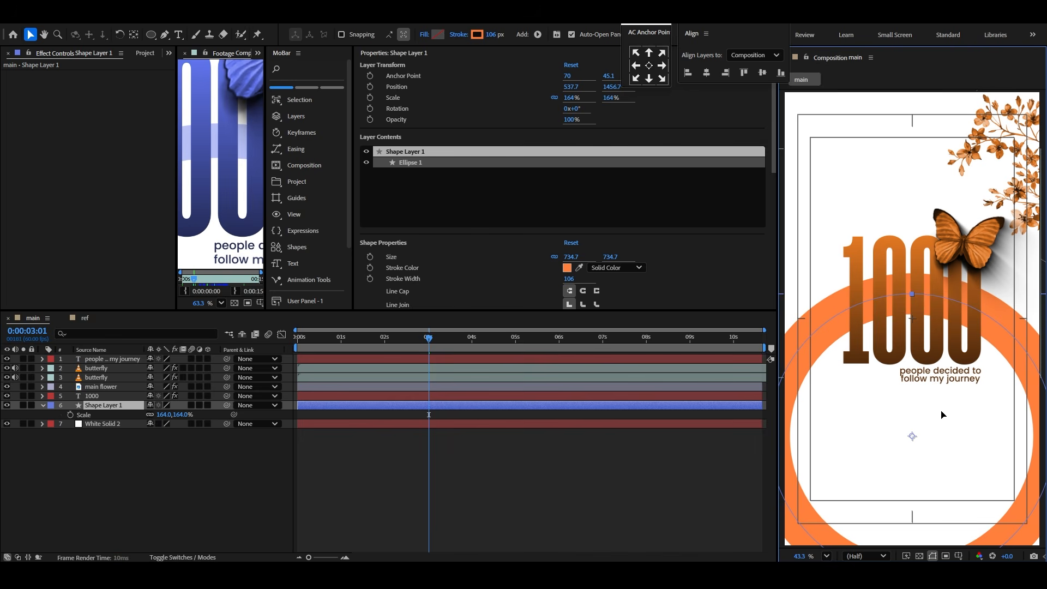
Step: Thin the ring's stroke to 69 px and recolour it light orange FFAC6A using the eyedropper
left_click_drag(490, 39, 476, 43)
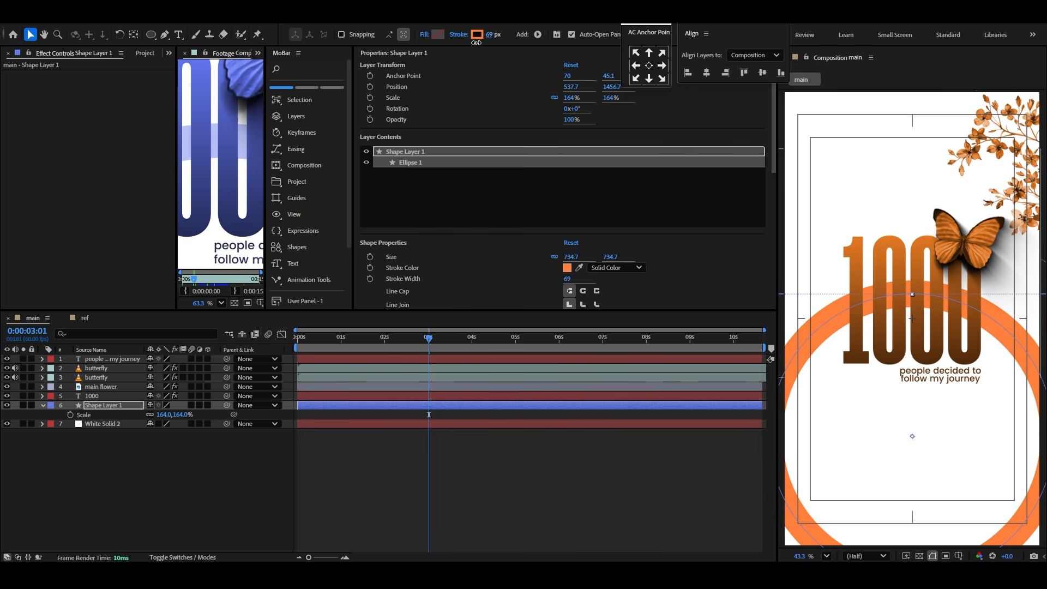
left_click(43, 407)
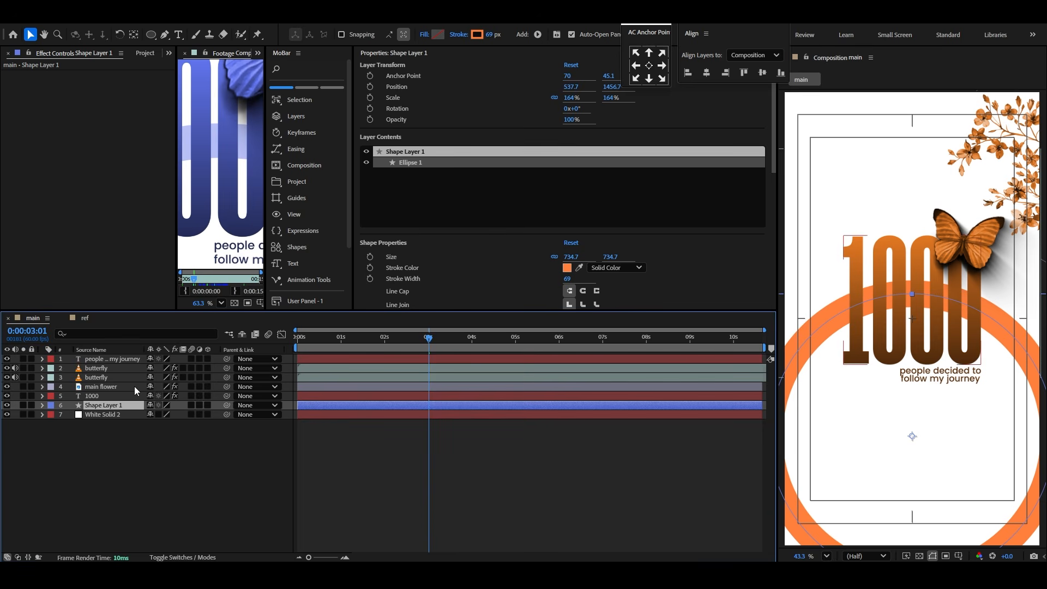
left_click(482, 35)
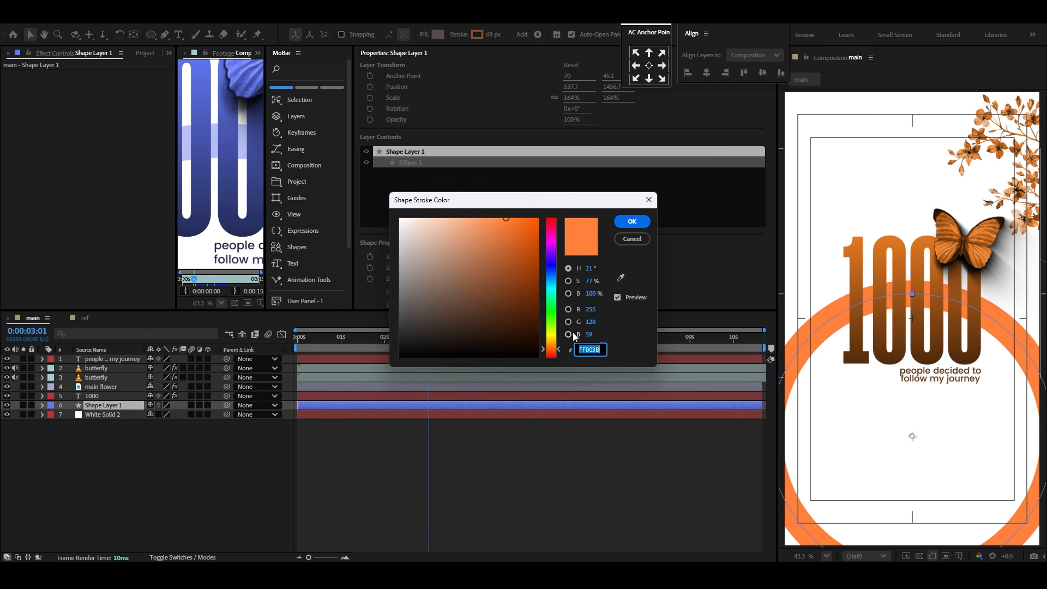
left_click(620, 279)
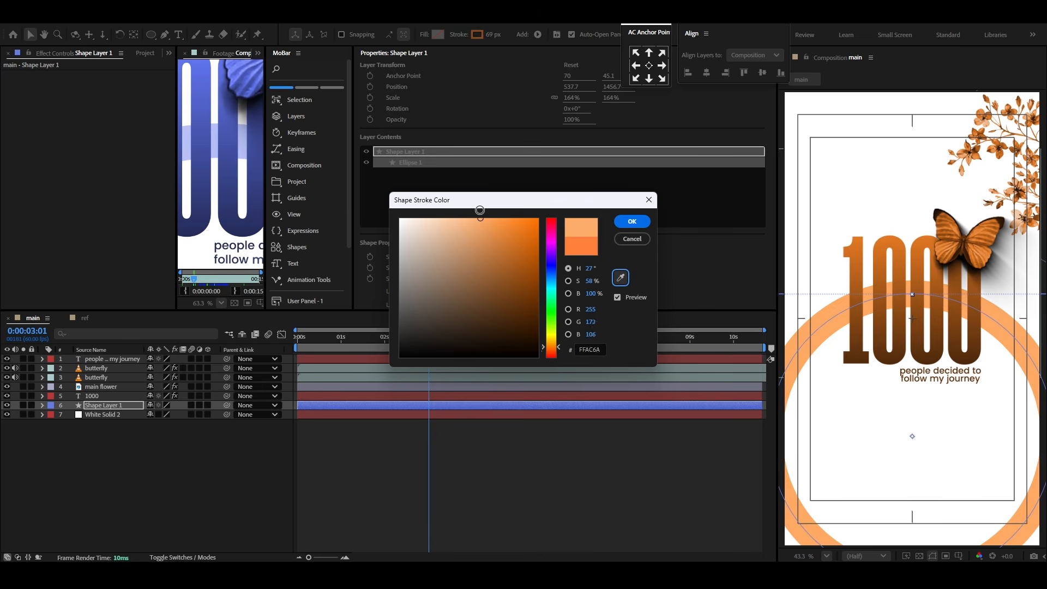
left_click(480, 210)
left_click(632, 220)
Step: Set the ring layer's opacity to 61%
left_click(131, 406)
key("t")
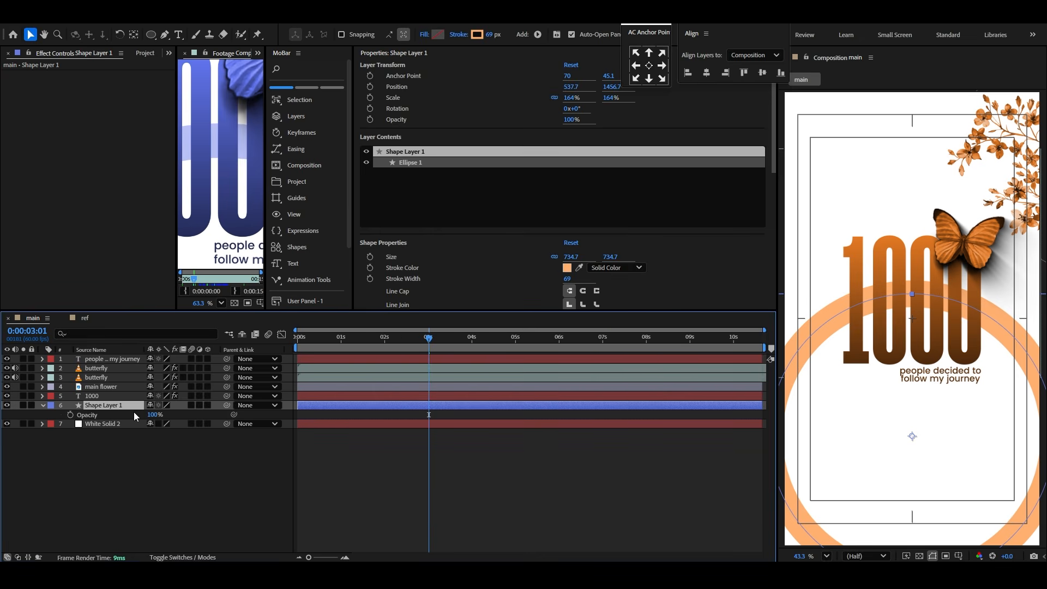
left_click_drag(156, 416, 132, 415)
left_click(129, 462)
left_click(42, 405)
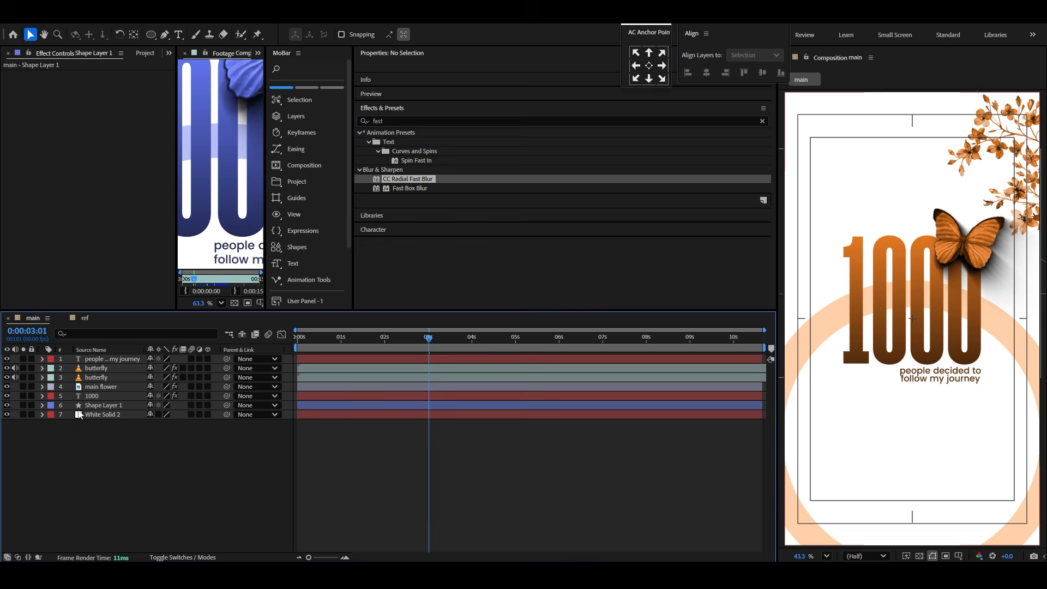
Step: Add a rounded rectangle mask over the ring from its top to its lower part and feather it about 87 px
left_click(100, 406)
left_click_drag(153, 36, 189, 51)
left_click(310, 36)
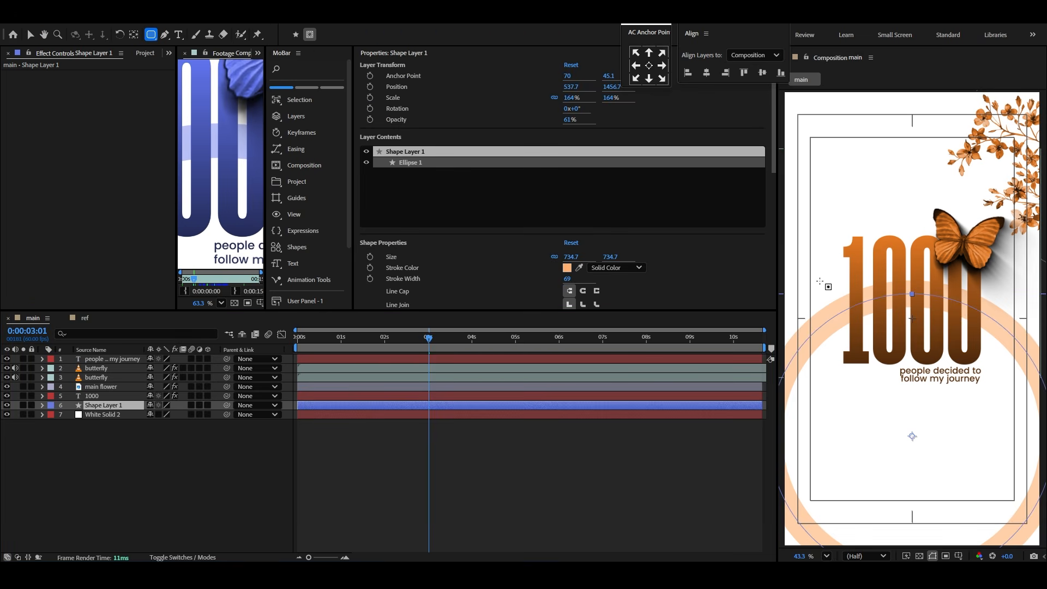
left_click_drag(791, 256, 1037, 497)
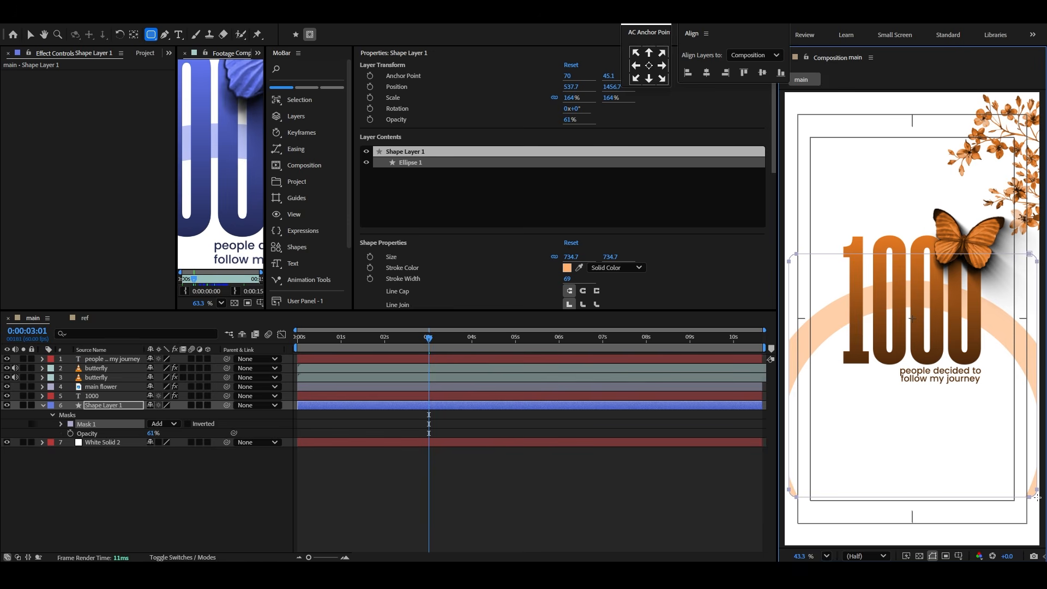
left_click(61, 423)
left_click_drag(164, 442, 214, 439)
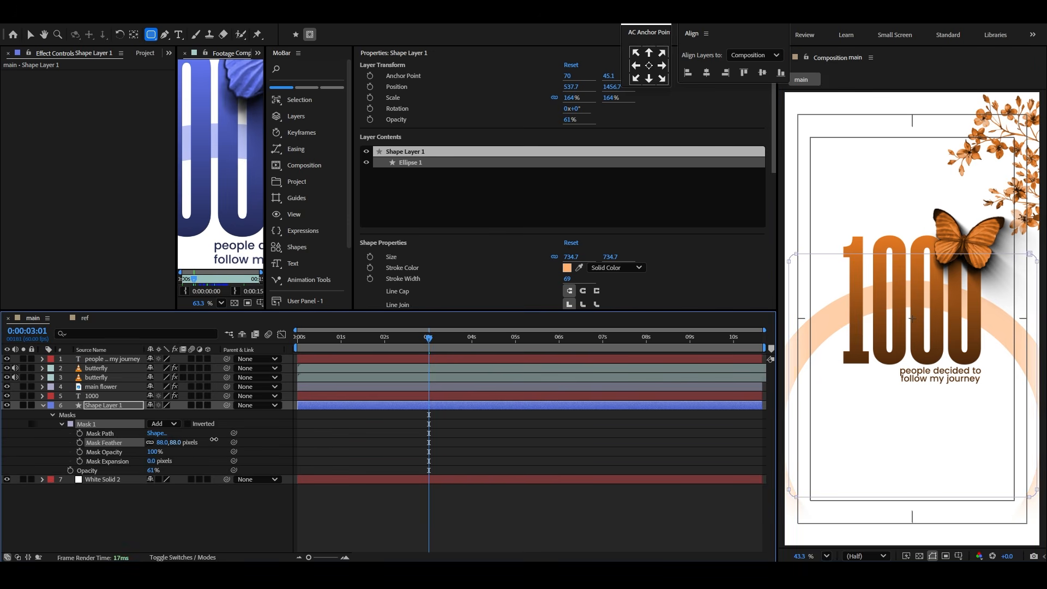
Step: Raise the lower edge of the ring's mask to just below the caption so only the upper arc shows
key("v")
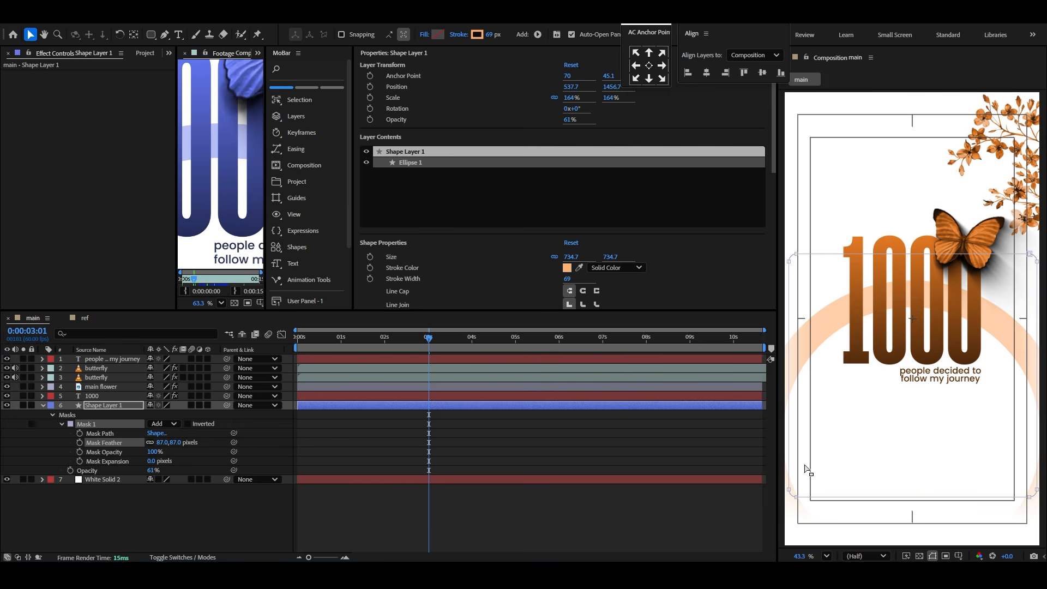
left_click(795, 499)
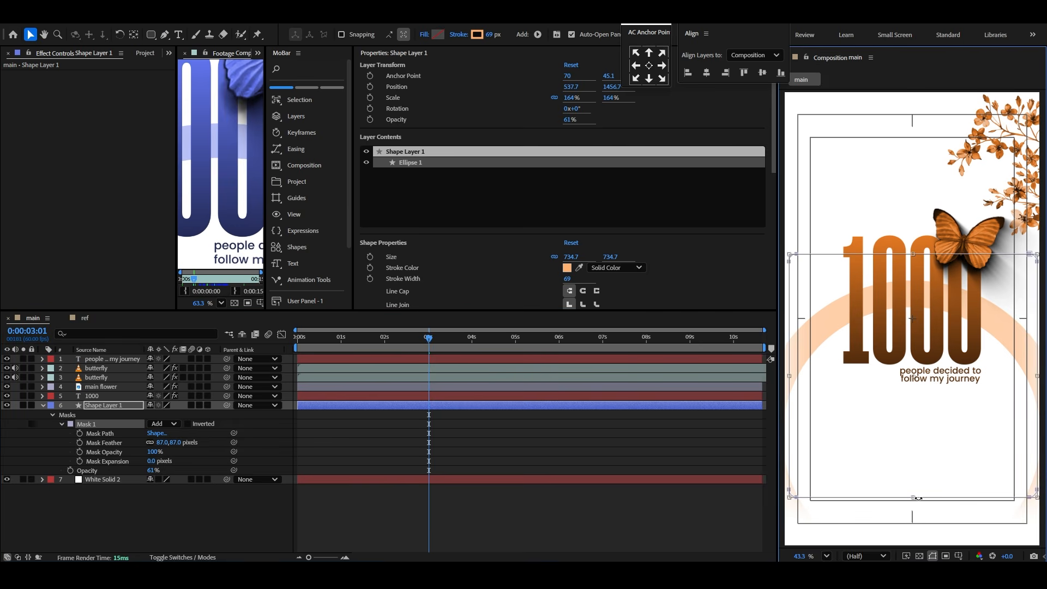
left_click_drag(915, 497, 922, 429)
left_click(258, 540)
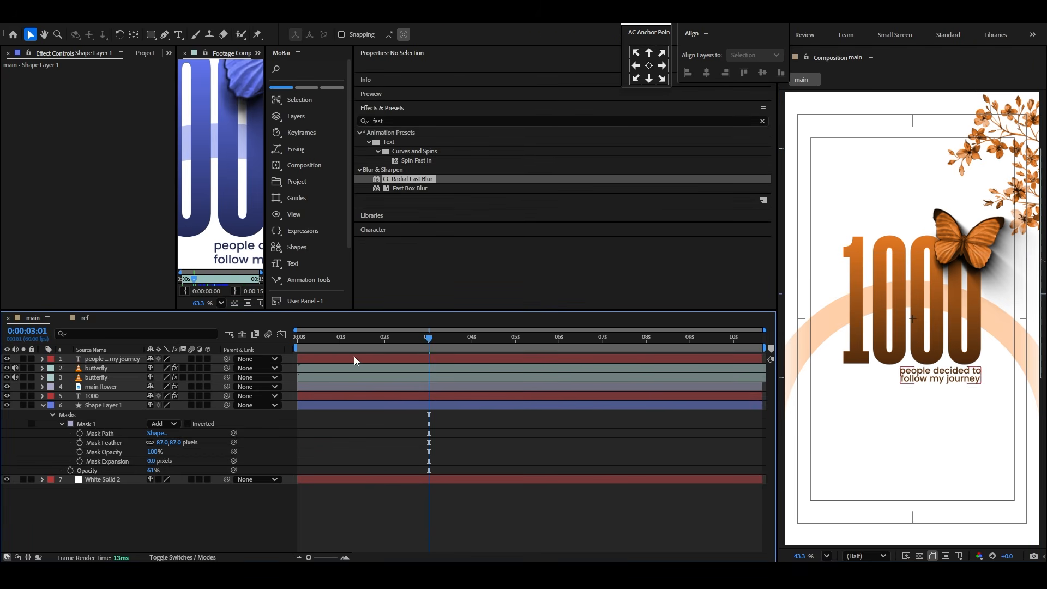
Step: Hide the title/action safe guides in the composition view and collapse the ring layer's properties
left_click(958, 555)
left_click(960, 469)
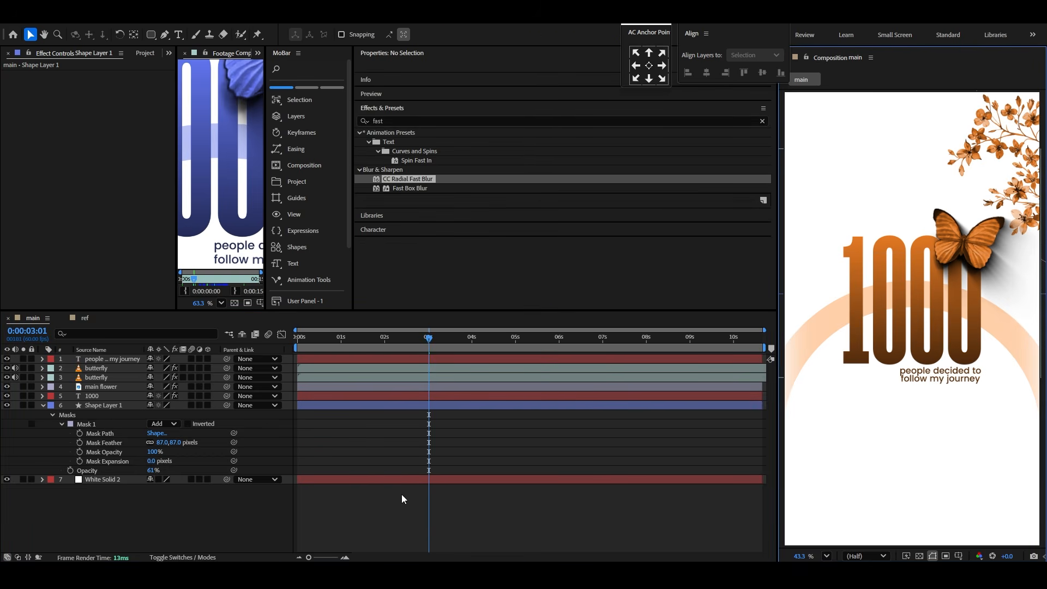
left_click(43, 405)
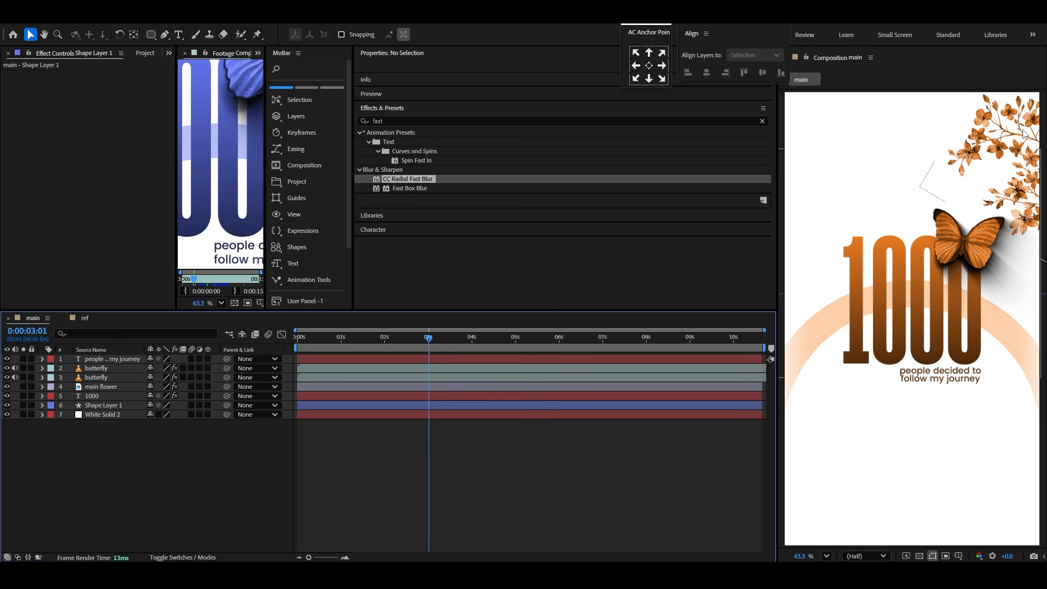
Step: Apply Gaussian Blur to the main flower layer with a blurriness of about 78.1
left_click(998, 144)
left_click(392, 181)
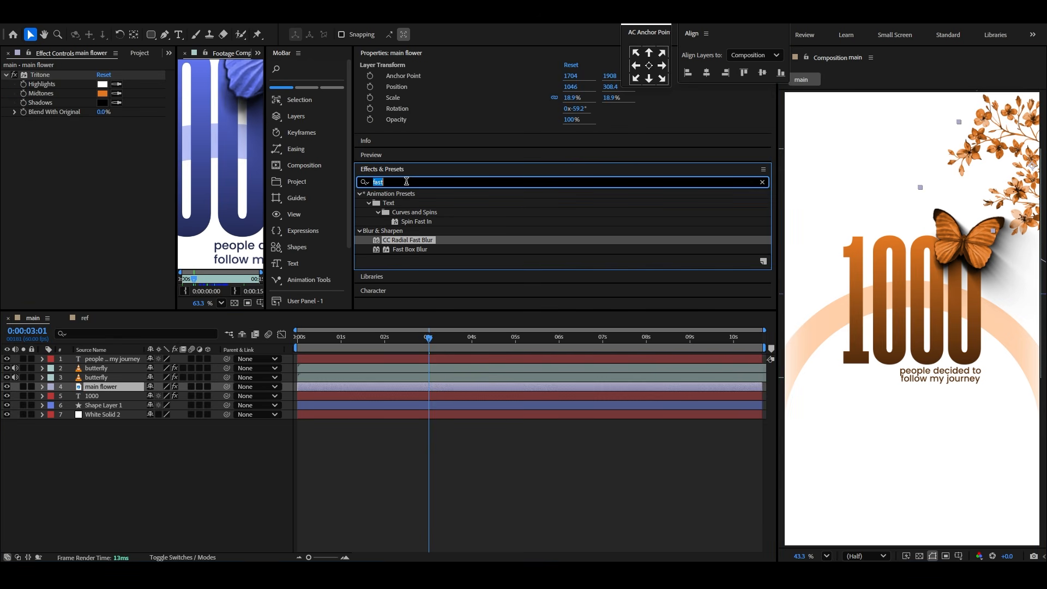
type("gau")
left_click_drag(410, 203, 123, 387)
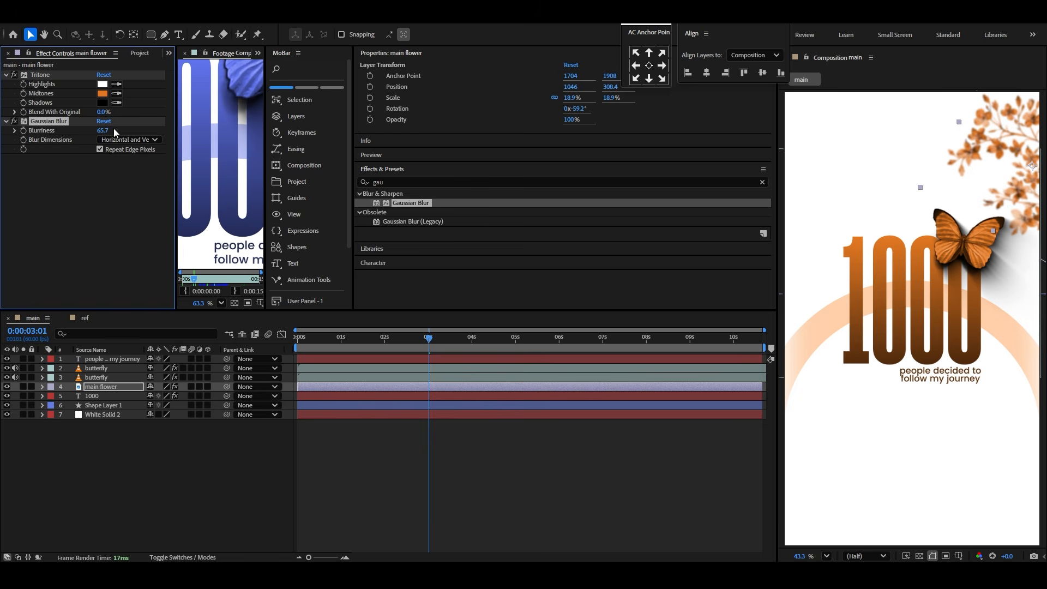
Step: Play a preview of the composition from the start
left_click(166, 512)
left_click_drag(369, 341, 287, 329)
key("space")
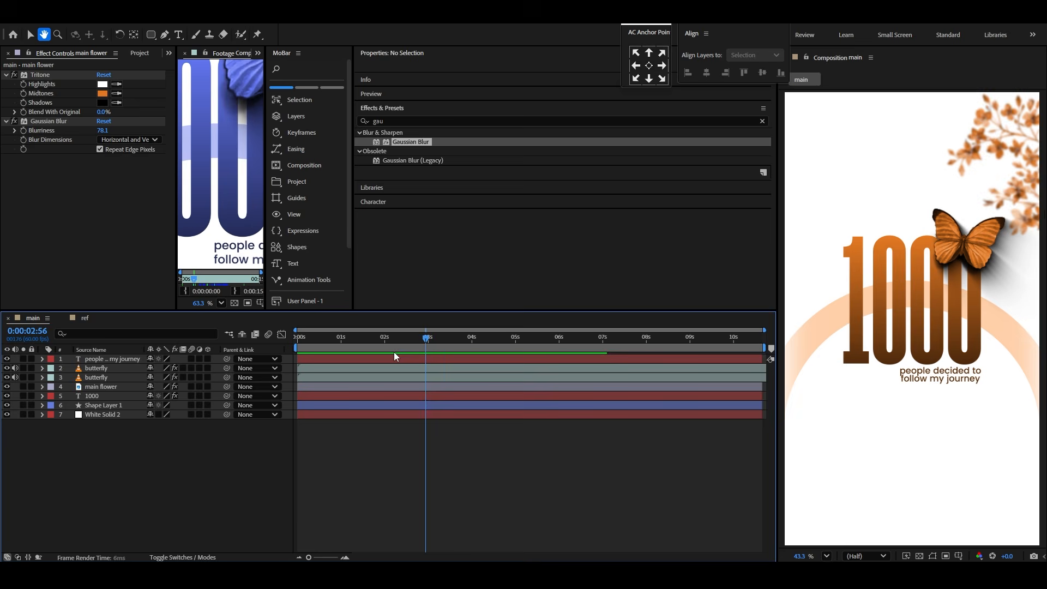
Step: Go to 0:00:00:50 and add an Opacity text animator to the caption, set to 0%
left_click_drag(390, 338, 334, 361)
left_click(926, 377)
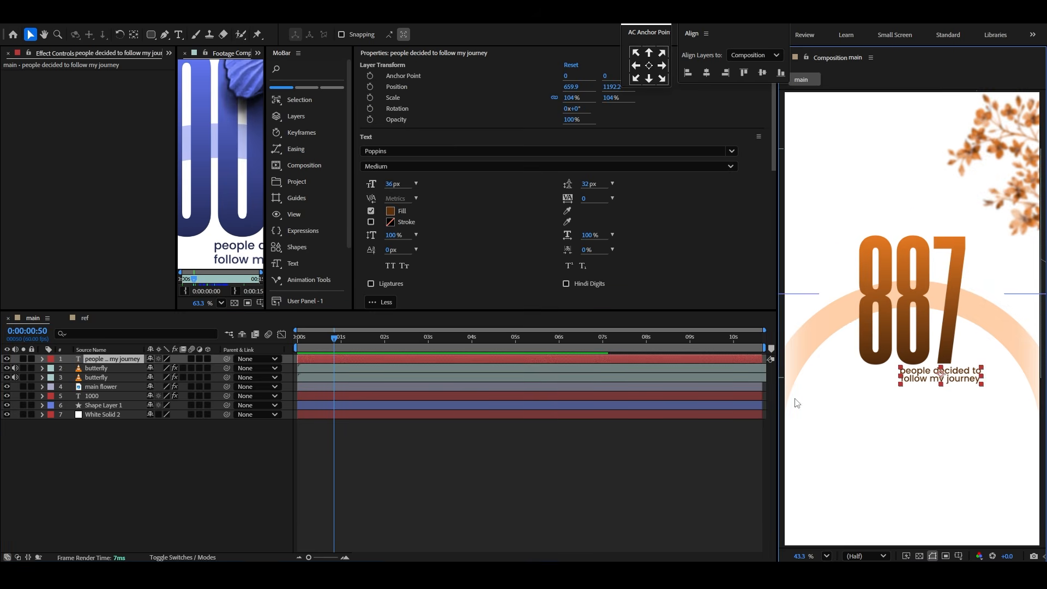
left_click(42, 359)
left_click(215, 369)
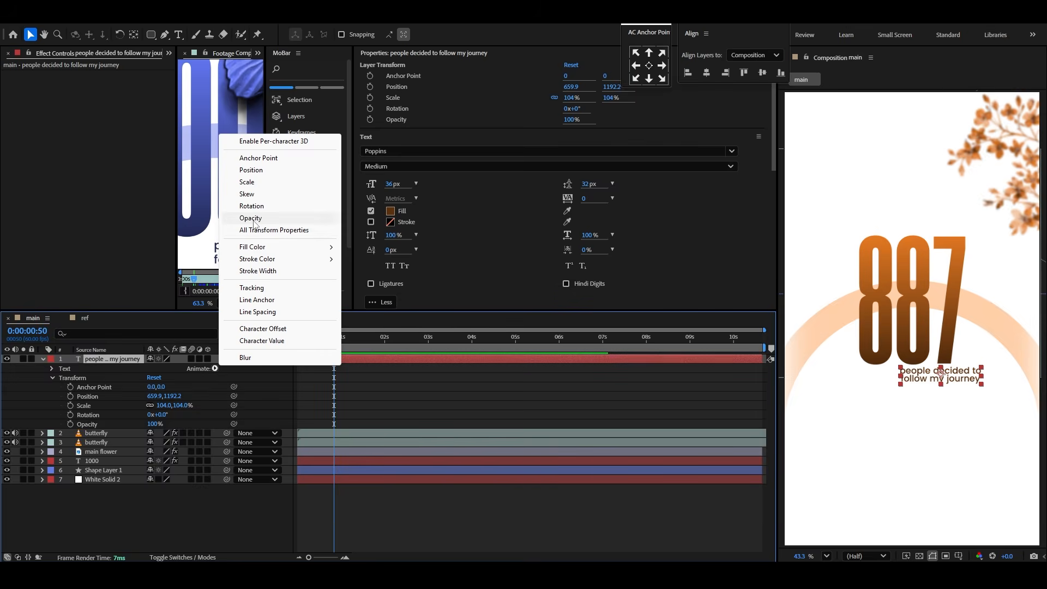
left_click(237, 218)
left_click_drag(159, 423, 71, 425)
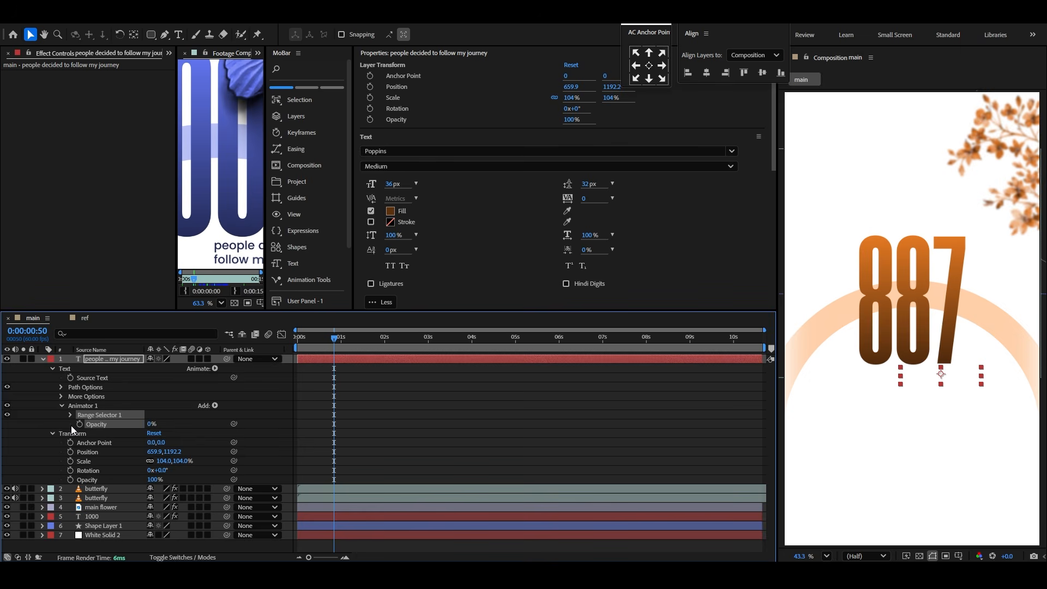
Step: Keyframe the caption's range selector Offset from near the start of the timeline to 100% at 0:00:00:50
left_click(70, 414)
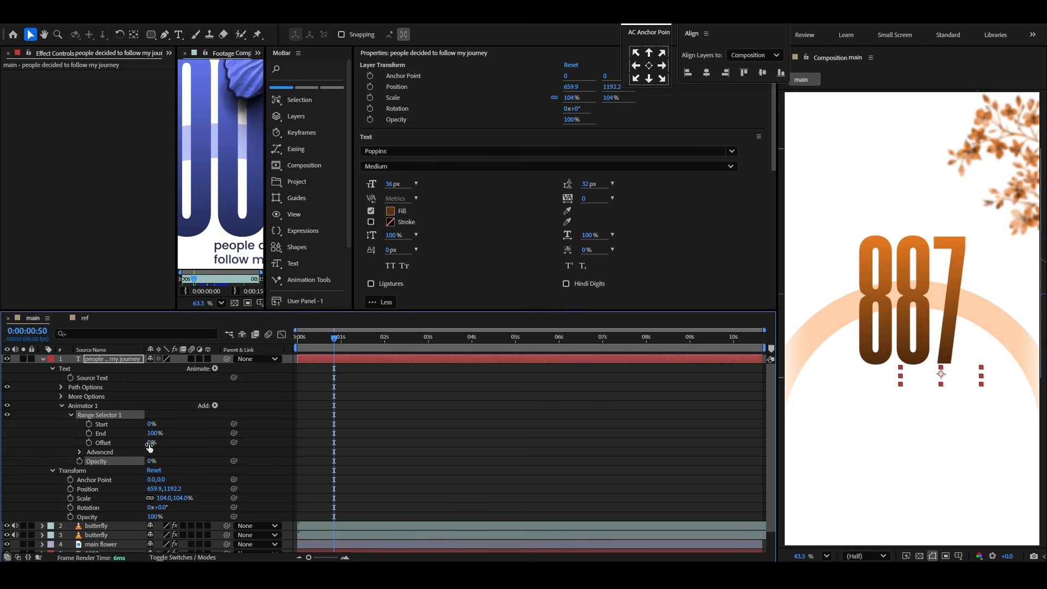
left_click_drag(150, 444, 56, 449)
left_click_drag(342, 445, 300, 442)
left_click_drag(160, 442, 353, 442)
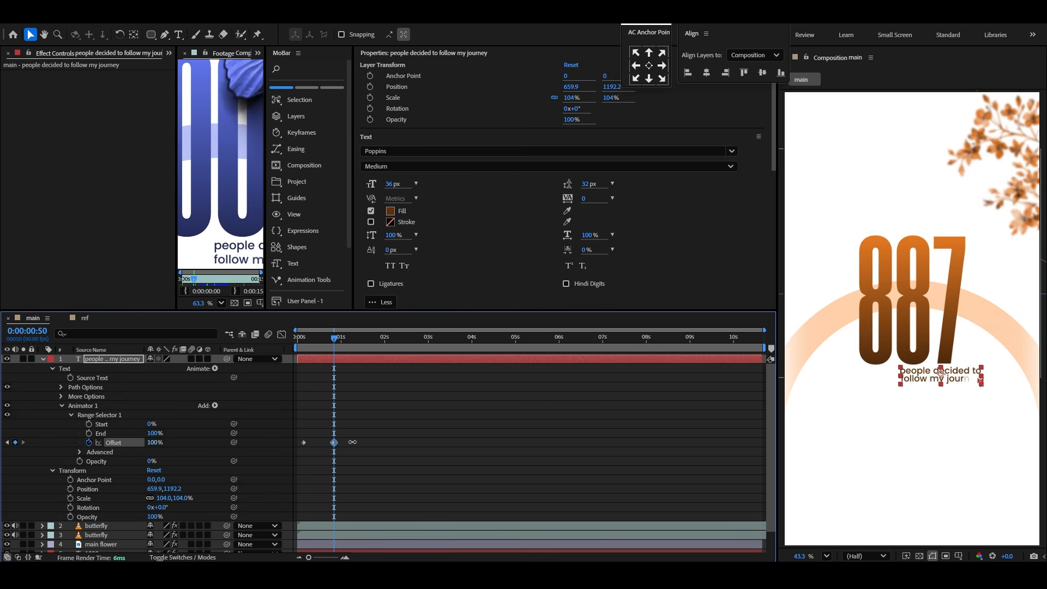
Step: Base the caption's range selector on Words and set its shape to Ramp Up
left_click(79, 452)
left_click(180, 470)
left_click(169, 503)
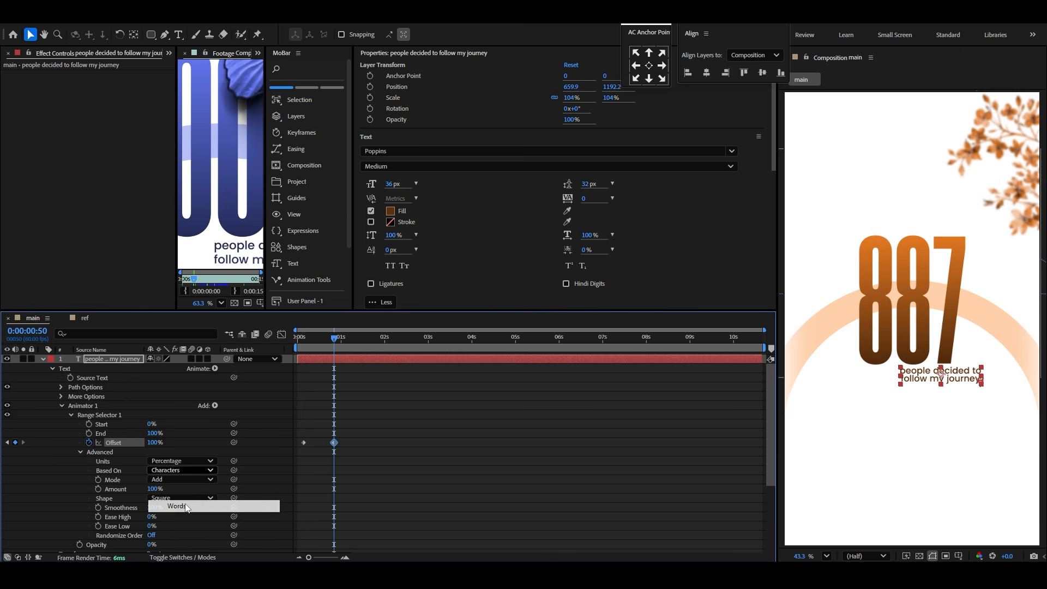
left_click(177, 499)
left_click(181, 438)
Step: Set the range selector's Ease High to -50% and Ease Low to 100%
scroll(250, 467, "down", 2)
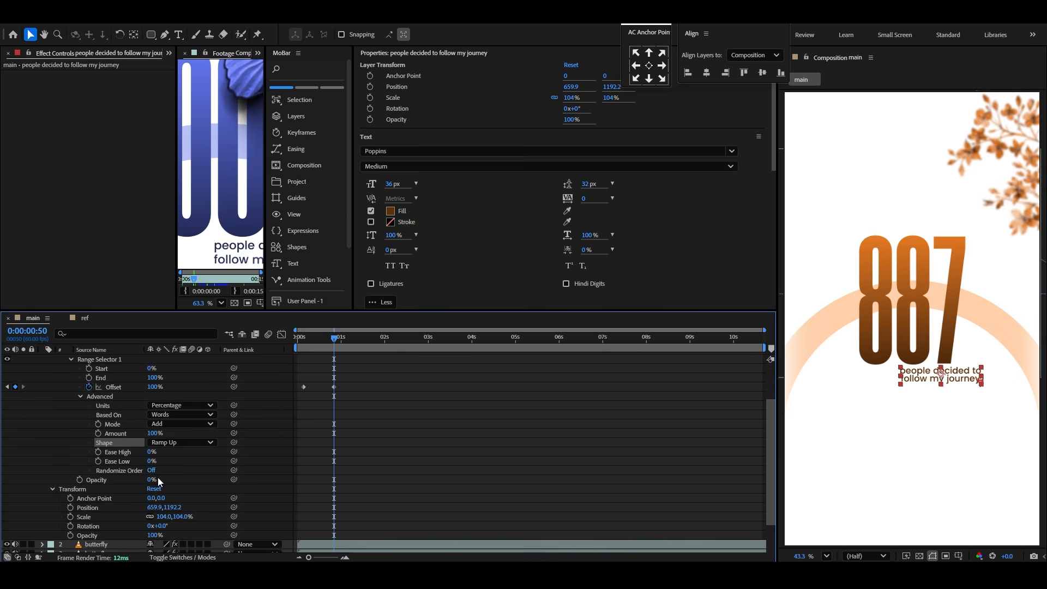
left_click(147, 455)
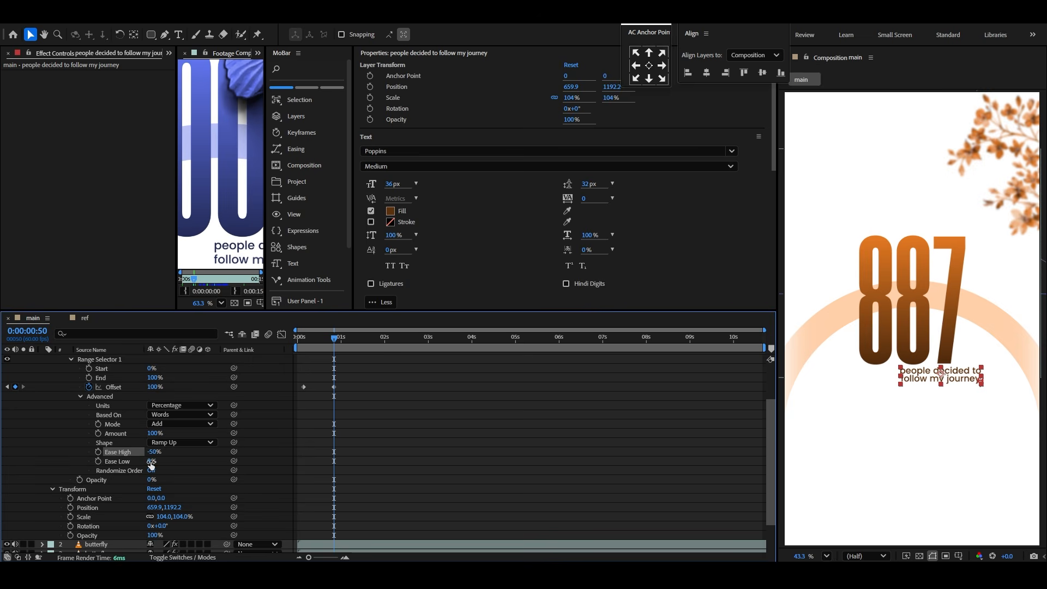
left_click_drag(151, 463, 284, 454)
Step: Add a Position property to the caption's text animator and set it to 0, 36
scroll(98, 413, "up", 2)
left_click(215, 405)
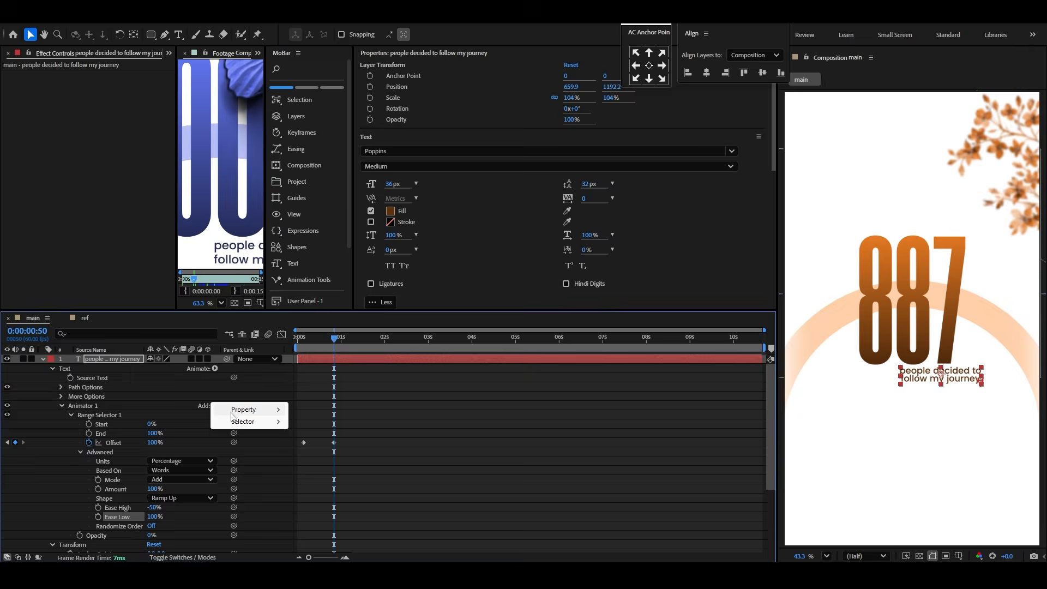
mouse_move(240, 408)
left_click(327, 223)
scroll(206, 524, "down", 2)
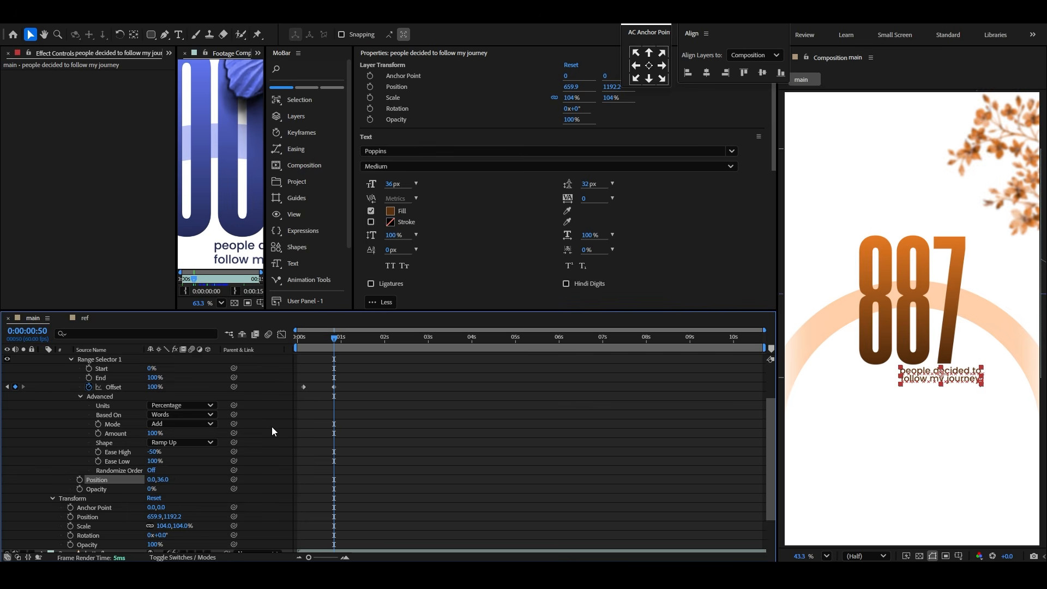
Step: Add a Blur property to the caption's text animator and set it to 30, 30
scroll(237, 415, "up", 2)
left_click(214, 399)
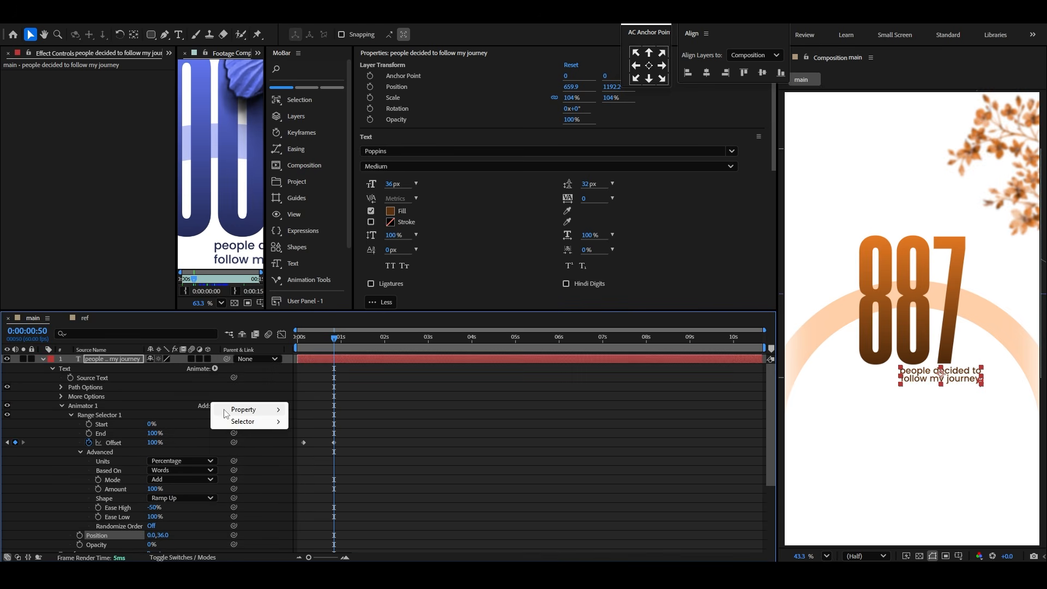
mouse_move(243, 407)
left_click(327, 409)
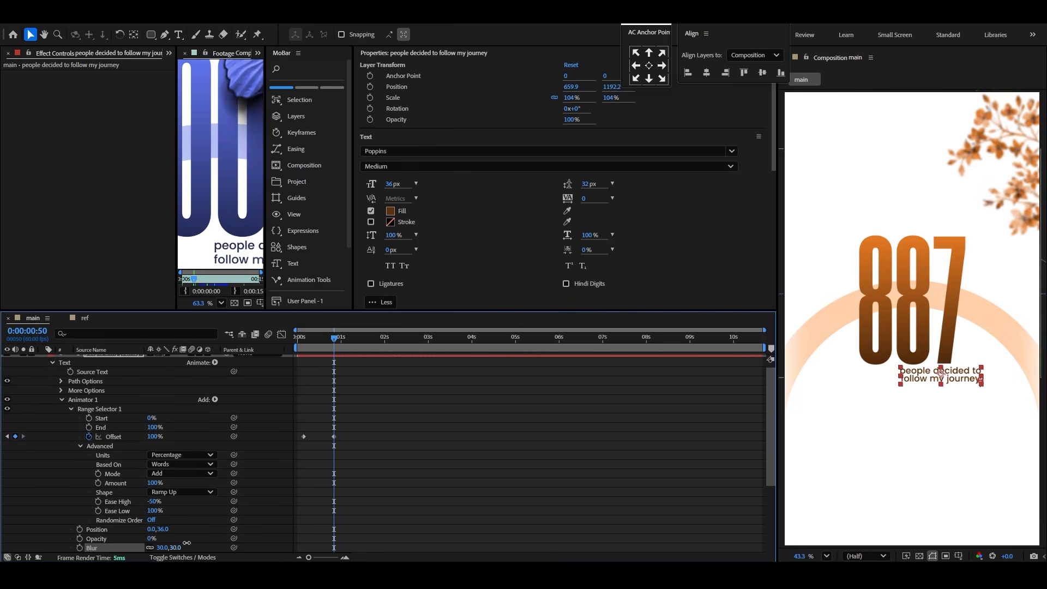
scroll(48, 448, "up", 1)
Step: Shift the caption's Offset keyframes so the word reveal runs from about 1.2 to 2.4 seconds, and preview it
left_click(43, 358)
left_click(115, 358)
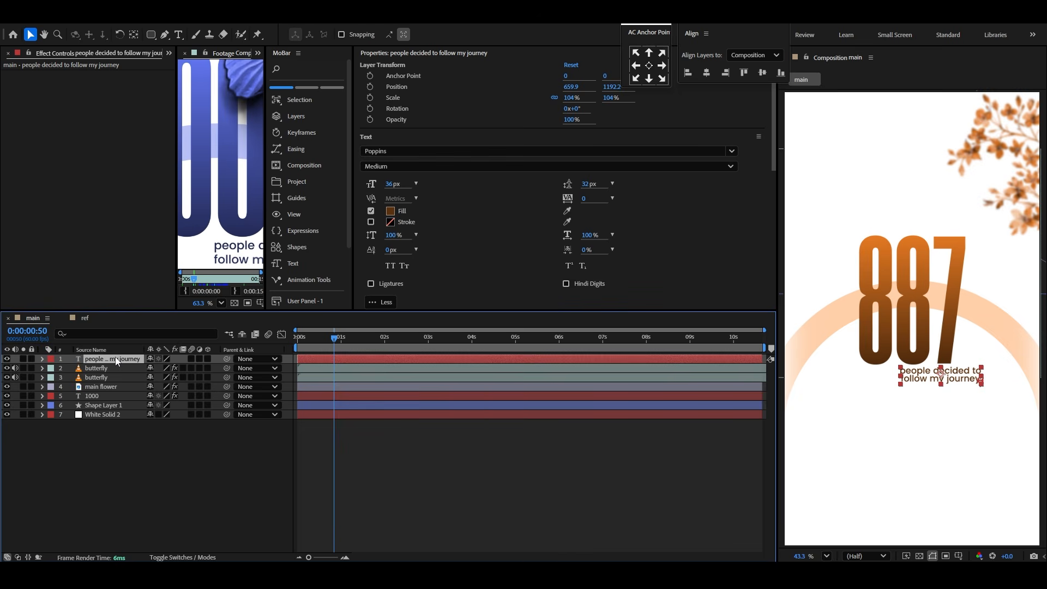
key("u")
key("Home")
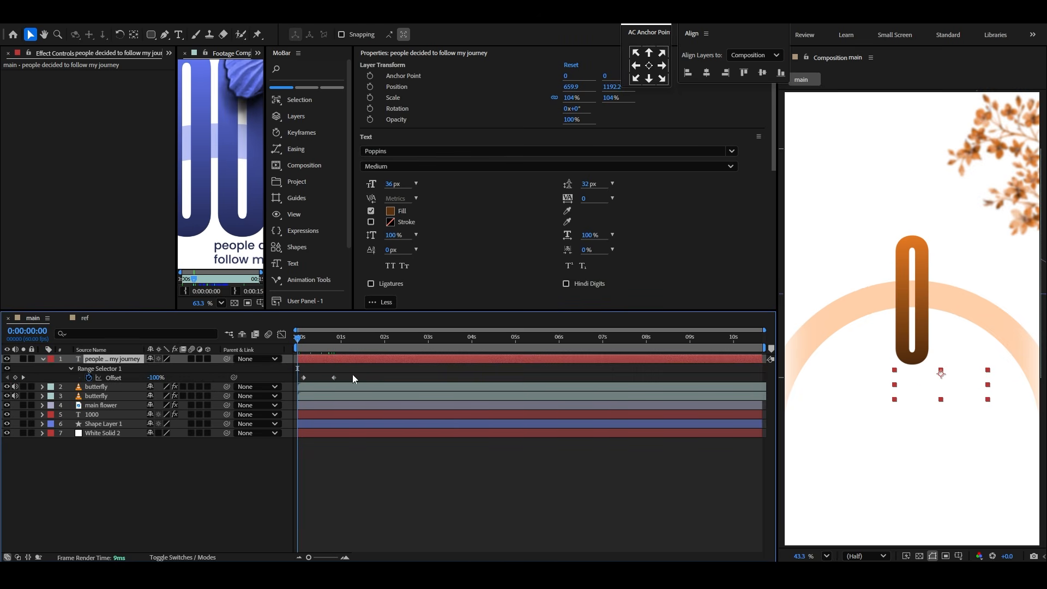
left_click_drag(353, 375, 299, 381)
key("space")
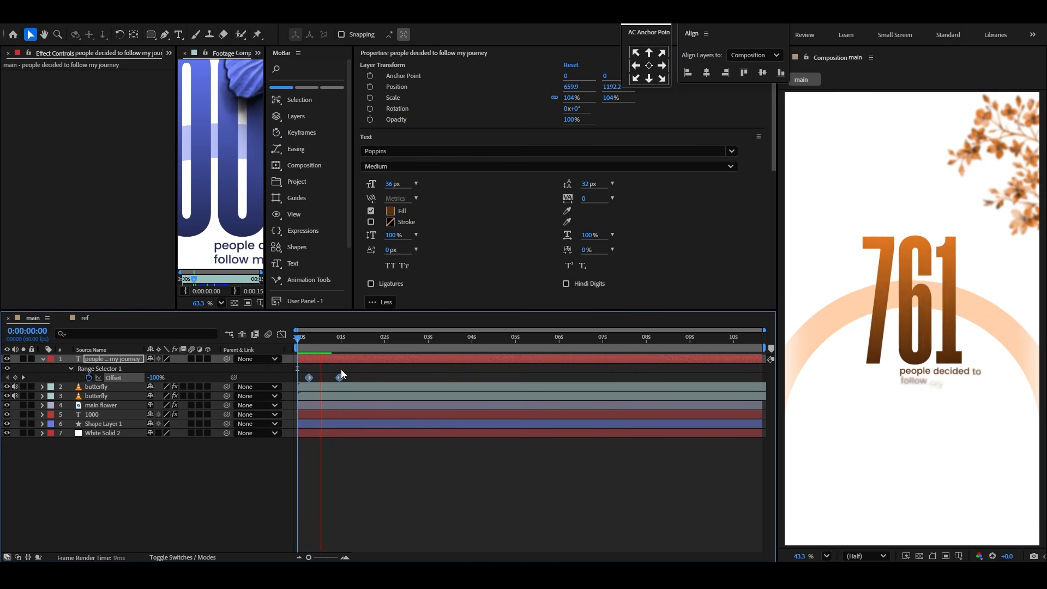
left_click_drag(356, 338, 399, 377)
left_click(387, 377)
key("space")
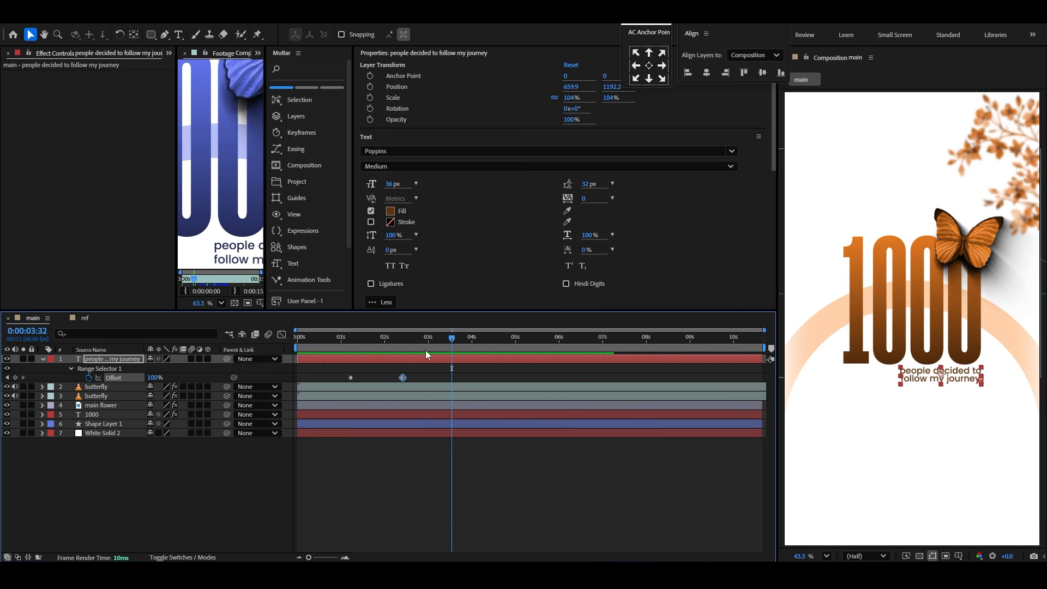
Step: Check the scene's timing in the ref composition and trim all layers above the white solid in main to end at 0:00:04:00
left_click_drag(443, 341, 377, 357)
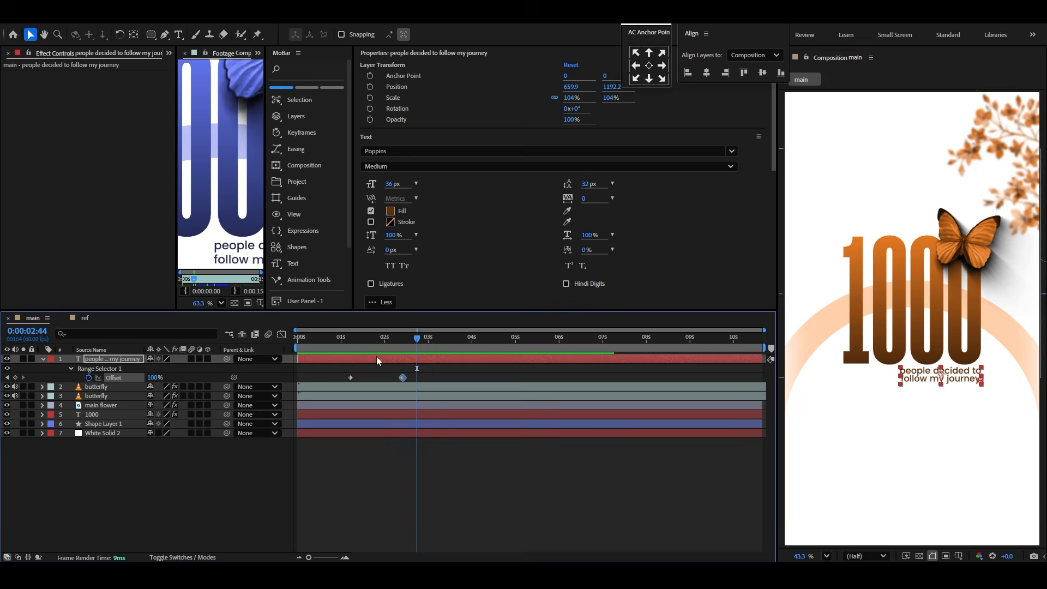
left_click(84, 319)
left_click_drag(466, 341, 420, 341)
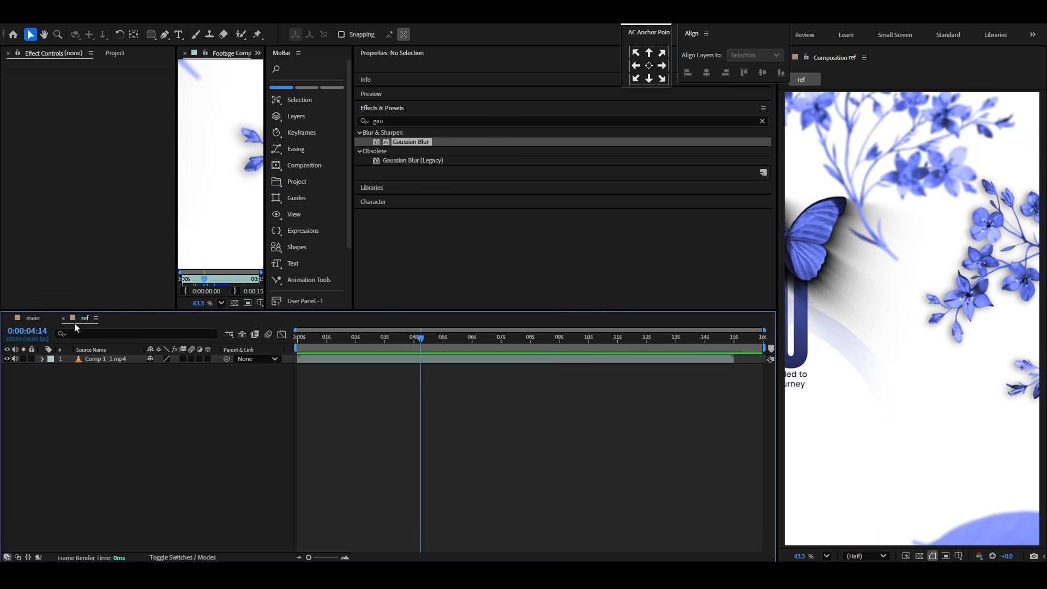
left_click(378, 341)
left_click(34, 318)
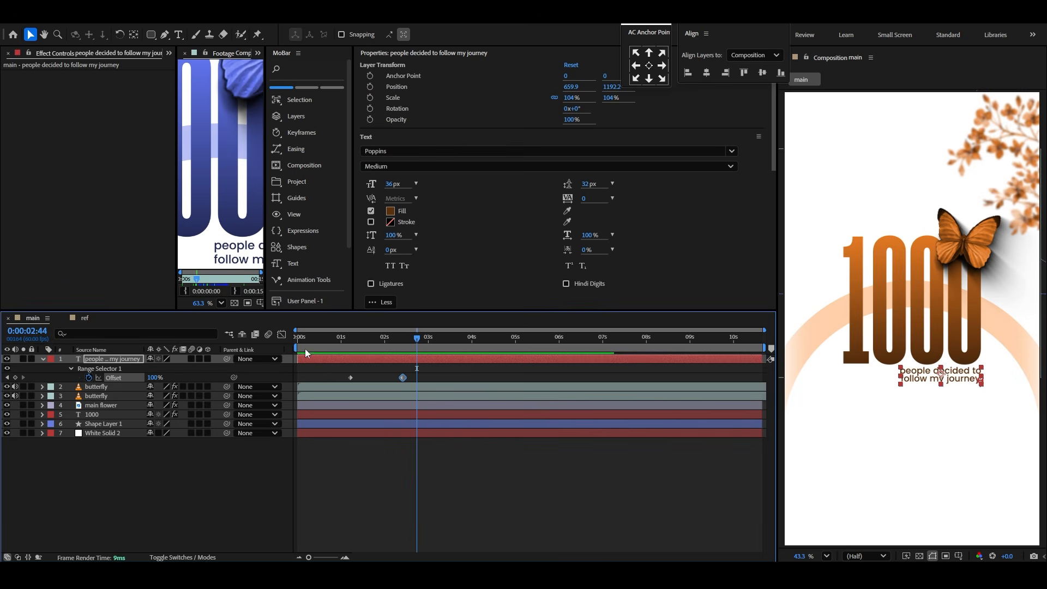
left_click_drag(422, 339, 471, 353)
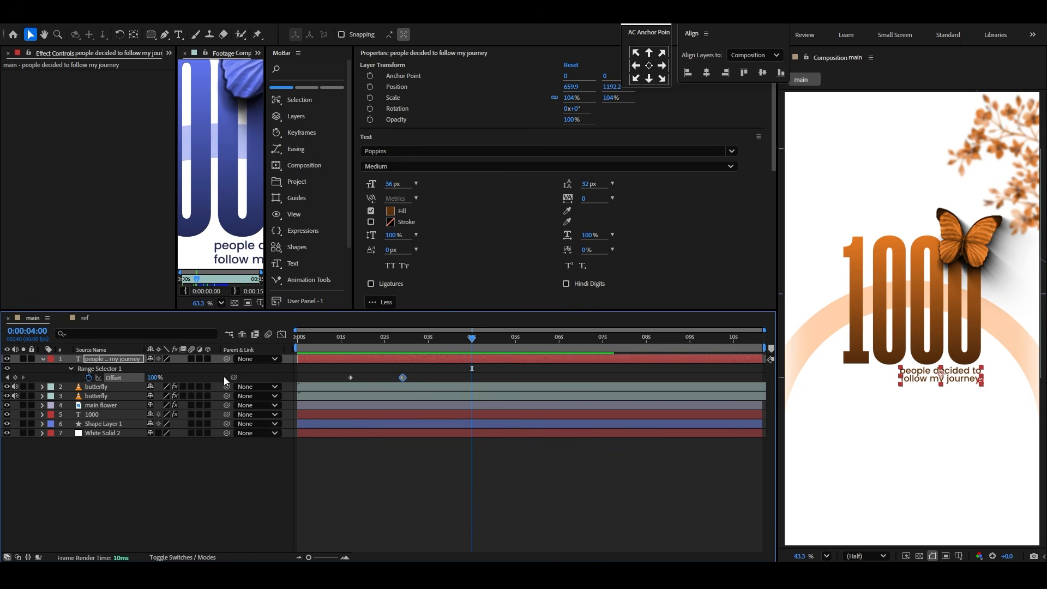
left_click(38, 359)
left_click(103, 404)
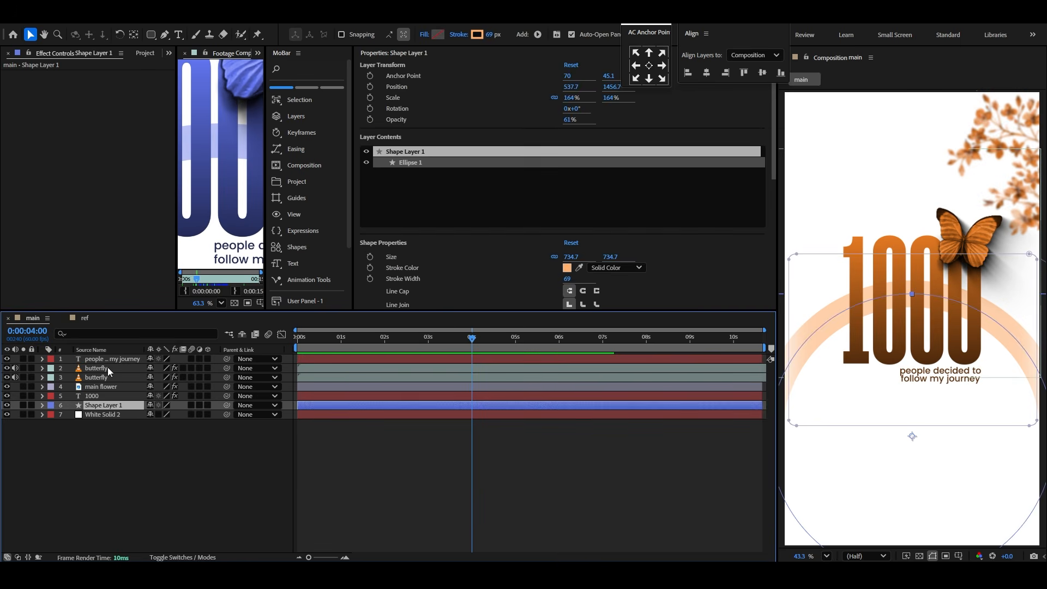
left_click(110, 358, "shift")
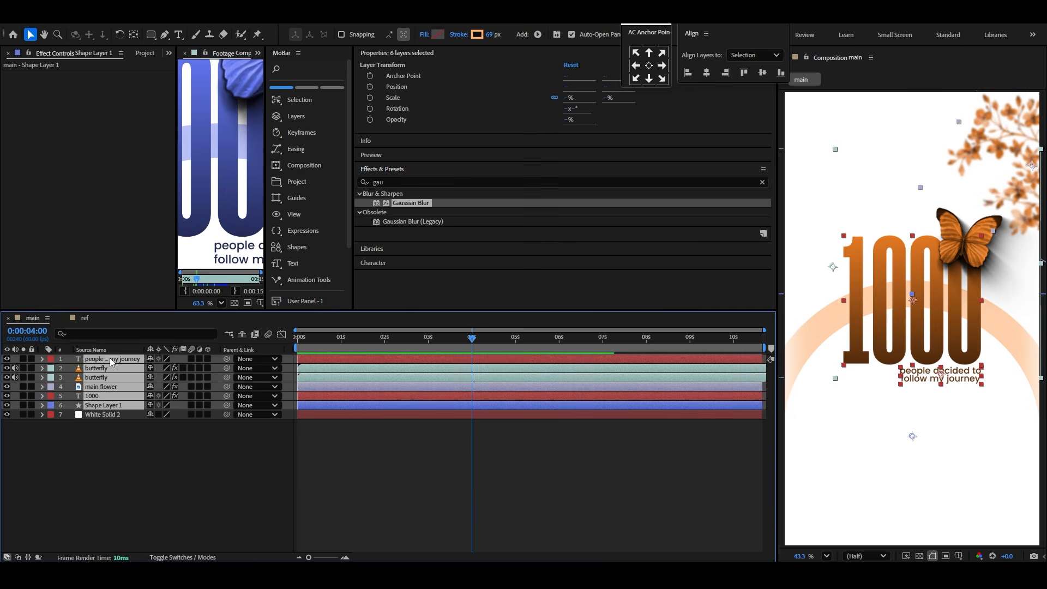
key("alt+]")
key("F2")
Step: Retime the caption's Offset keyframes to about 1.5 seconds and 0:00:03:31, and preview the animation
key("Home")
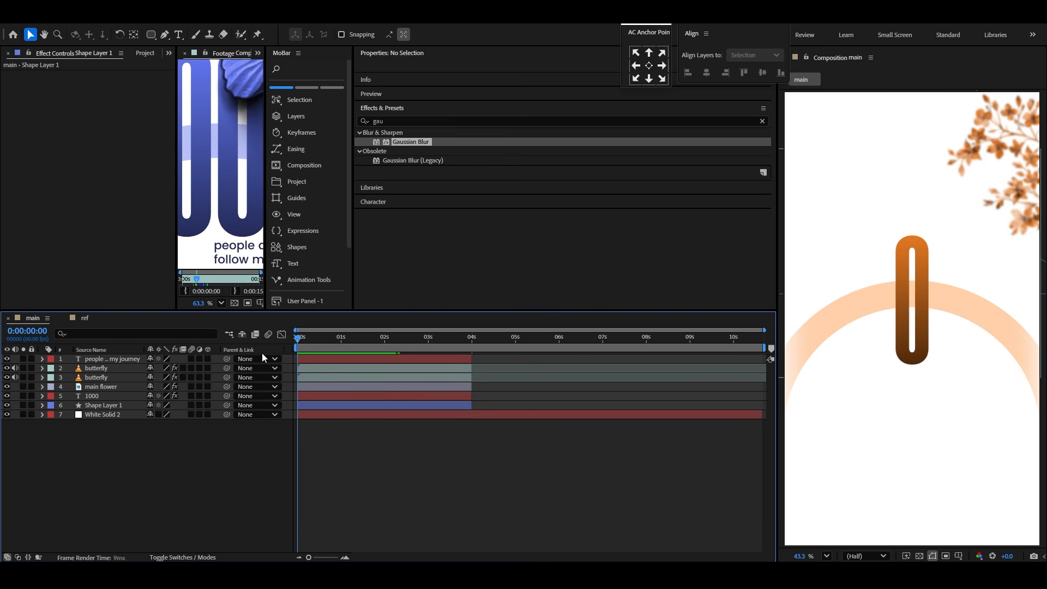
left_click(104, 357)
key("u")
left_click(362, 377)
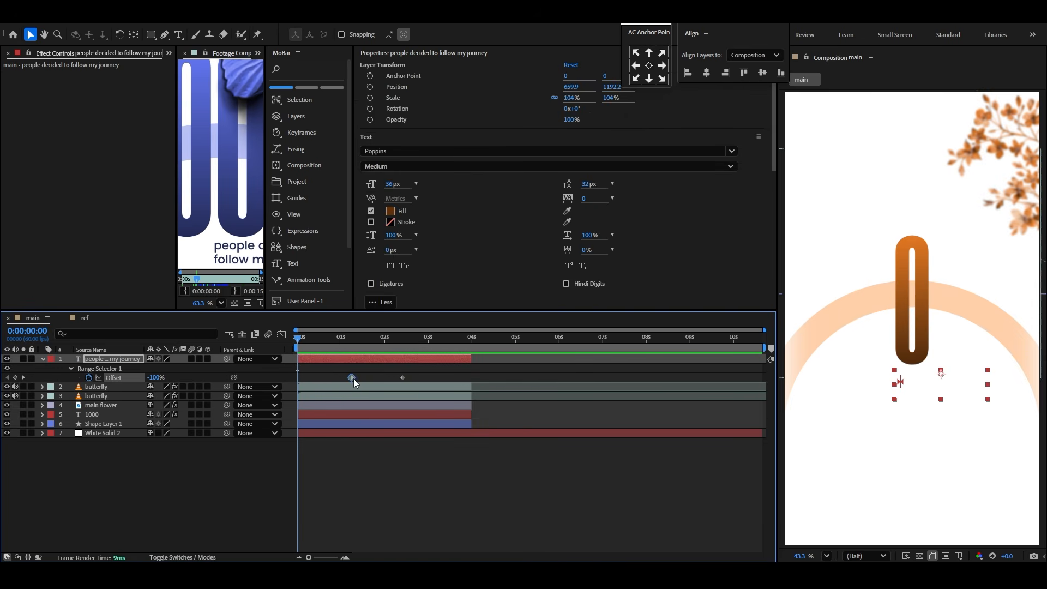
left_click_drag(400, 379, 420, 378)
key("space")
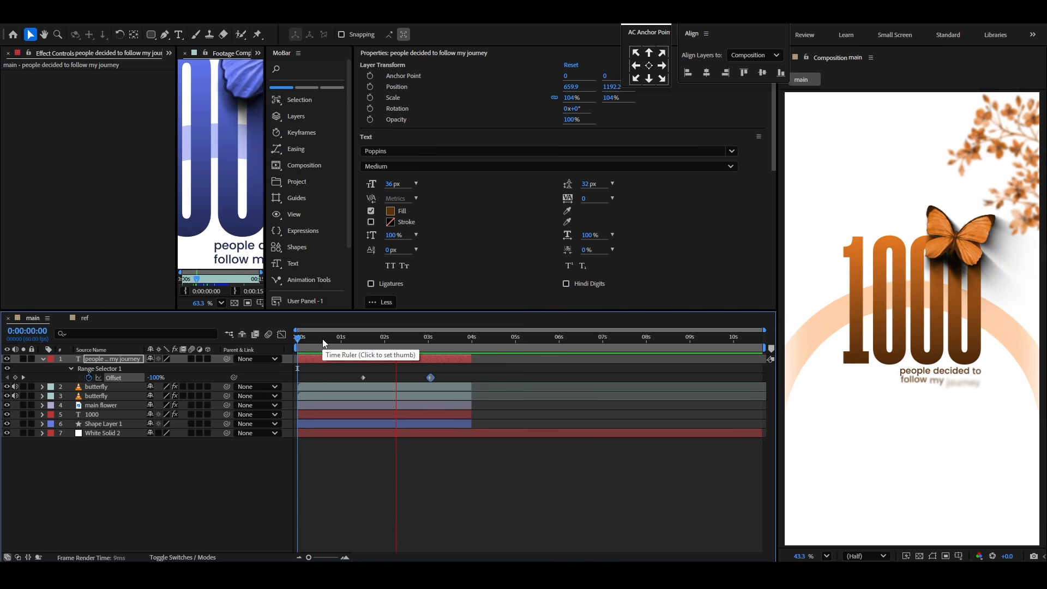
left_click(433, 378)
left_click_drag(433, 378, 450, 379)
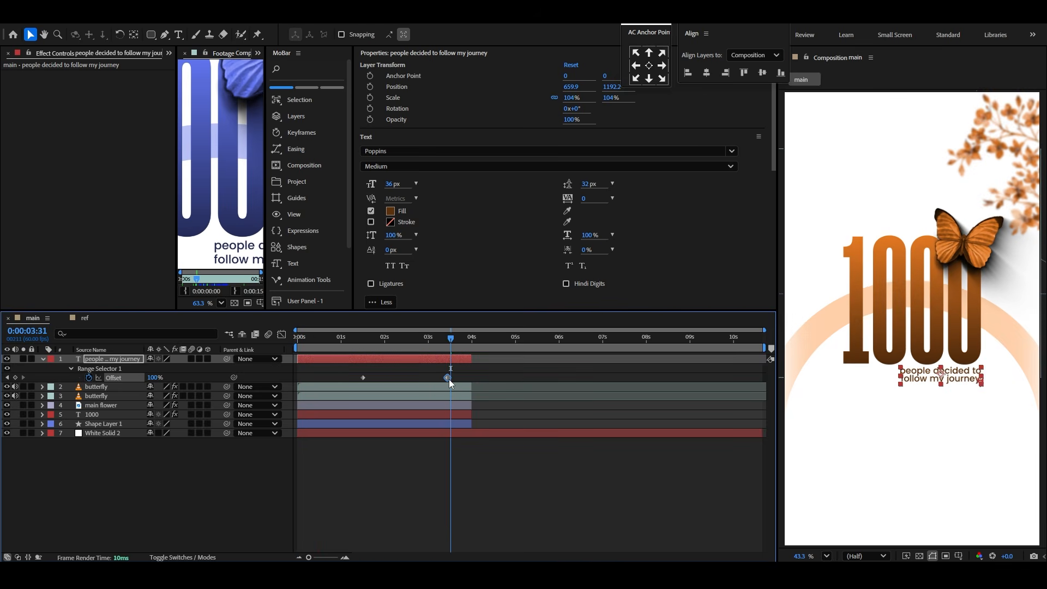
key("space")
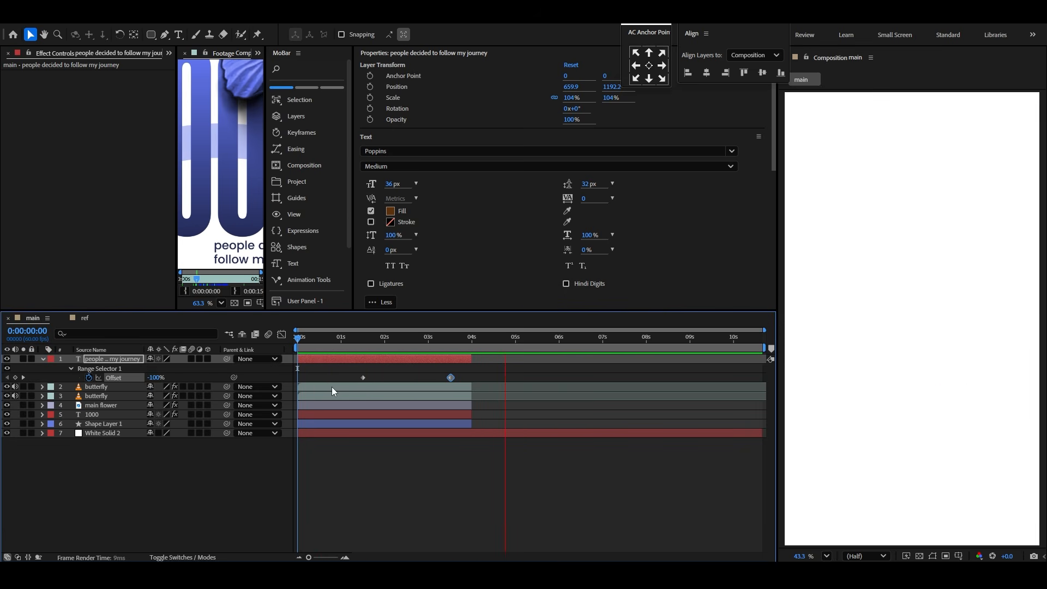
Step: Check the next scene in the reference, duplicate the caption layer in main and shift the copy to start at 4 seconds
left_click(460, 342)
left_click(43, 358)
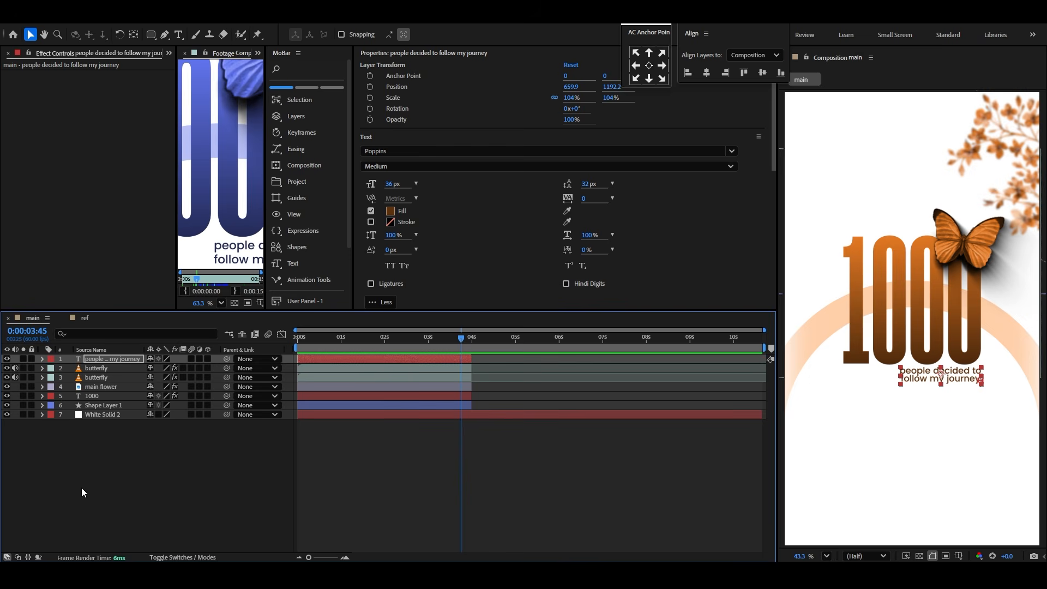
left_click(81, 487)
left_click(475, 339)
left_click(87, 318)
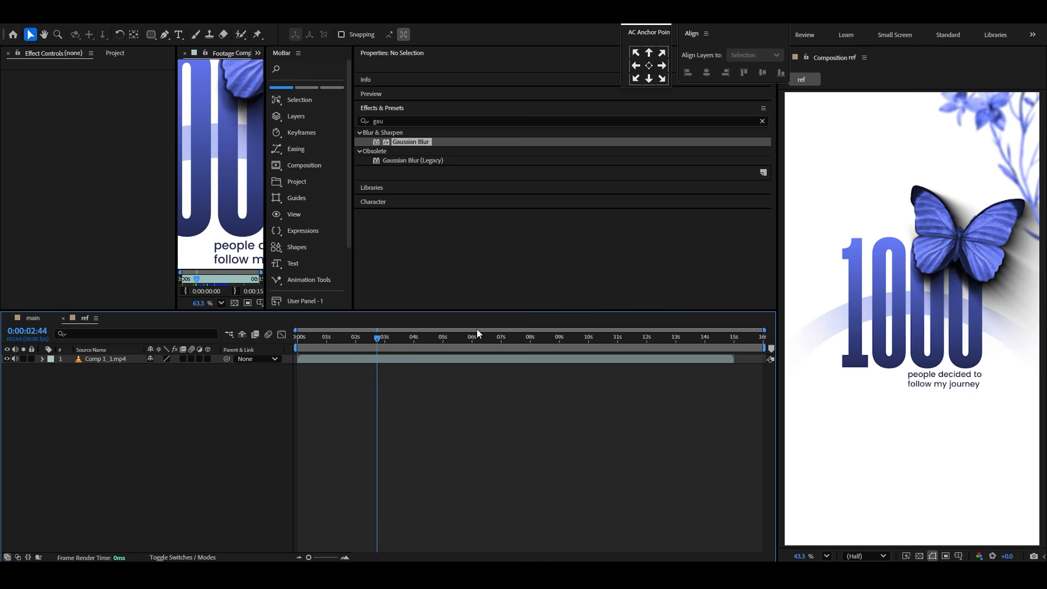
left_click_drag(384, 338, 511, 342)
left_click(41, 321)
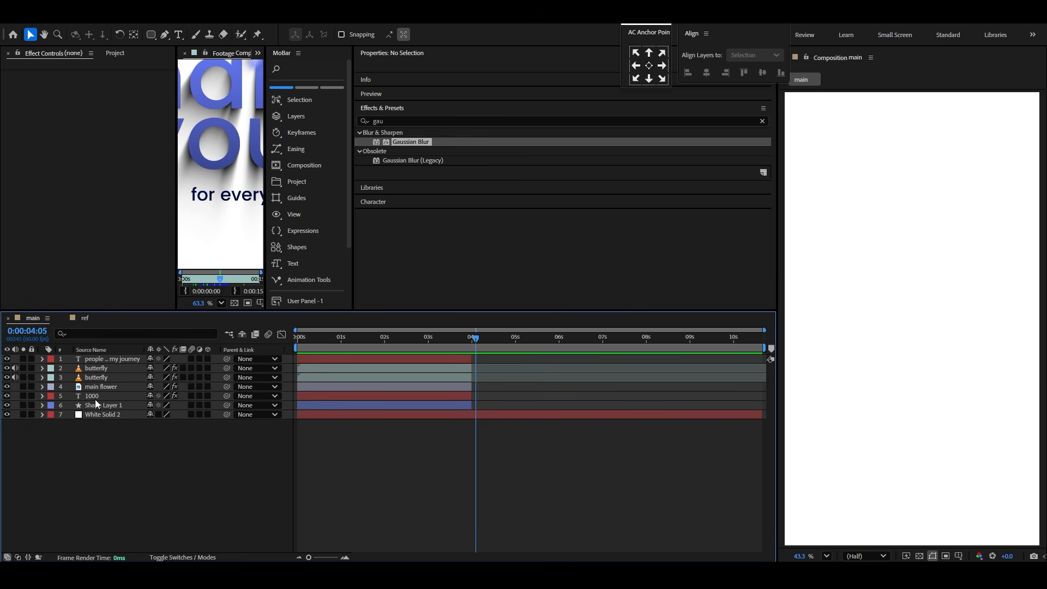
left_click(96, 359)
key("ctrl+d")
left_click_drag(327, 358, 584, 346)
Step: Replace the duplicated caption's text with "thank you", one word per line
scroll(462, 375, "up", 3)
left_click(552, 341)
scroll(491, 374, "down", 4)
double_click(611, 358)
type("thank")
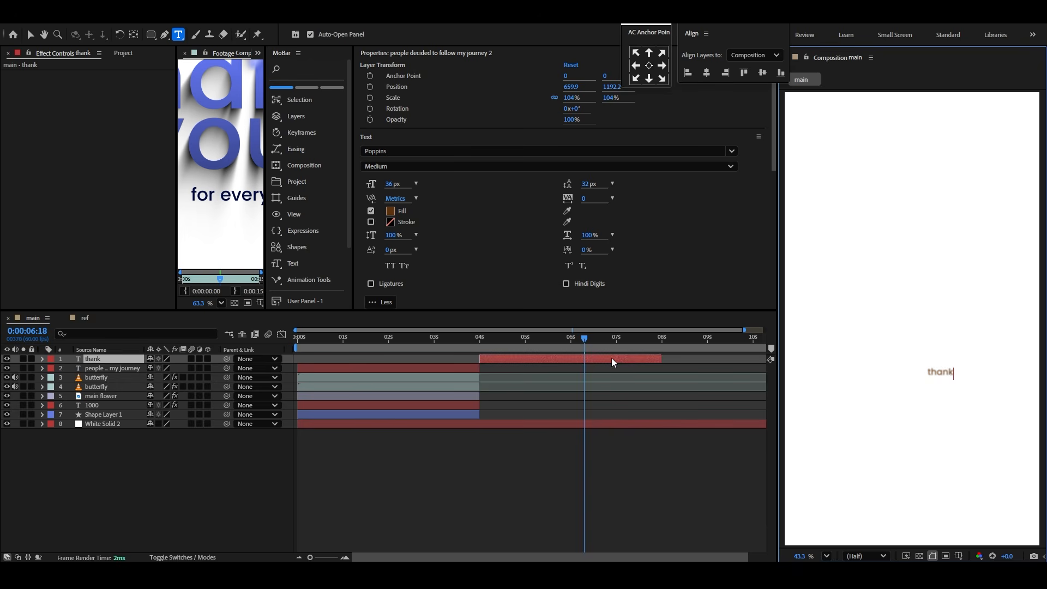
type(" you")
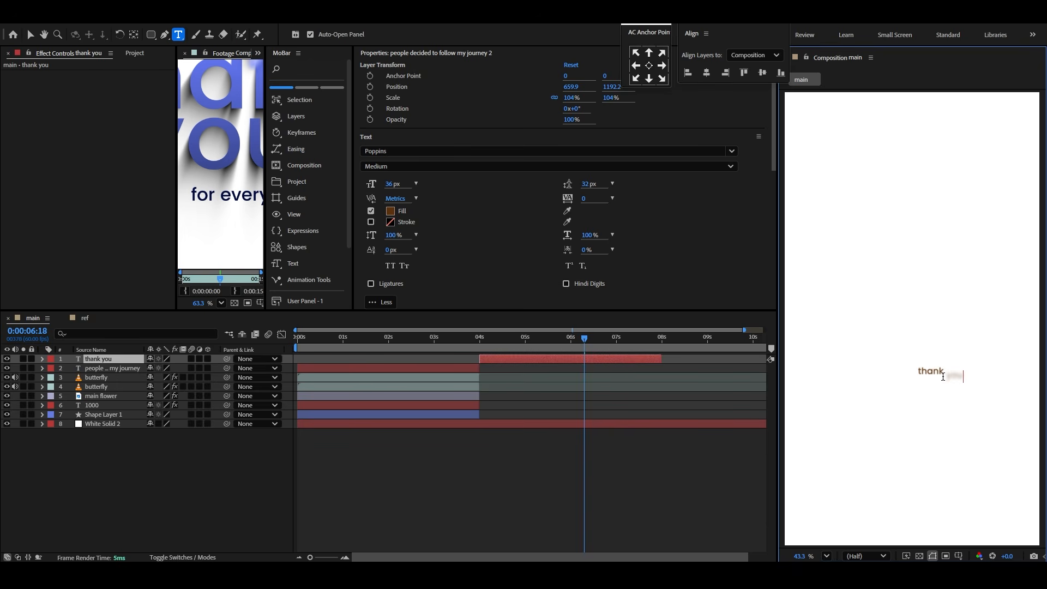
left_click(30, 34)
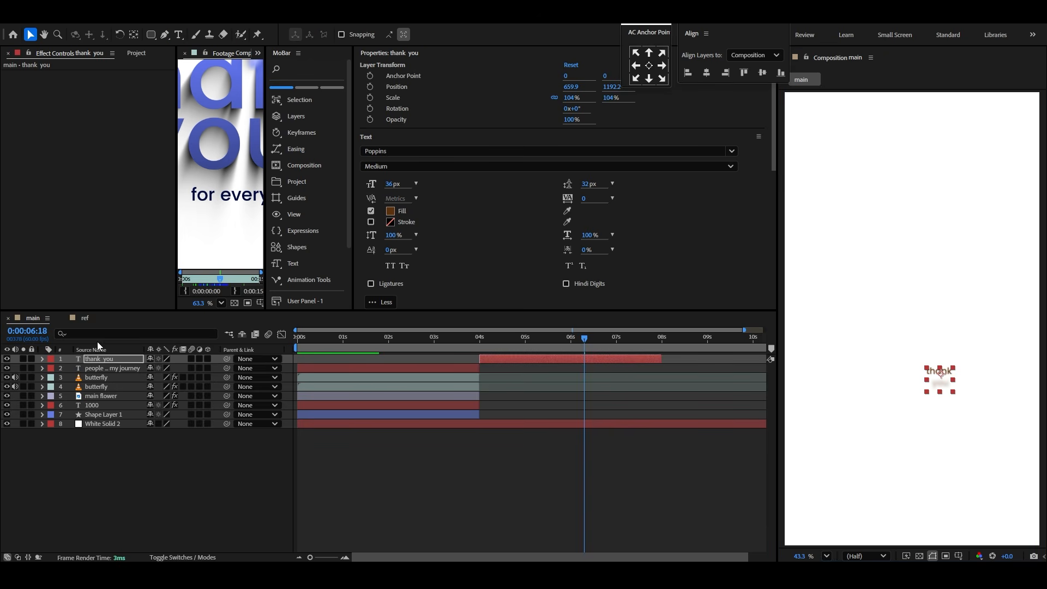
Step: Scale the "thank you" text to 452% and move it to about 537, 853 in the composition
left_click(109, 357)
key("s")
left_click_drag(186, 368, 376, 371)
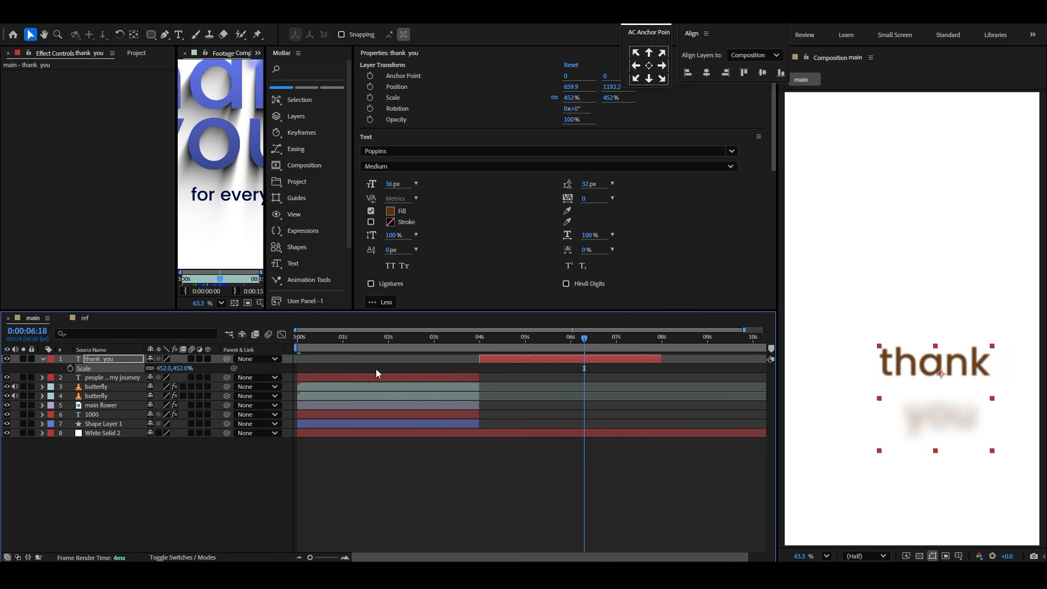
left_click_drag(576, 340, 647, 339)
left_click_drag(936, 364, 907, 284)
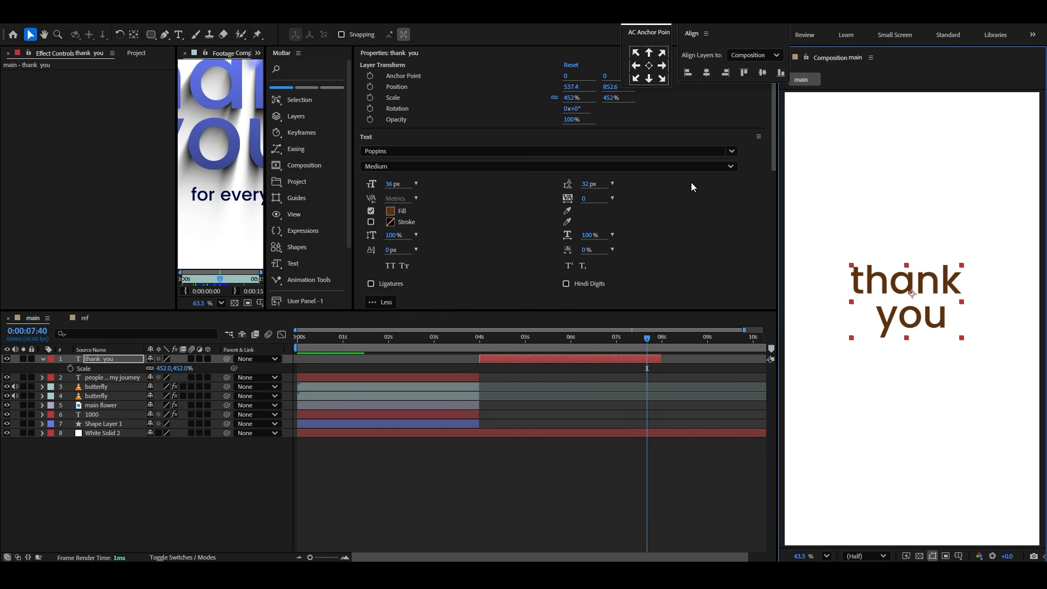
Step: Restyle the title as Bold "Thank you" with a capital T and 24 px leading
left_click(577, 166)
left_click(462, 342)
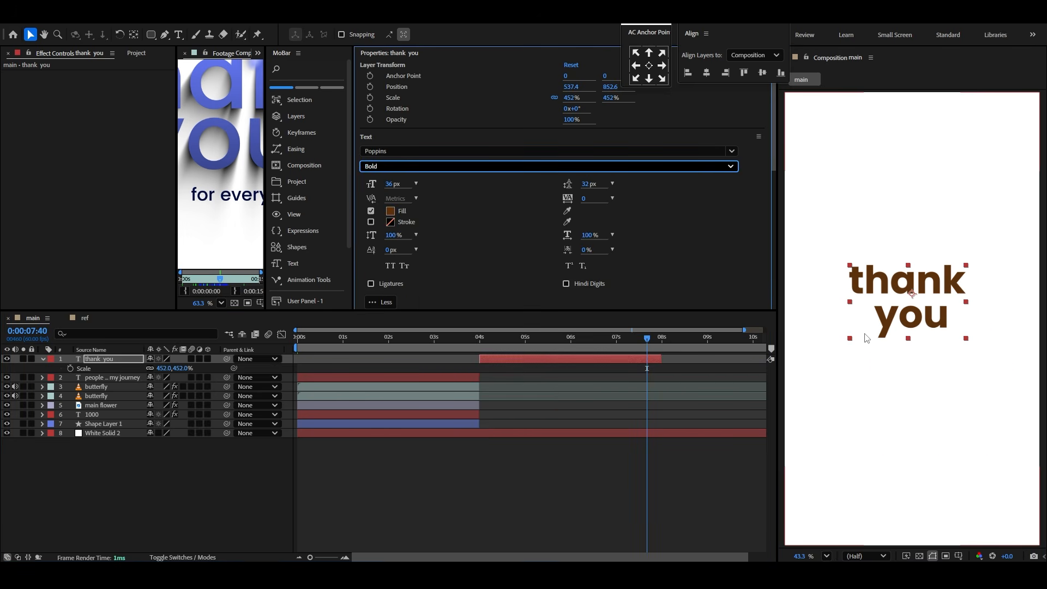
left_click_drag(873, 321, 890, 328)
double_click(878, 294)
left_click(885, 293)
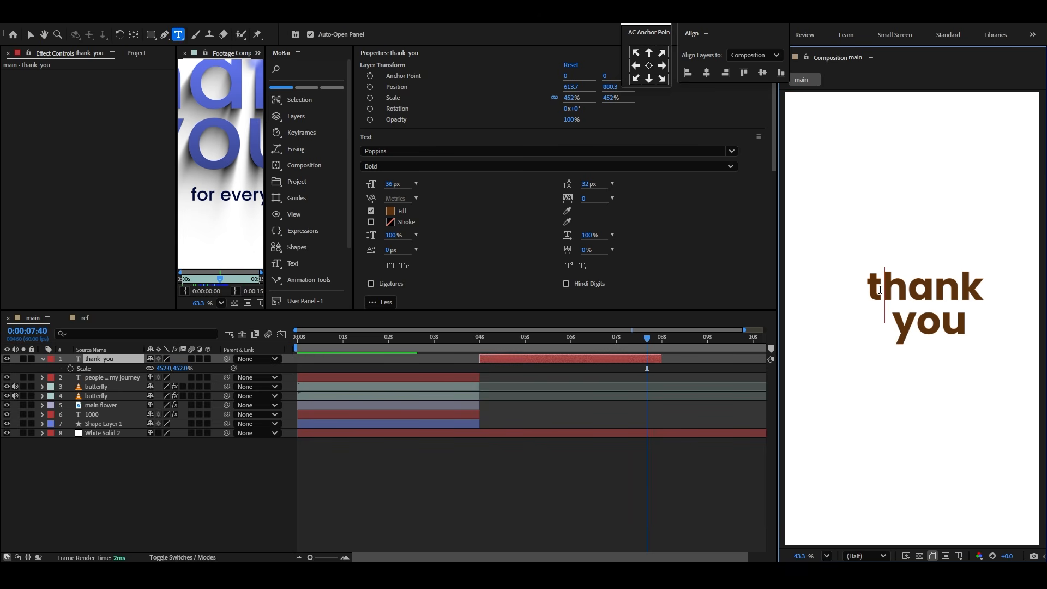
left_click_drag(884, 292, 868, 289)
type("T")
left_click(30, 35)
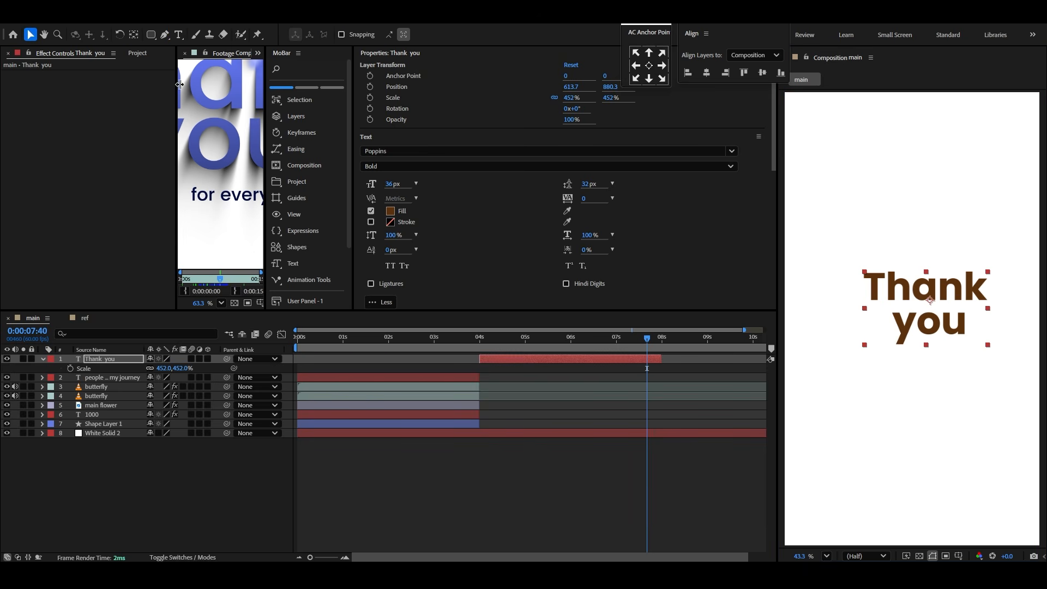
left_click_drag(588, 185, 585, 186)
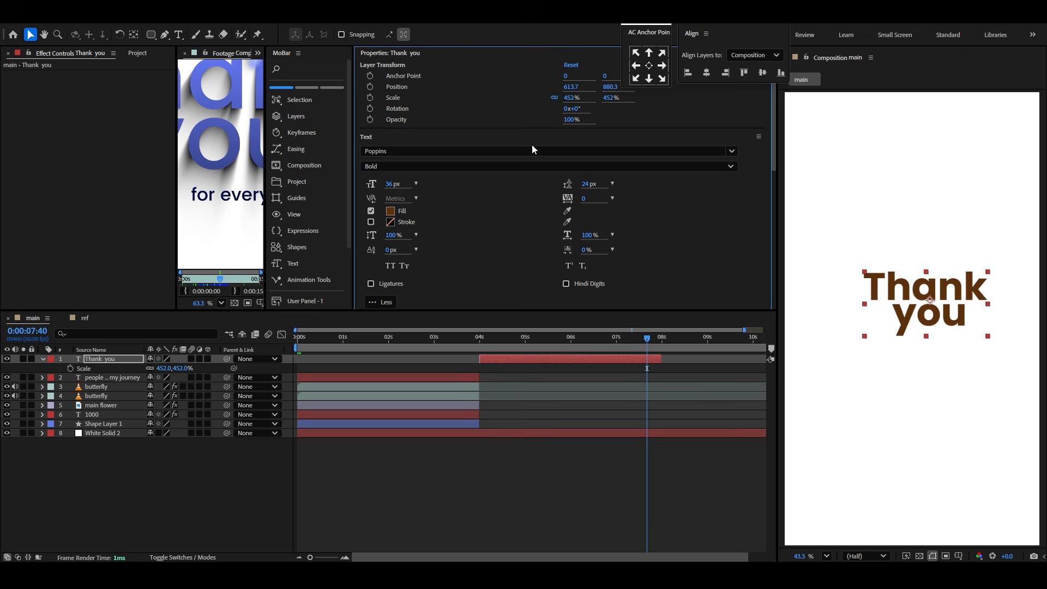
Step: Centre the "Thank you" title's anchor point, align the title to the composition's horizontal centre, and scale it to 693%
left_click(649, 67)
left_click(706, 73)
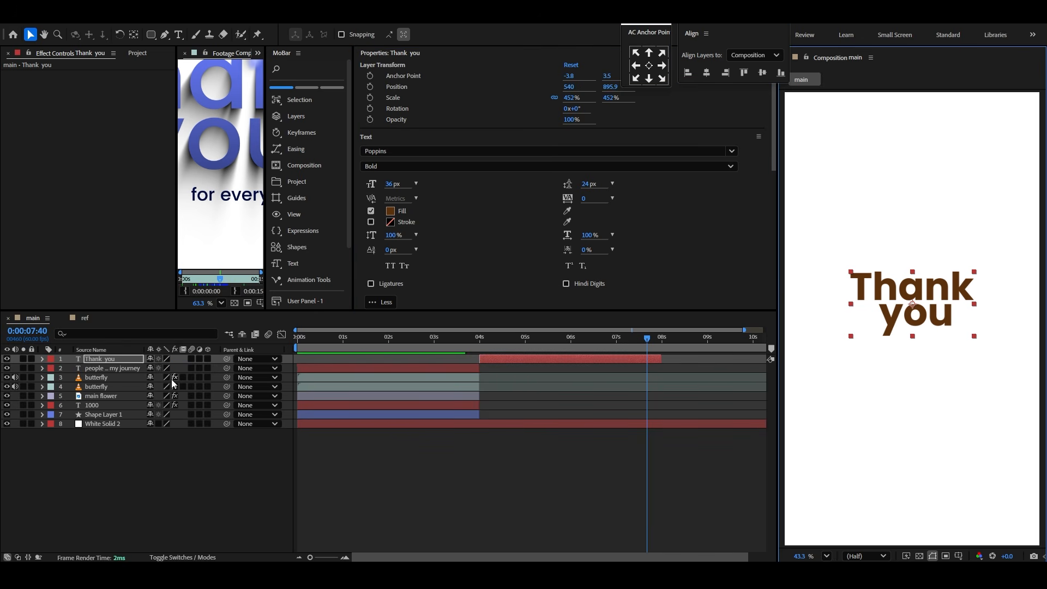
left_click_drag(175, 370, 329, 393)
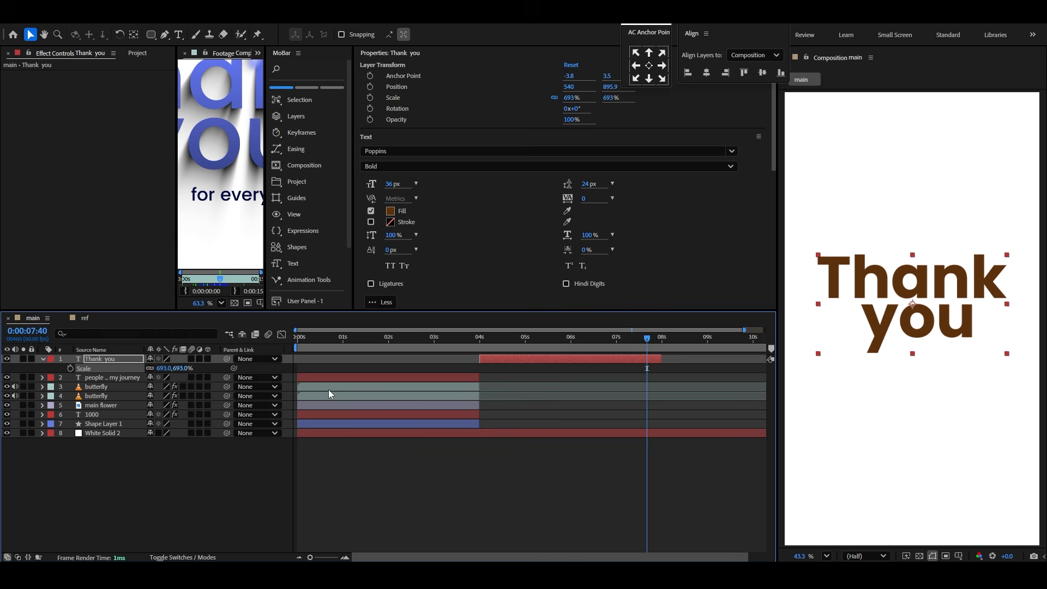
left_click(43, 360)
Step: Copy the Gradient Ramp from the 1000 title to the "Thank you" layer and move its ramp start to about 547, 622
left_click(102, 360)
left_click_drag(462, 338, 374, 362)
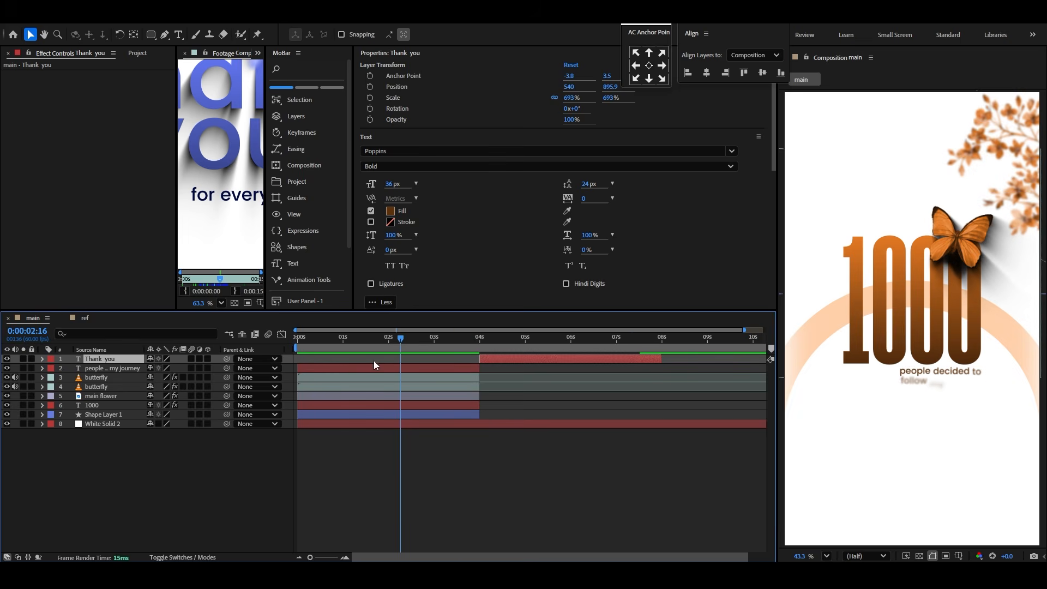
left_click(98, 405)
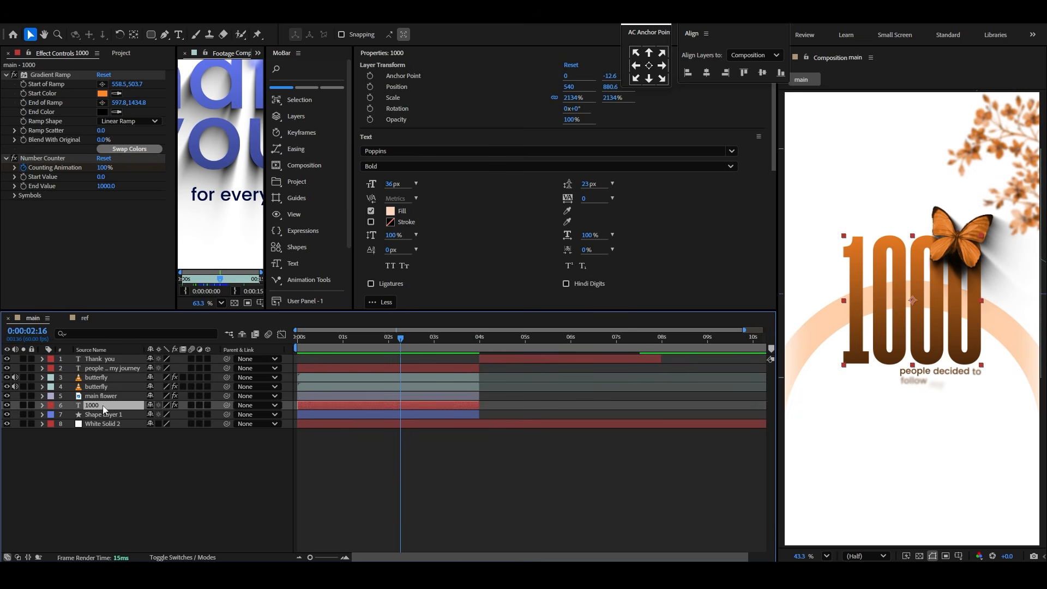
left_click(51, 90)
left_click(515, 338)
left_click(520, 357)
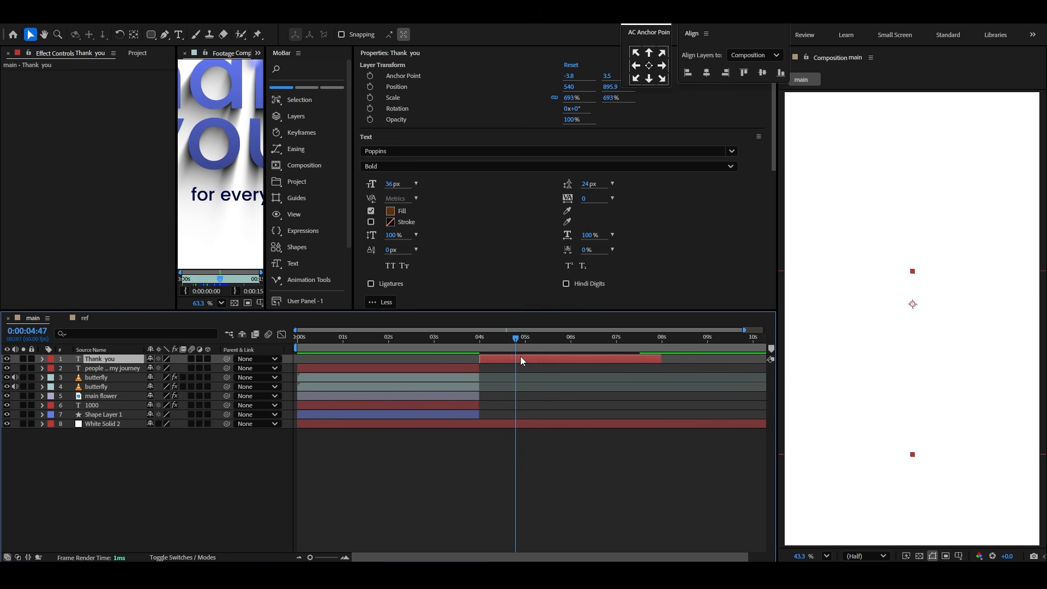
left_click_drag(514, 339, 660, 337)
left_click_drag(917, 211, 914, 239)
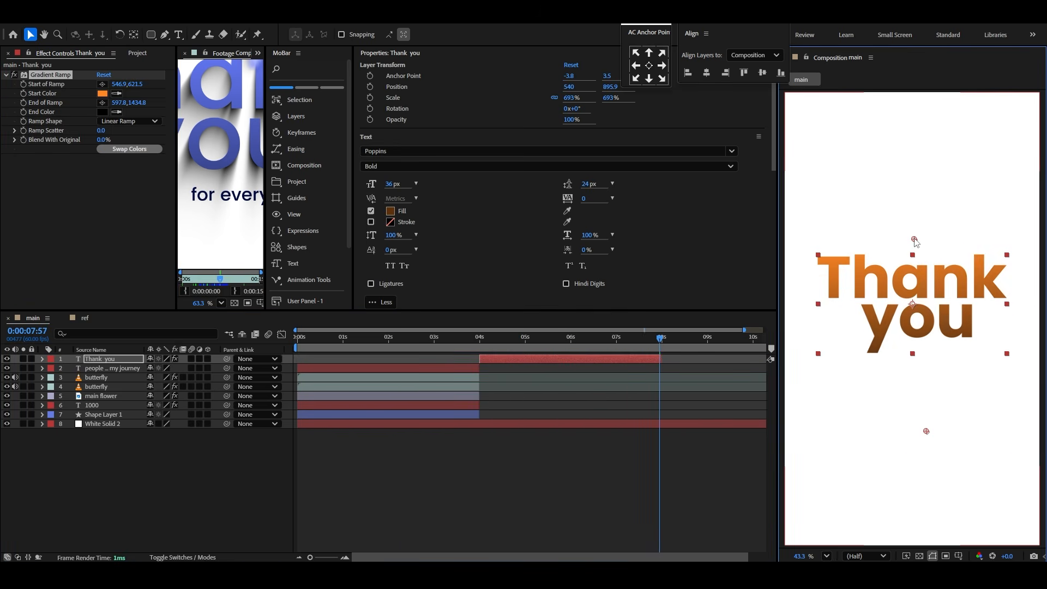
Step: Adjust the "Thank you" Gradient Ramp to start at about 547, 598 and end at about 596, 1342
mouse_move(926, 430)
left_mouse_down()
mouse_move(927, 380)
mouse_move(925, 412)
left_mouse_up()
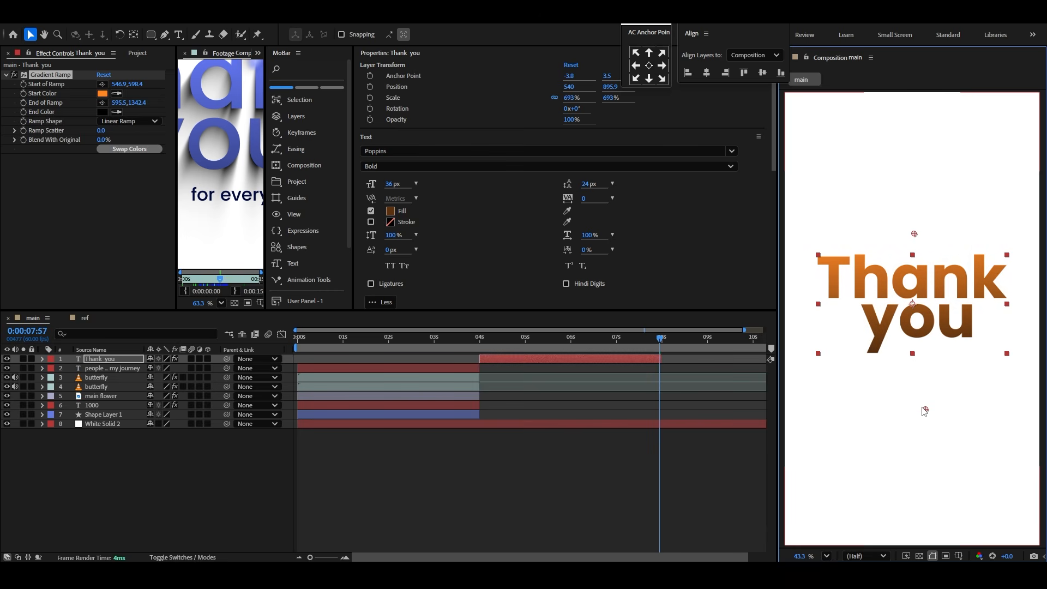
left_click(762, 458)
left_click(525, 356)
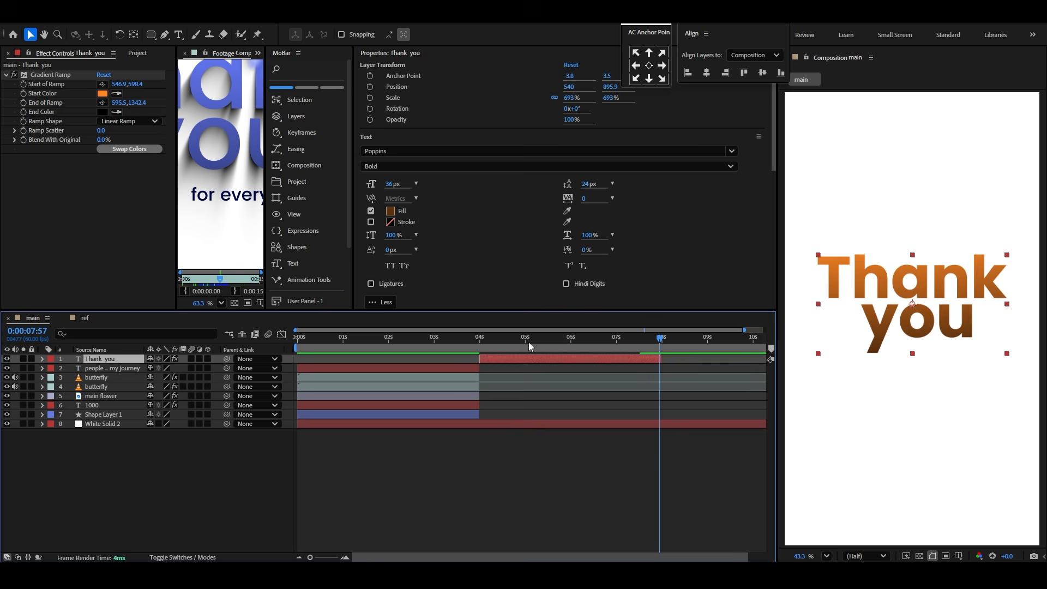
Step: Add the main flower image as the topmost layer and start it at 4 s in the timeline
left_click(527, 340)
left_click(138, 53)
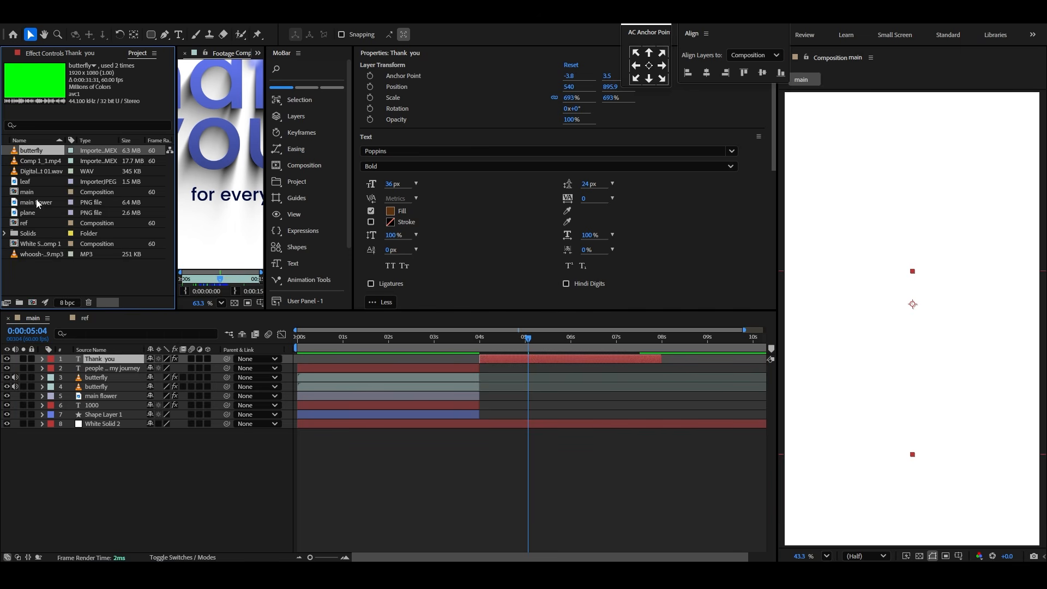
left_click_drag(34, 203, 447, 357)
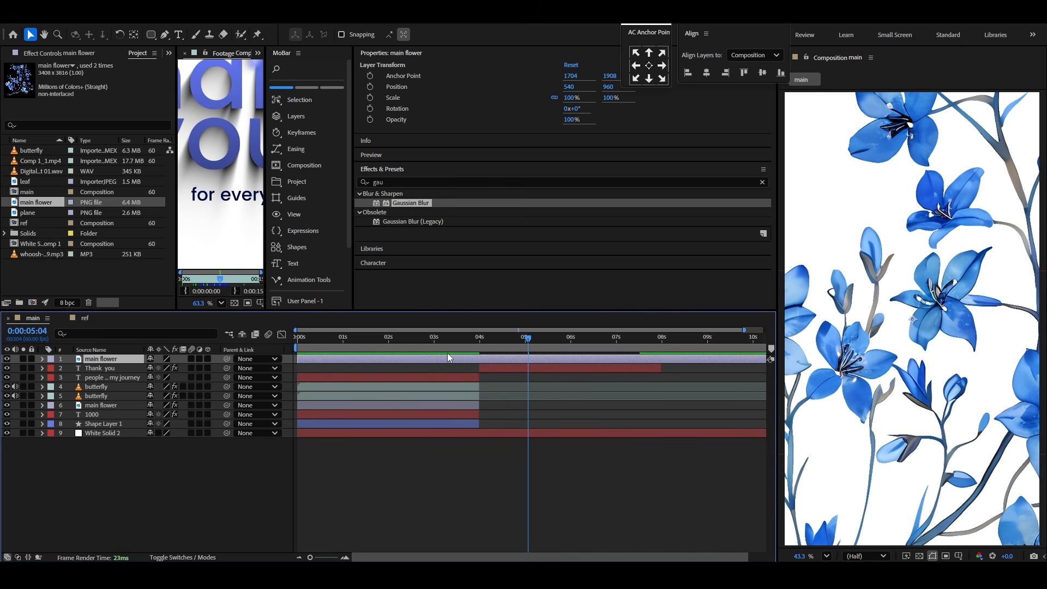
left_click_drag(333, 359, 516, 362)
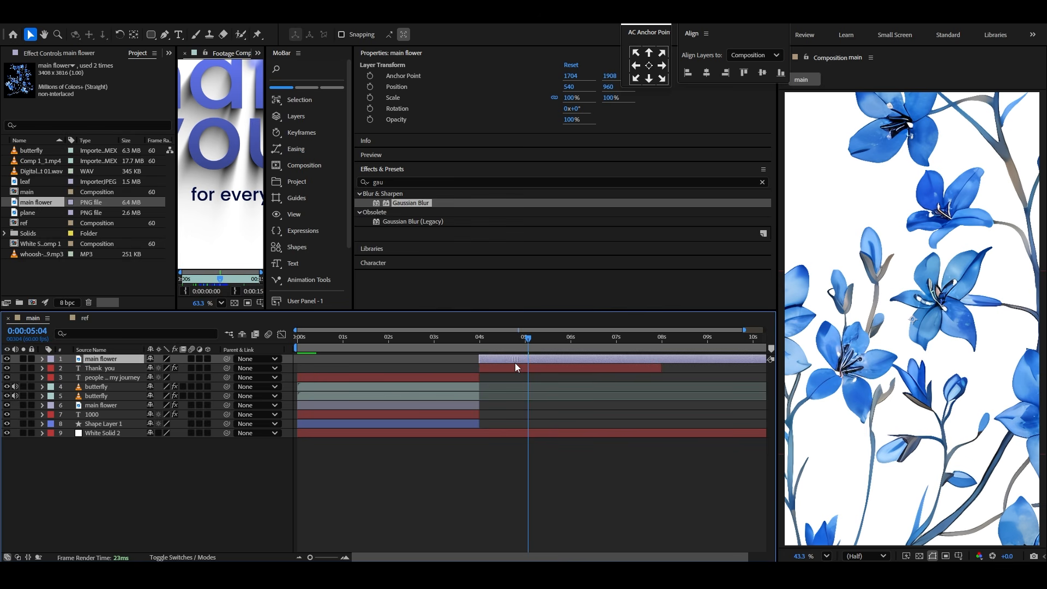
Step: Scale the new flower layer to 22% and move its anchor point to the base of the stem
key("s")
left_click_drag(161, 368, 118, 368)
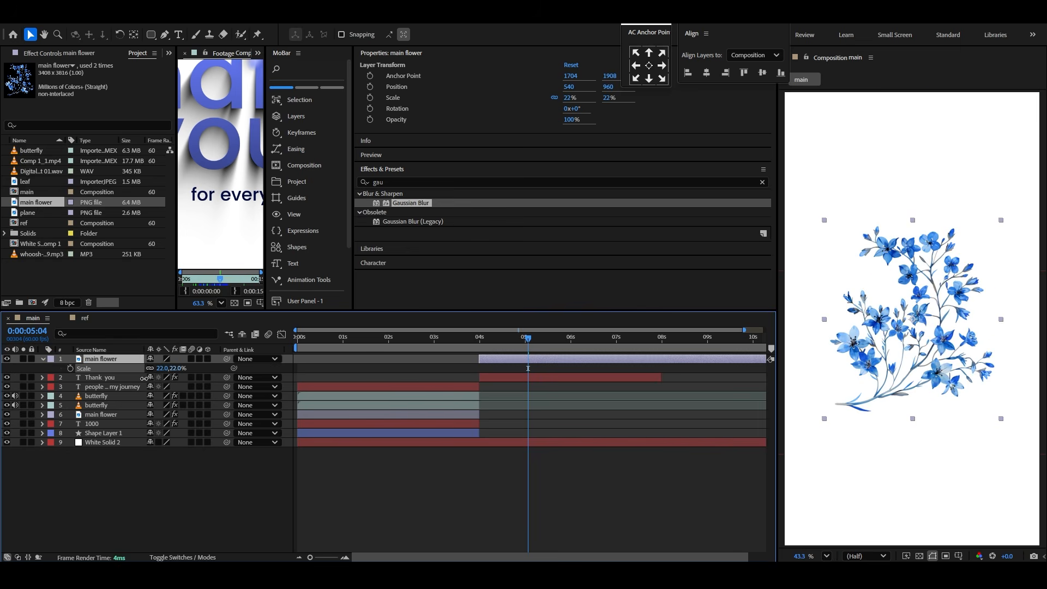
left_click(135, 36)
left_click_drag(911, 323, 869, 382)
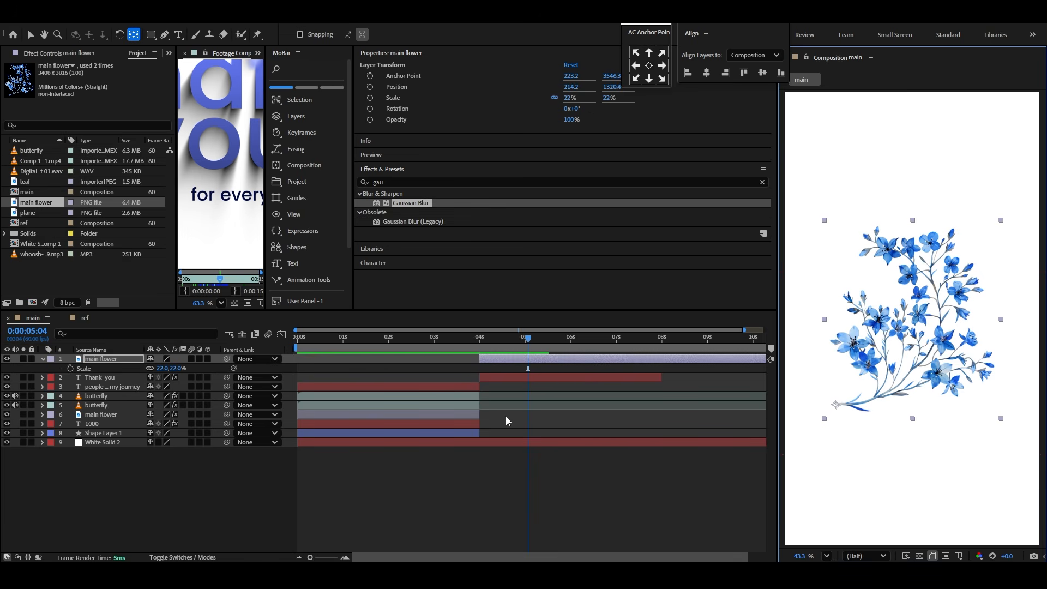
Step: Rotate the new flower to -91° and place it at the frame's right edge, at about 1106, 1267
key("shift+r")
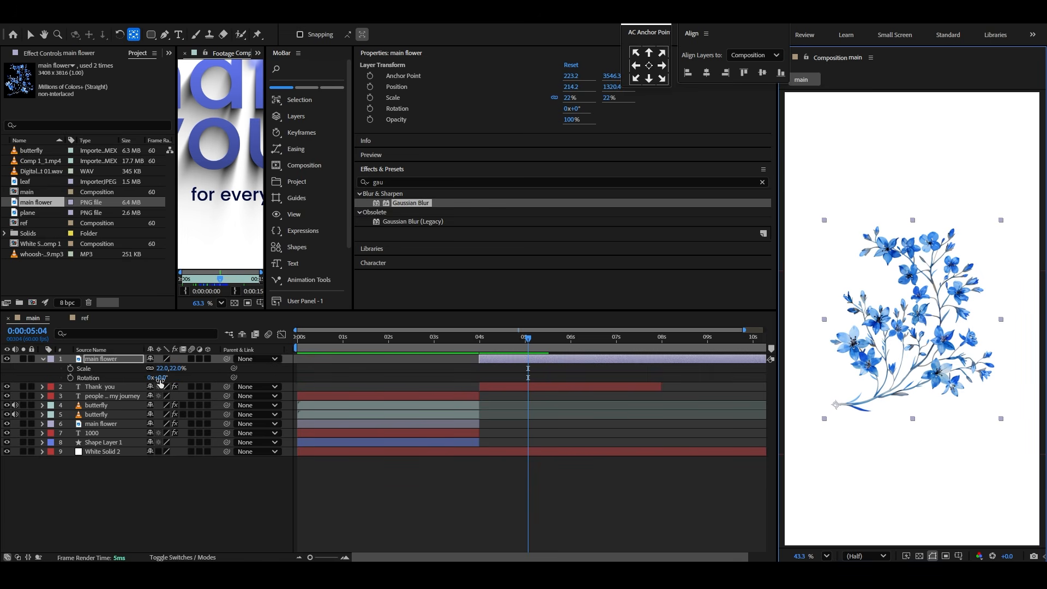
left_click_drag(159, 381, 122, 389)
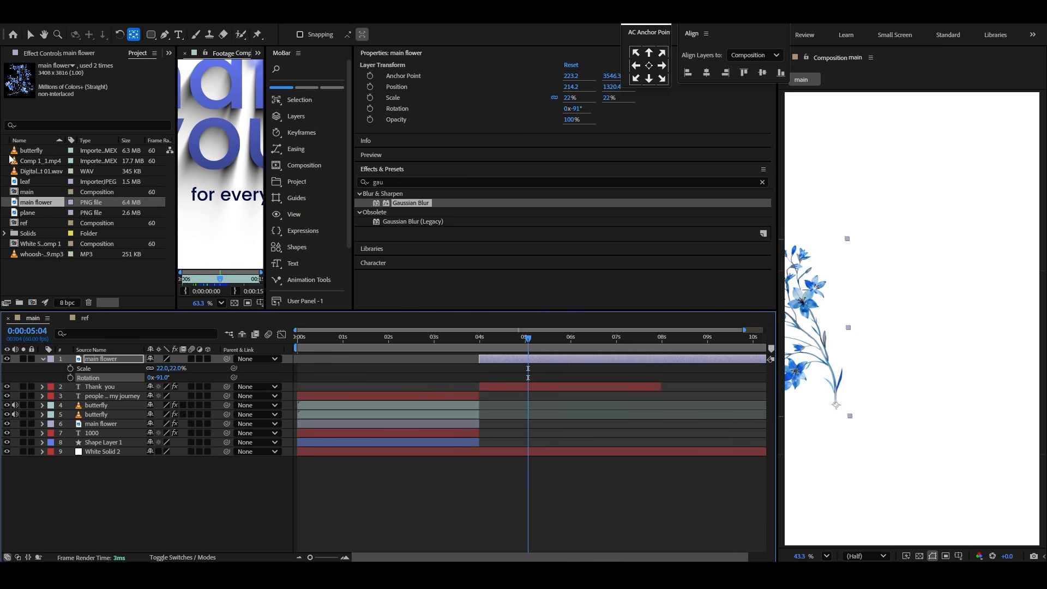
left_click(31, 36)
left_click_drag(800, 389, 1010, 376)
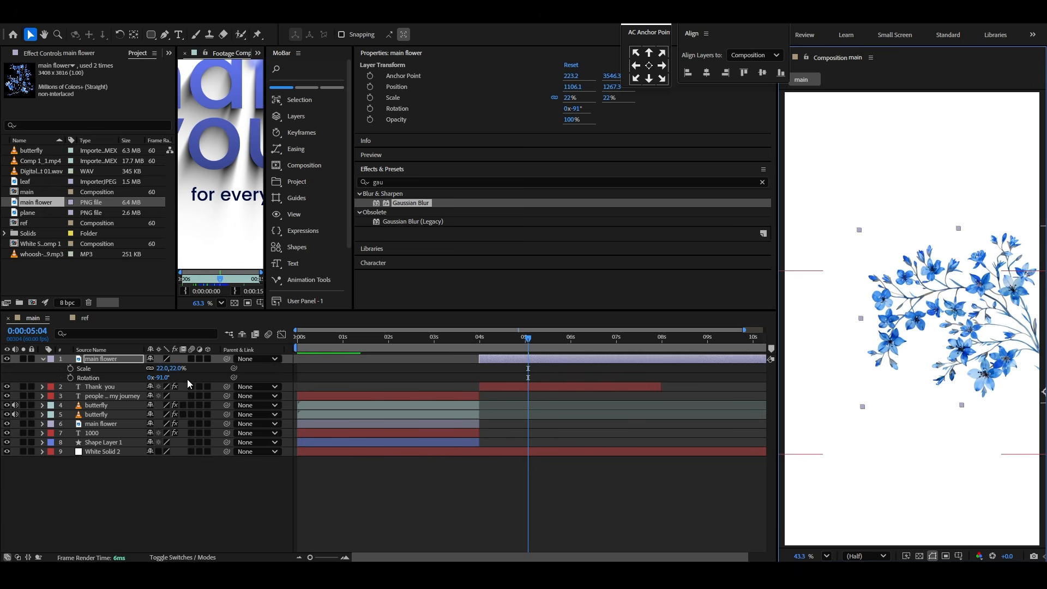
Step: Rotate the flower to -60°, scale it to 27%, and reposition it beside the title at about 1078, 1413
left_click_drag(175, 372, 247, 394)
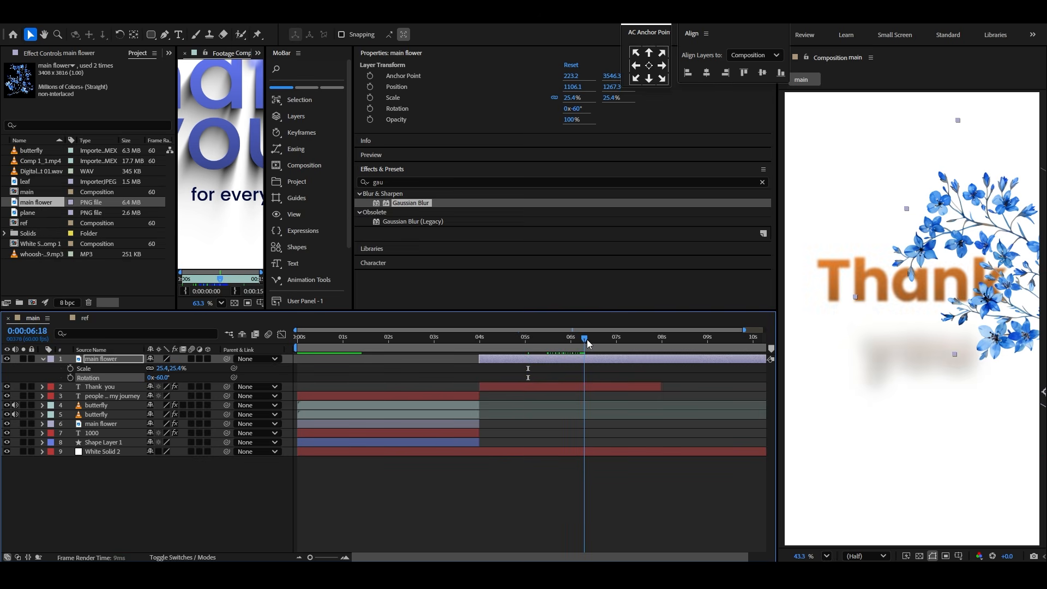
left_click(603, 339)
left_click_drag(1015, 335, 1009, 359)
left_click_drag(174, 372, 184, 372)
left_click_drag(1018, 334, 1016, 346)
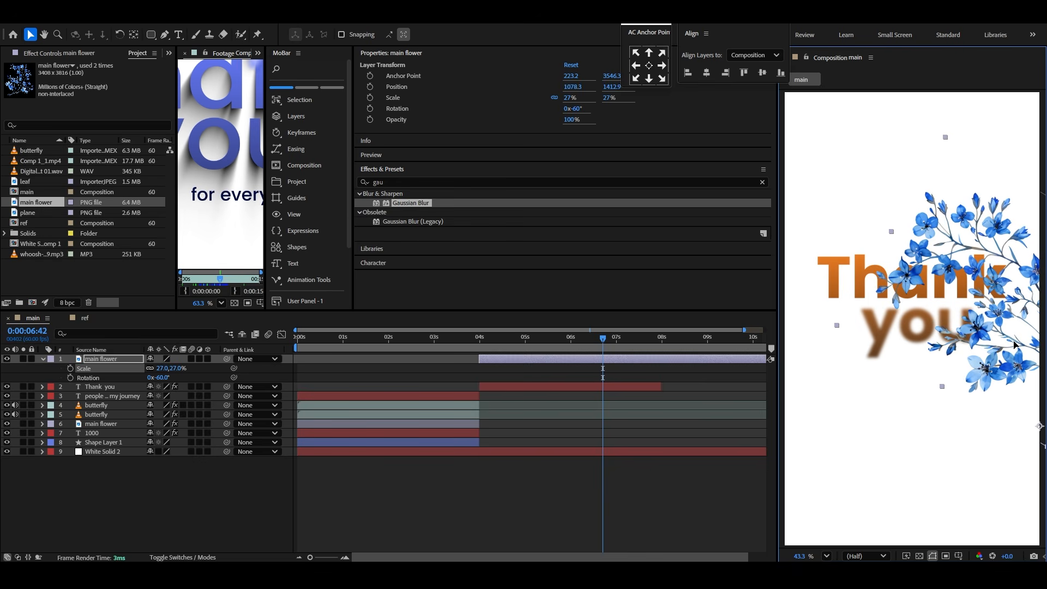
Step: Keyframe the flower's rotation from -58.4° at the start of the second scene to -34.5° at 5:01
left_click_drag(156, 378, 225, 381)
left_click_drag(493, 338, 488, 338)
left_click(71, 378)
left_click_drag(491, 378, 527, 349)
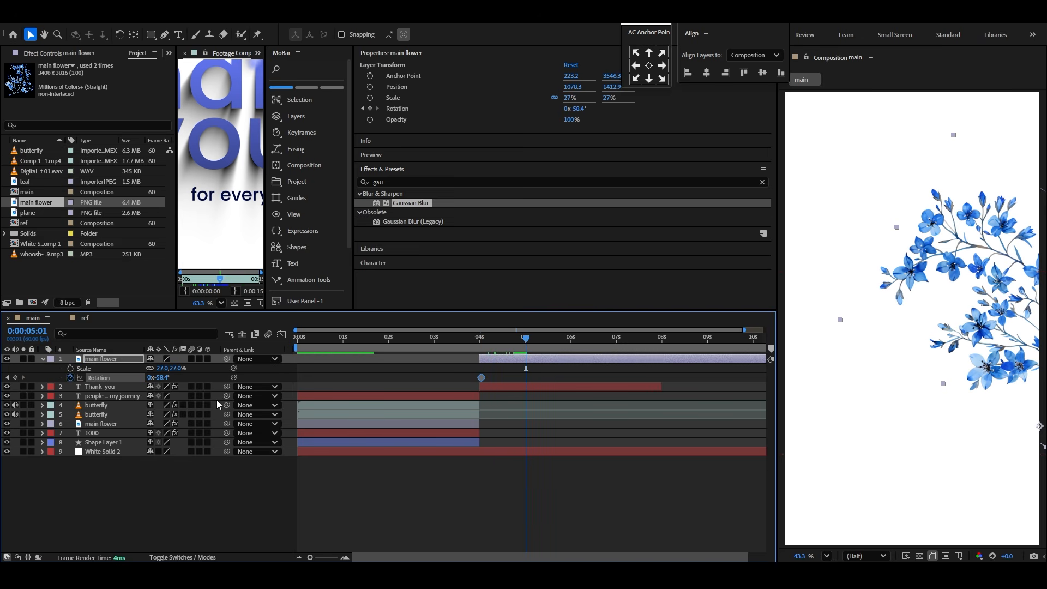
left_click_drag(159, 377, 310, 389)
Step: Ease both flower rotation keyframes and reshape the speed graph to peak early and slow down gradually
left_click_drag(526, 375, 467, 389)
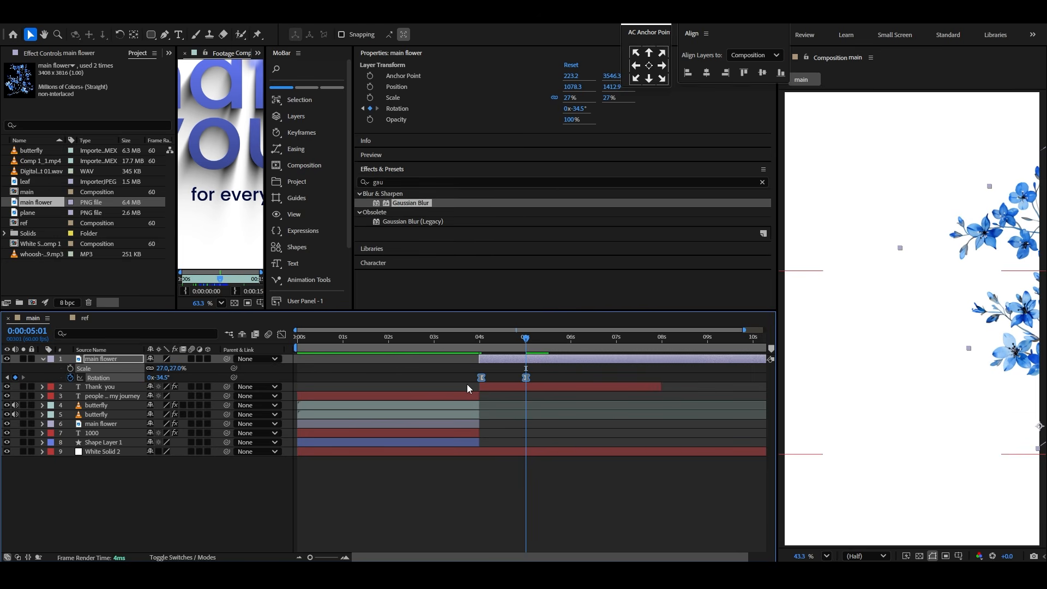
left_click(281, 335)
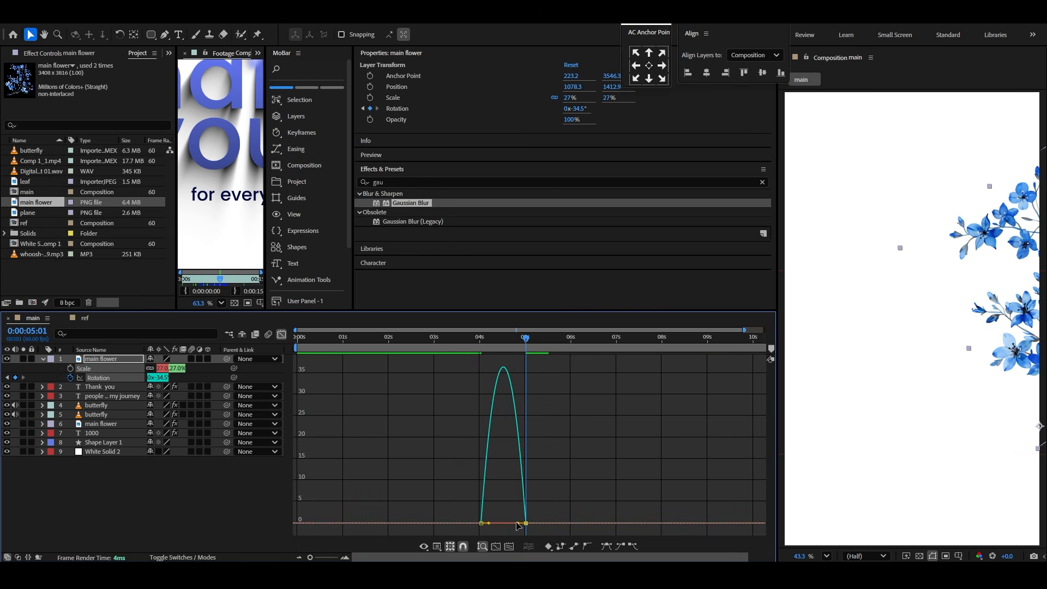
left_click_drag(518, 525, 487, 526)
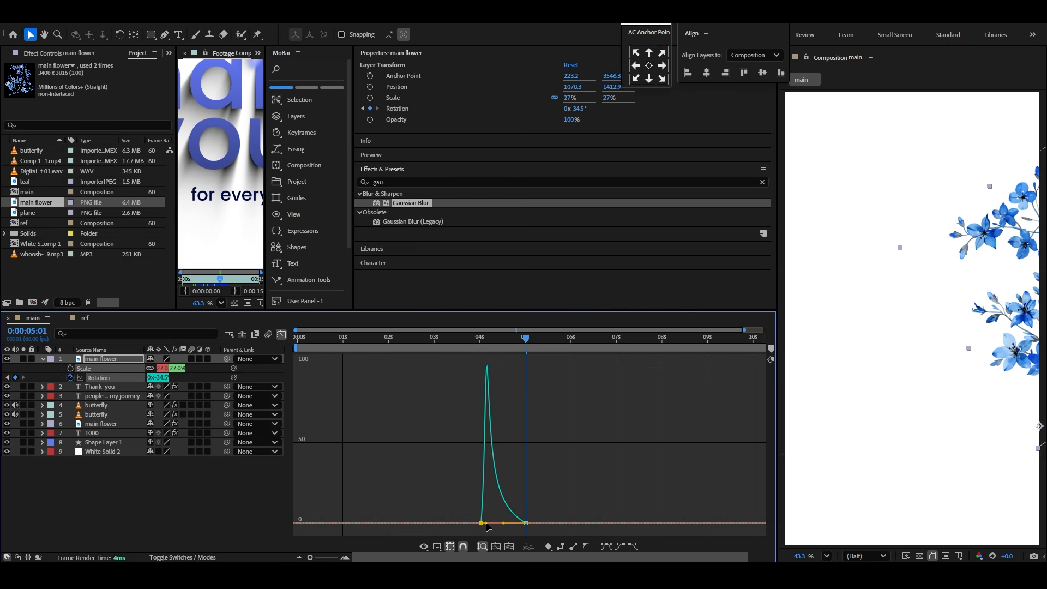
left_click(281, 335)
Step: Retime the "Thank you" Range Selector Offset keyframes to run from about 4 s to 5.4 s, and preview the reveal
left_click(483, 338)
left_click(509, 387)
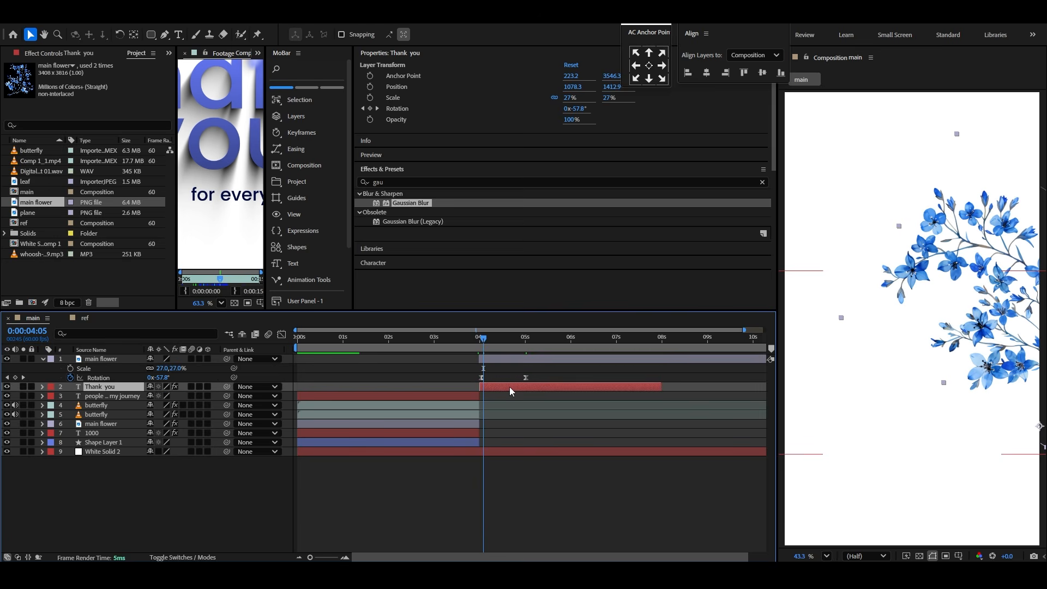
key("u")
left_click_drag(678, 398, 482, 411)
left_click_drag(571, 407, 542, 410)
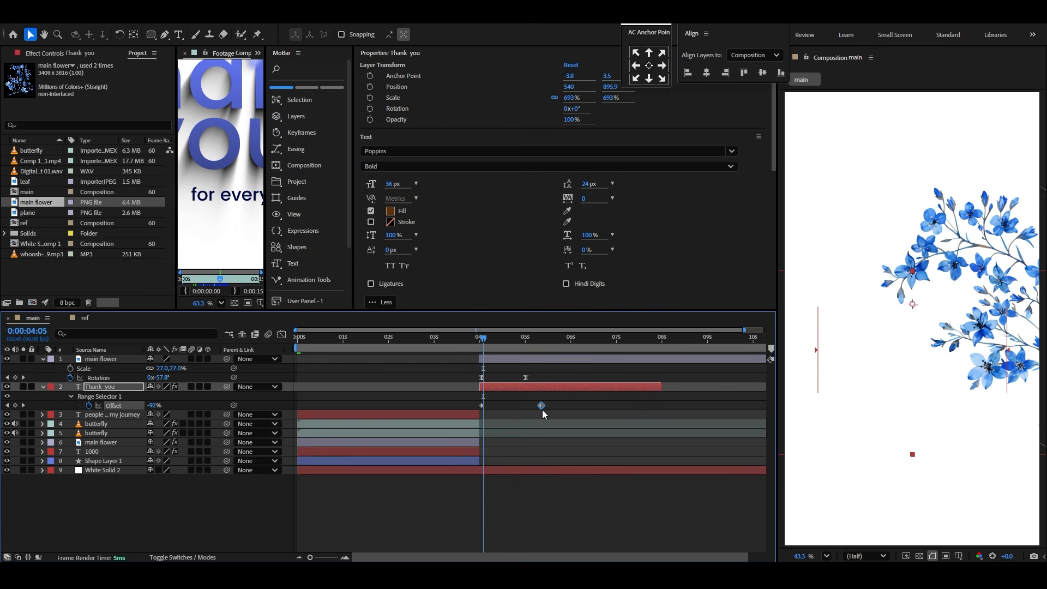
key("space")
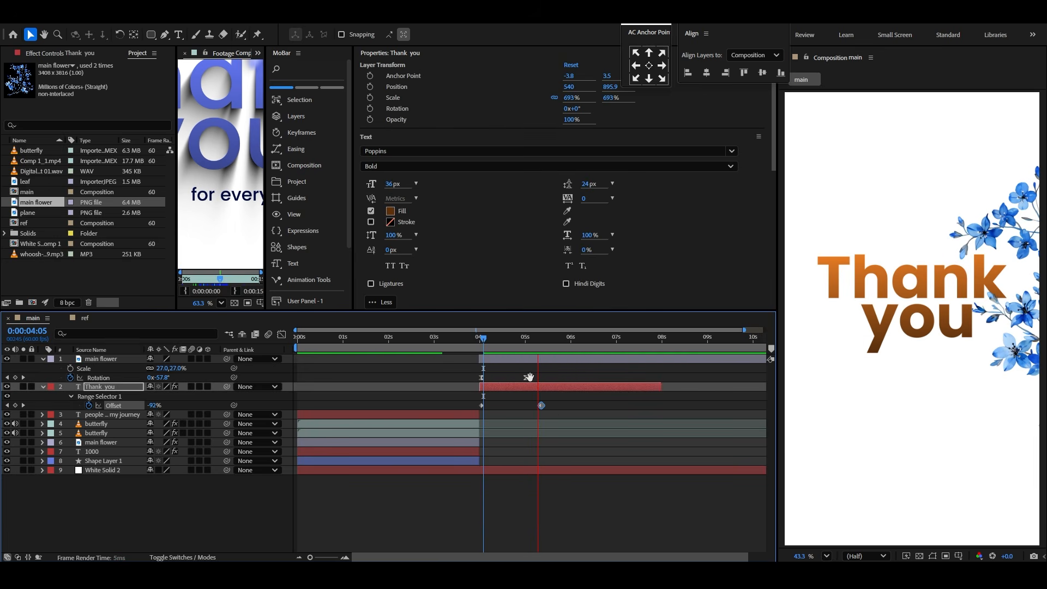
key("space")
left_click(43, 359)
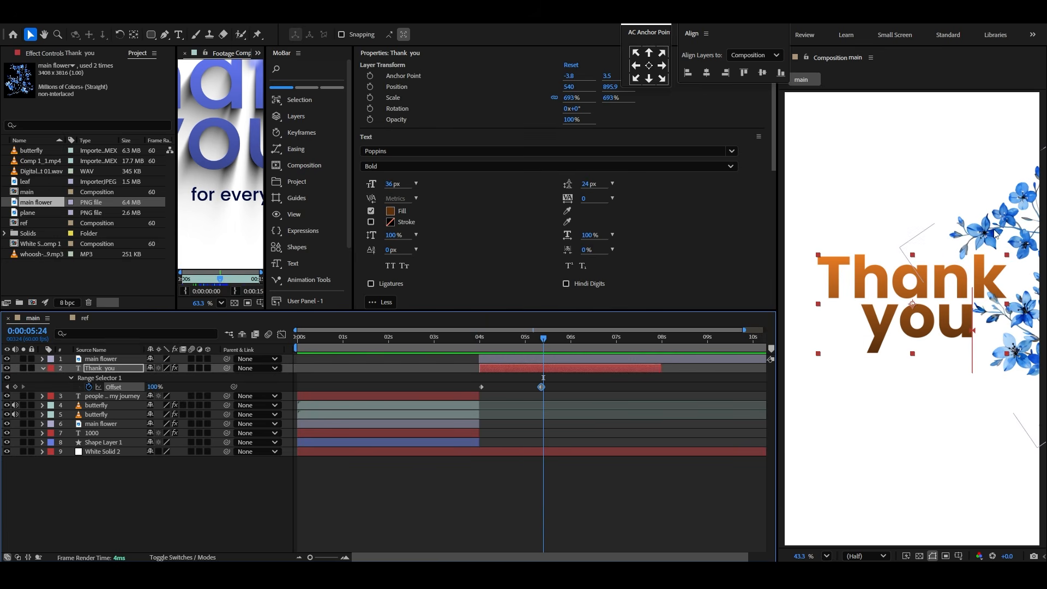
left_click(43, 368)
Step: Copy the Tritone effect from the first scene's flower to the "Thank you" scene's flower
left_click(363, 339)
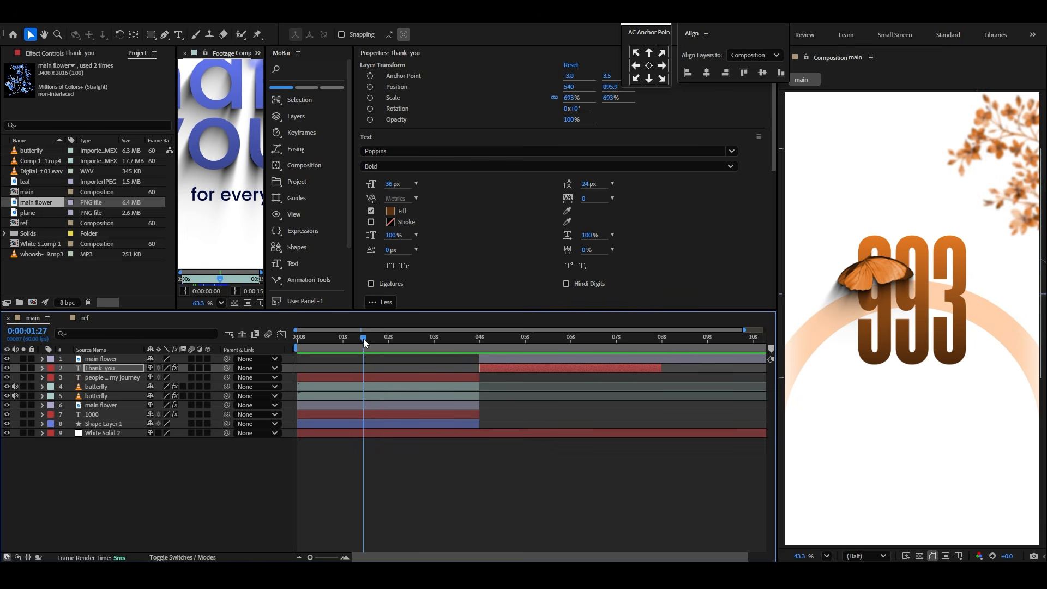
left_click(996, 130)
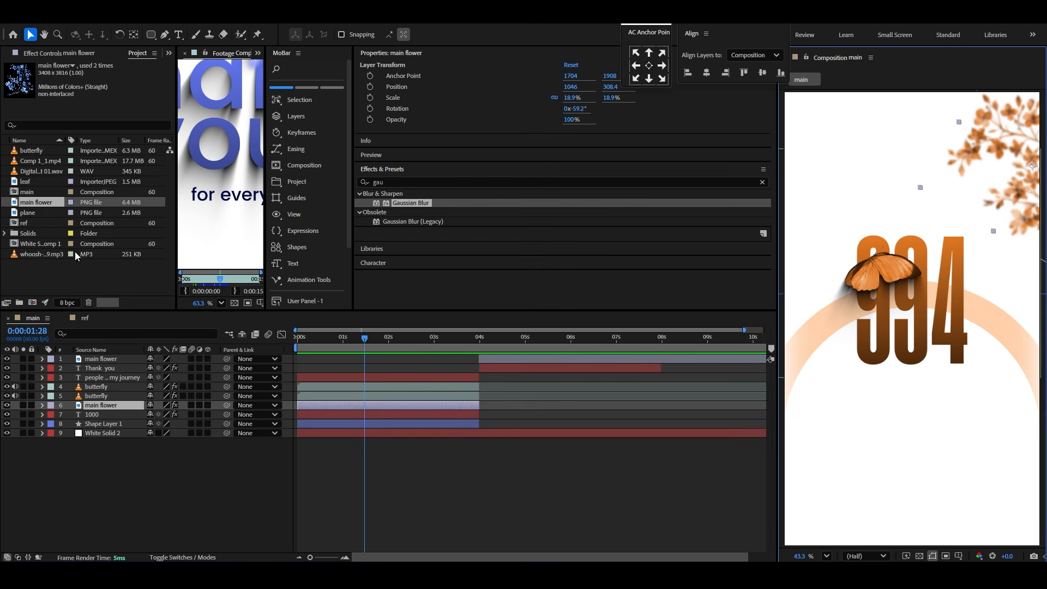
left_click(60, 52)
left_click(41, 75)
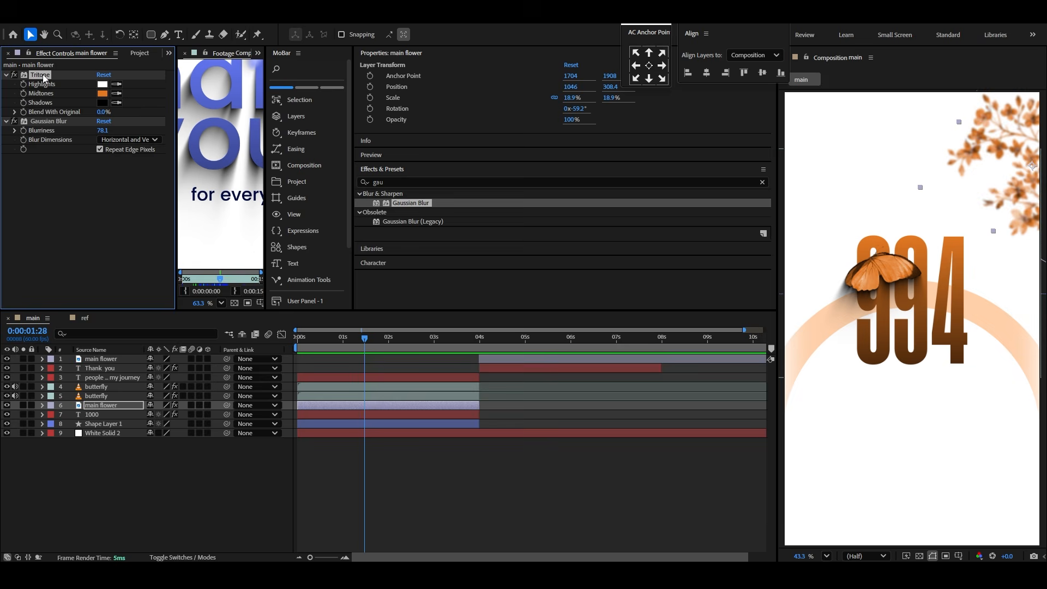
left_click(522, 338)
left_click(990, 233)
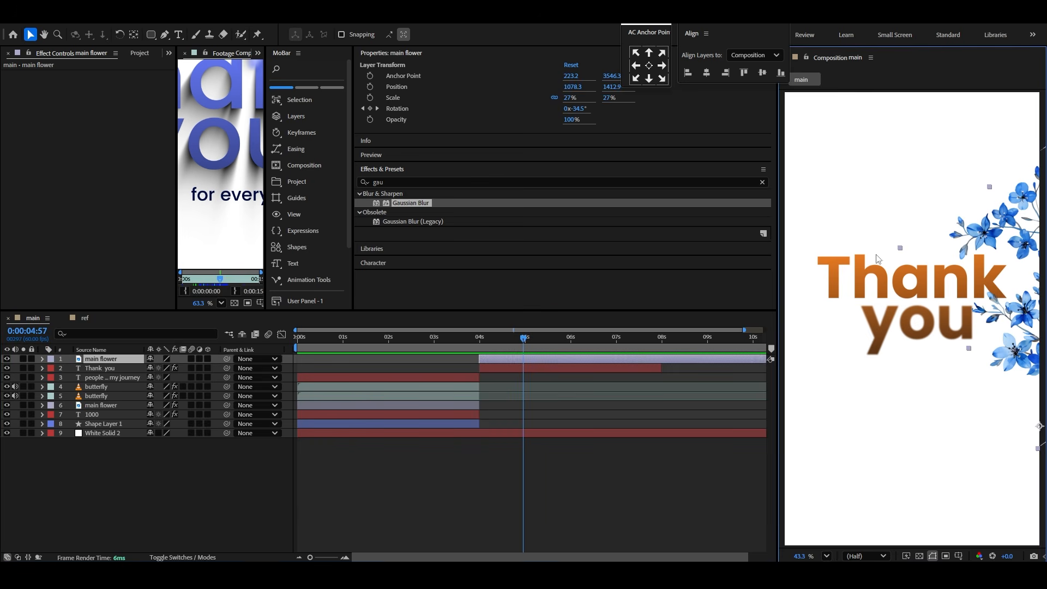
key("ctrl+v")
left_click(291, 505)
Step: Move the "Thank you" scene flower's last rotation keyframe to about 6.9 s and preview the slower swing
left_click(479, 344)
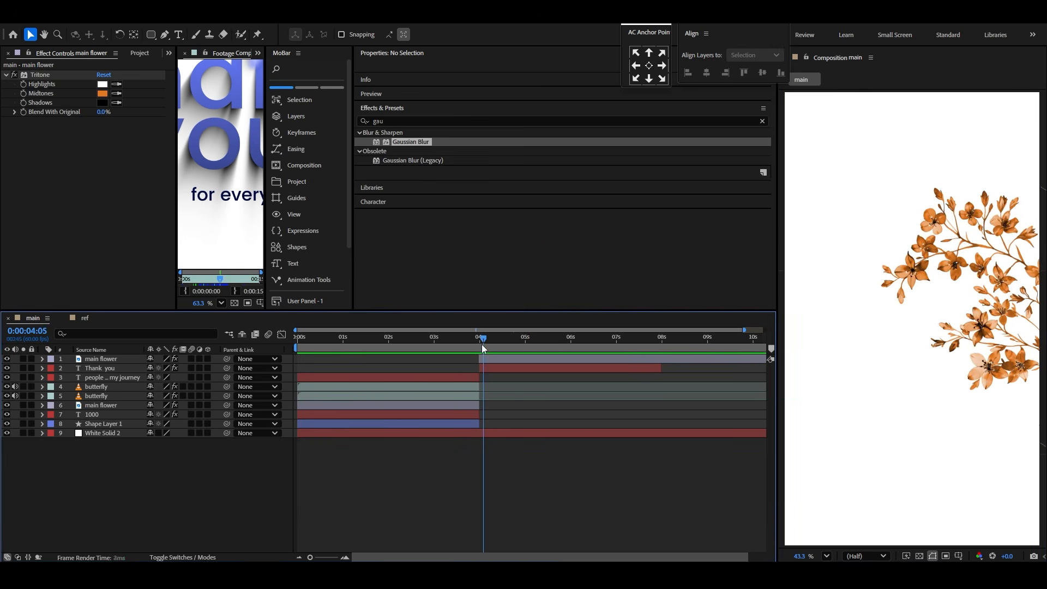
left_click(513, 357)
key("u")
left_click(539, 368)
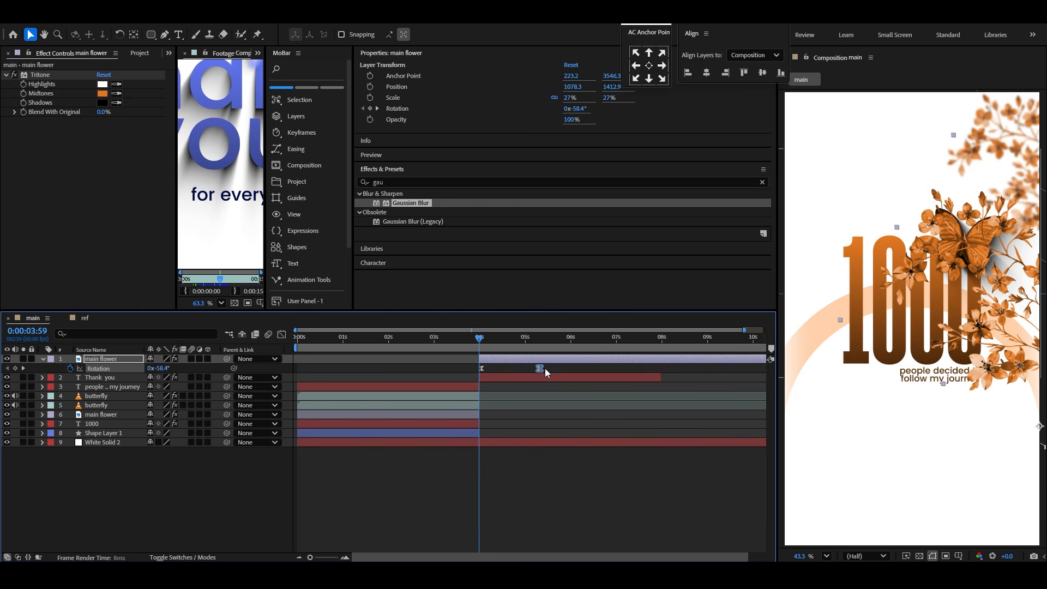
key("space")
key("space")
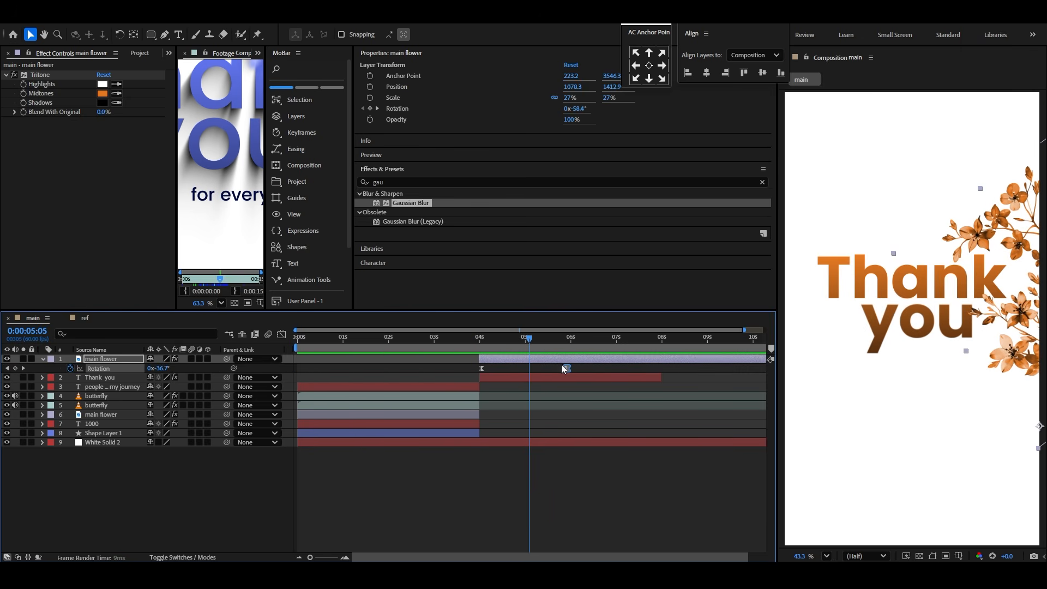
left_click_drag(566, 368, 611, 369)
key("space")
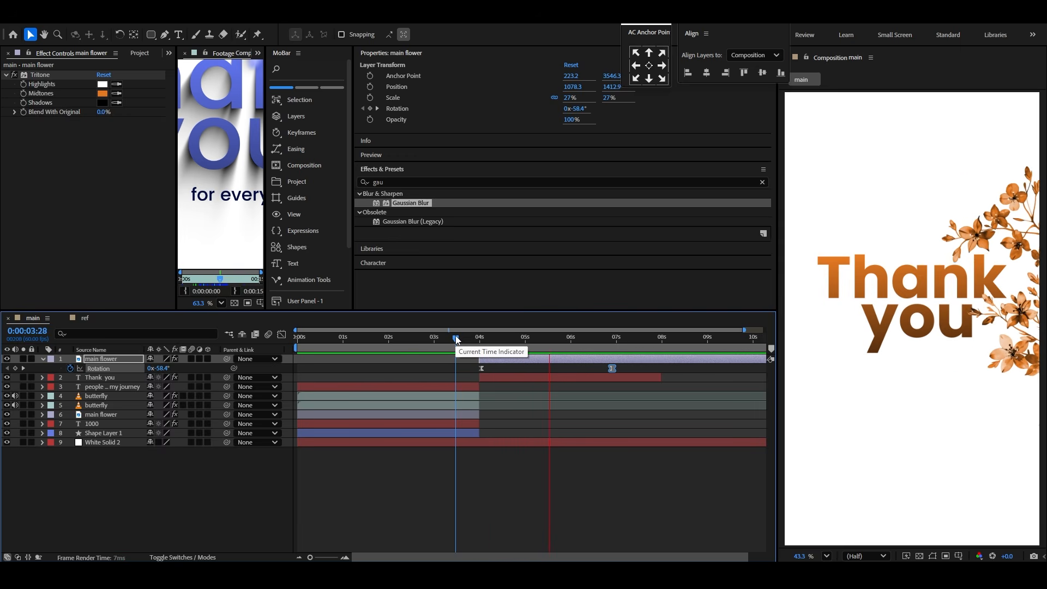
left_click(483, 343)
left_click_drag(482, 347, 478, 348)
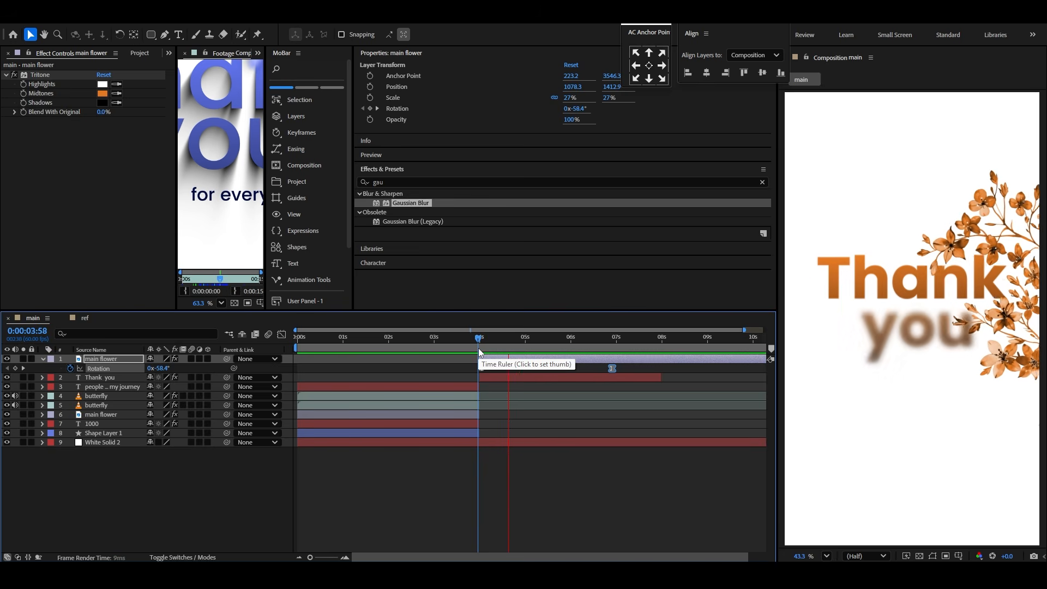
key("space")
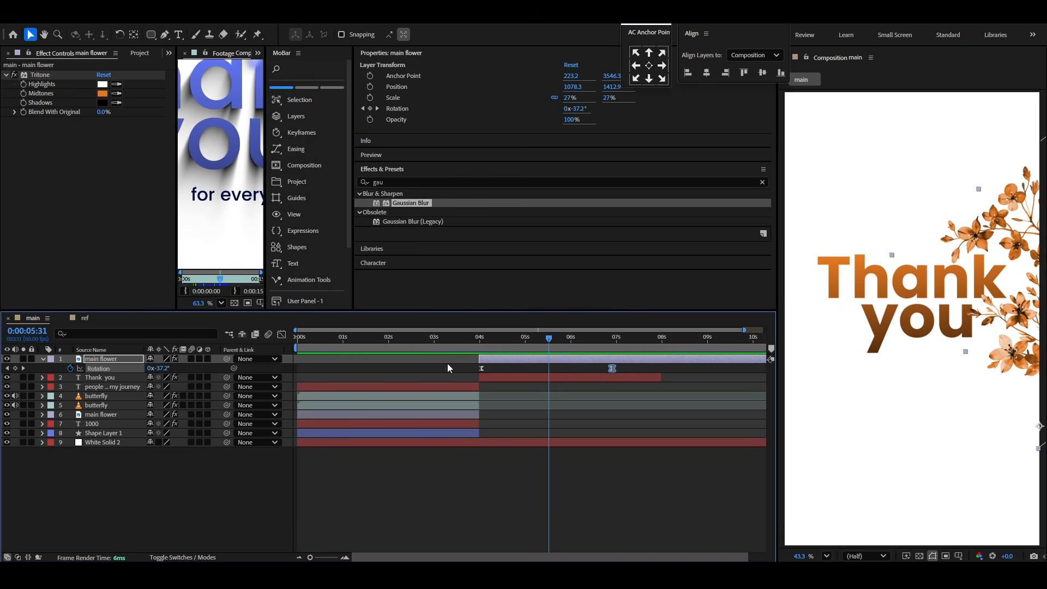
left_click(41, 360)
Step: Duplicate the "Thank you" layer to the top of the stack, move it below the title, and change its text to "for every"
left_click(100, 370)
key("ctrl+d")
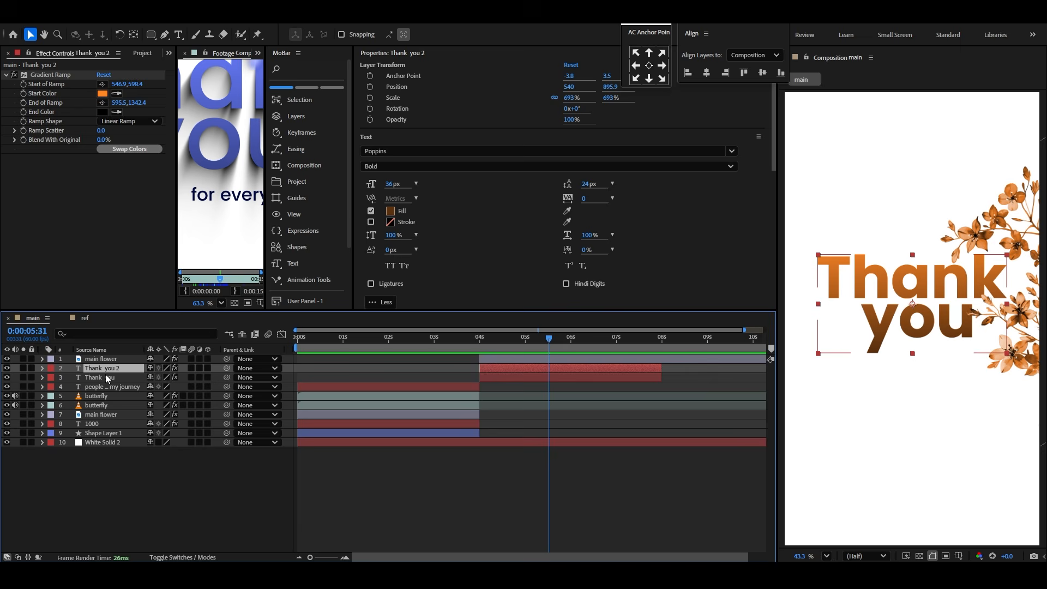
left_click_drag(106, 371, 140, 361)
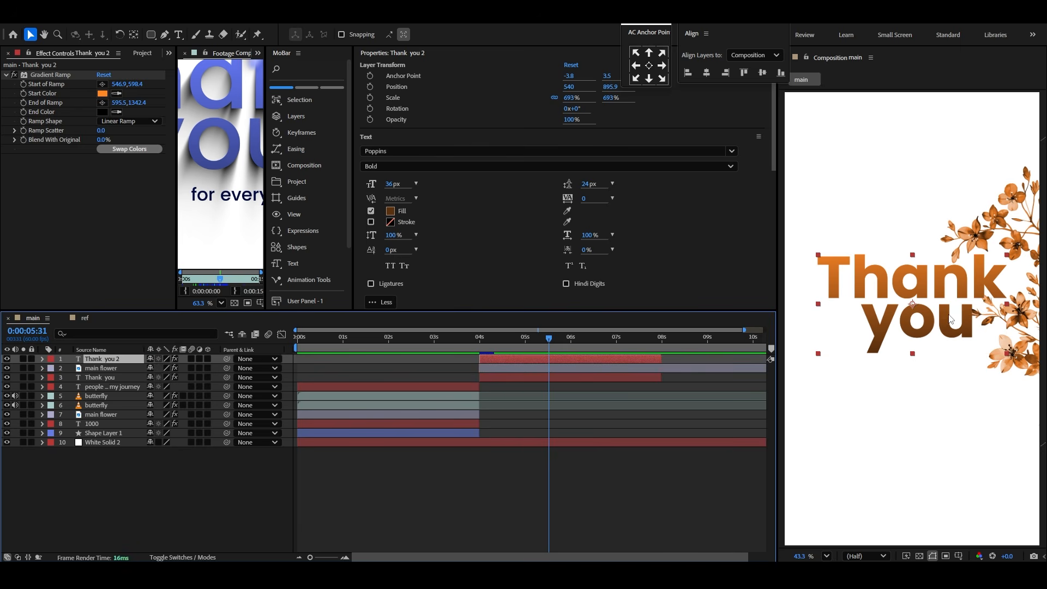
left_click_drag(925, 312, 921, 391)
double_click(922, 391)
type("for every")
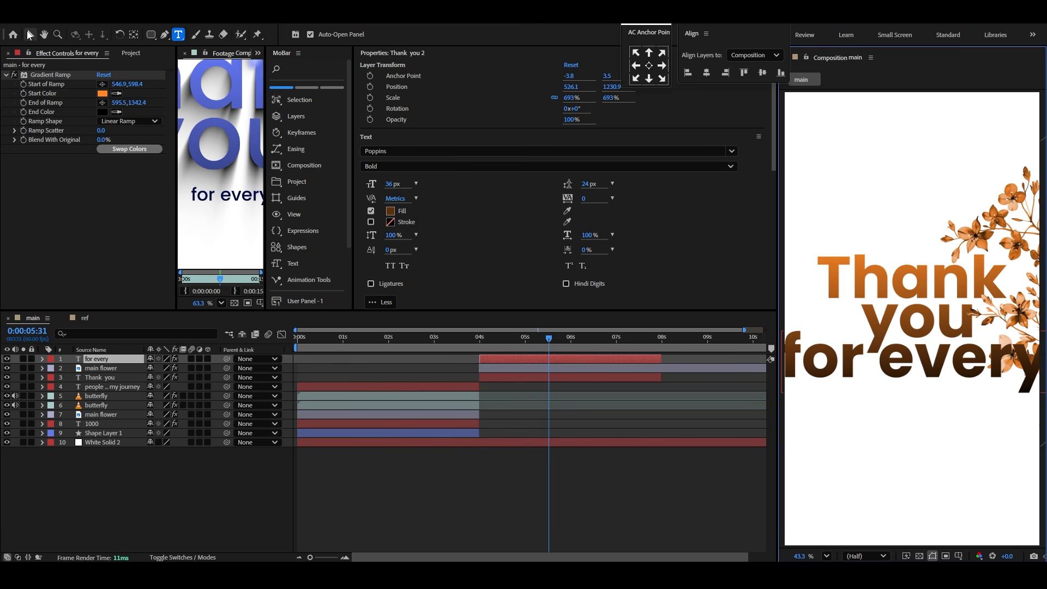
left_click(30, 34)
Step: Set the "for every" text to Medium weight and scale it to 160%
left_click(730, 167)
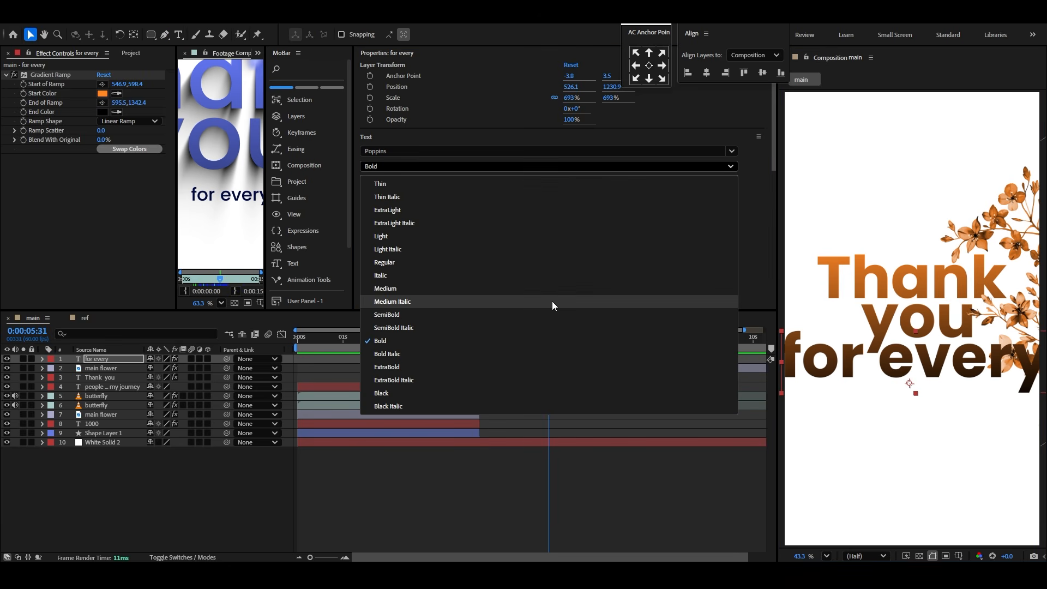
left_click(513, 291)
key("s")
mouse_move(173, 368)
left_mouse_down()
mouse_move(87, 382)
mouse_move(164, 370)
mouse_move(153, 370)
left_mouse_up()
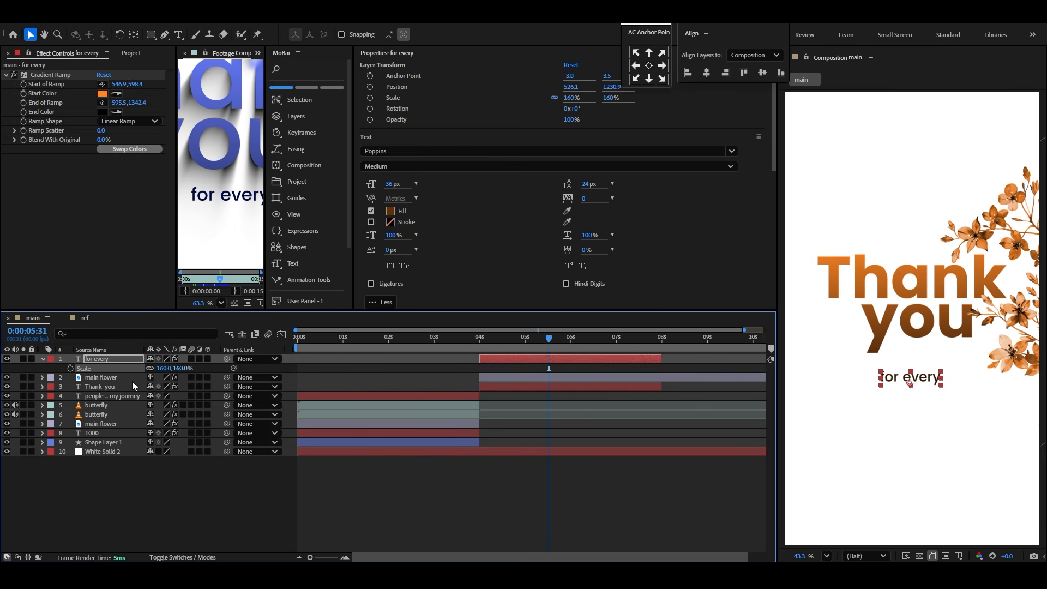
Step: Move the "for every" text to just beneath the right part of the word "you" in the title
scroll(918, 378, "up", 2)
left_click_drag(918, 378, 971, 336)
left_click(658, 514)
left_click(827, 556)
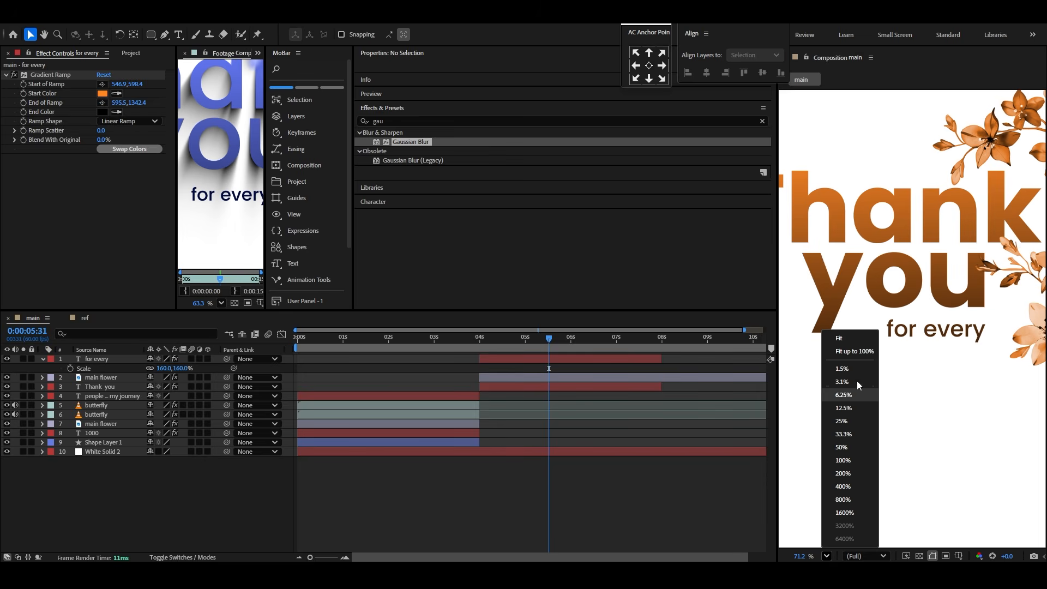
left_click(858, 339)
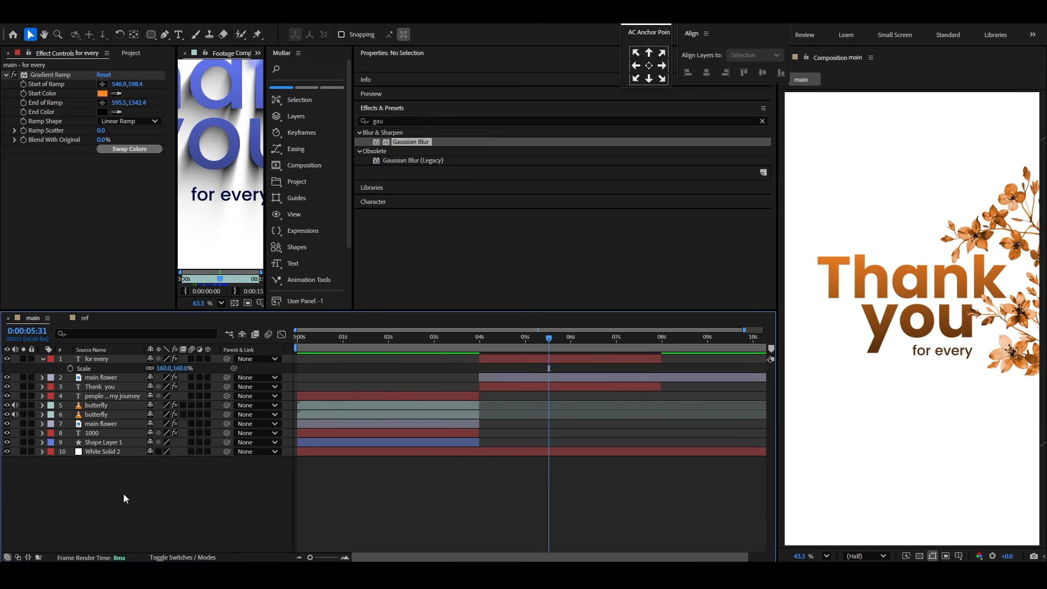
left_click(44, 361)
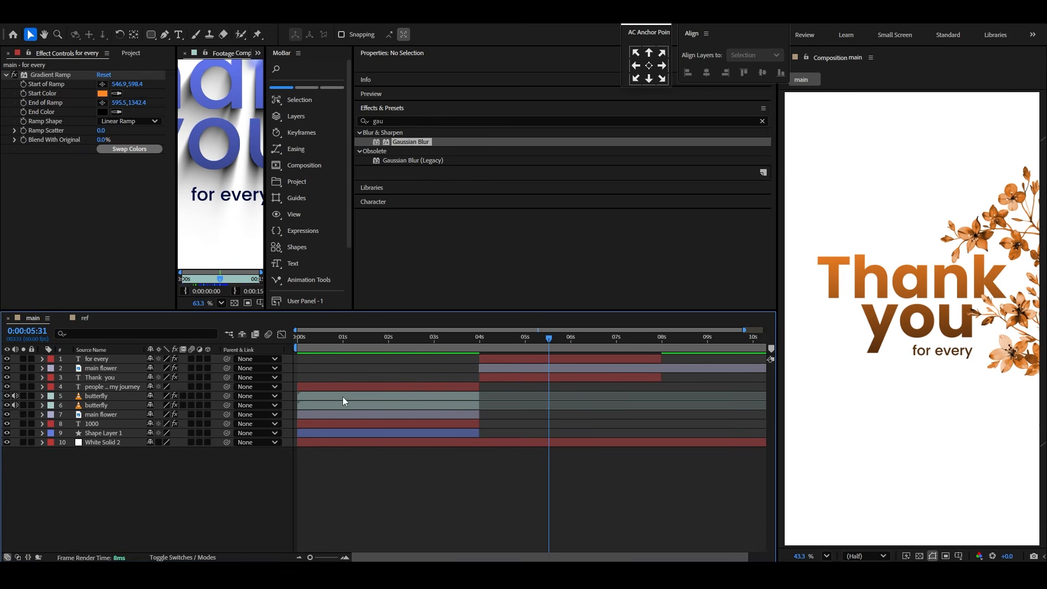
Step: Duplicate the "for every" text three times and spread the copies across the empty area below the title
left_click(945, 359)
key("ctrl+d")
left_click_drag(945, 359, 994, 455)
key("ctrl+d")
key("ctrl+d")
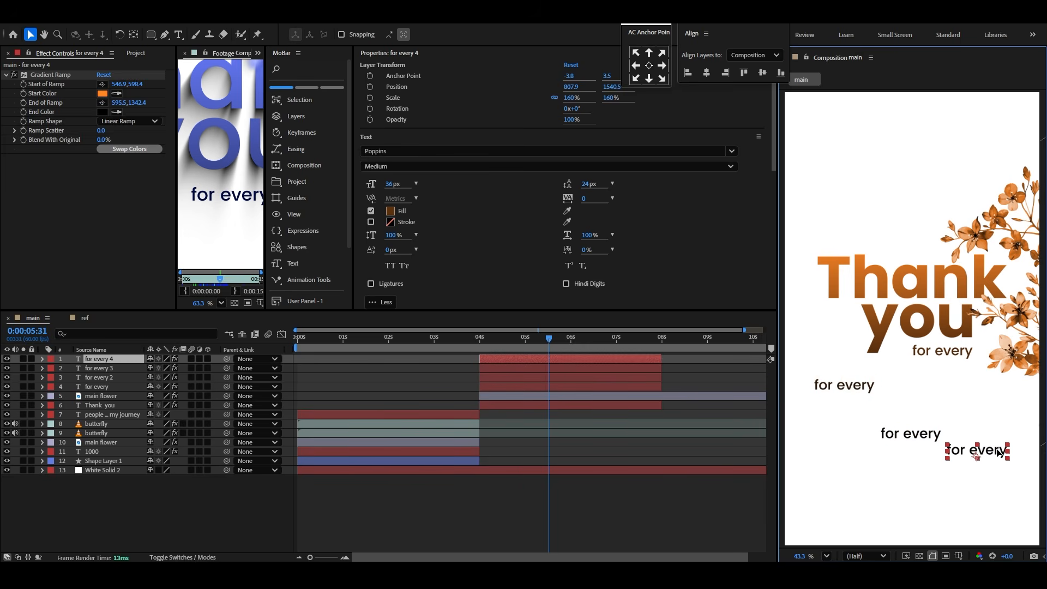
Step: Fit the composition in the viewer and show the Title/Action Safe guides
left_click(826, 557)
left_click(847, 338)
left_click(958, 556)
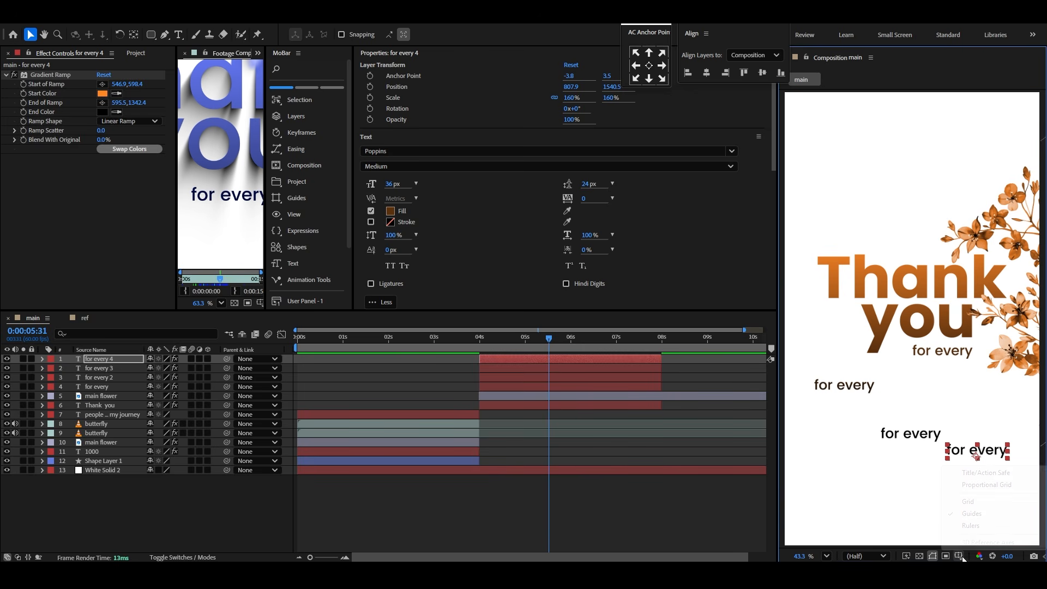
left_click(975, 474)
Step: Change the leftmost "for every" copy to "like" and the middle copy to "comment"
double_click(840, 386)
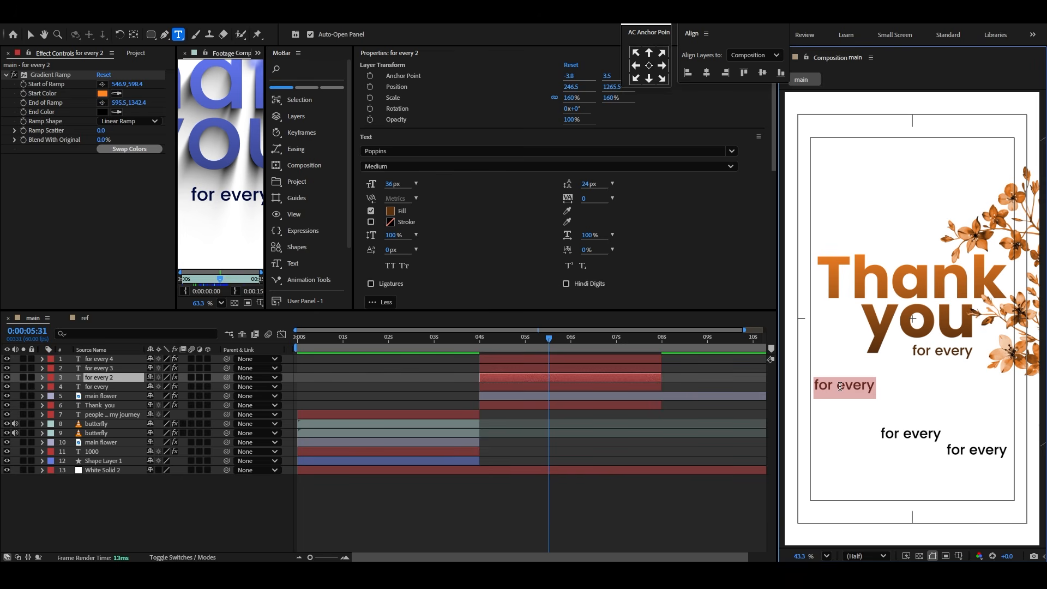
type("like")
left_click(828, 489)
left_click(936, 435)
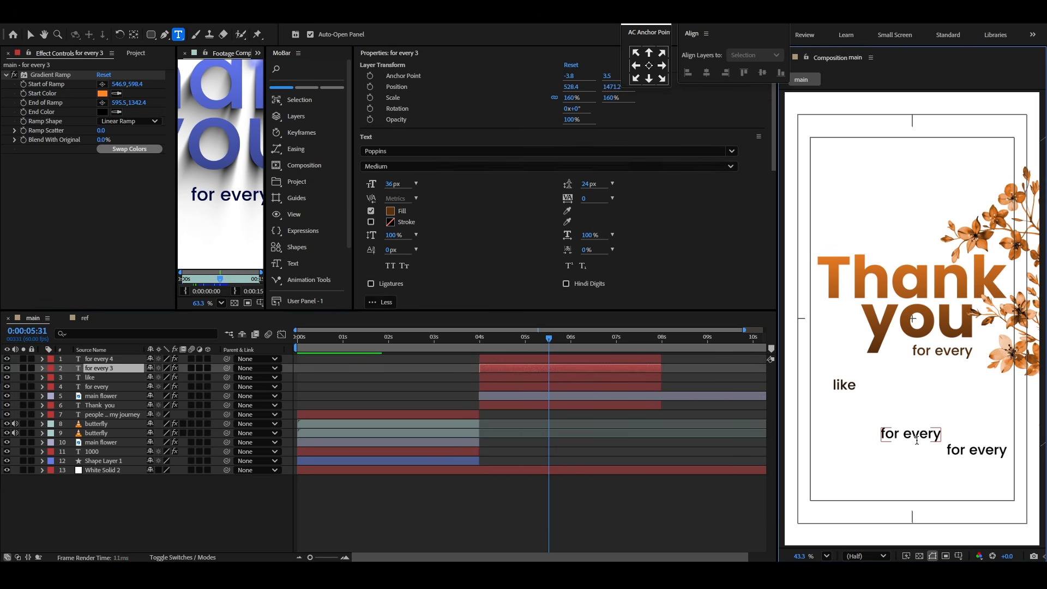
left_click(587, 329)
double_click(915, 431)
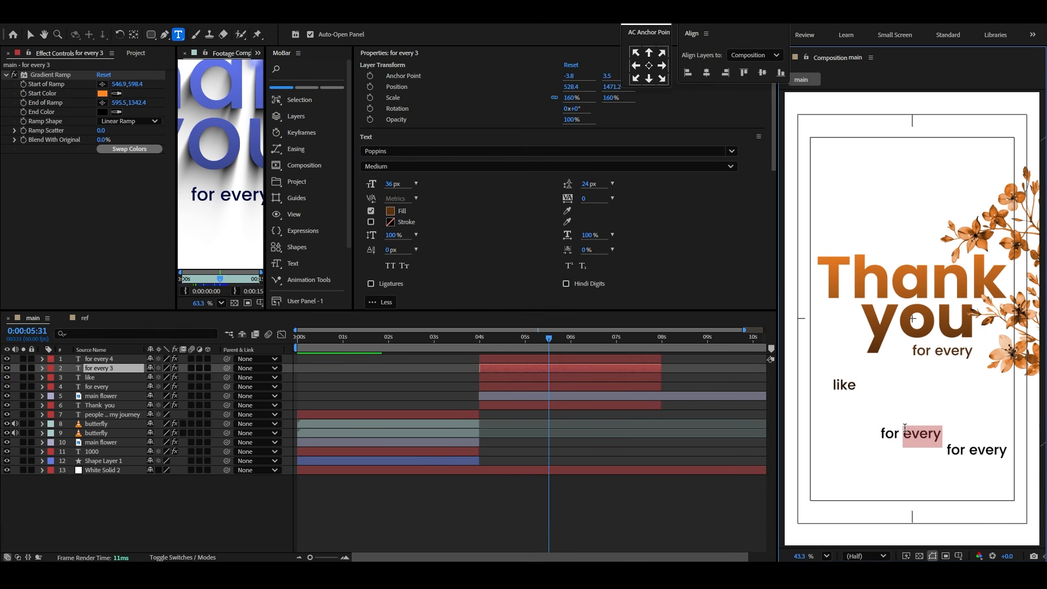
triple_click(904, 428)
type("comment")
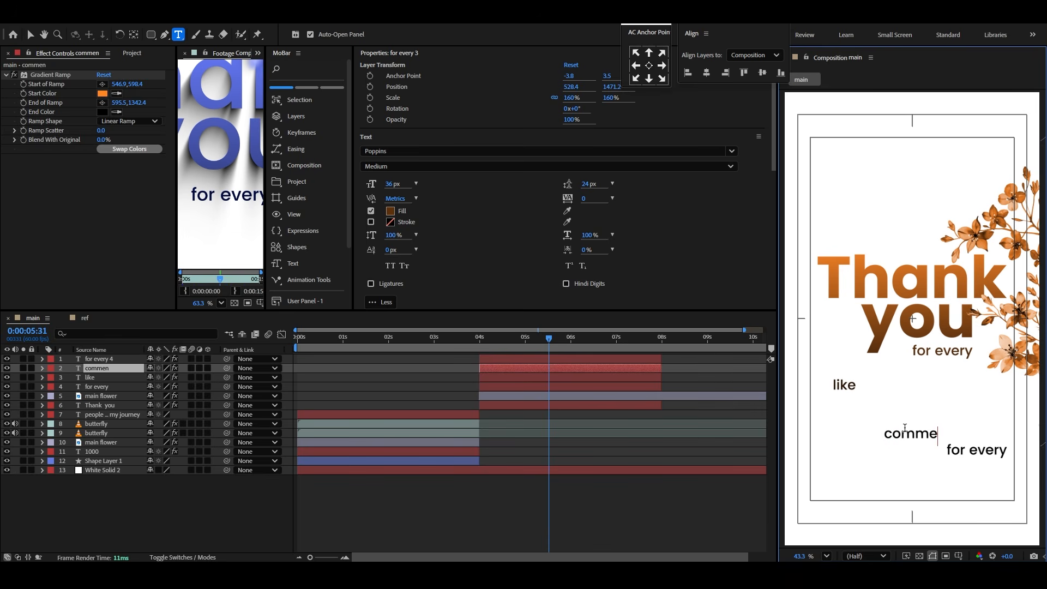
left_click(555, 512)
Step: Change the text of the remaining lower "for every" copy to "support"
left_click(976, 450)
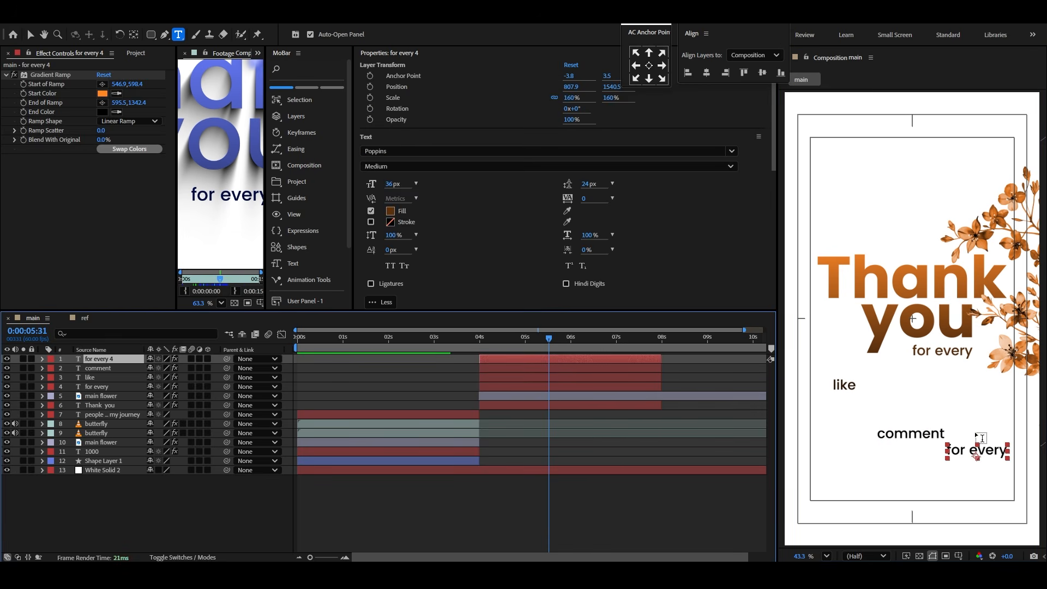
triple_click(984, 452)
type("s")
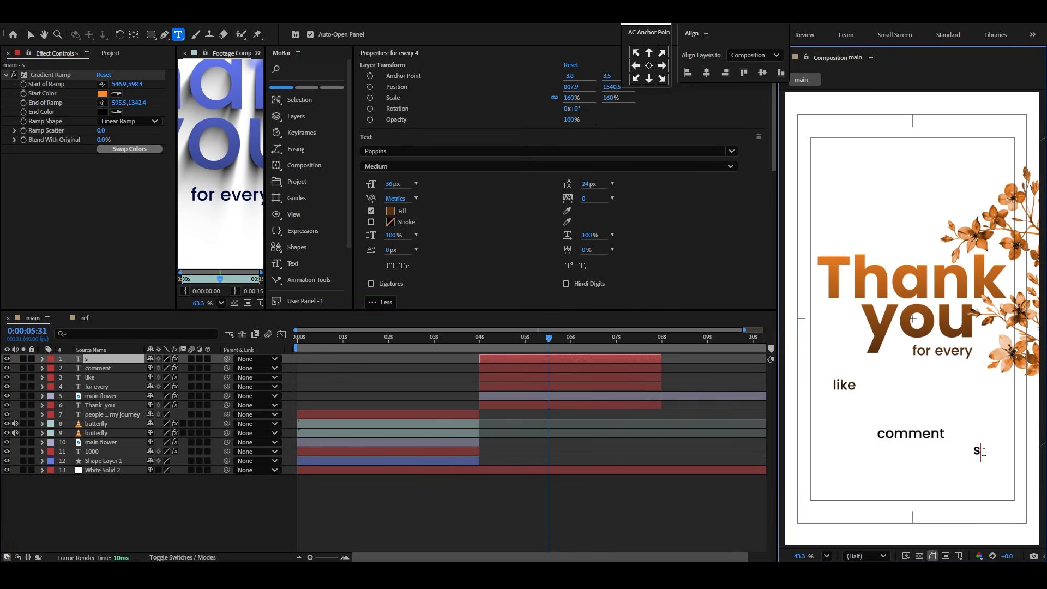
type("upport")
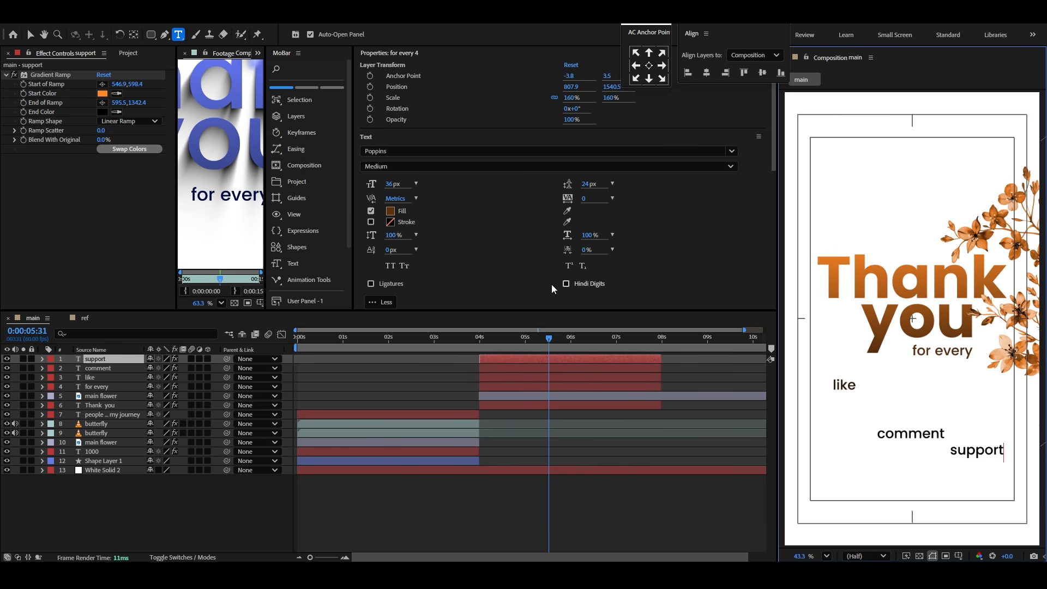
Step: Scale the "support", "comment" and "like" text layers together to 136.5%
left_click(30, 35)
left_click(120, 378, "shift")
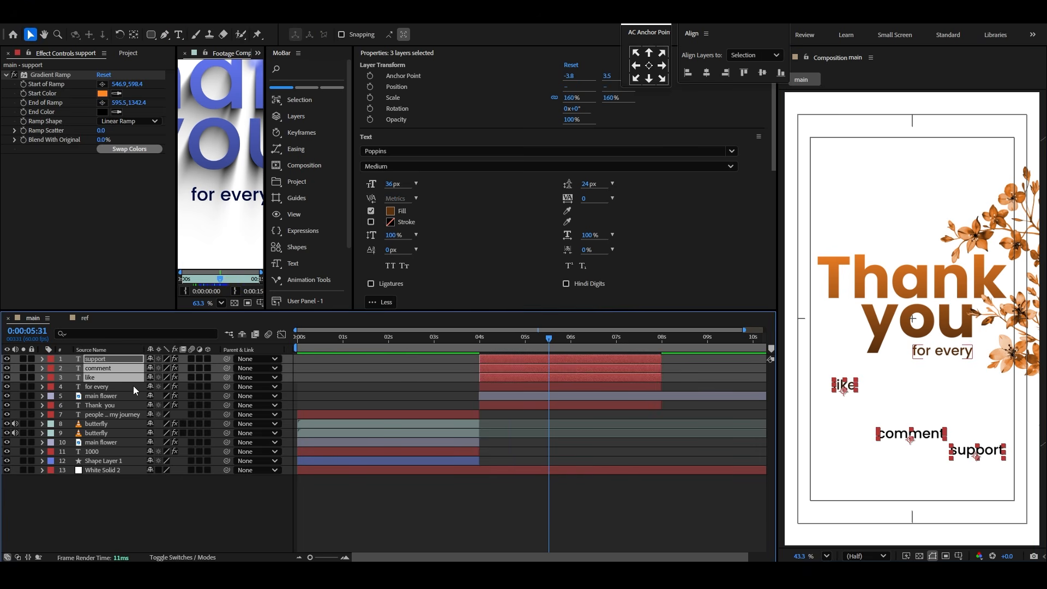
key("s")
left_click_drag(180, 387, 167, 387)
left_click(153, 516)
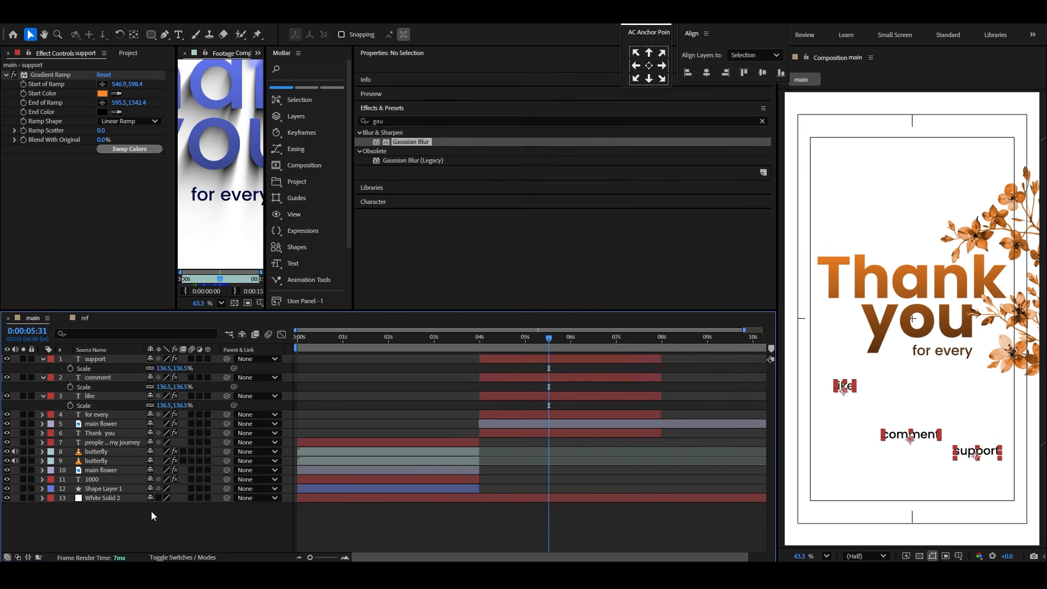
Step: Arrange "like", "comment" and "support" in a descending diagonal from left to right within the safe guides
scroll(845, 392, "up", 2)
left_click(855, 395)
left_click_drag(855, 395, 826, 384)
scroll(875, 445, "down", 2)
left_click_drag(999, 472, 1012, 460)
left_click(937, 453)
left_click_drag(937, 453, 936, 425)
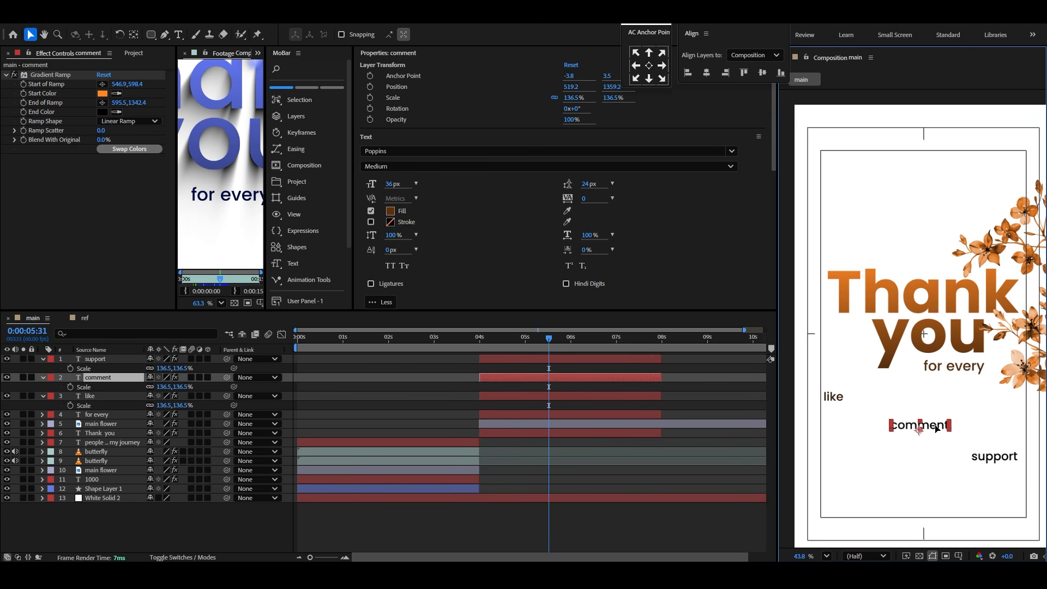
left_click(728, 507)
left_click(826, 555)
left_click(839, 338)
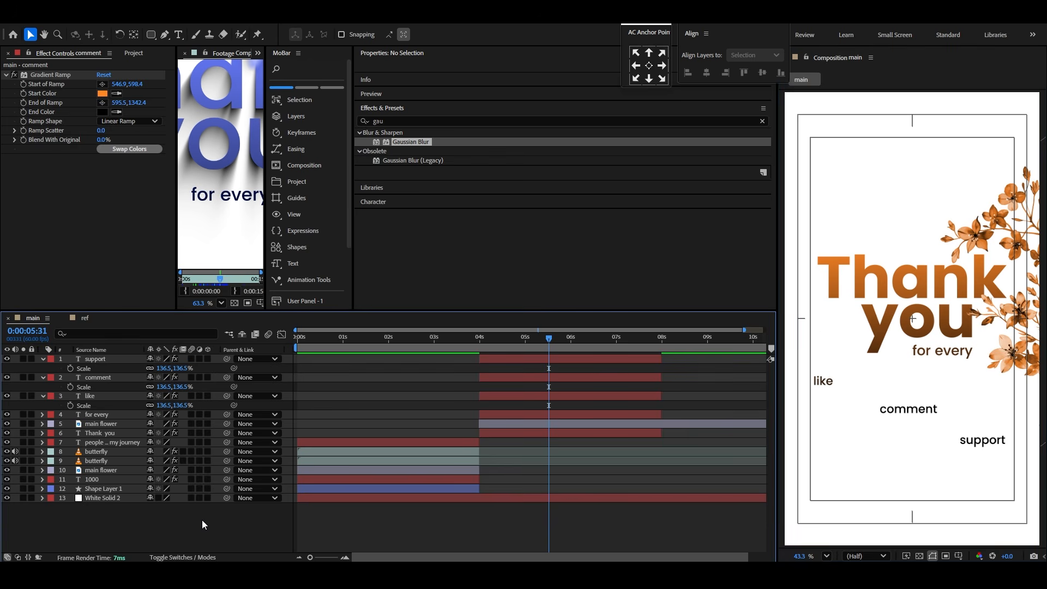
Step: Following the reference composition, draw a curved Pen path from "like" to "comment" with a 4 px stroke
left_click(84, 317)
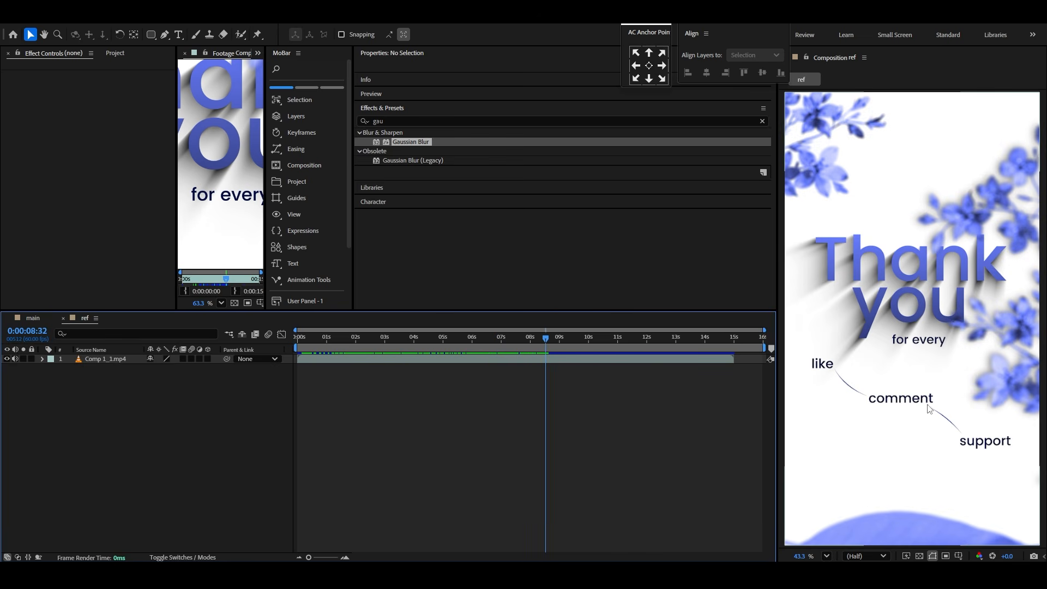
left_click(35, 318)
left_click(119, 500)
left_click(42, 396)
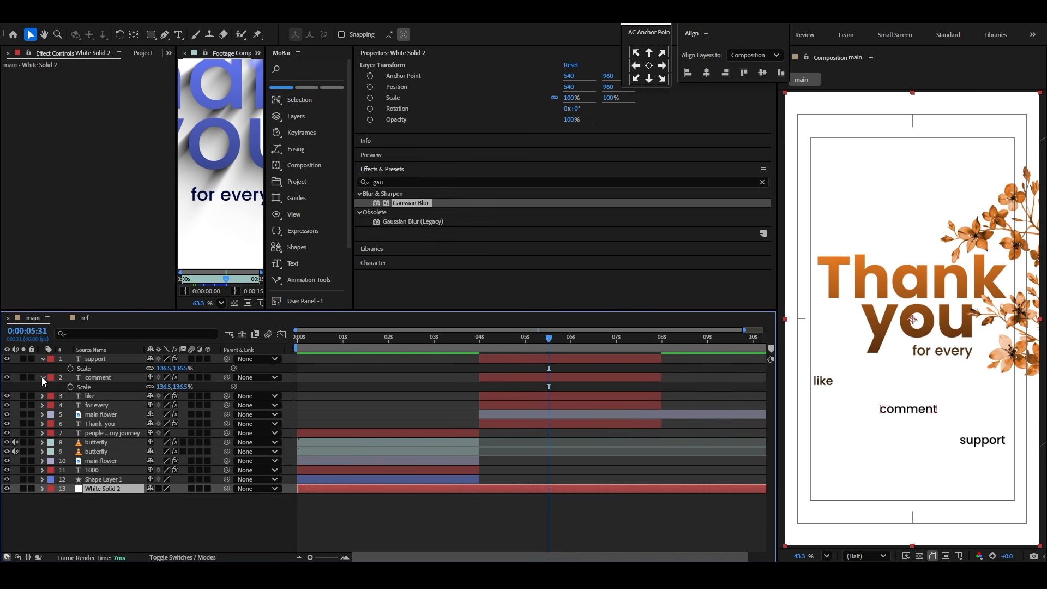
left_click(41, 377)
left_click(70, 489)
left_click(163, 36)
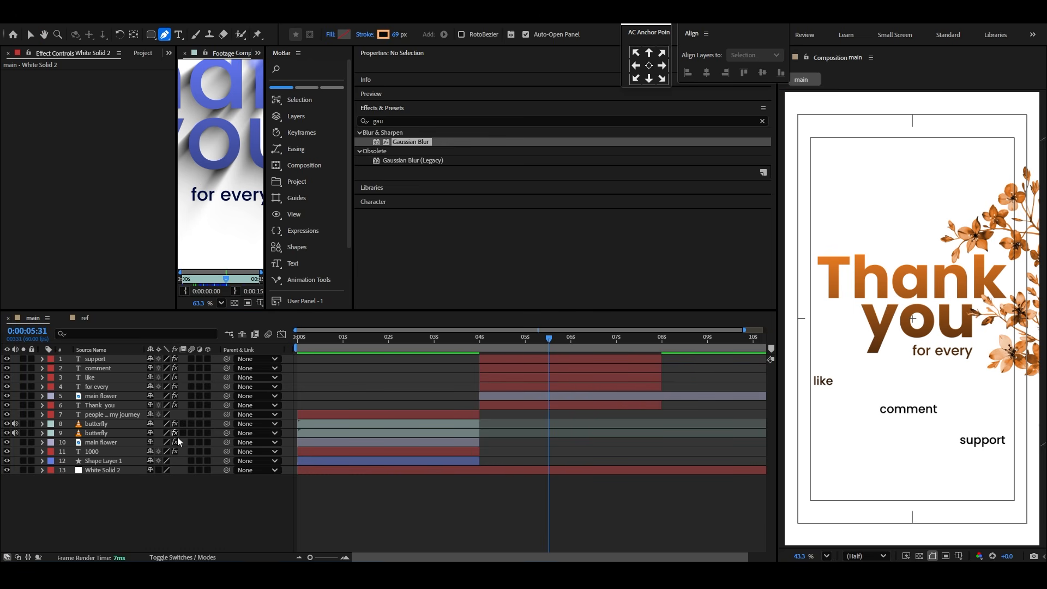
scroll(830, 408, "up", 4)
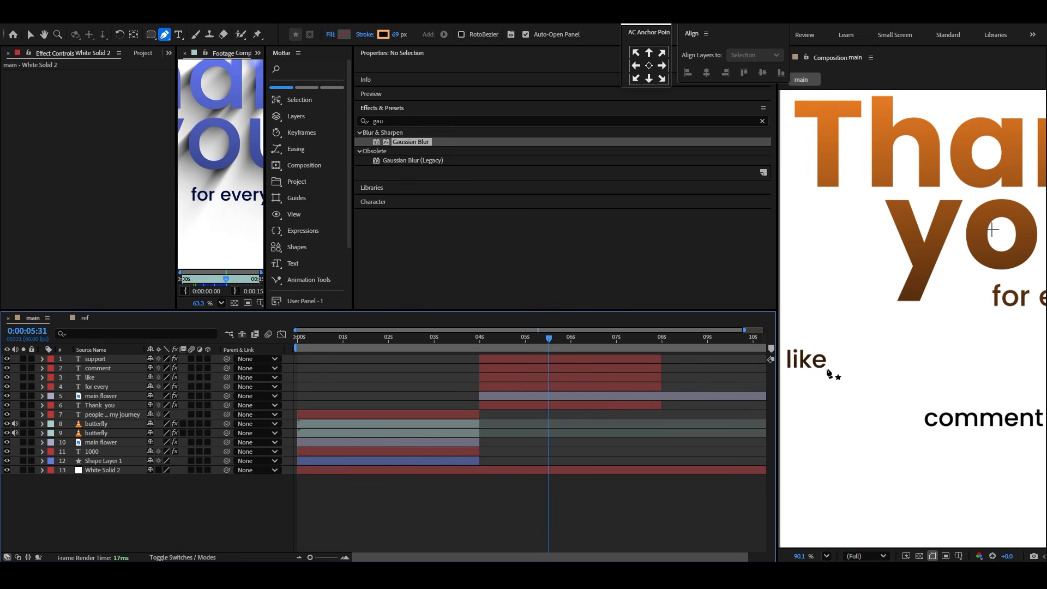
left_click(826, 366)
mouse_move(920, 412)
left_mouse_down()
mouse_move(970, 422)
mouse_move(976, 413)
left_mouse_up()
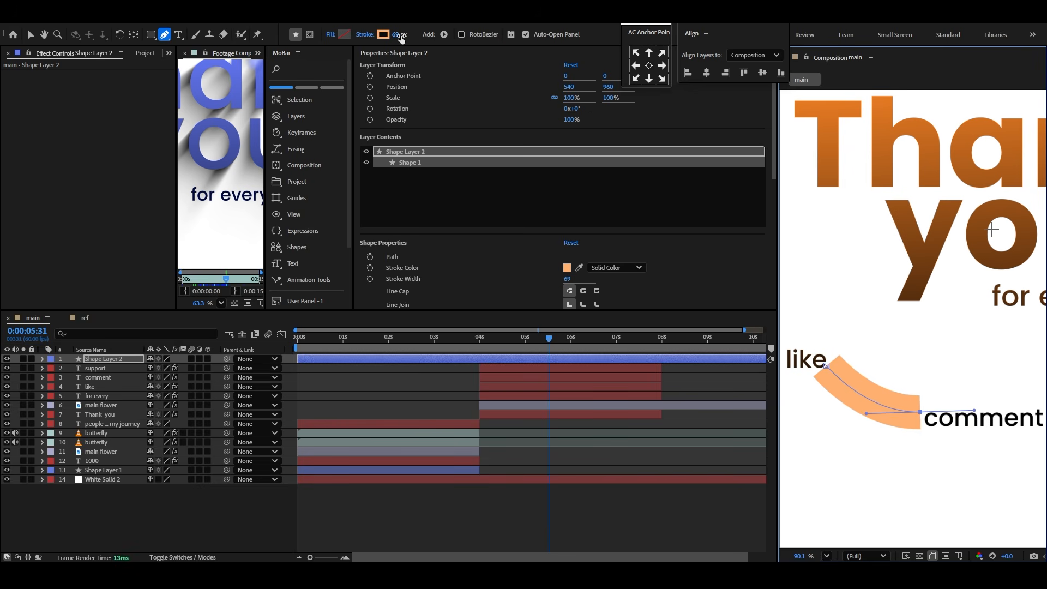
left_click_drag(401, 38, 370, 42)
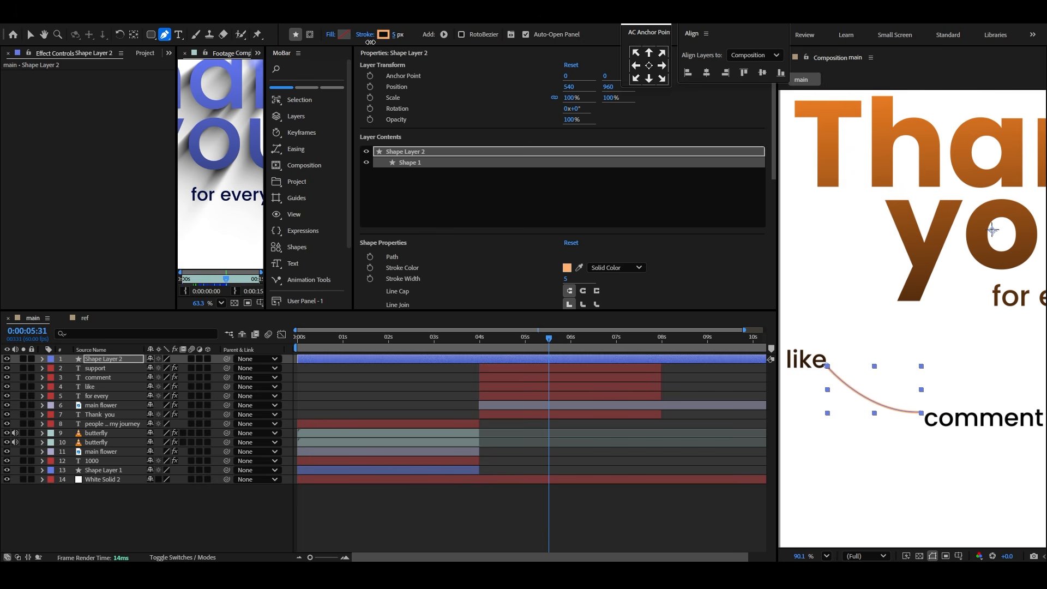
left_click(435, 493)
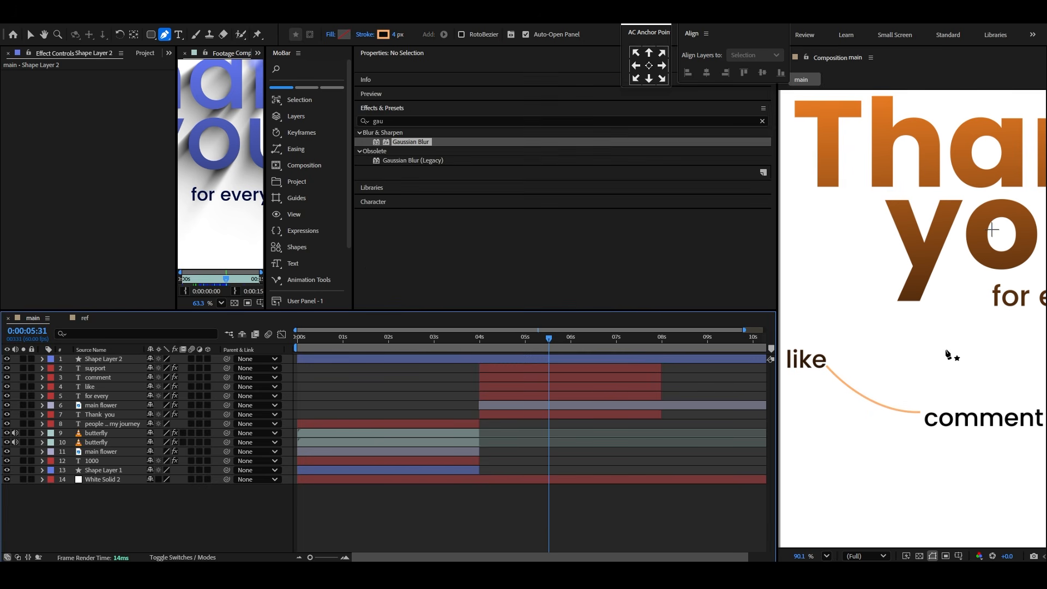
Step: Draw a second curved Pen path from the end of "comment" to the start of "support"
scroll(872, 369, "down", 5)
scroll(1016, 427, "up", 3)
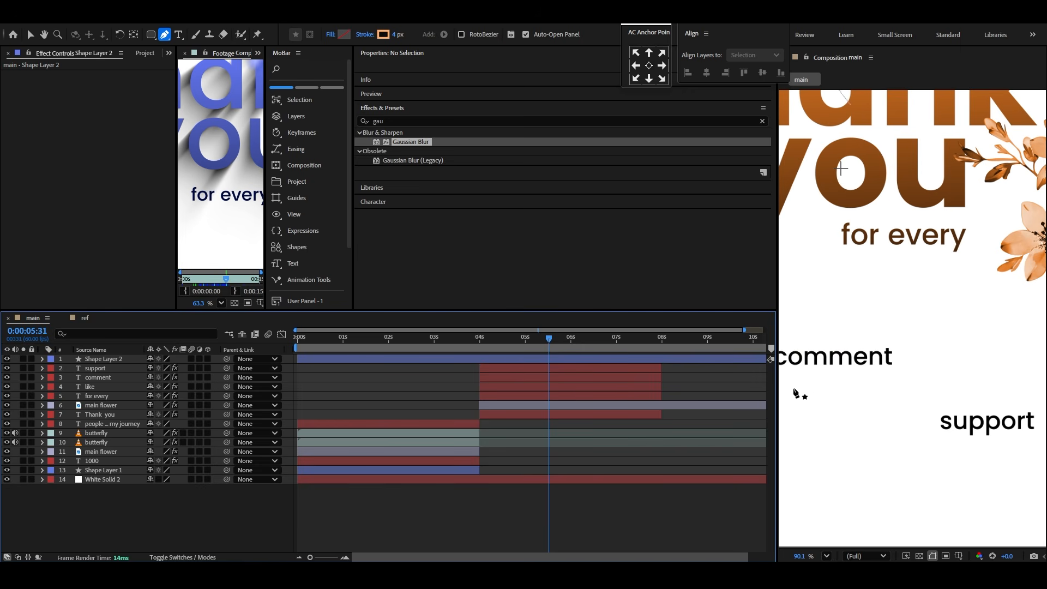
left_click(895, 363)
left_click_drag(942, 408, 955, 442)
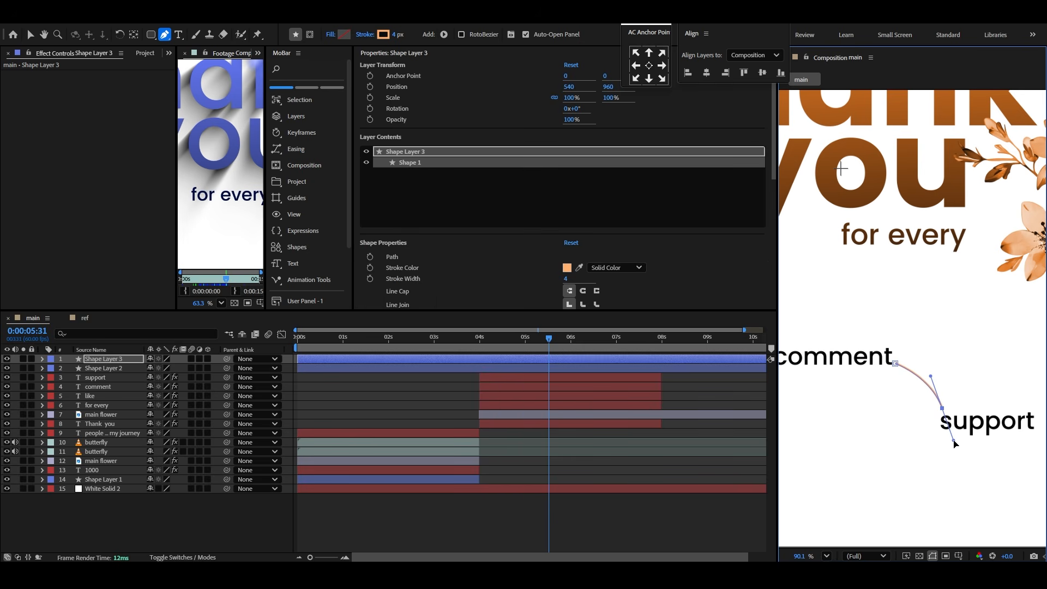
left_click(694, 530)
left_click(828, 555)
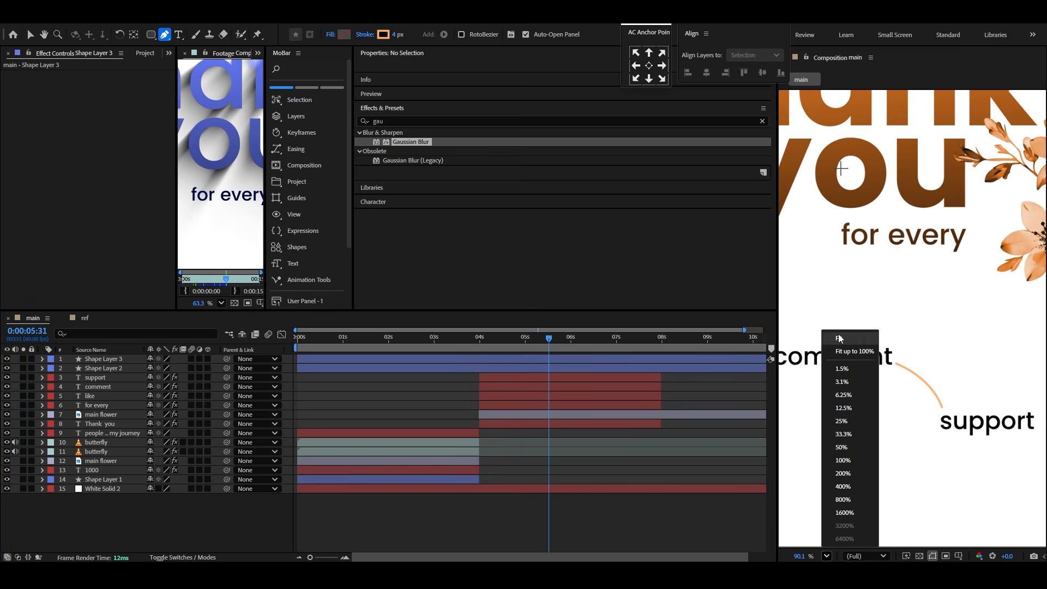
left_click(836, 346)
Step: Taper the stroke of the curve between "comment" and "support" with Start Length 50% and End Length 73%
left_click(41, 359)
left_click(50, 368)
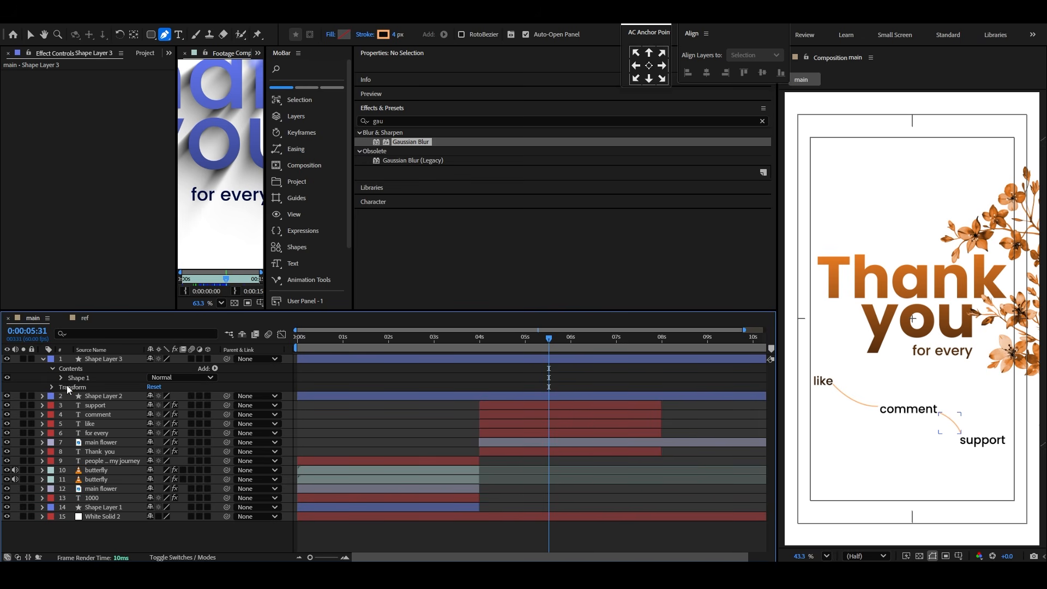
left_click(70, 396)
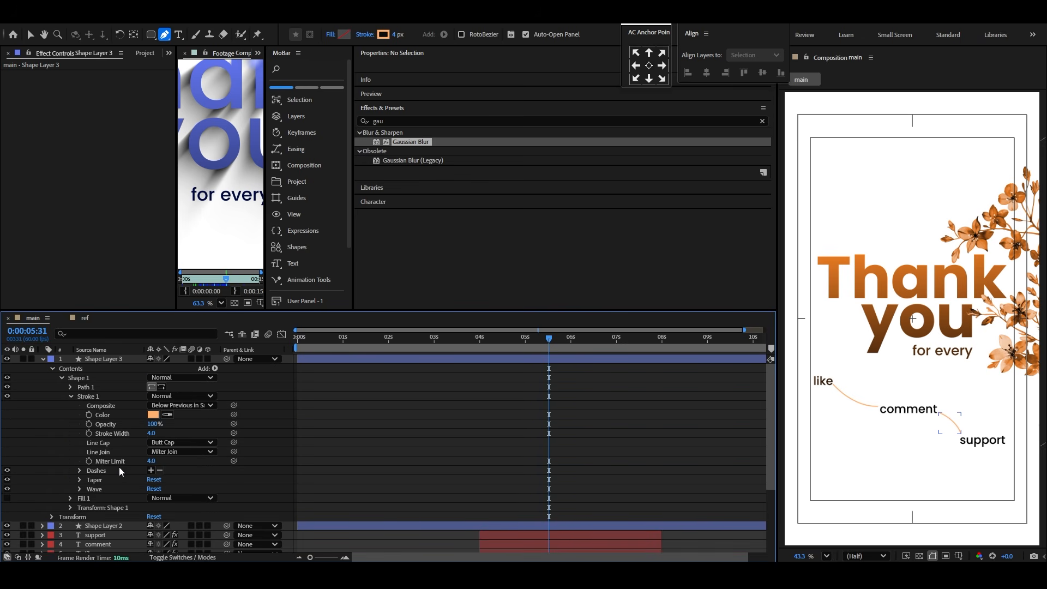
left_click(79, 479)
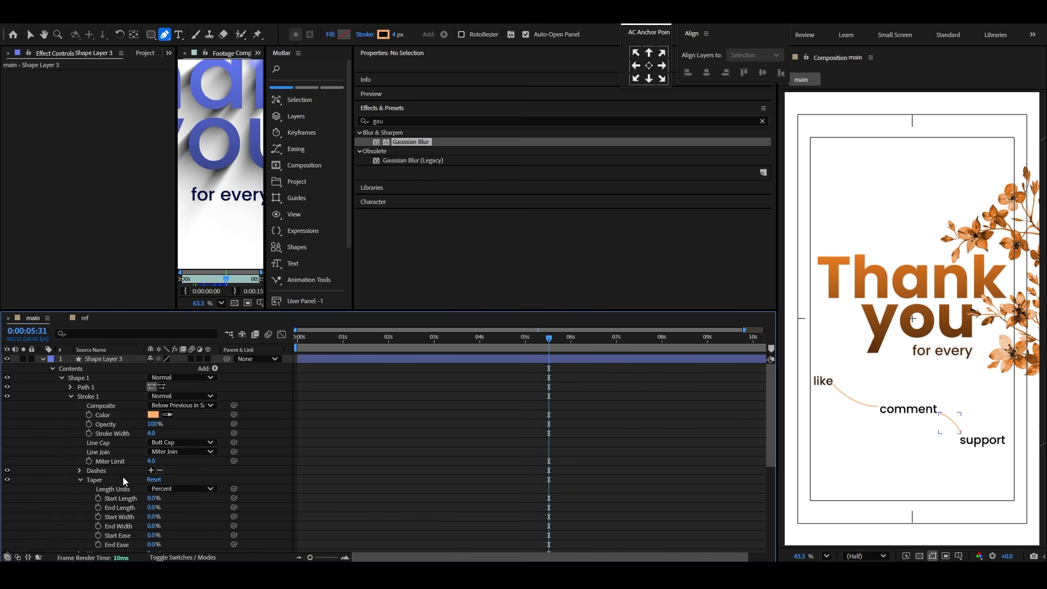
left_click(113, 362)
left_click(30, 34)
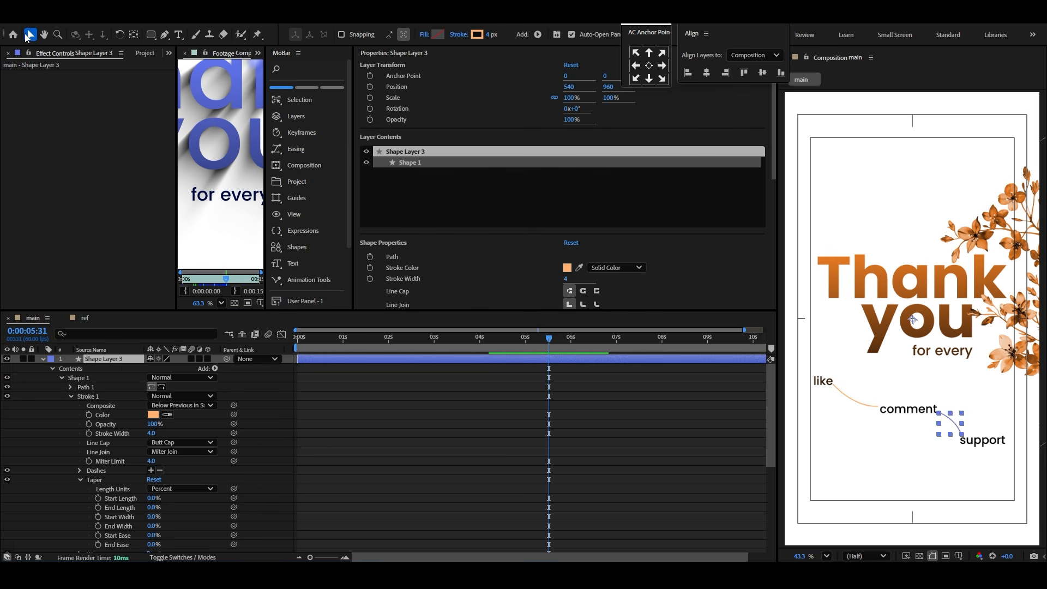
scroll(977, 442, "up", 5)
scroll(977, 442, "up", 2)
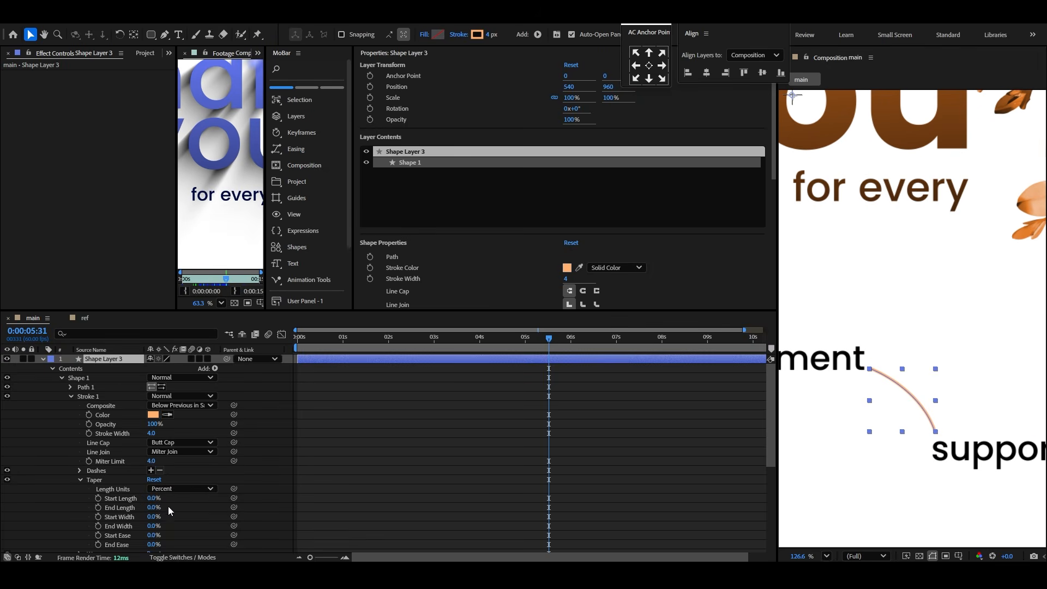
left_click_drag(152, 500, 189, 506)
left_click(426, 462)
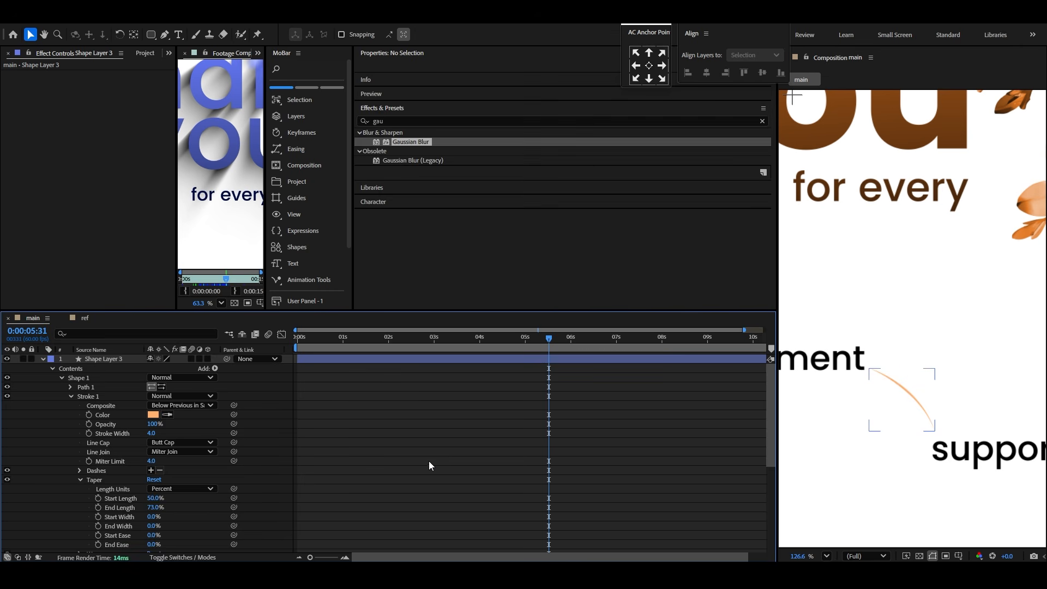
Step: Taper the stroke of the curve between "like" and "comment" with Start Length 44% and End Length 72%
scroll(821, 403, "down", 4)
scroll(822, 402, "up", 4)
left_click(873, 376)
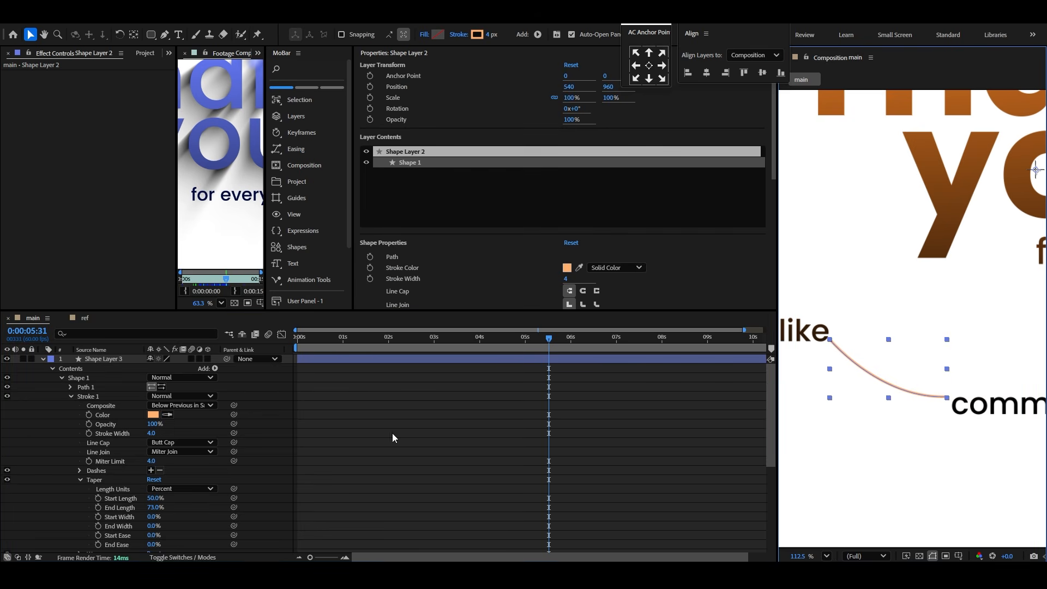
left_click(41, 428)
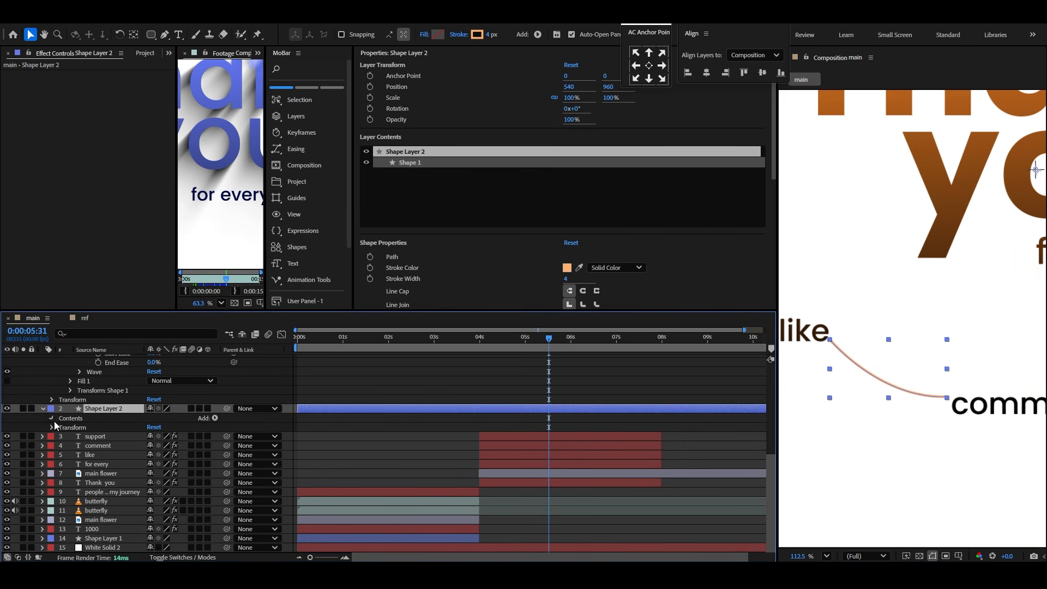
left_click(54, 421)
left_click(63, 420)
left_click(71, 436)
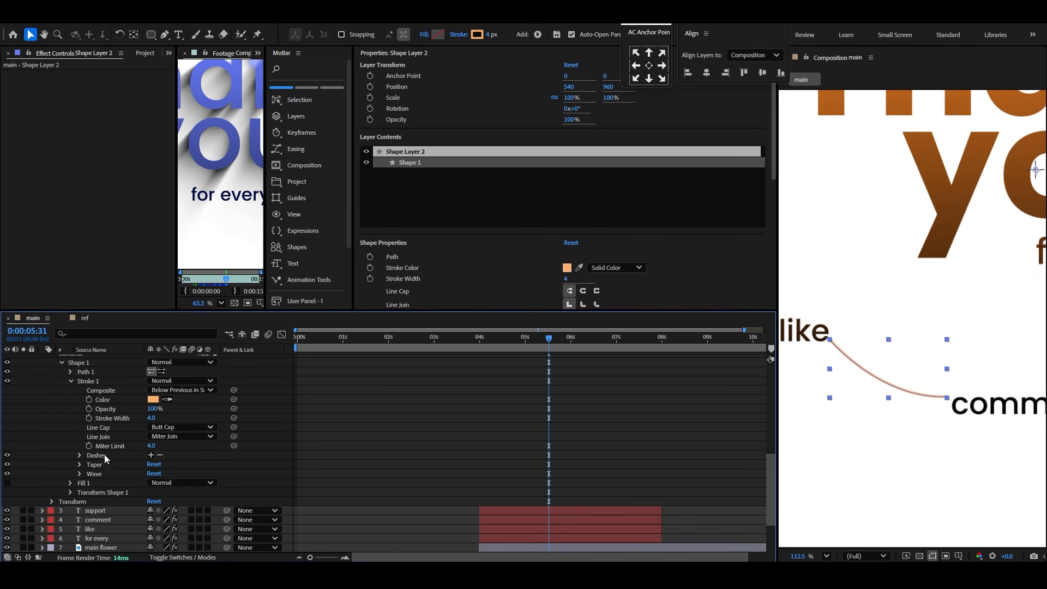
left_click(79, 465)
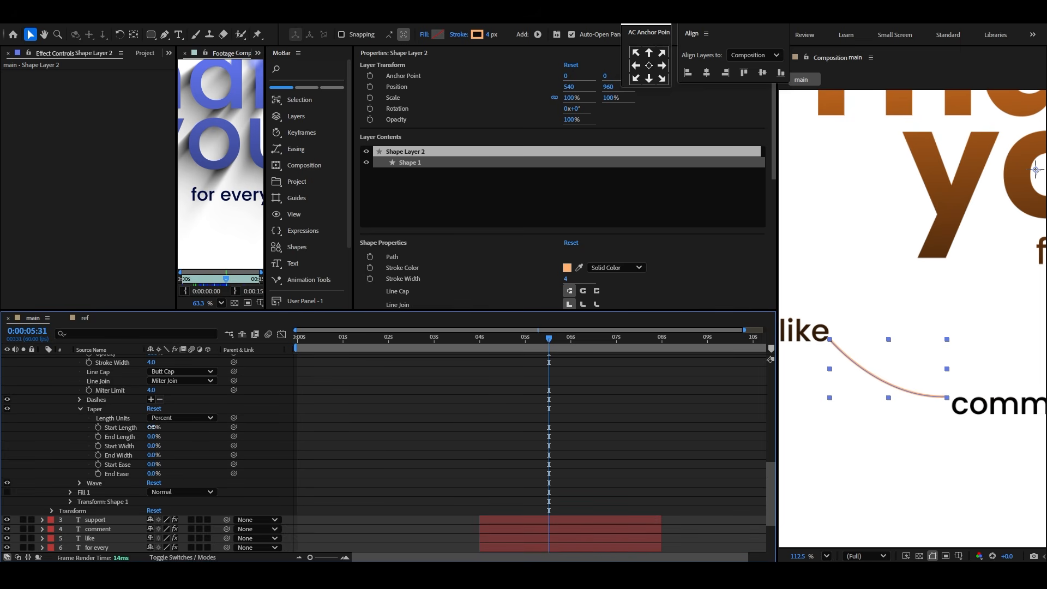
left_click_drag(152, 427, 178, 436)
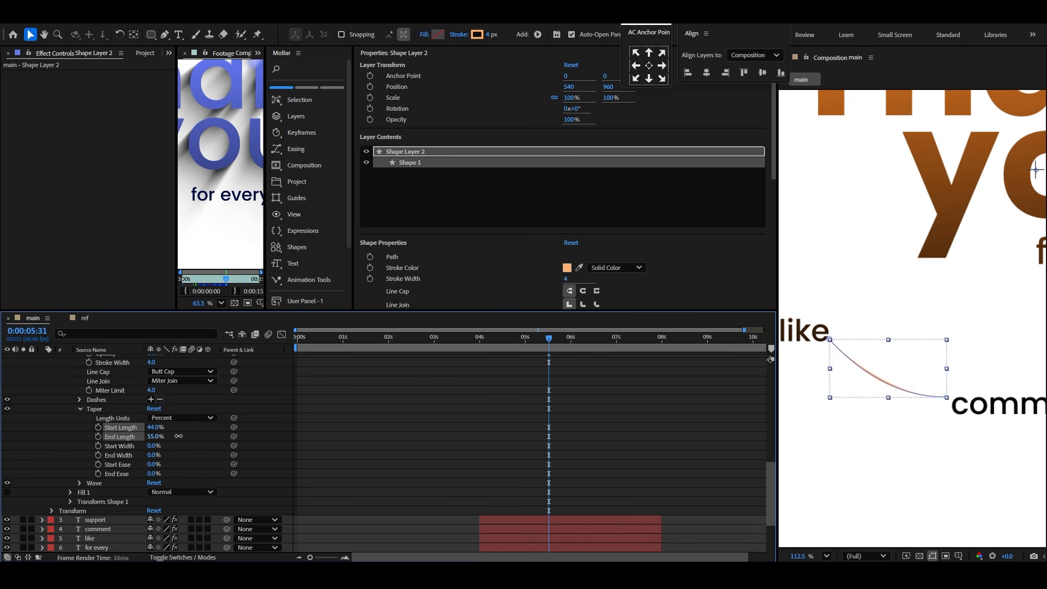
left_click(427, 421)
scroll(35, 390, "up", 10)
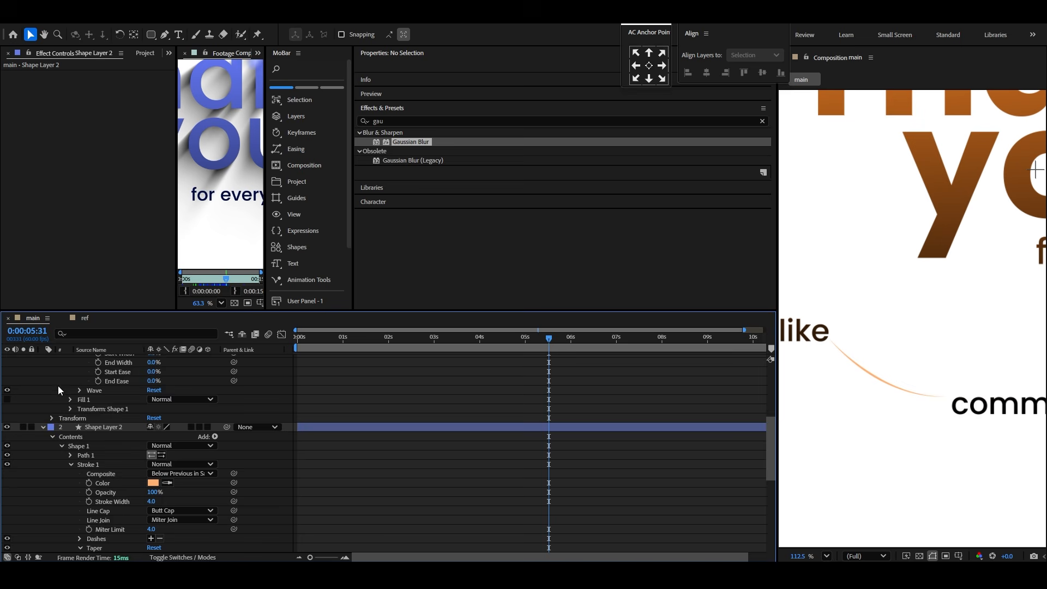
Step: Shift both curve layers in time so they start at 4 s, together with the "Thank you" scene's text layers
left_click(42, 360)
left_click(42, 368)
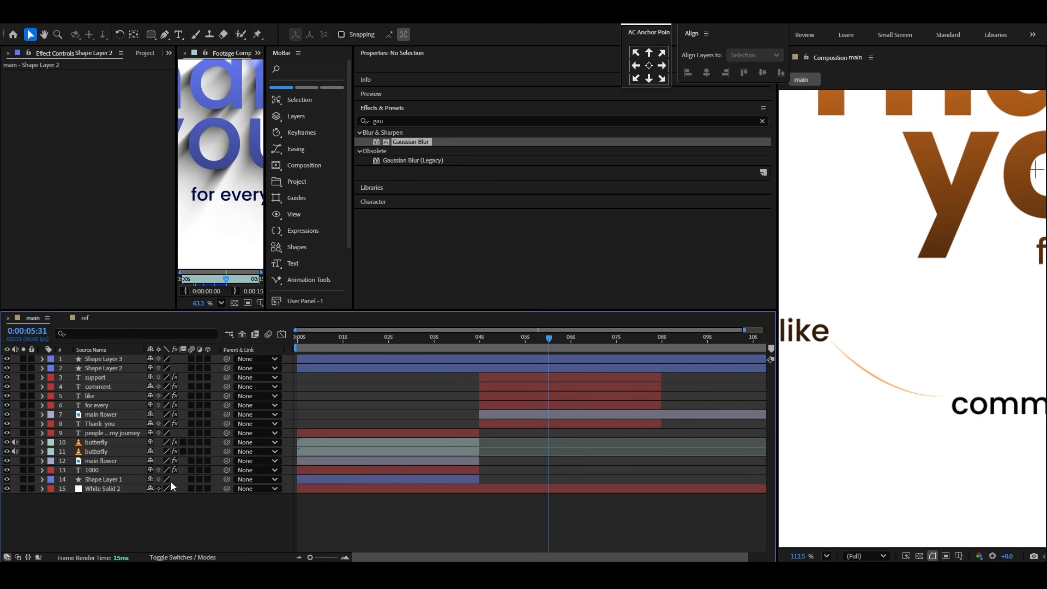
left_click(323, 368)
left_click(326, 360, "shift")
left_click_drag(327, 370, 552, 370)
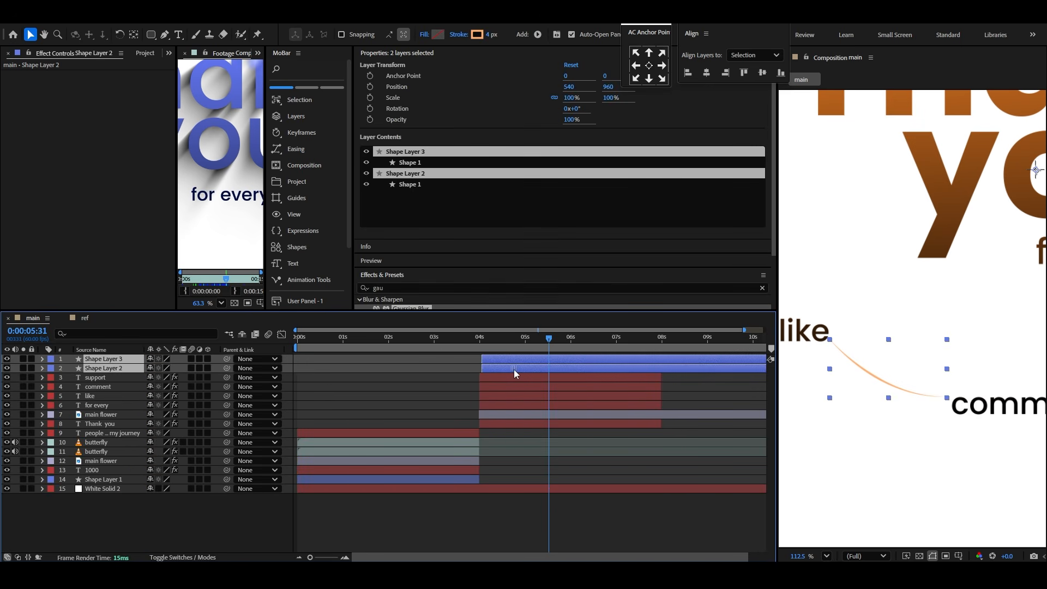
scroll(816, 399, "down", 5)
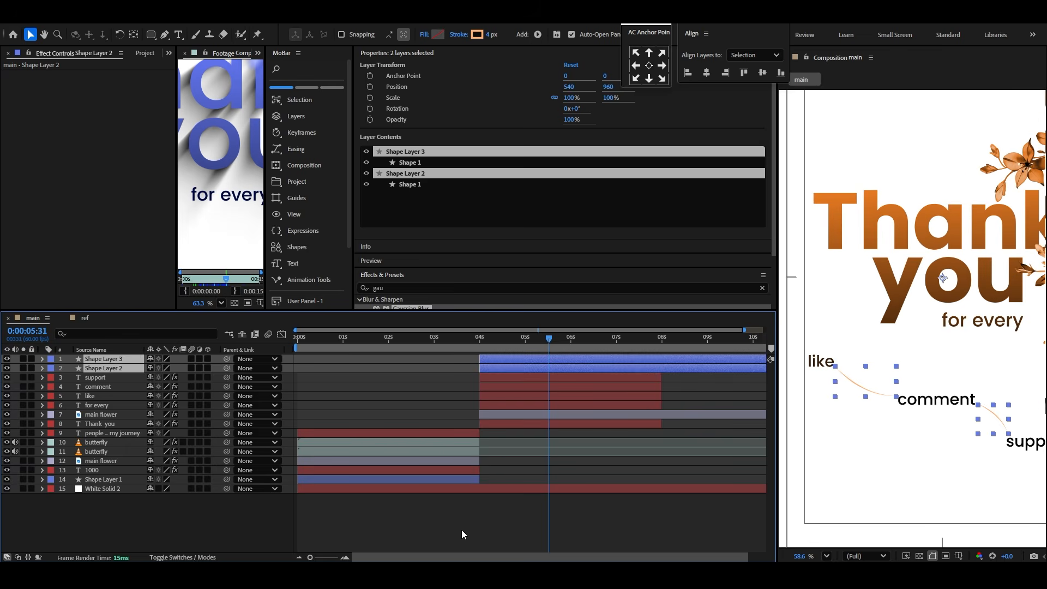
left_click(818, 401)
Step: Add Trim Paths to the curve between "like" and "comment" and keyframe its End from 0% so the full line is drawn by 0:00:05:31
left_click(499, 368)
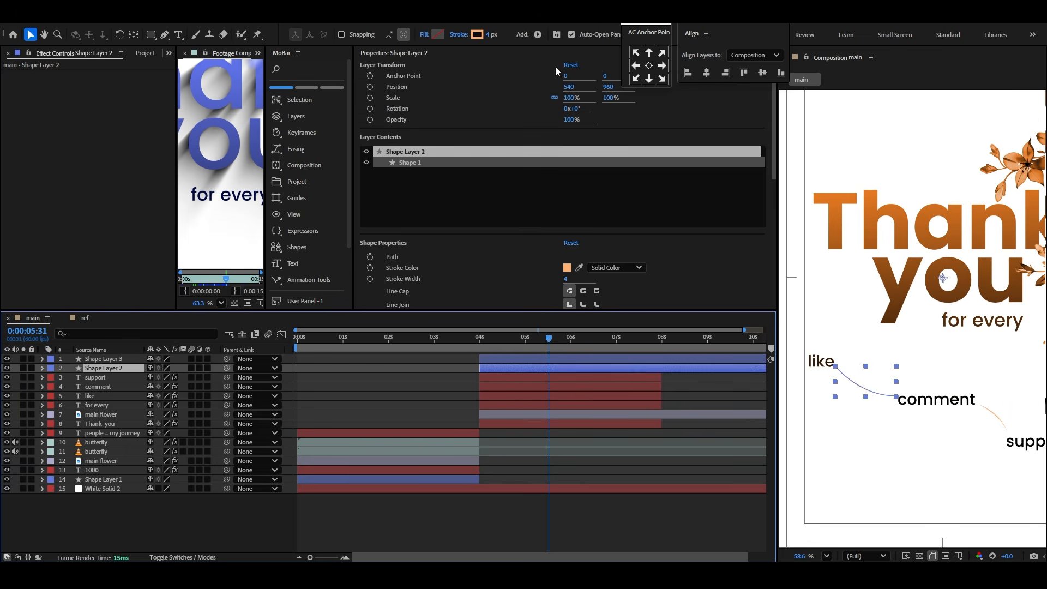
left_click(537, 35)
left_click(572, 218)
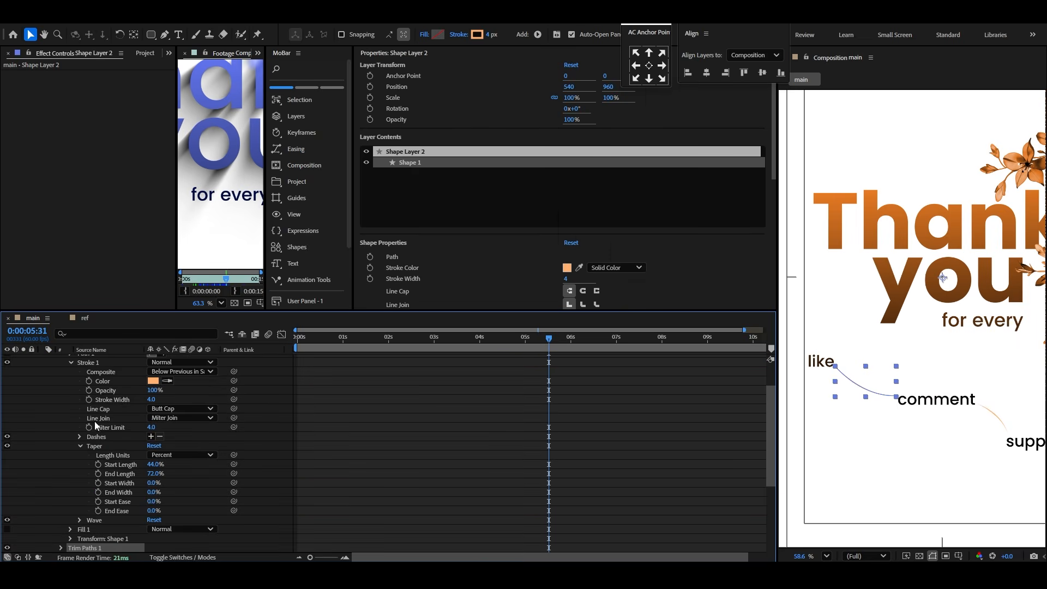
scroll(94, 422, "down", 5)
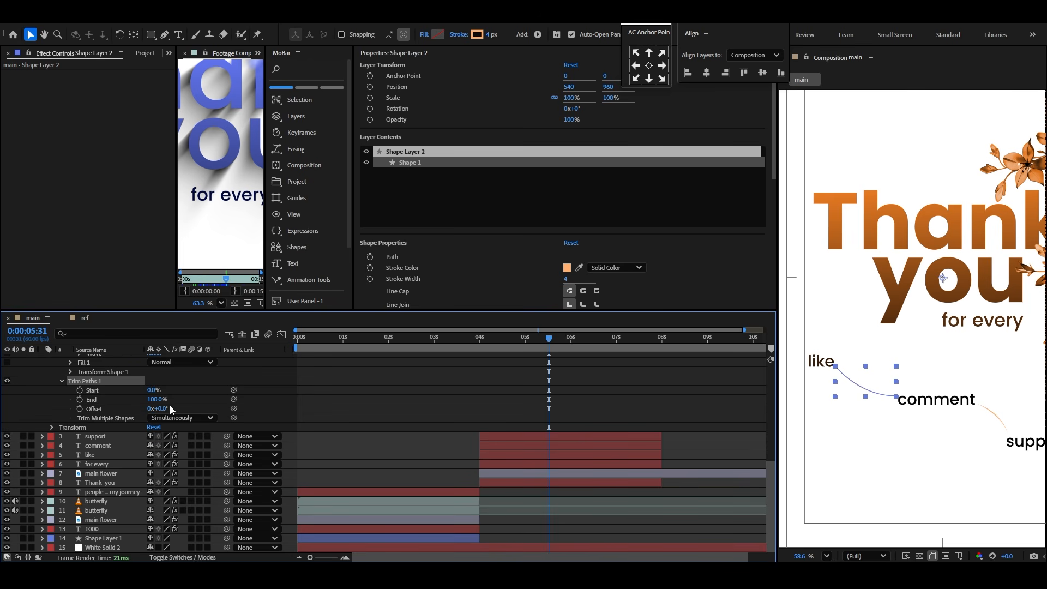
left_click_drag(154, 400, 109, 403)
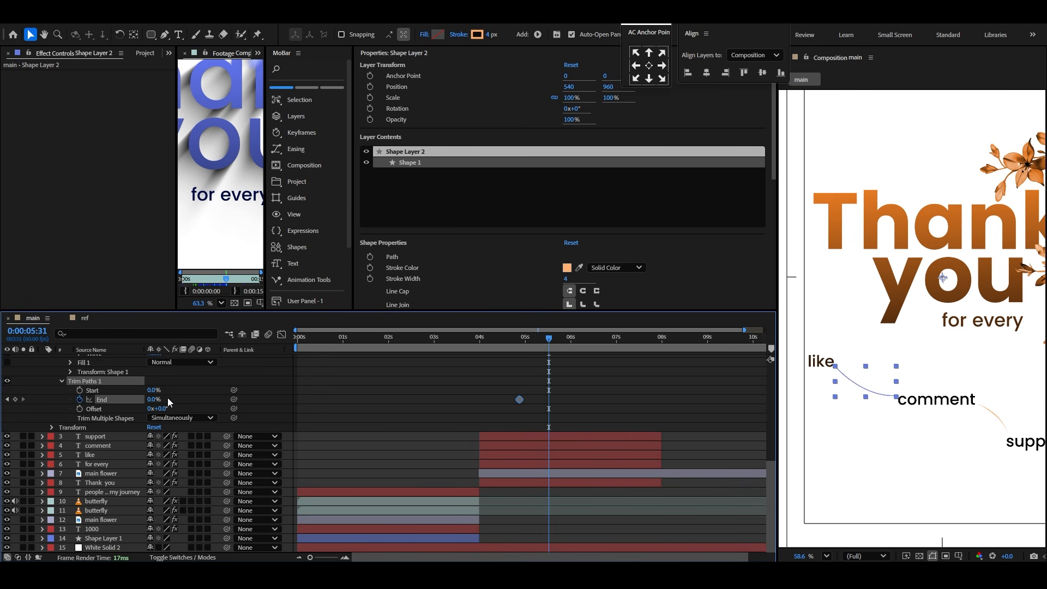
scroll(414, 407, "up", 10)
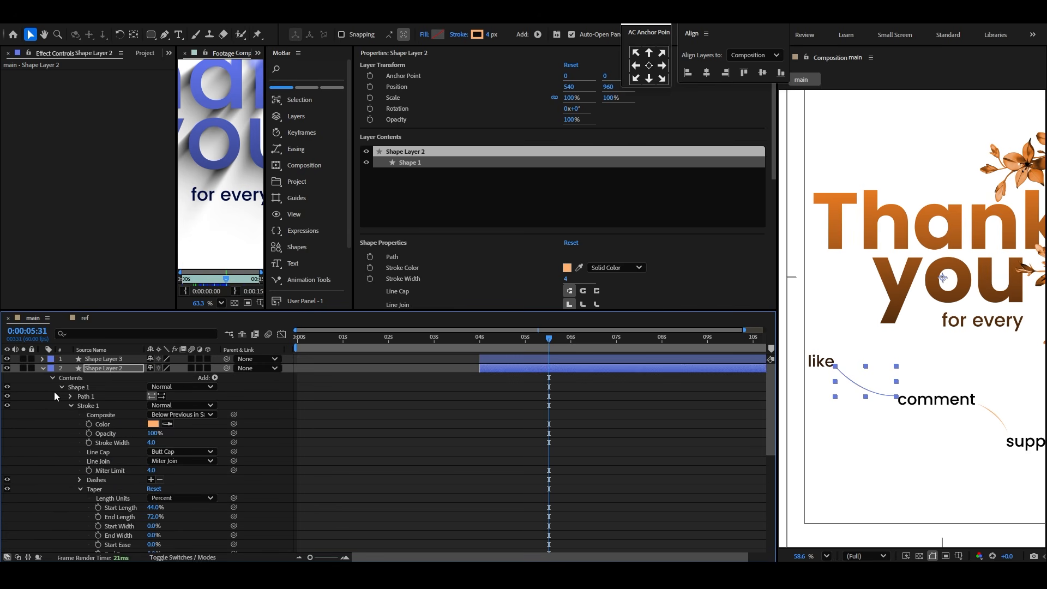
Step: Collapse the properties of the "like"–"comment" curve and open those of the curve between "comment" and "support"
left_click(42, 368)
left_click(42, 359)
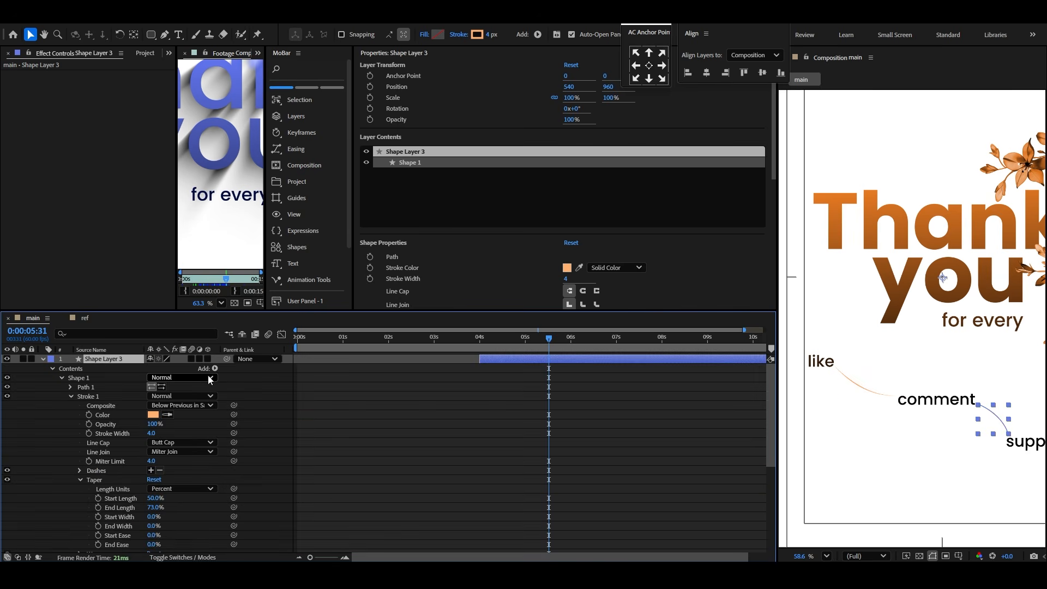
Step: Add Trim Paths to Shape Layer 3 and keyframe its End from 0% to 100%, finishing at 0:00:05:31
left_click(215, 368)
left_click(254, 308)
scroll(119, 421, "down", 4)
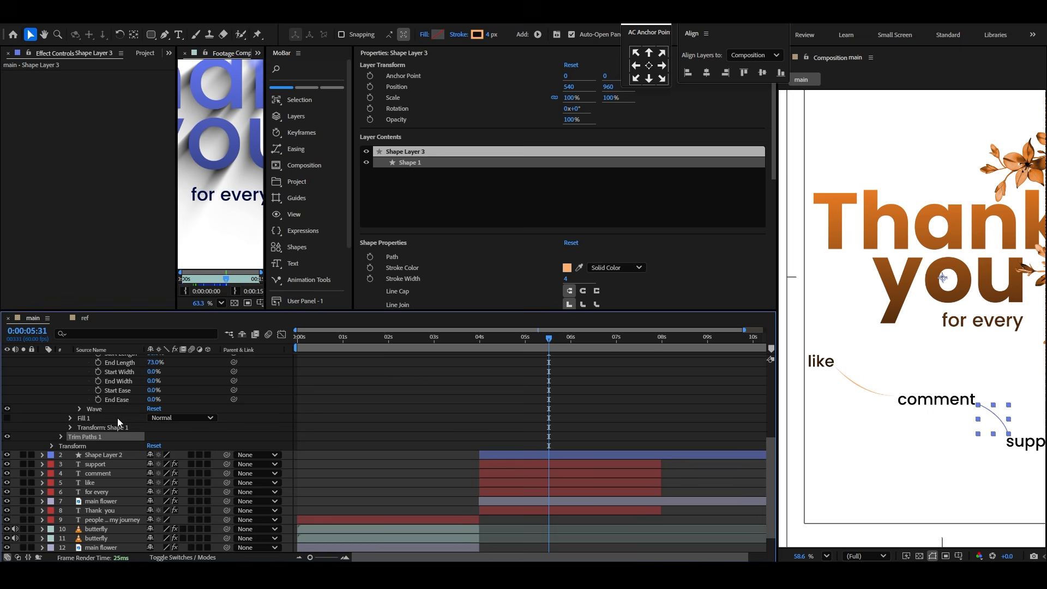
left_click(61, 436)
left_click_drag(155, 399, 71, 404)
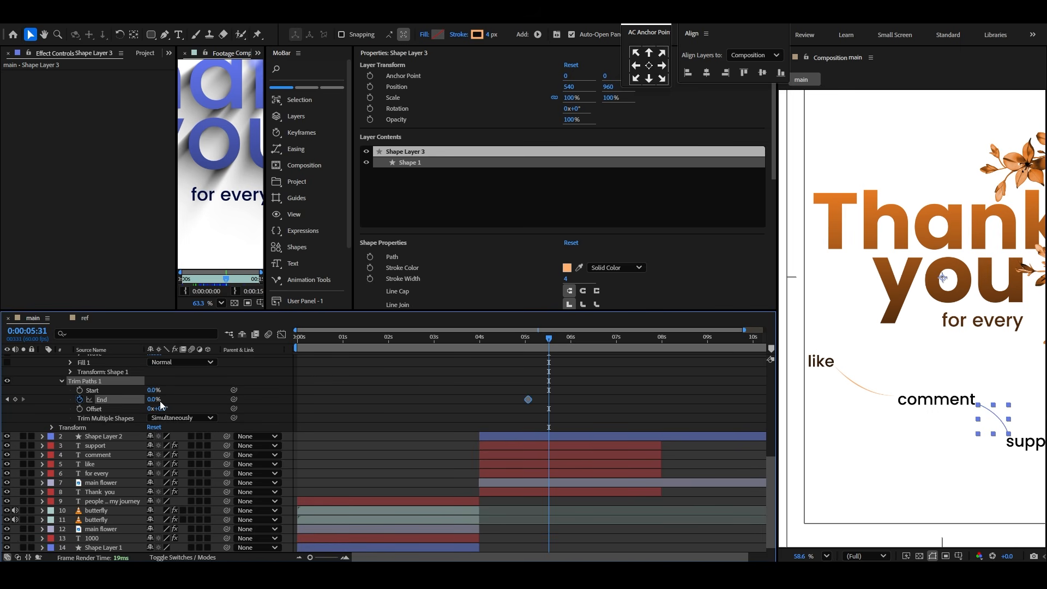
scroll(48, 378, "up", 4)
left_click(42, 359)
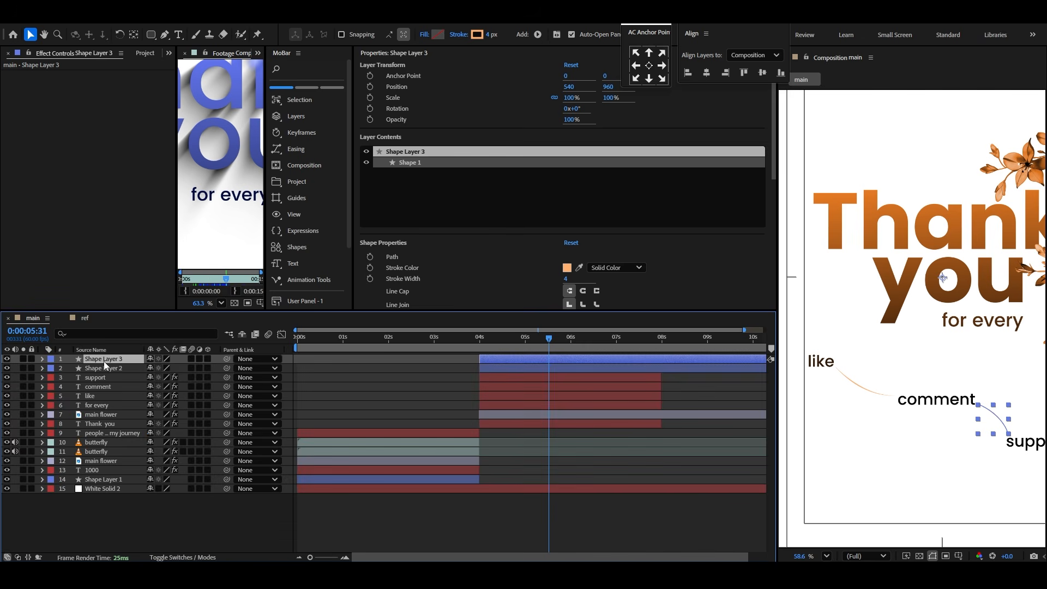
Step: Reveal the keyframes of both curved line layers and align Shape Layer 3's first End keyframe with Shape Layer 2's
left_click(530, 367, "shift")
key("u")
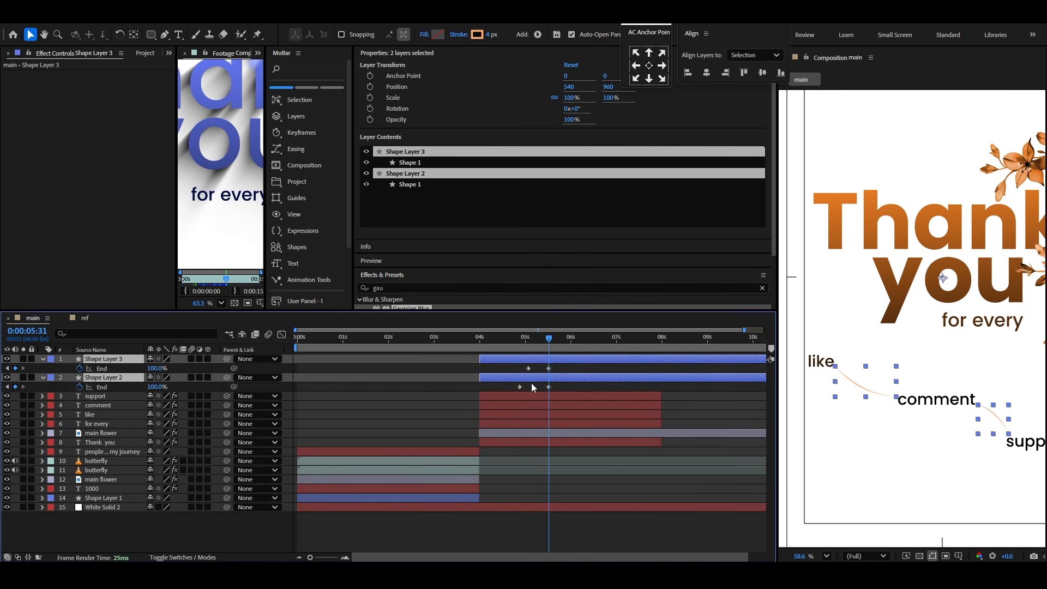
scroll(531, 383, "up", 2)
left_click_drag(525, 368, 507, 371)
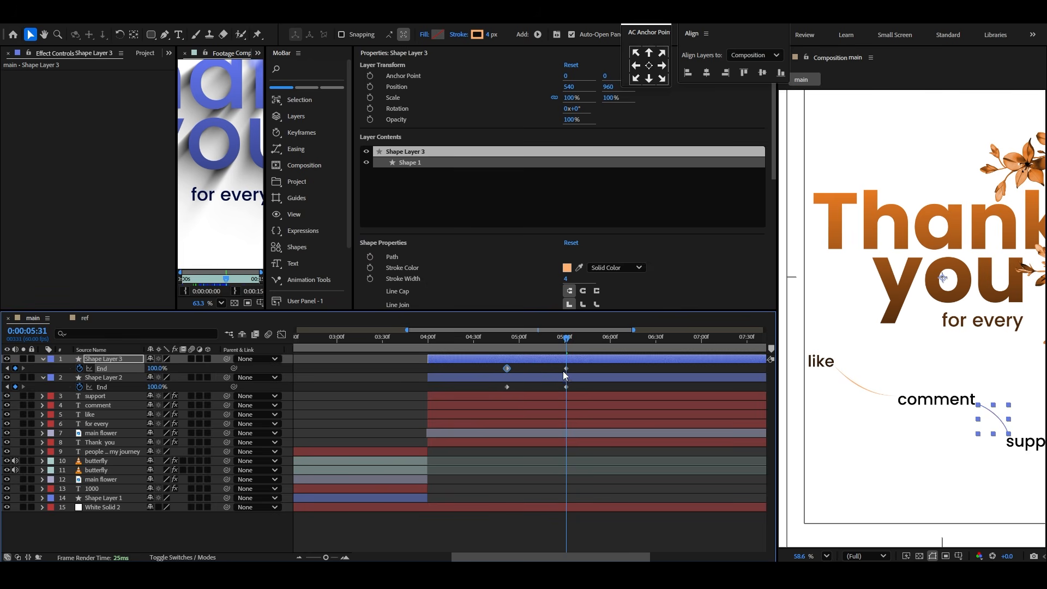
Step: Apply Easy Ease to both layers' End keyframes and shape their speed graph to peak early with a long slowdown
left_click_drag(577, 367, 489, 388)
key("F9")
left_click(283, 335)
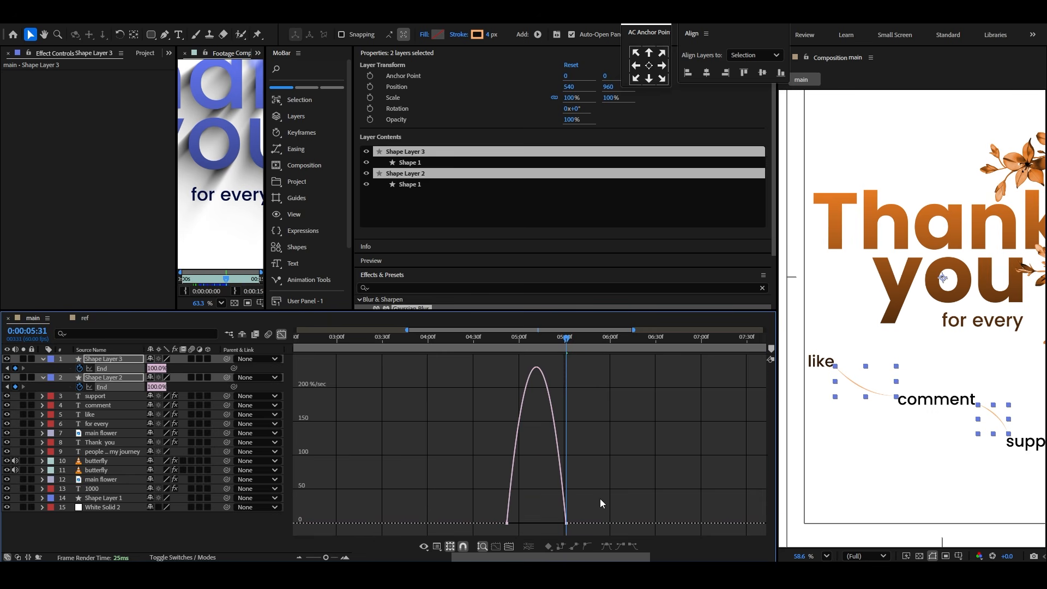
left_click_drag(599, 499, 521, 521)
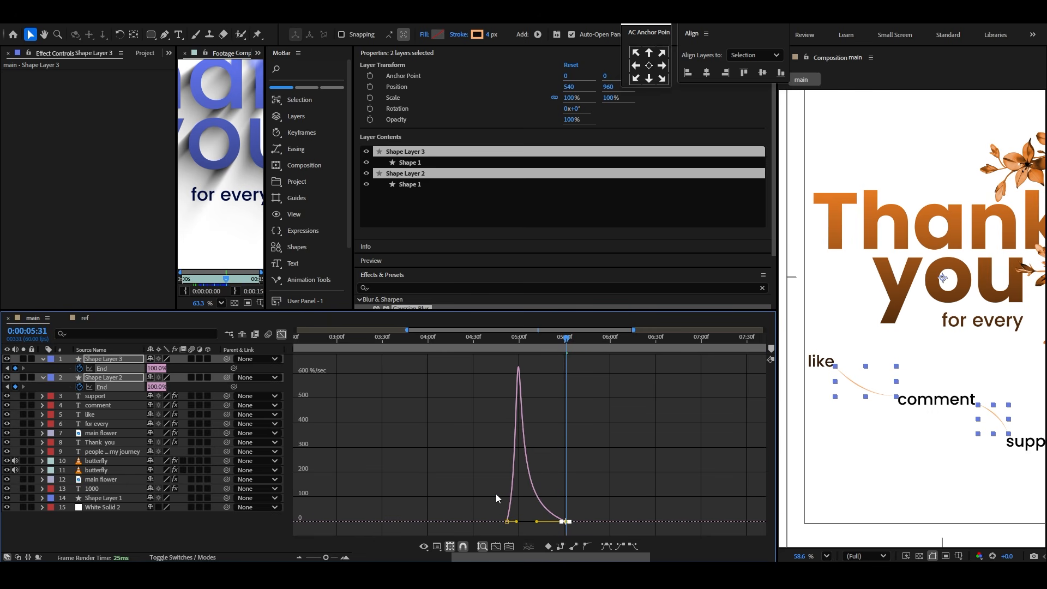
left_click(283, 334)
Step: Move both layers' starting End keyframes to 0:00:04:00 and preview the line animation
left_click_drag(493, 363, 508, 388)
left_click_drag(424, 385, 426, 385)
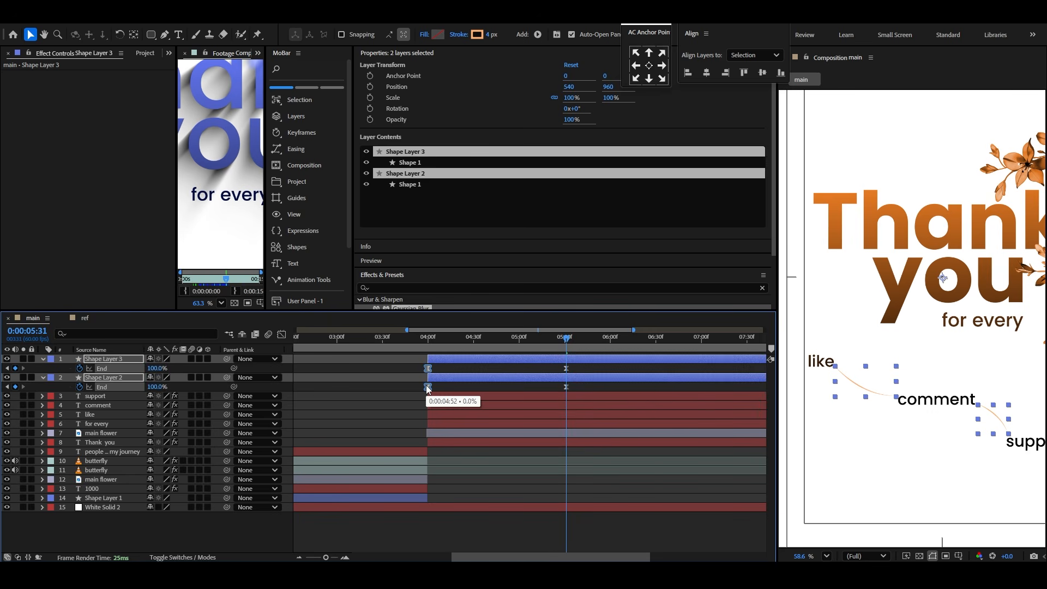
left_click(428, 338)
key("space")
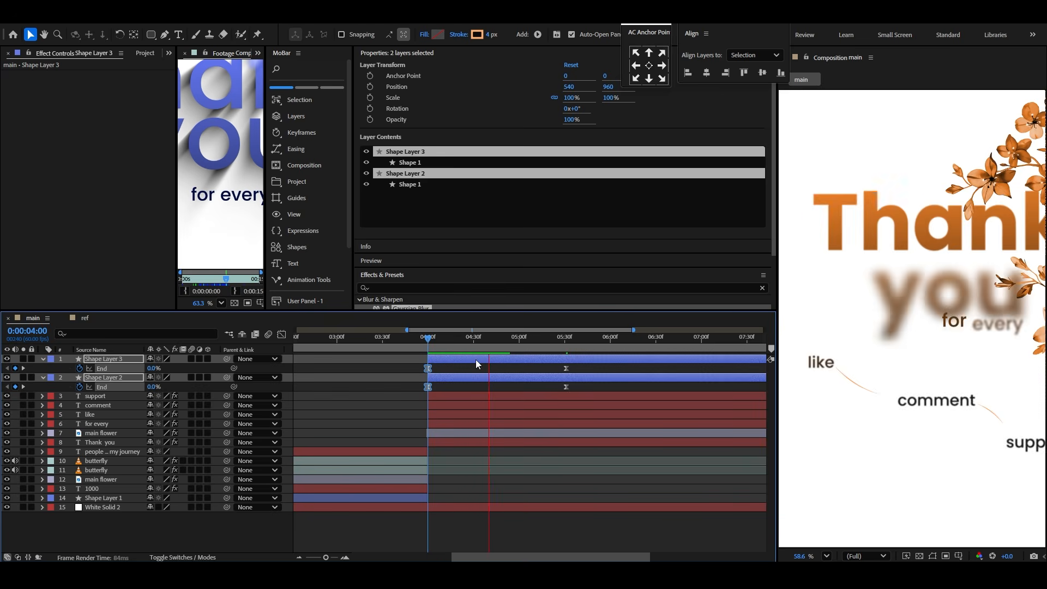
key("space")
Step: Fit the whole composition in the viewer, deselect everything and collapse Shape Layer 2 and Shape Layer 3
left_click(827, 555)
left_click(852, 352)
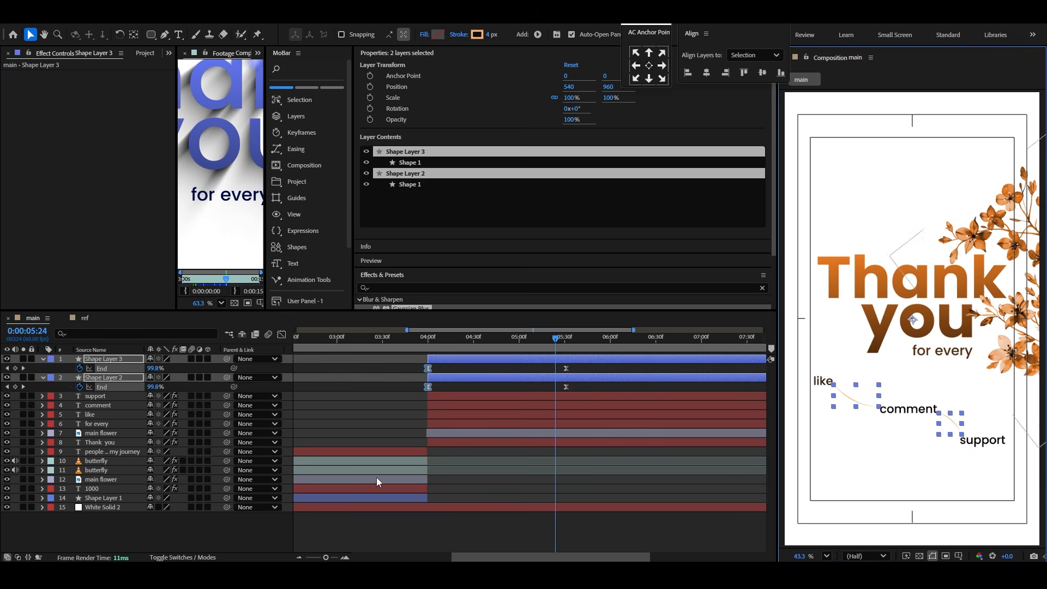
left_click(339, 527)
left_click(42, 377)
left_click(42, 359)
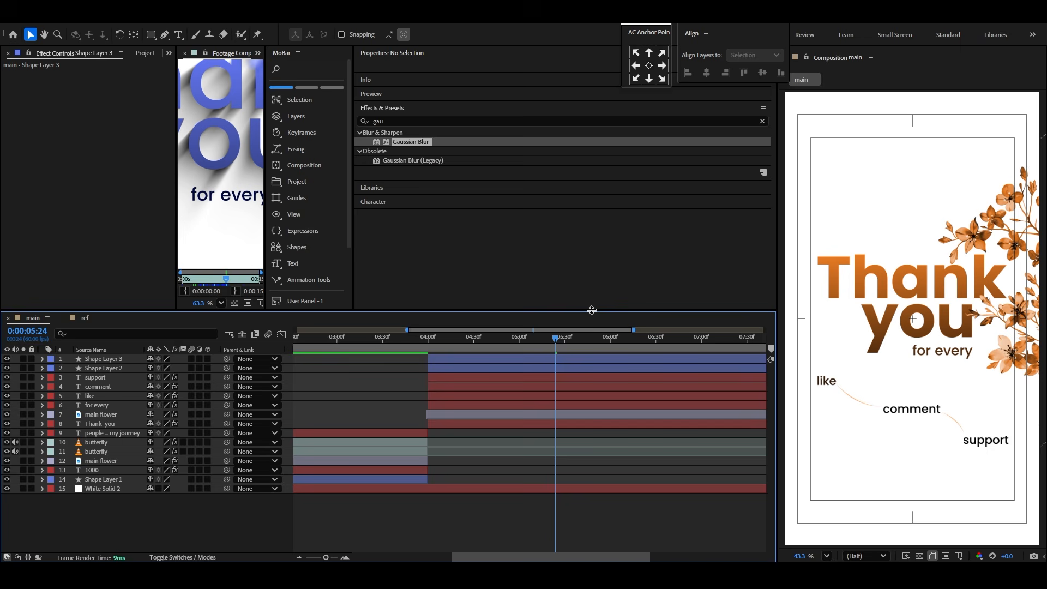
Step: Examine the shadow of the Thank you text in the ref composition and return to the main composition
left_click_drag(535, 342, 490, 345)
left_click(85, 318)
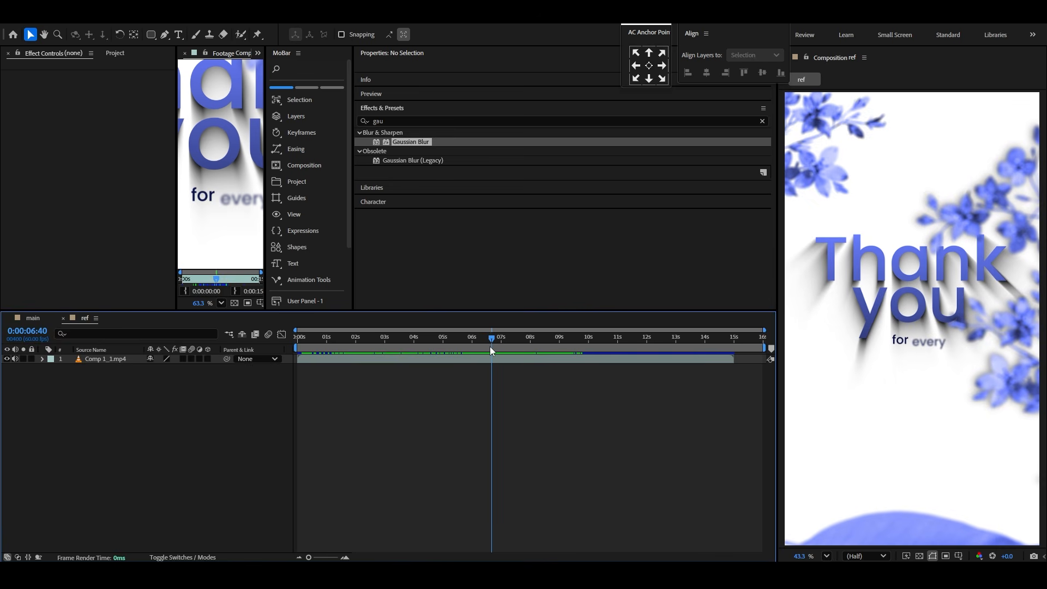
left_click(54, 319)
Step: Duplicate the Thank you text layer and select the lower copy
left_click(852, 354)
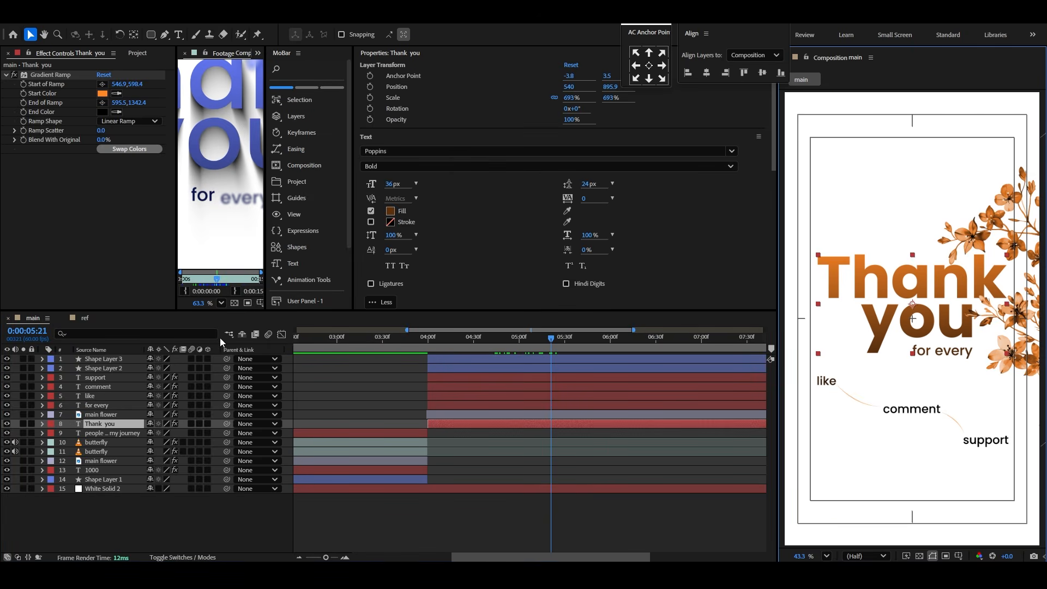
key("ctrl+d")
left_click(121, 433)
Step: Apply the Fill effect to the lower Thank you layer and set its color to black
scroll(417, 207, "down", 6)
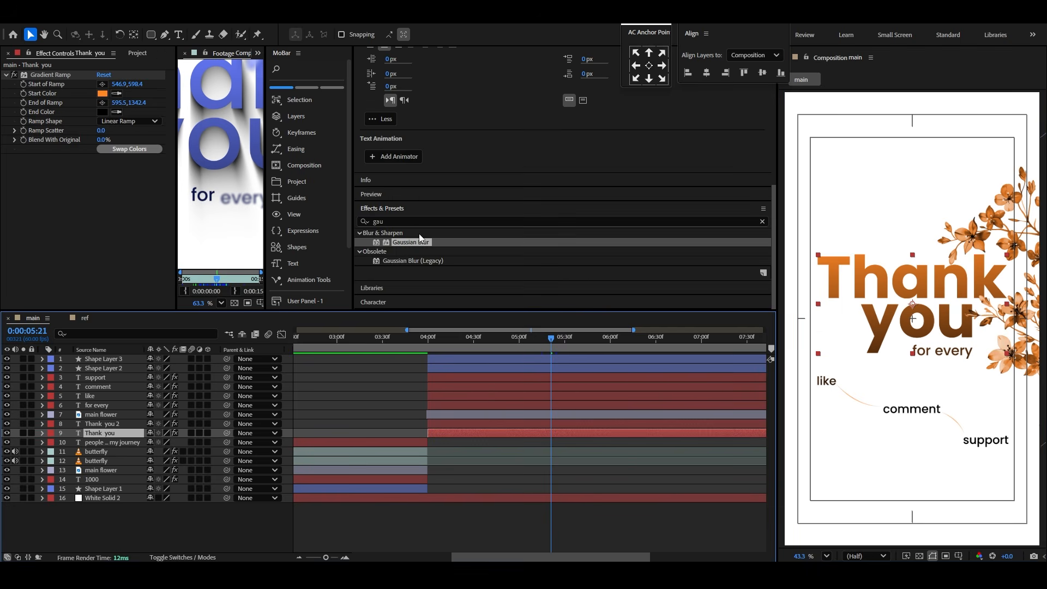
double_click(406, 222)
type("fill")
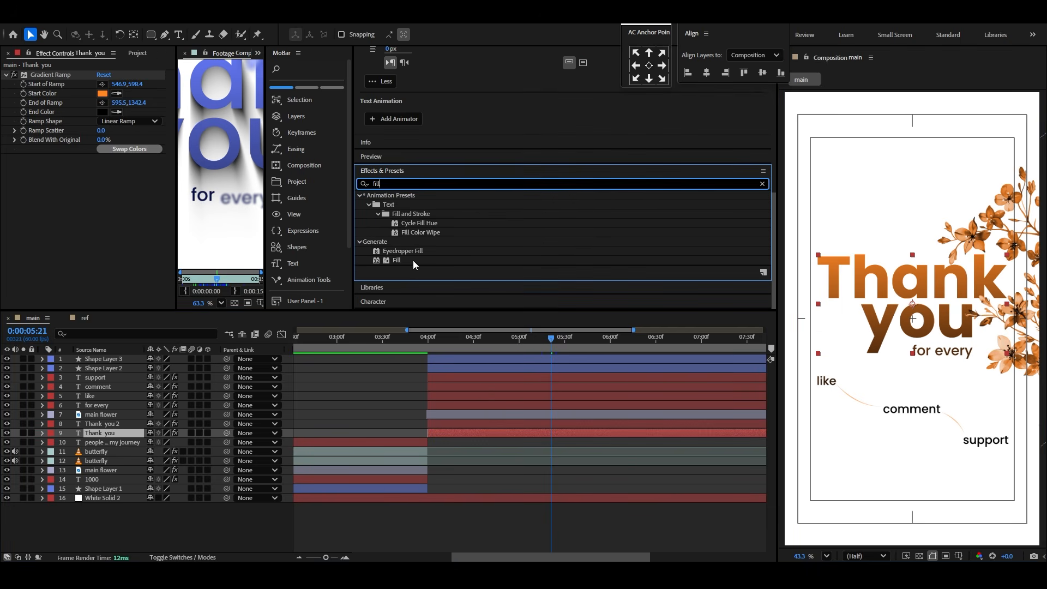
left_click_drag(413, 260, 116, 435)
left_click(102, 186)
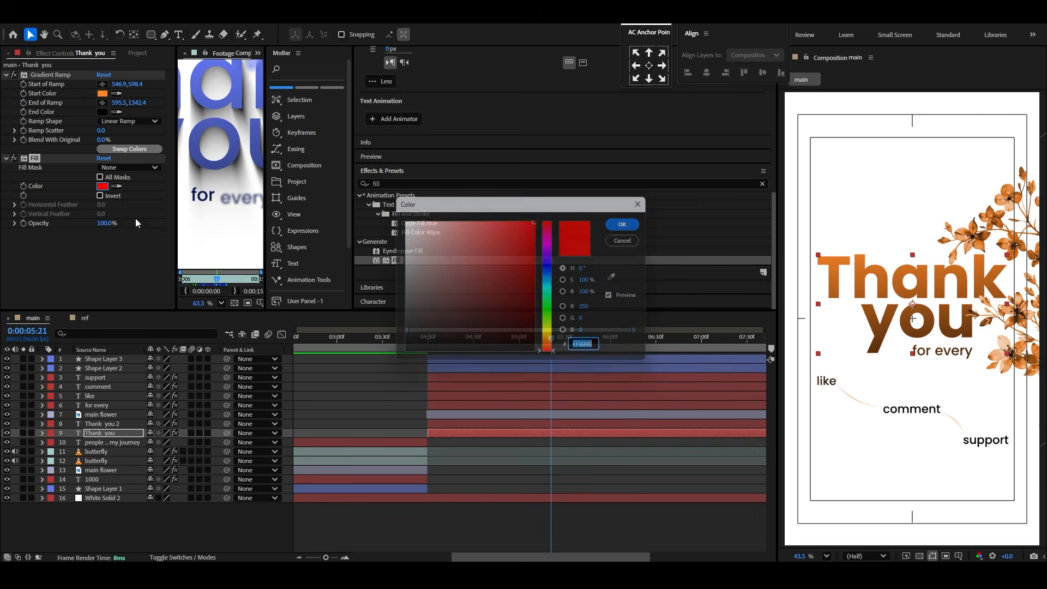
left_click(401, 356)
left_click(632, 221)
Step: Find the CC Radial Fast Blur effect and apply it to the lower Thank you layer
double_click(393, 193)
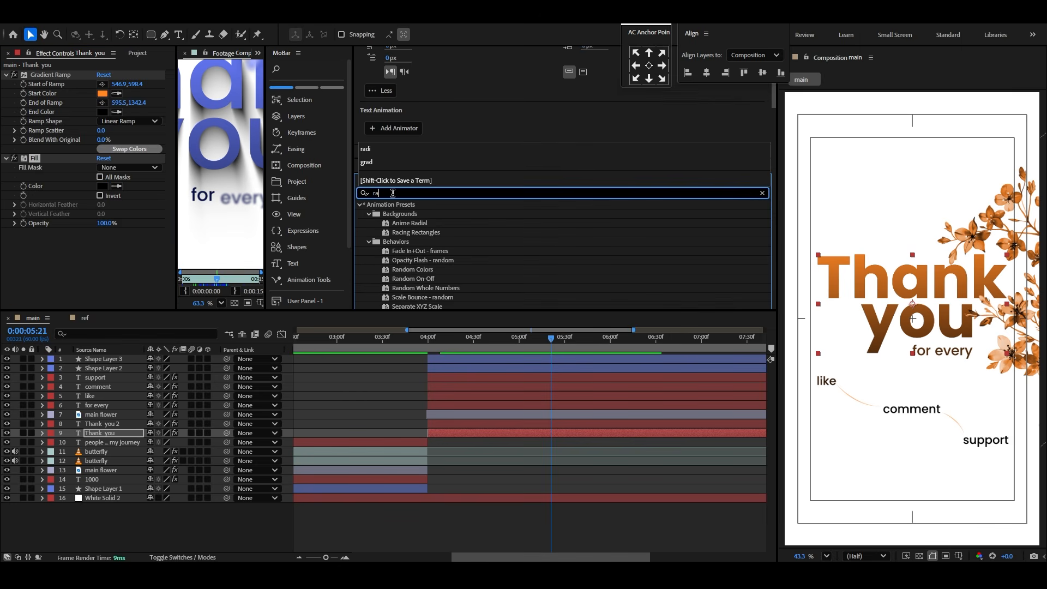
type("radial fas")
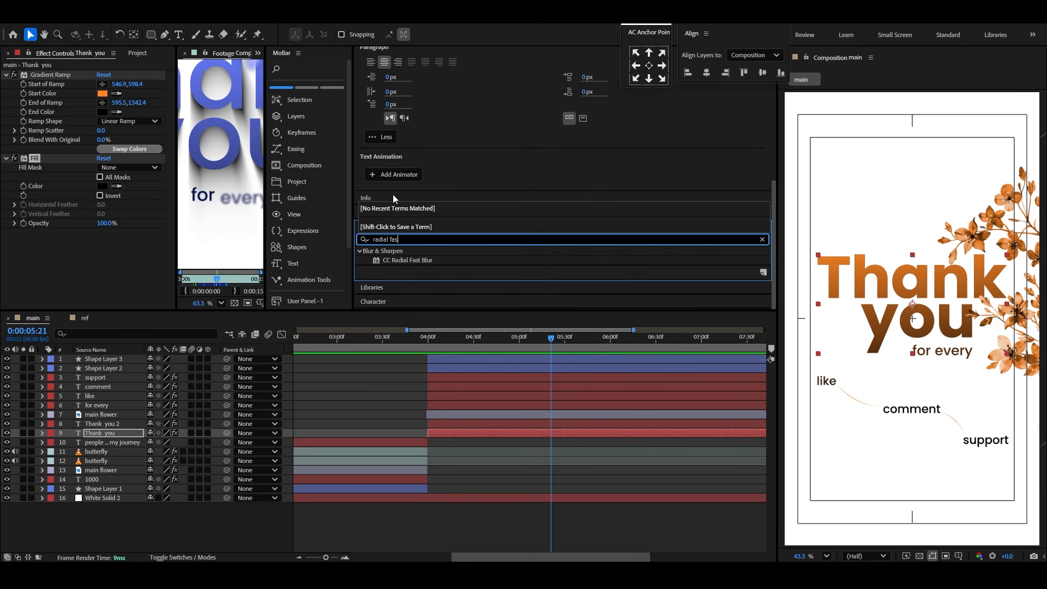
left_click(410, 261)
left_click_drag(410, 262, 129, 431)
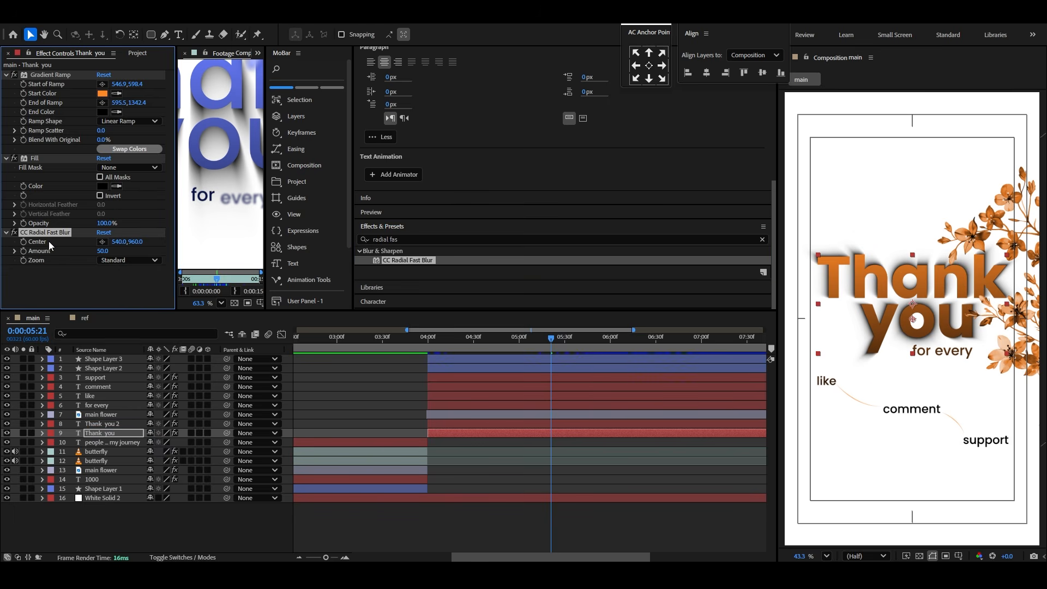
Step: Place the radial blur's Center at about 154.8, 482.9 and set its Amount to 85 to cast a long shadow
left_click(102, 242)
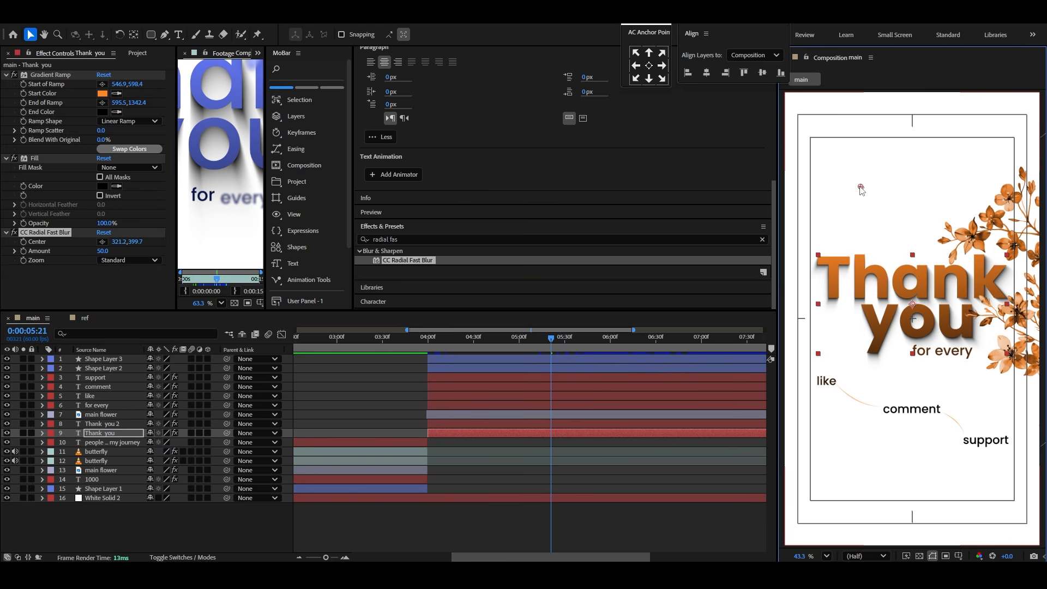
left_click(819, 180)
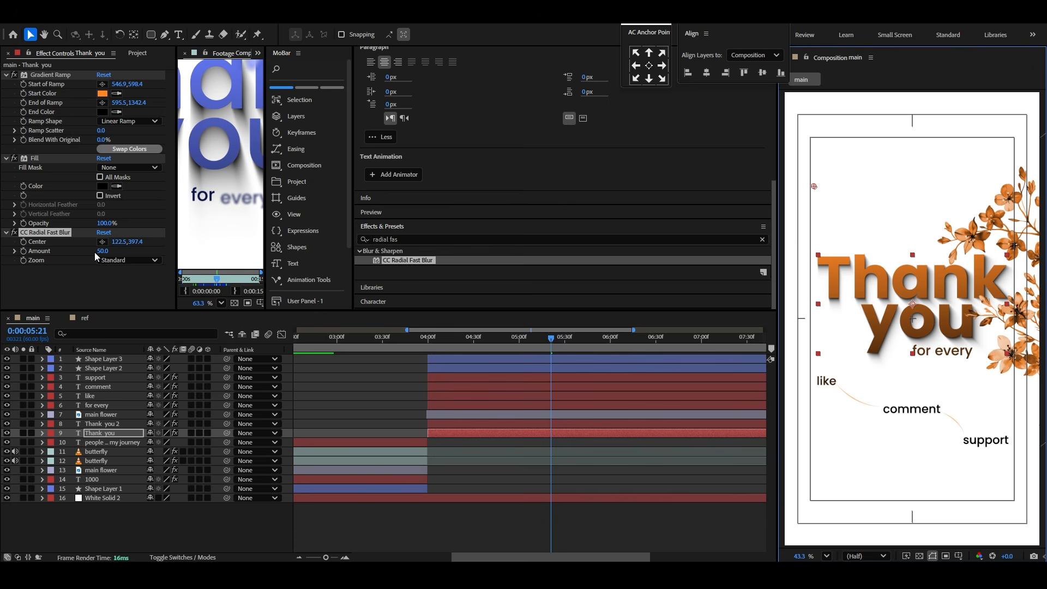
left_click_drag(101, 250, 119, 250)
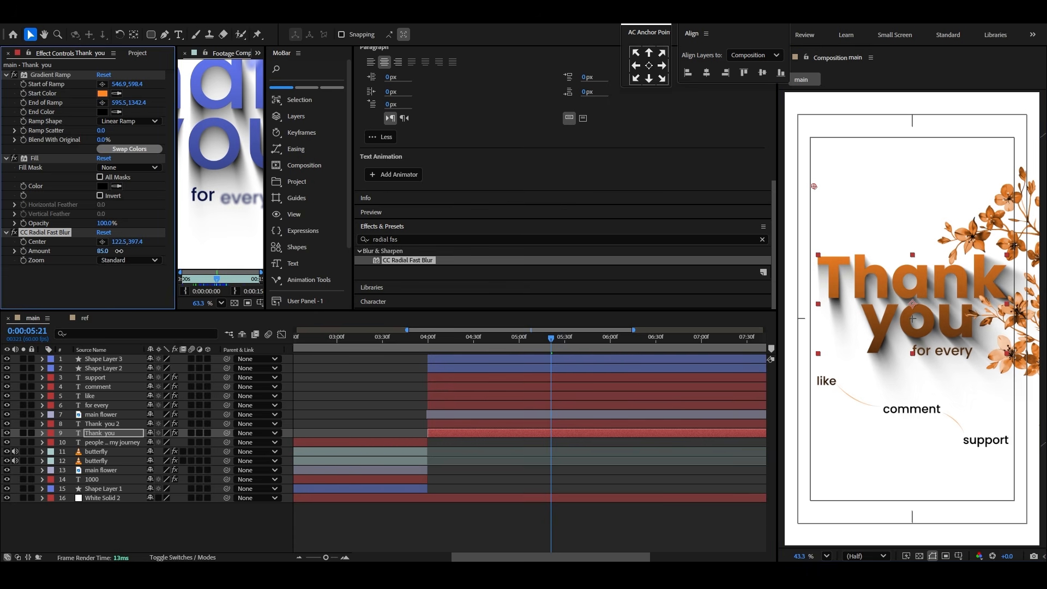
left_click_drag(813, 187, 822, 209)
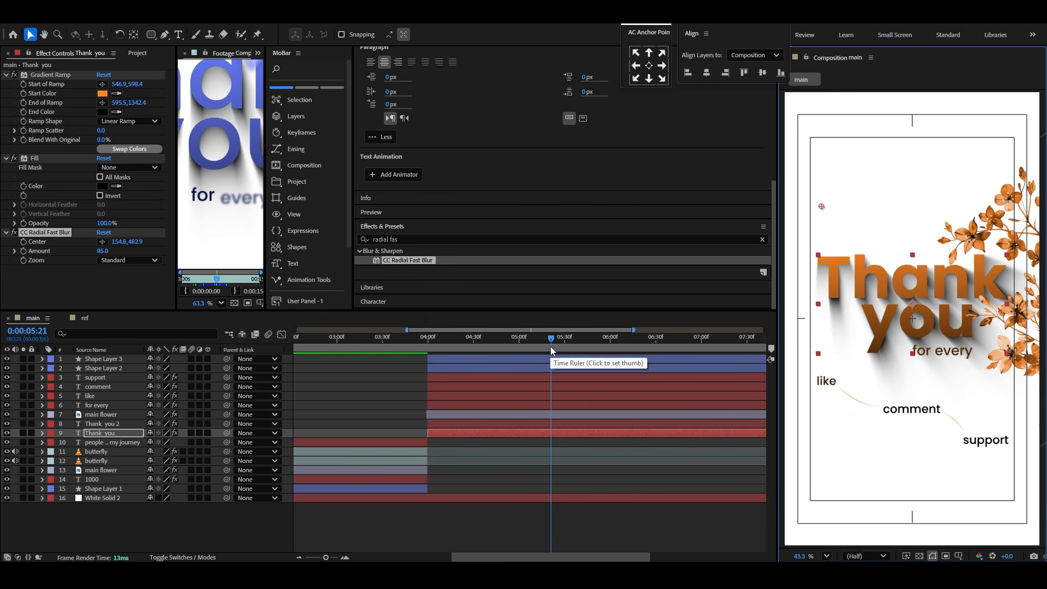
Step: Keyframe the radial blur's Center at 0:00:04:33, reveal the keyframe and shift it earlier, closer to the layer's start
left_click_drag(551, 346, 479, 345)
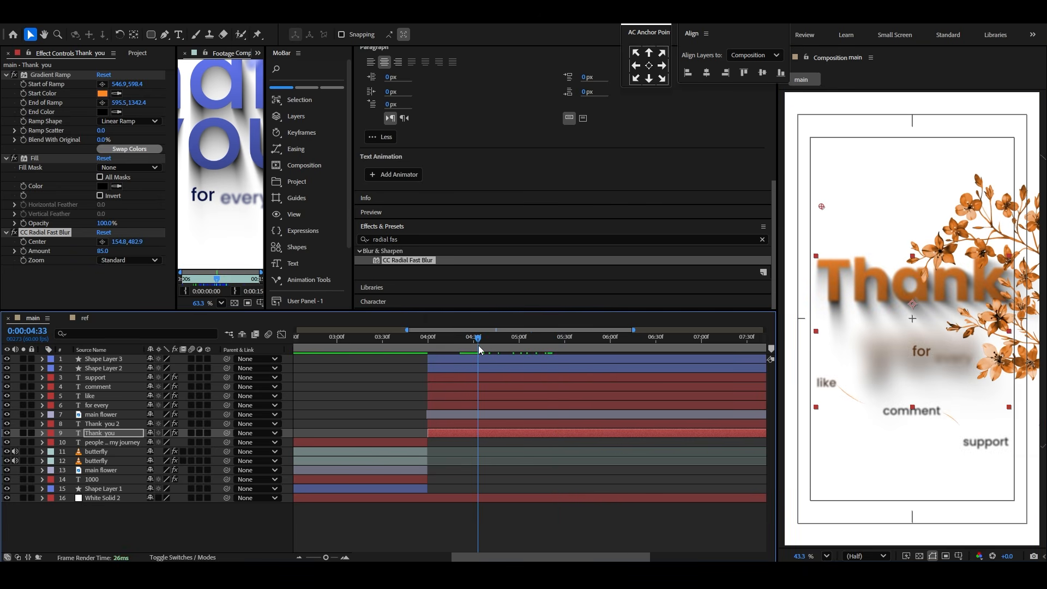
left_click(24, 241)
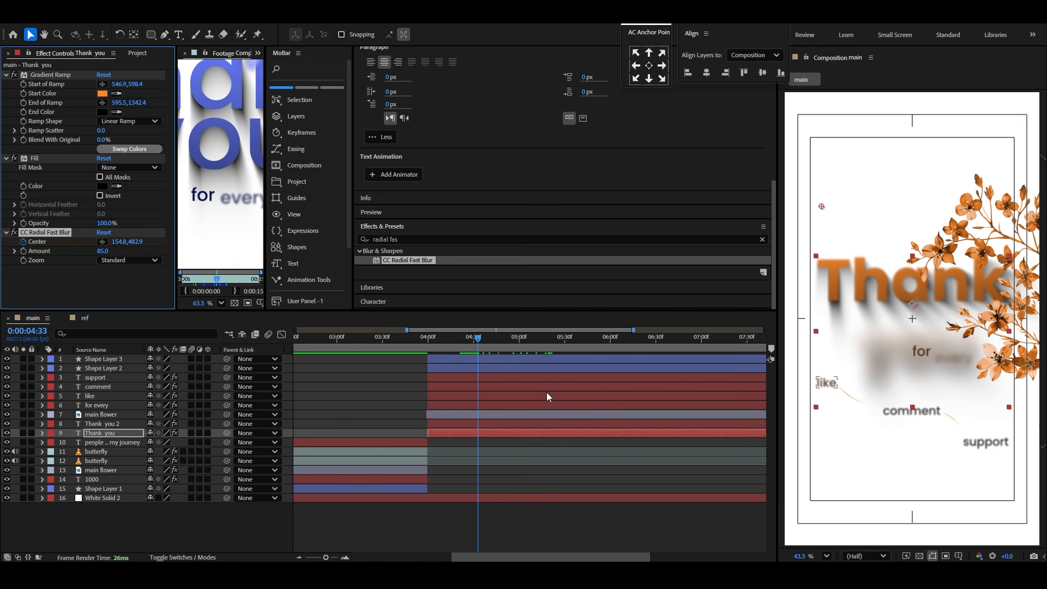
key("u")
left_click_drag(477, 470, 449, 470)
Step: Animate the radial blur's Center to about 908, 492.1 at 0:00:06:05, scrub through the shadow movement and collapse the layer
key("space")
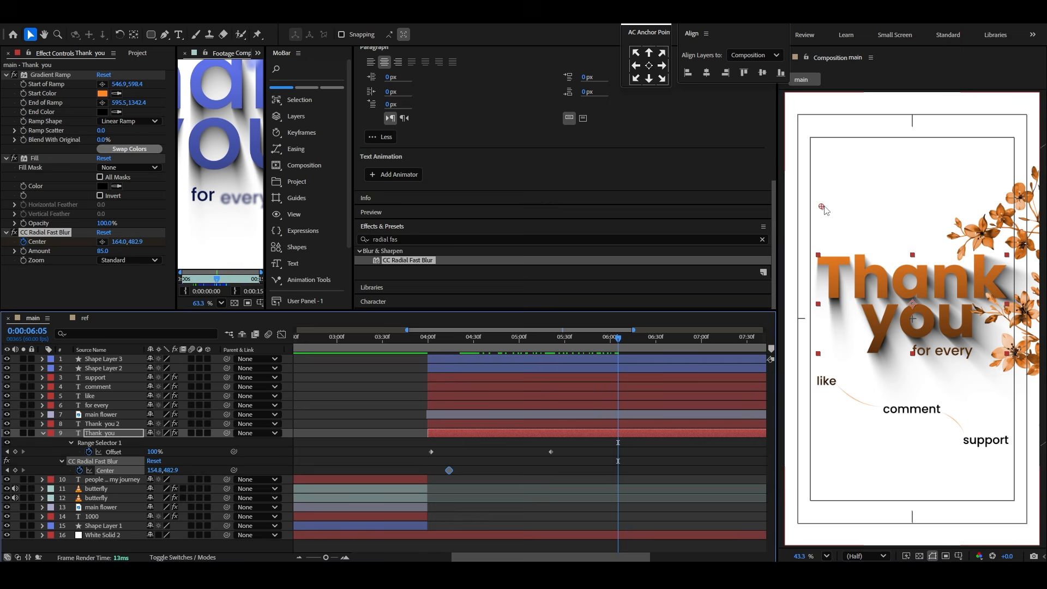
left_click_drag(824, 209, 998, 208)
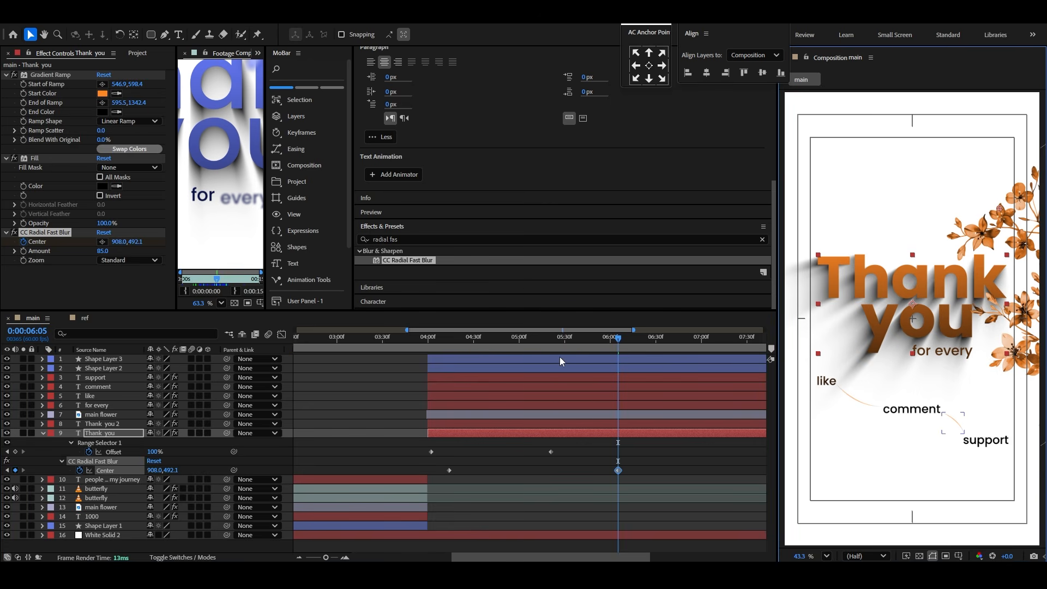
left_click_drag(563, 339, 427, 362)
left_click(43, 433)
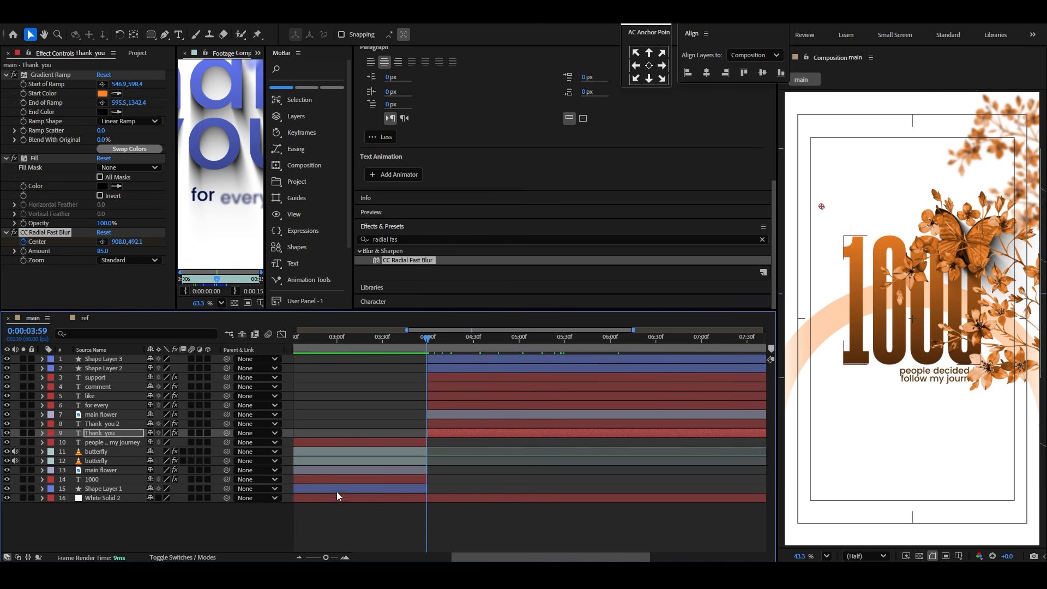
Step: Trim the start of the second scene's main flower layer to 0:00:04:00 and preview the scene
scroll(424, 437, "up", 3)
left_click(457, 341)
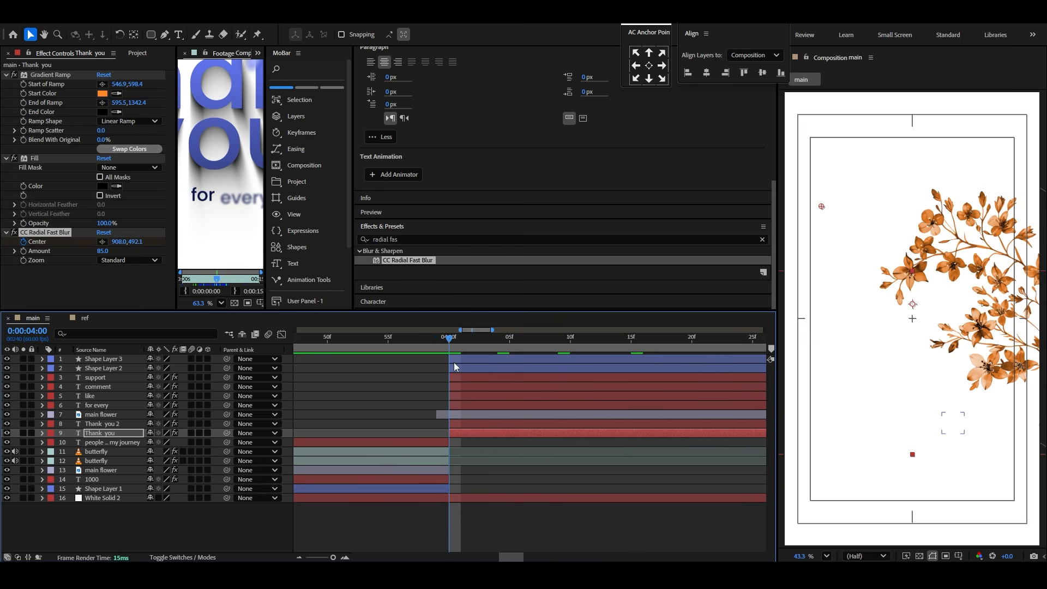
left_click(457, 416)
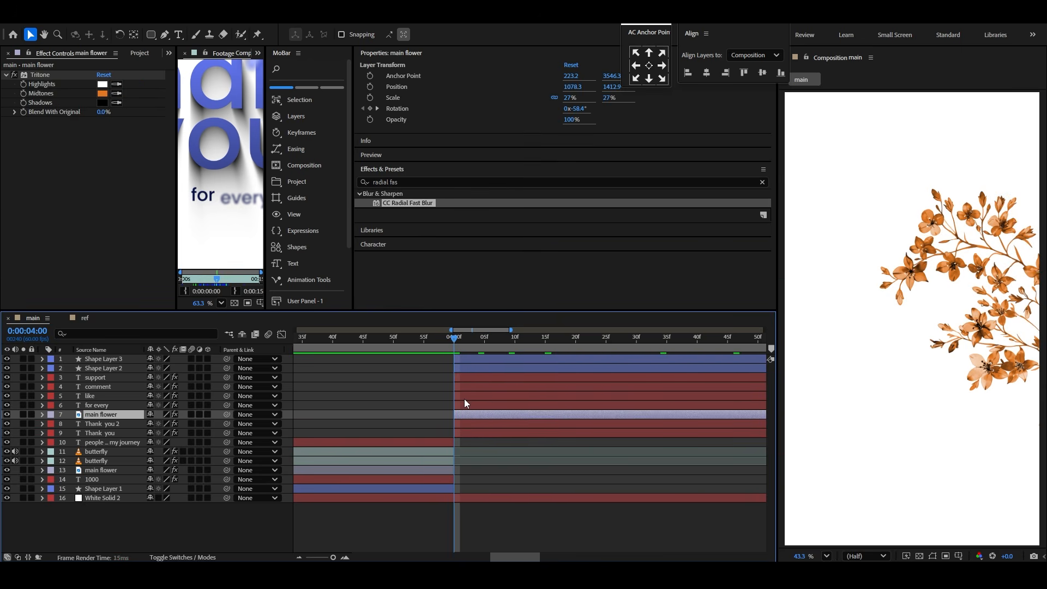
scroll(464, 399, "down", 1)
key("space")
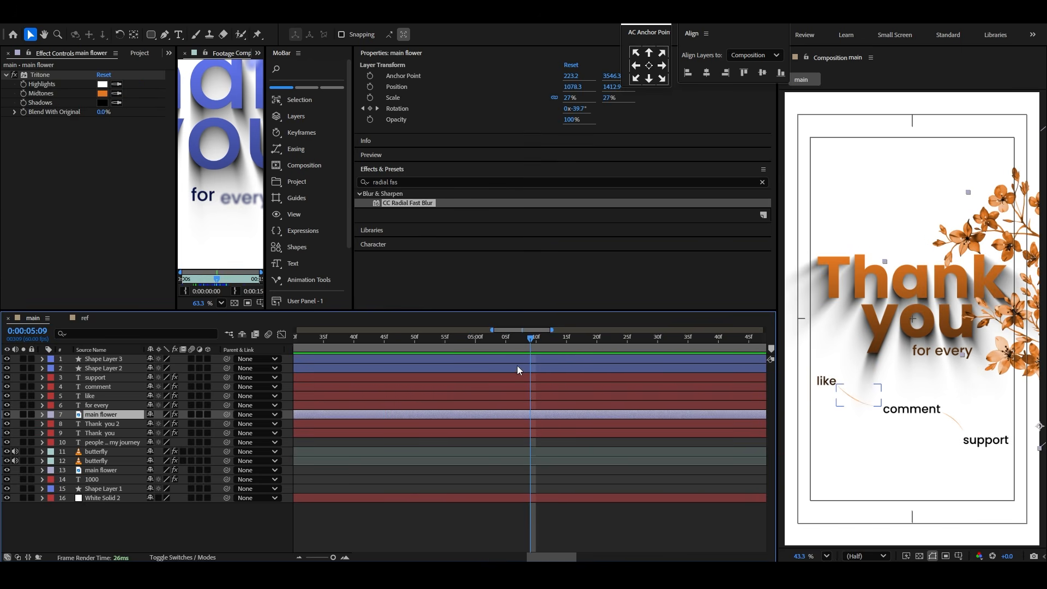
Step: Shift the "for every" text layer in time to start at 0:00:04:51
scroll(509, 408, "down", 1)
scroll(539, 395, "down", 1)
left_click_drag(529, 338, 502, 349)
left_click(931, 352)
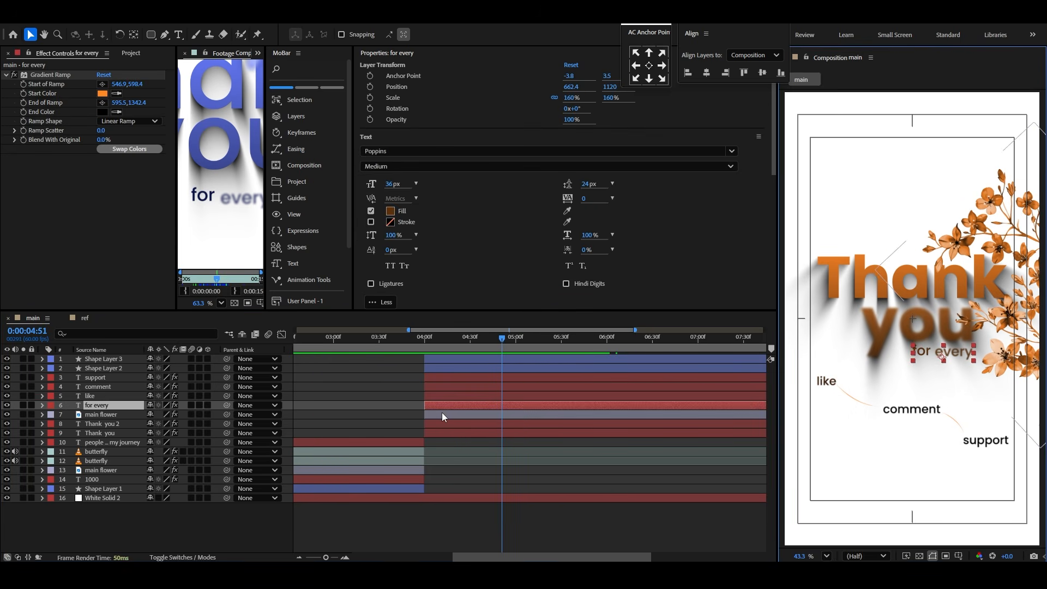
left_click_drag(441, 408, 525, 407)
Step: Shorten the "for every" reveal by moving its last Offset keyframe earlier, shift the layer slightly earlier, and preview the timing
key("u")
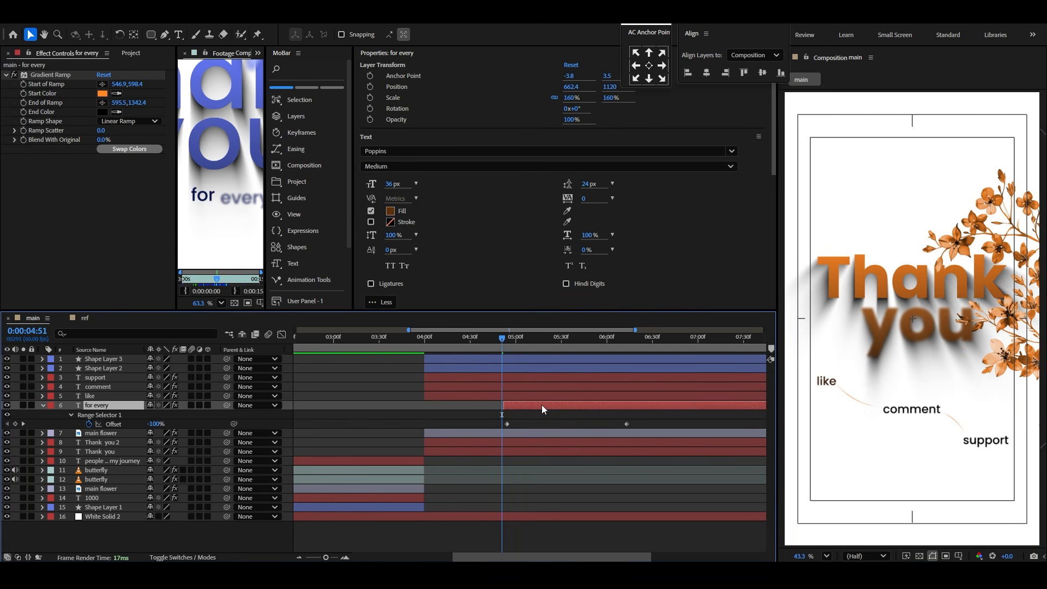
left_click_drag(623, 424, 548, 405)
key("space")
key("space")
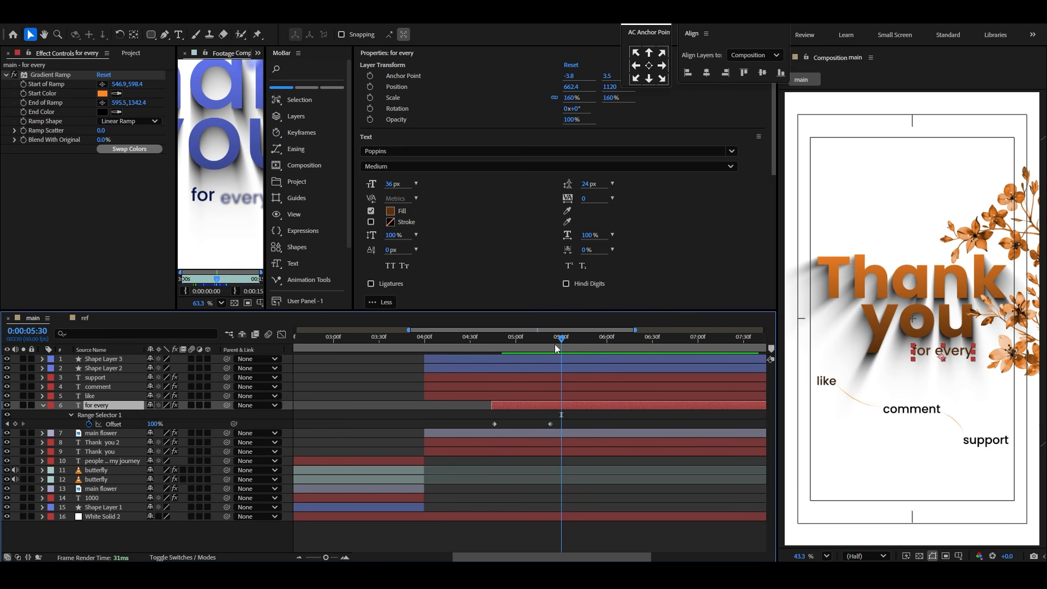
left_click_drag(560, 343, 580, 343)
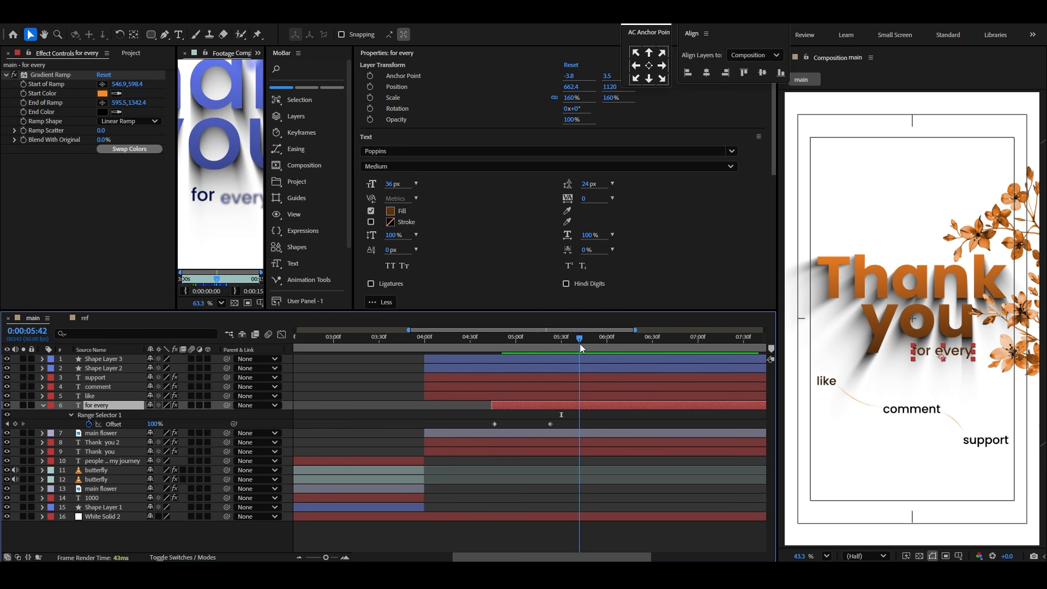
Step: Shift the "like", "comment" and "support" text layers together in time to start at 0:00:05:42
left_click(499, 397)
key("ctrl+shift+Up")
key("ctrl+shift+Up")
left_click_drag(491, 401, 646, 399)
Step: Shorten the three word reveals by moving their last Offset keyframes earlier, and stagger the "comment" and "support" layers after "like"
key("u")
left_click_drag(715, 391, 640, 450)
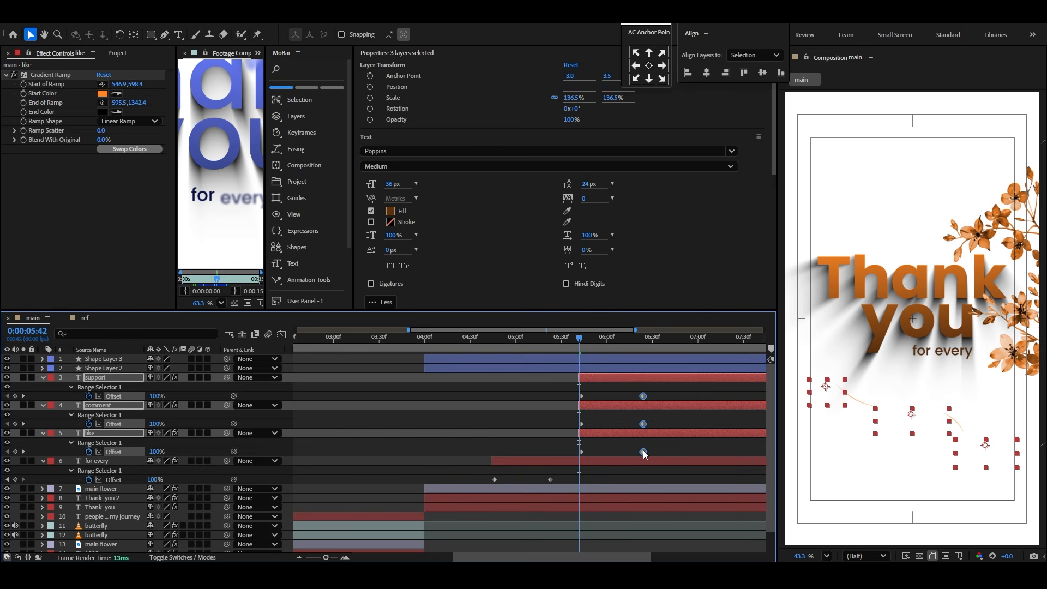
left_click(624, 412)
left_click_drag(624, 411, 679, 379)
Step: Shift Shape Layer 2 to start just before 0:00:05:56 and shorten its line drawing by moving the last End keyframe earlier
left_click(559, 368)
left_click(558, 362, "shift")
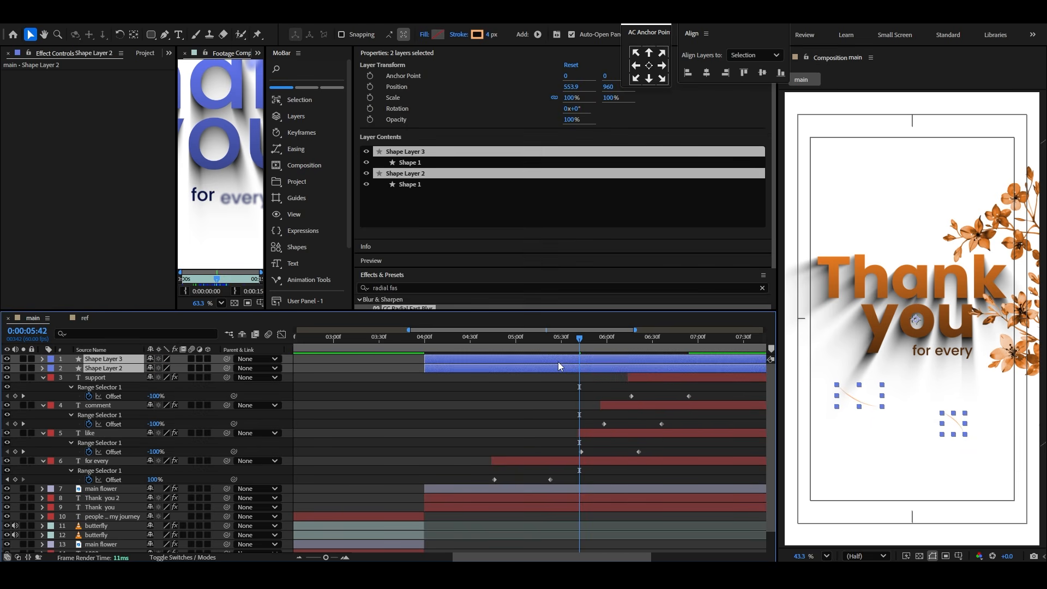
key("u")
left_click_drag(563, 369, 675, 383)
left_click(522, 377)
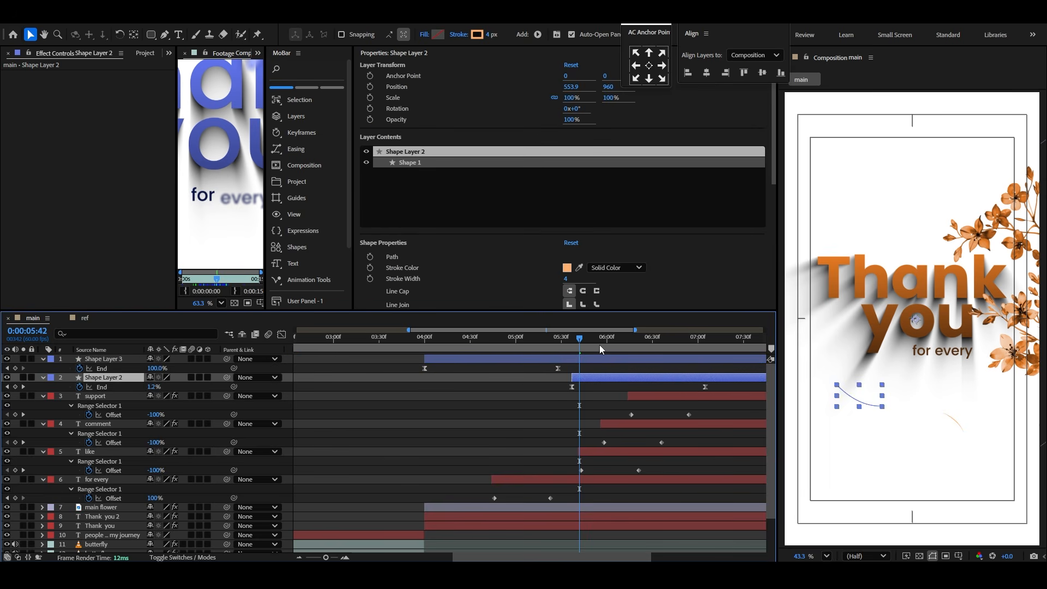
mouse_move(600, 345)
left_mouse_down()
mouse_move(518, 349)
mouse_move(587, 352)
mouse_move(549, 356)
mouse_move(600, 358)
mouse_move(625, 383)
left_mouse_up()
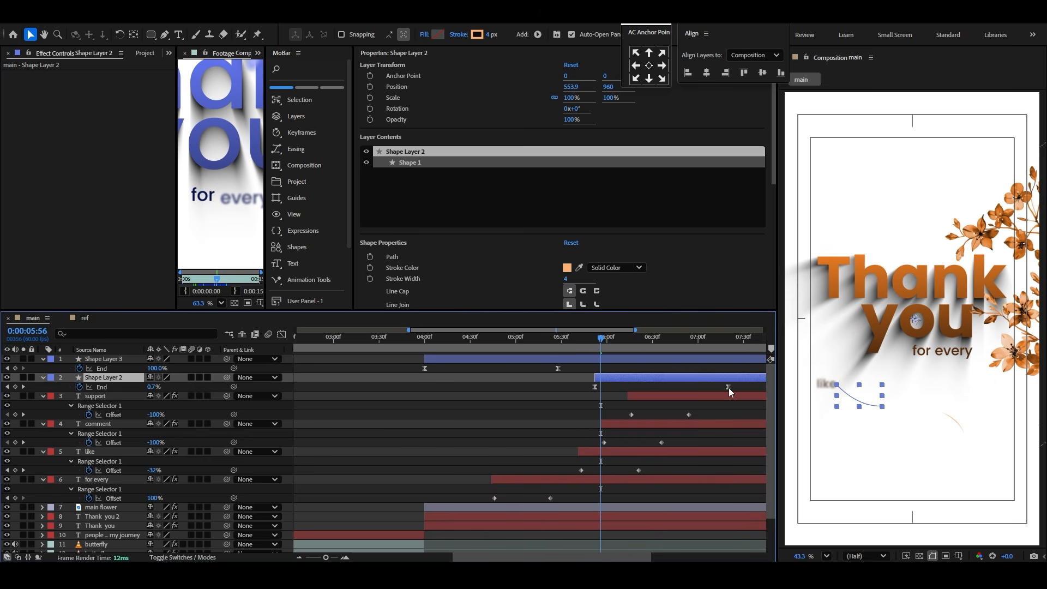
left_click_drag(729, 387, 652, 387)
Step: Shift Shape Layer 3 to start at about 0:00:06:12, move its last End keyframe earlier, and preview the timing
left_click_drag(491, 357, 704, 371)
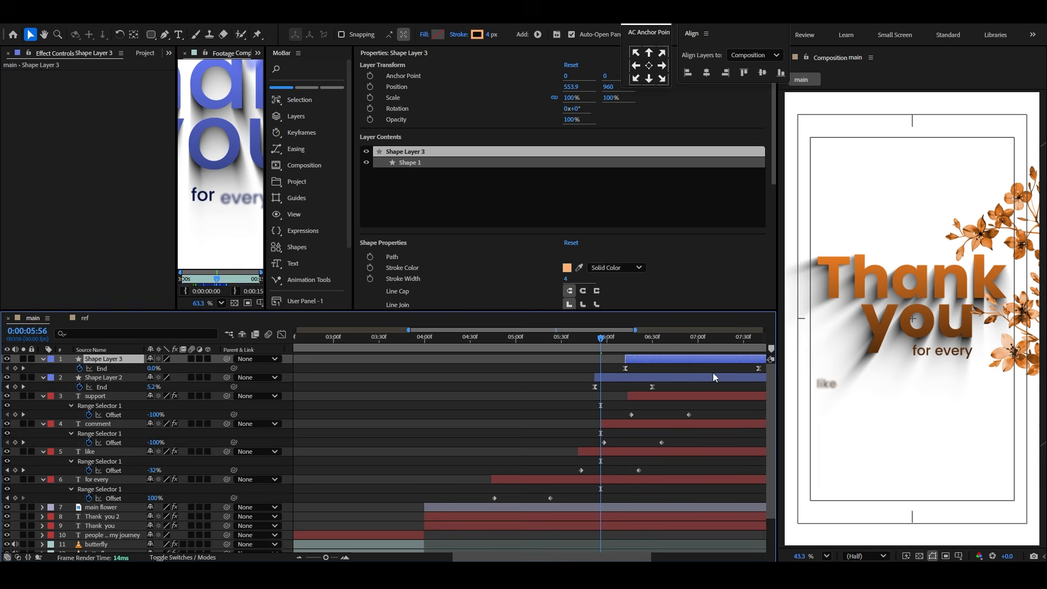
left_click(756, 368)
left_click(461, 349)
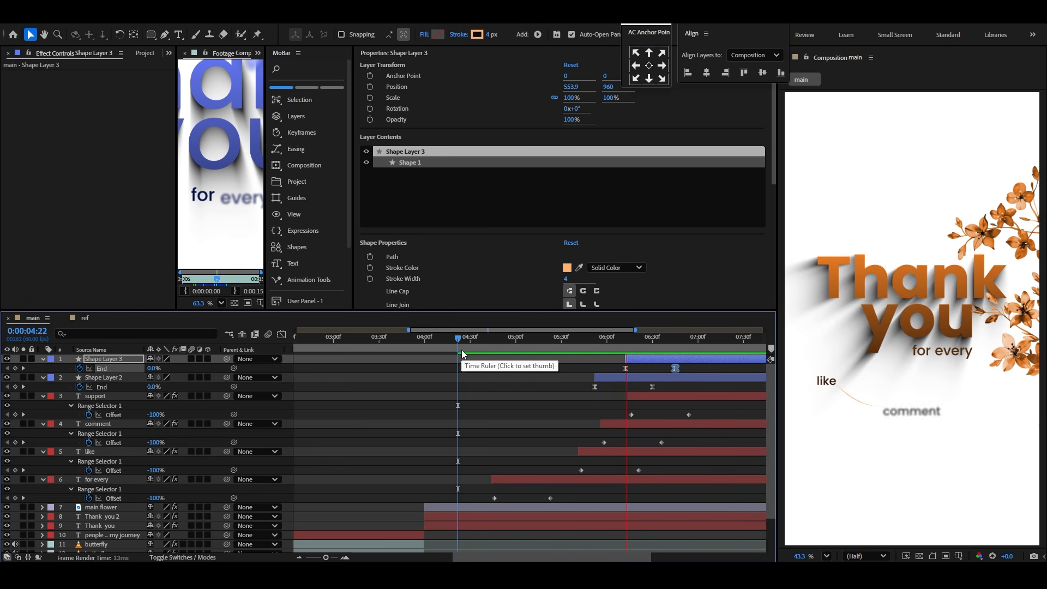
key("space")
key("semicolon")
key("apostrophe")
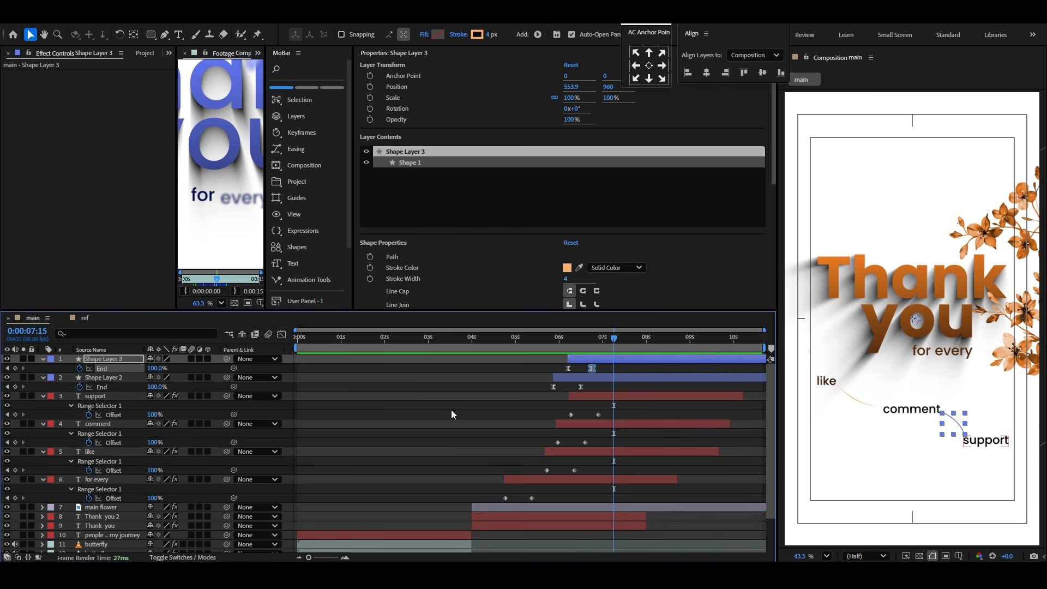
Step: Collapse the expanded text and shape layers in the timeline and clear the selection
left_click(43, 479)
left_click(43, 451)
left_click(42, 424)
left_click(42, 396)
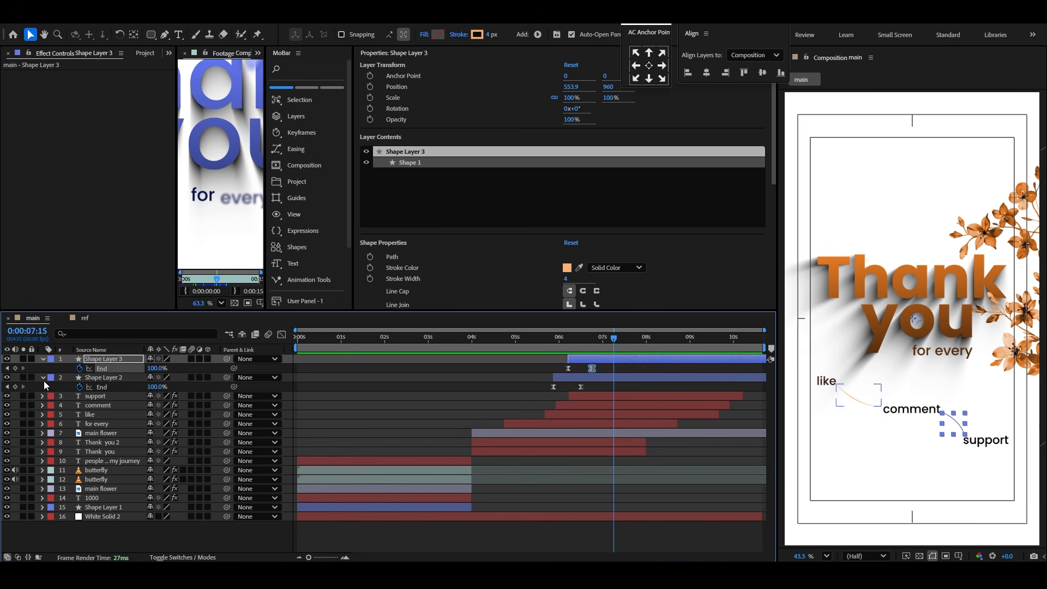
left_click(43, 377)
left_click(43, 362)
left_click(144, 529)
Step: Trim the ends of all second-scene layers, from "Thank you" up to Shape Layer 3, to 0:00:08:00 and preview the scene
left_click_drag(623, 339, 645, 365)
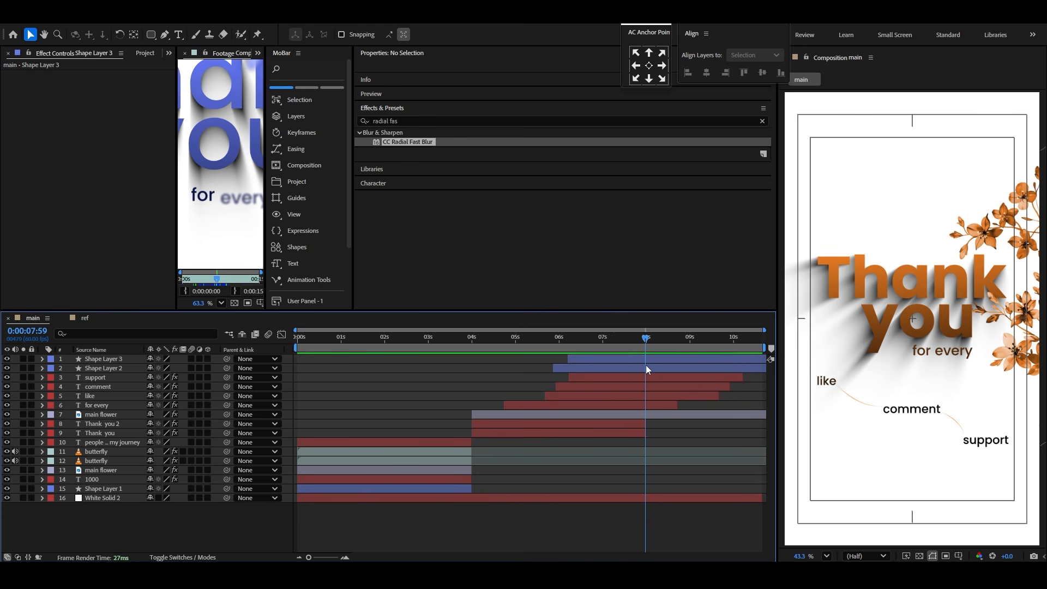
key("semicolon")
scroll(649, 398, "up", 1)
left_click(593, 340)
scroll(578, 408, "down", 4)
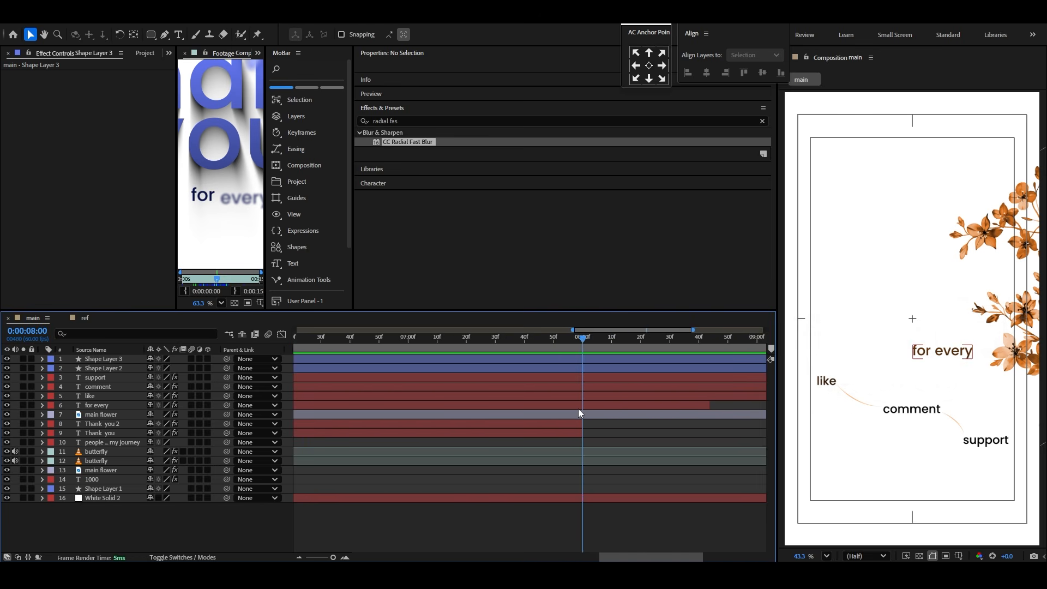
left_click(541, 432)
left_click(568, 360, "shift")
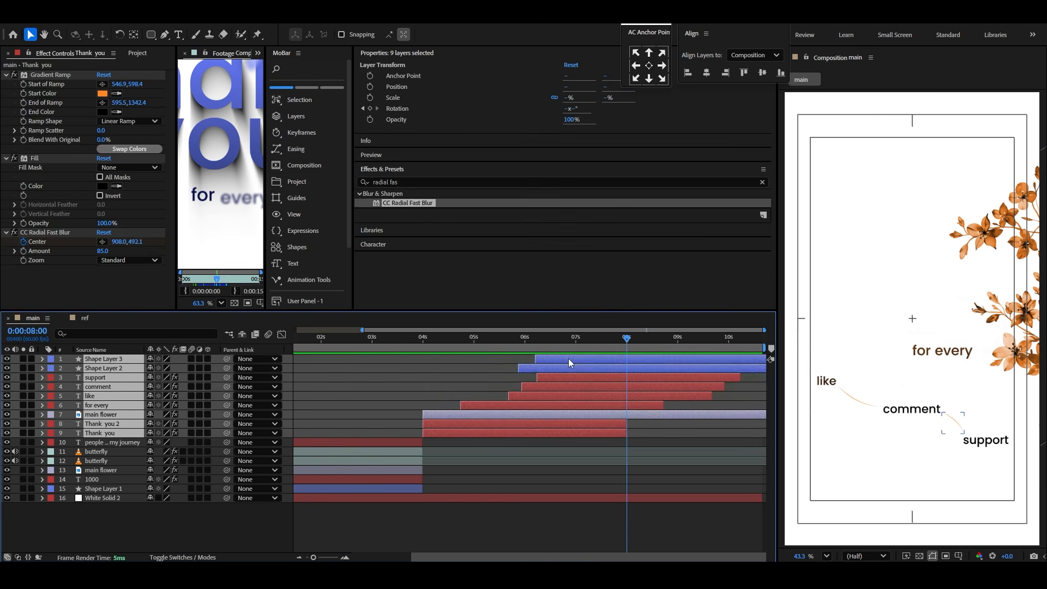
key("alt+bracketright")
key("F2")
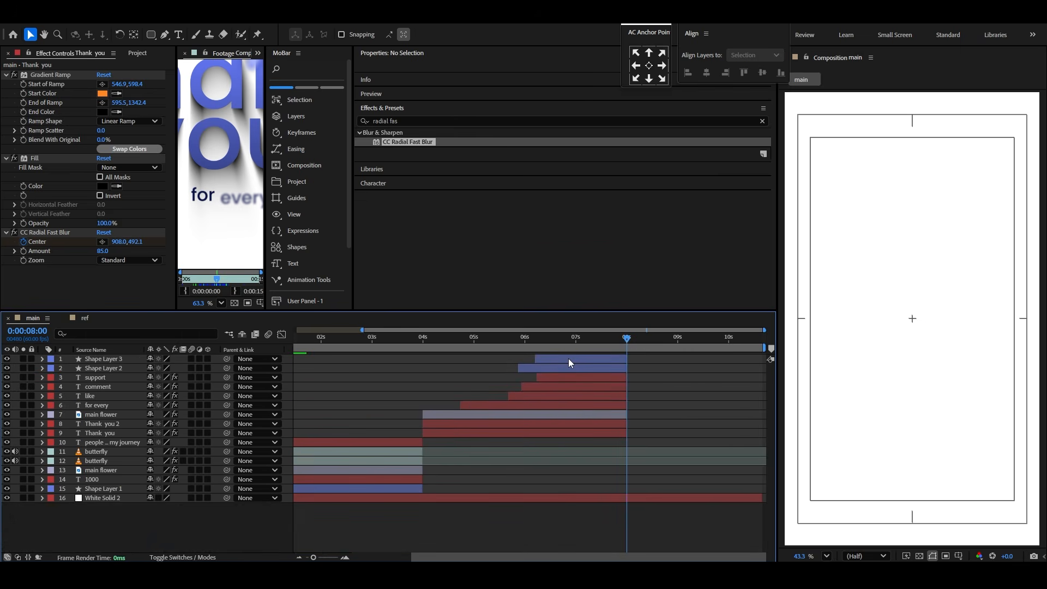
scroll(586, 421, "down", 2)
left_click(549, 347)
key("space")
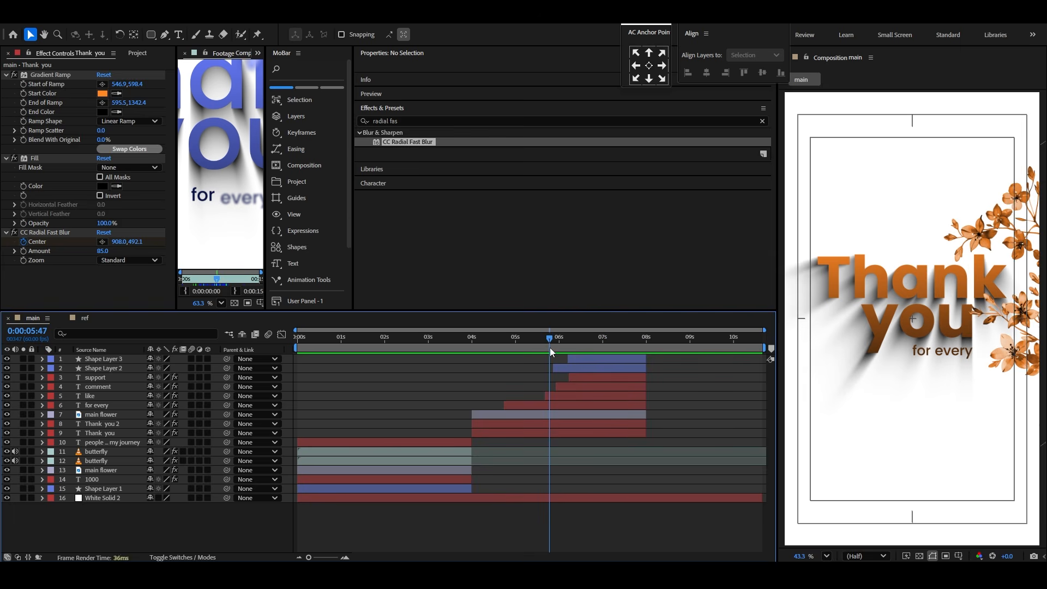
key("apostrophe")
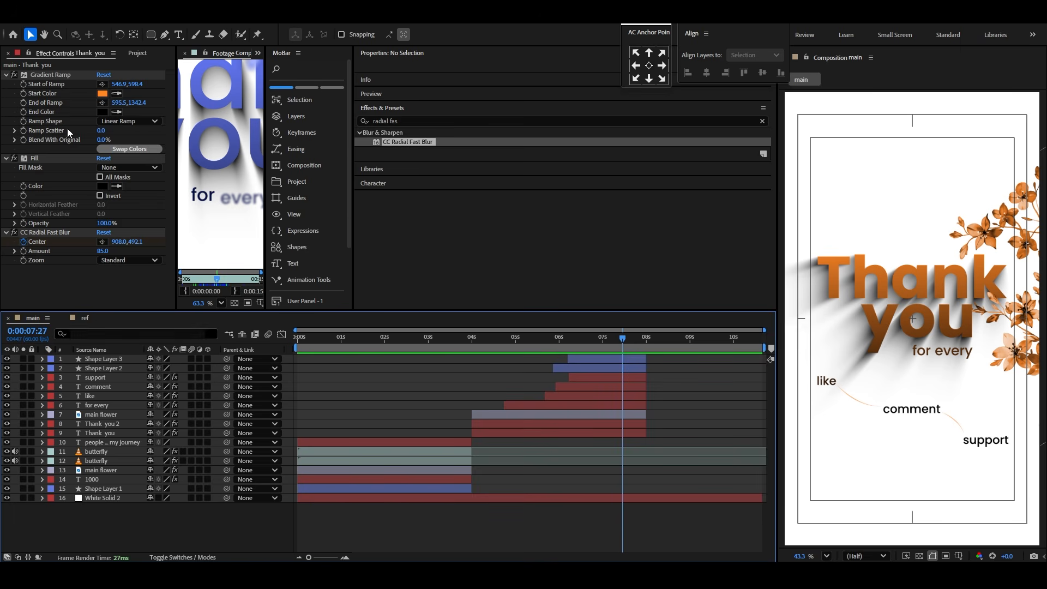
Step: Add the leaf image as the topmost layer of the main composition and scale it to 25% near the frame's centre
left_click(138, 53)
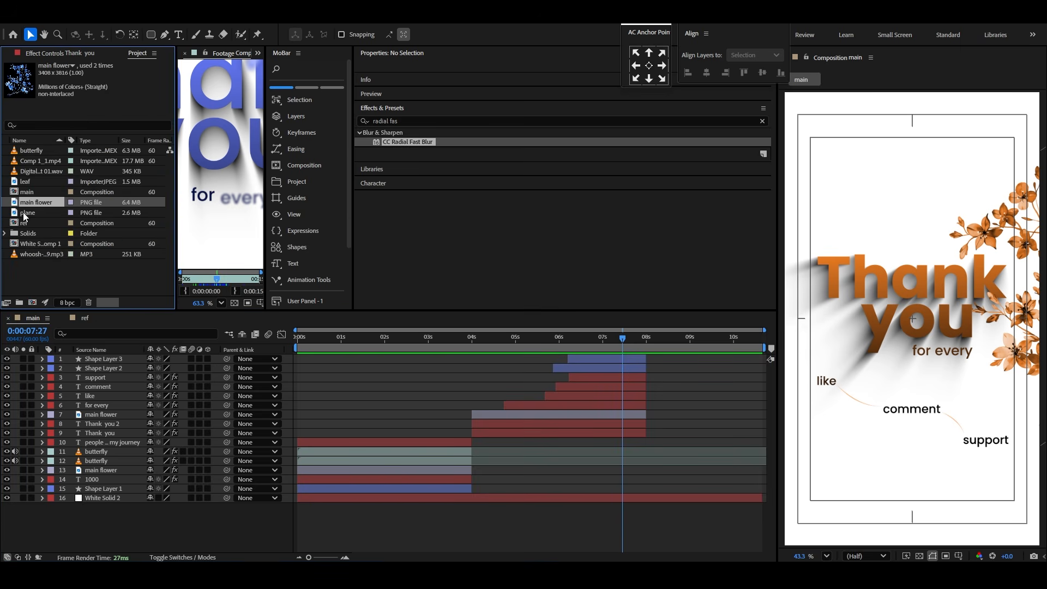
left_click_drag(24, 184, 85, 358)
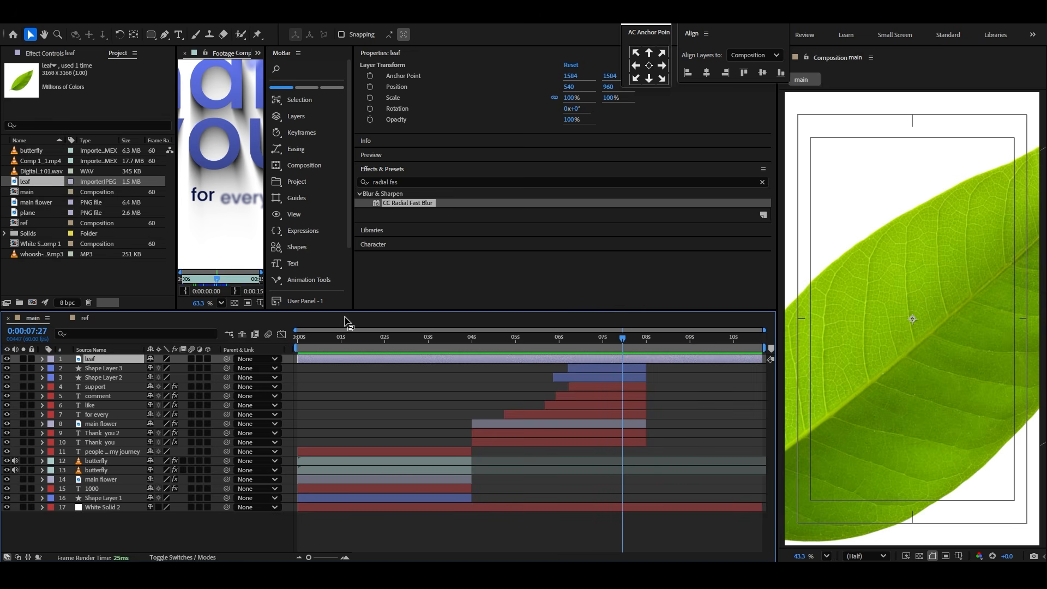
key("s")
left_click_drag(177, 368, 136, 369)
left_click_drag(877, 330, 851, 314)
Step: Apply Color Key to the leaf with white as the key color, and move the leaf over the text
left_click(419, 183)
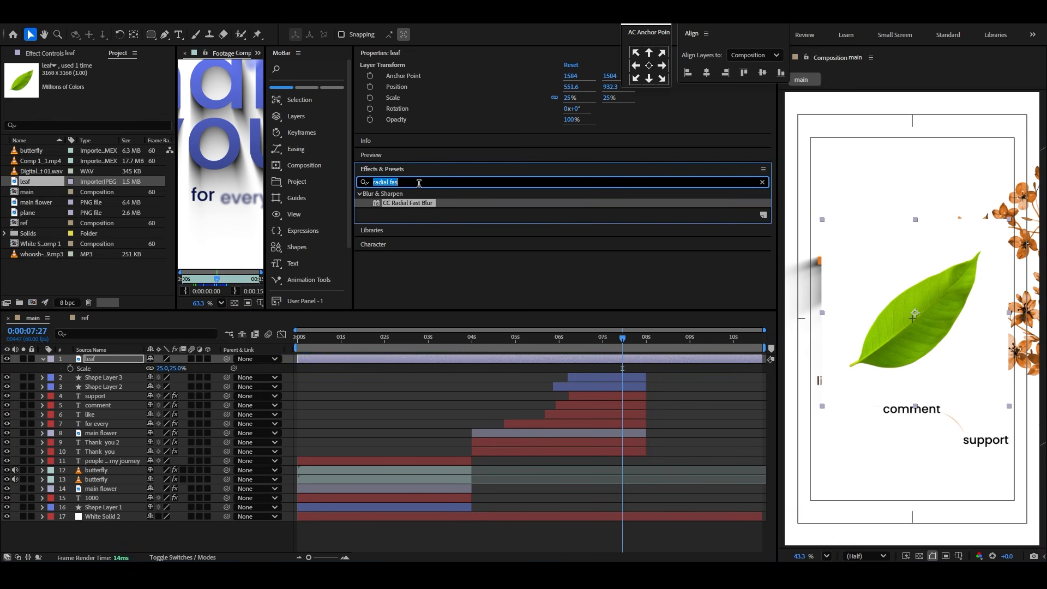
type("color")
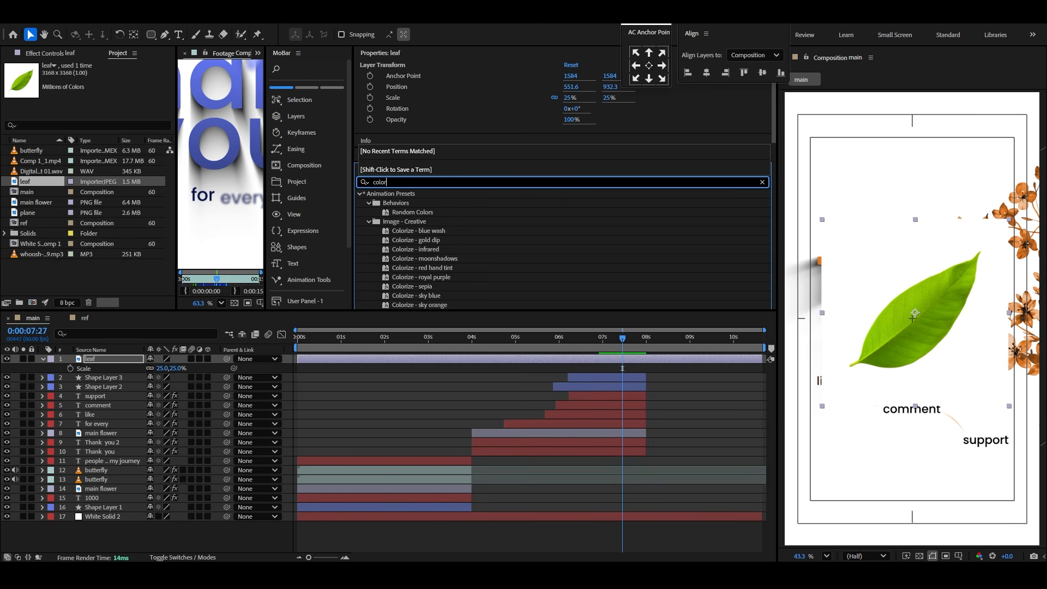
type(" k")
left_click_drag(404, 223, 929, 303)
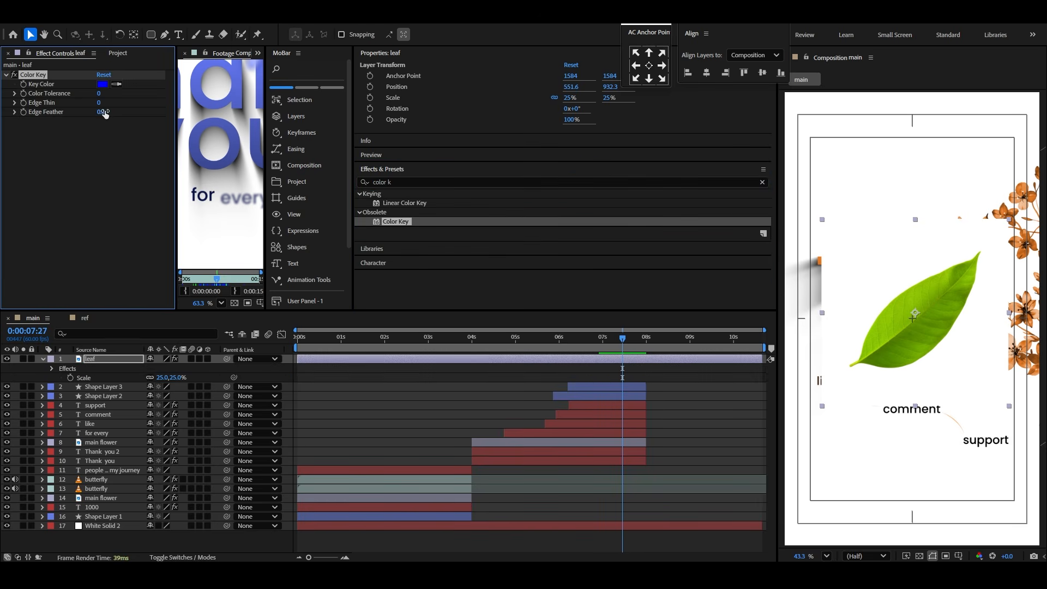
left_click(43, 359)
left_click_drag(914, 346, 892, 374)
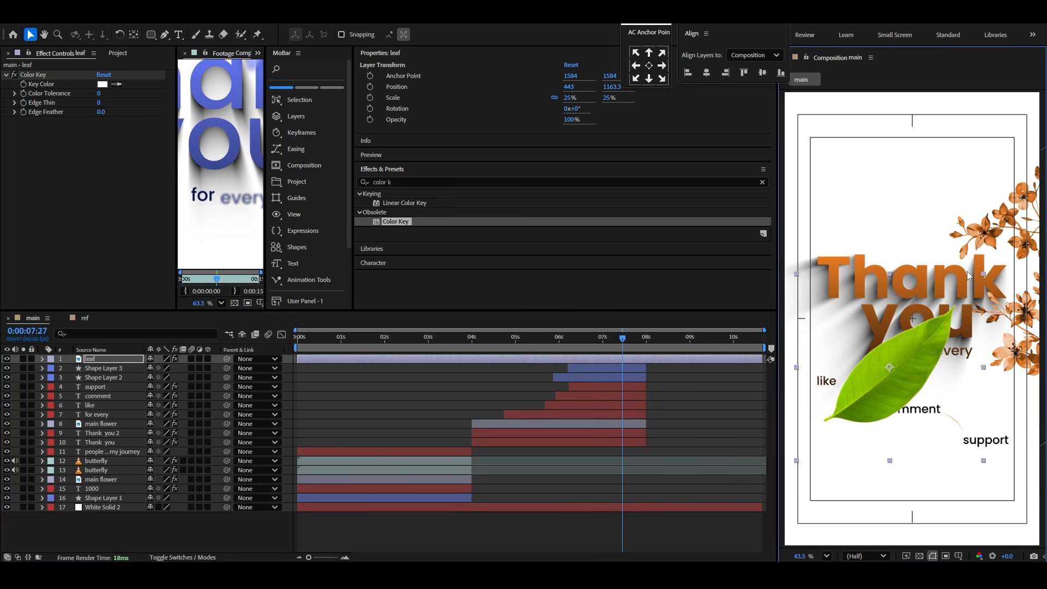
Step: Copy the Tritone effect from the second scene's main flower layer to the leaf layer
left_click(999, 232)
left_click(38, 75)
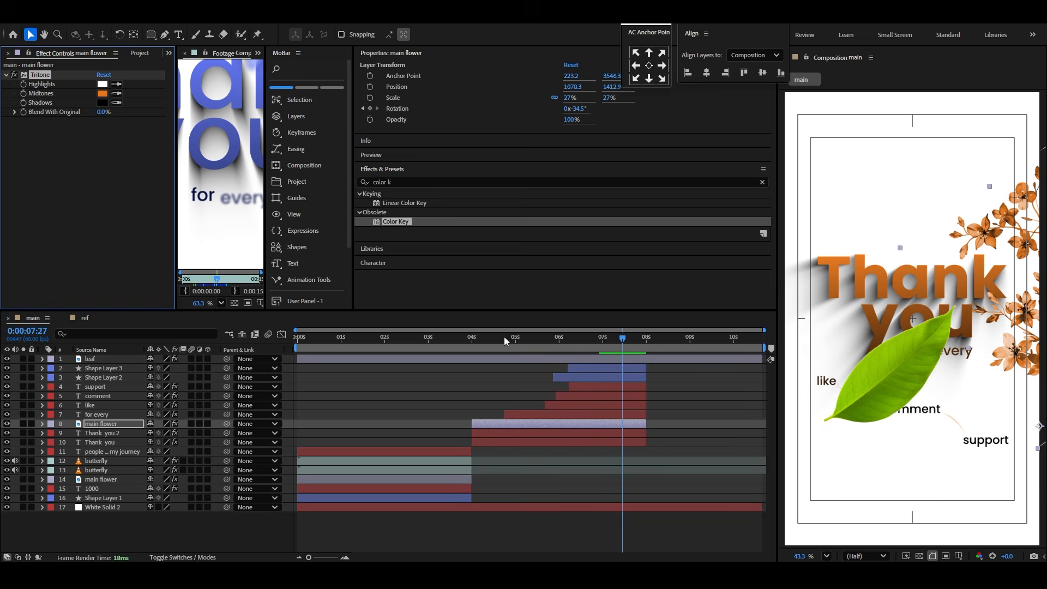
left_click(93, 359)
key("ctrl+v")
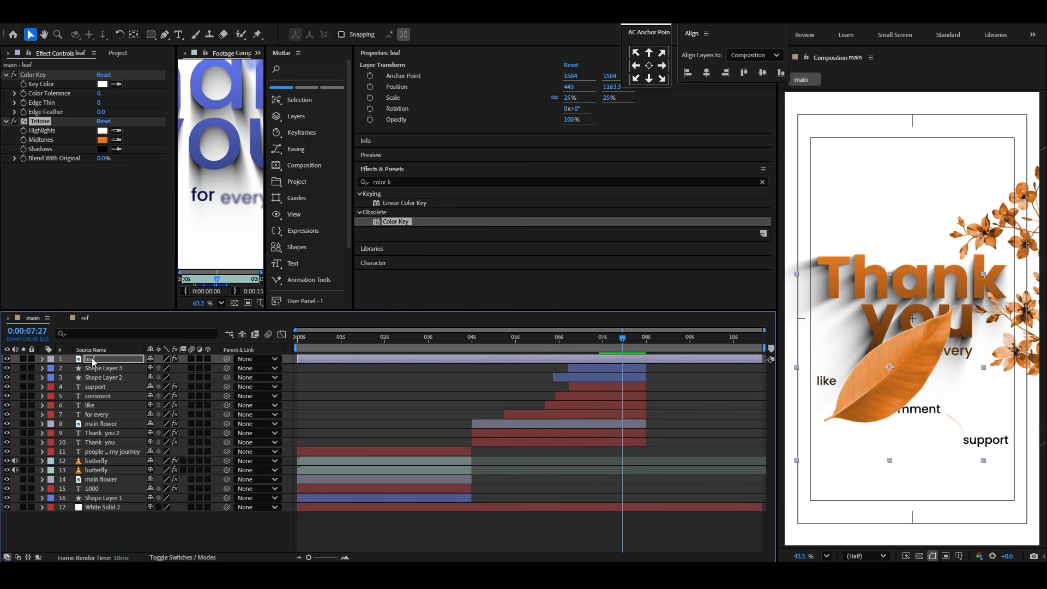
Step: Fit the leaf along the frame's lower edge at about 560.8, 1898.1, with 38.6% scale and 37.4° rotation
key("r")
left_click_drag(160, 368, 179, 370)
key("s")
left_click_drag(863, 436, 887, 588)
key("Up")
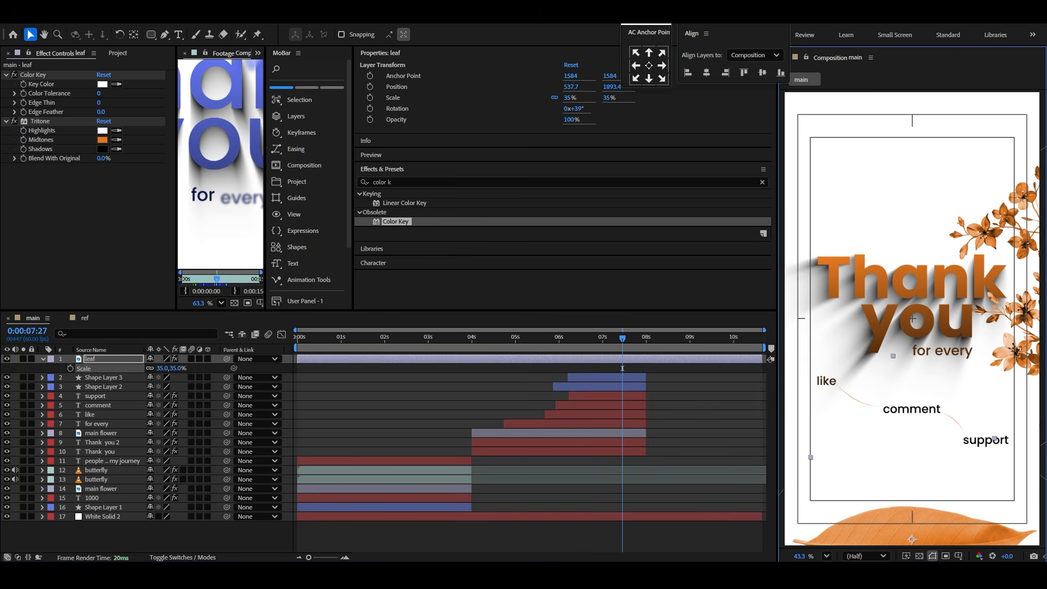
left_click_drag(175, 371, 198, 370)
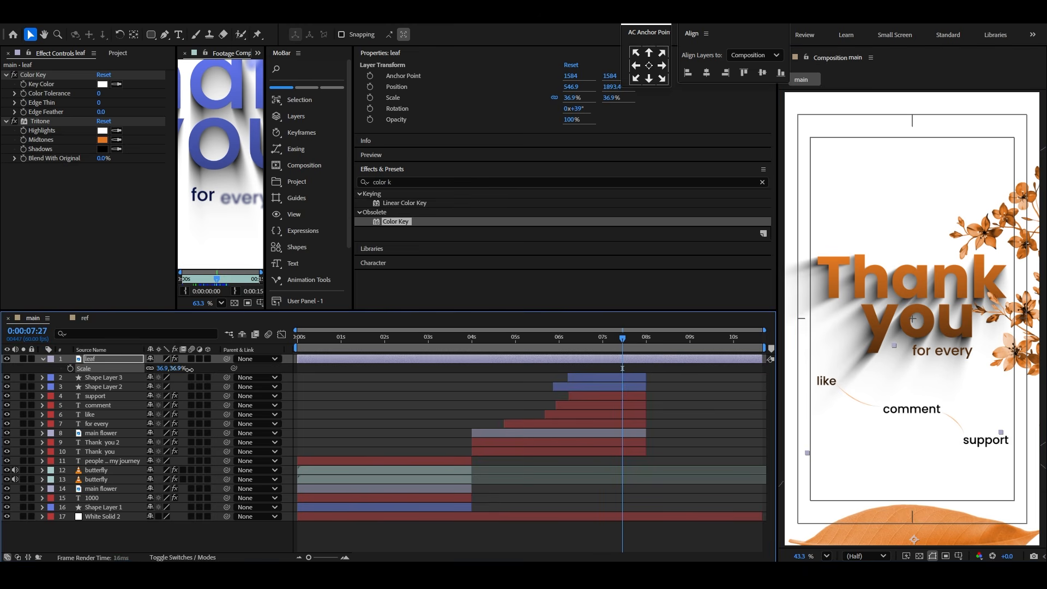
mouse_move(929, 514)
left_mouse_down()
mouse_move(958, 526)
mouse_move(933, 515)
left_mouse_up()
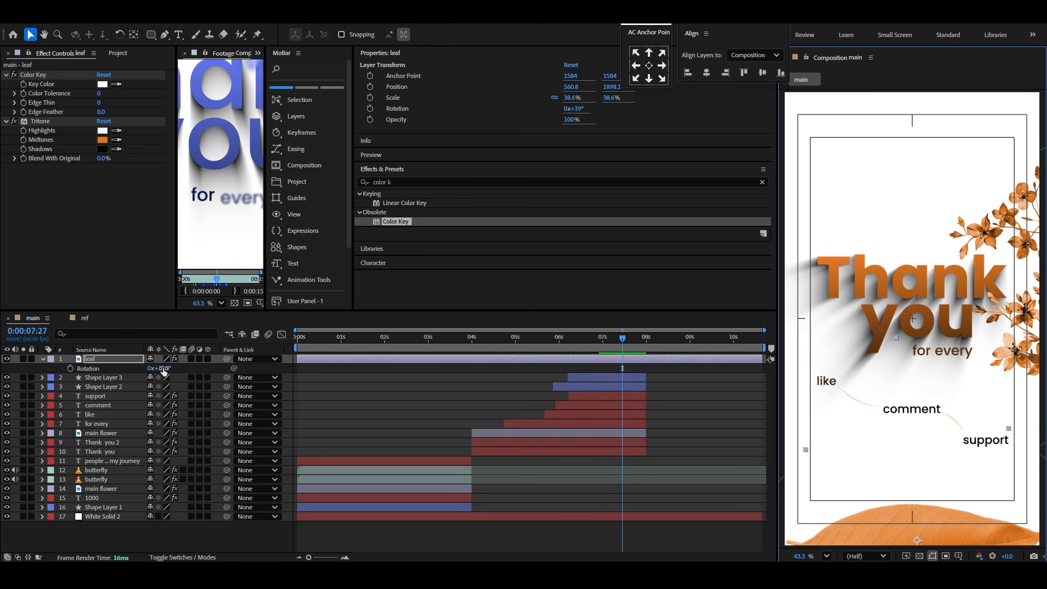
left_click_drag(164, 370, 155, 370)
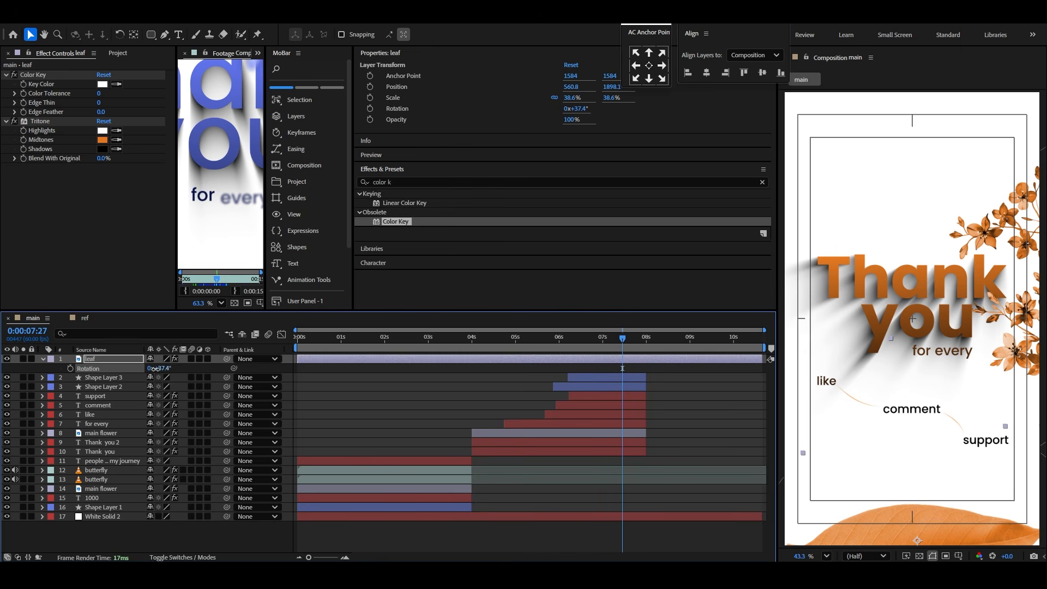
Step: Apply Gaussian Blur to the leaf with a Blurriness of 35.3 and collapse the layer
left_click(394, 183)
type("f")
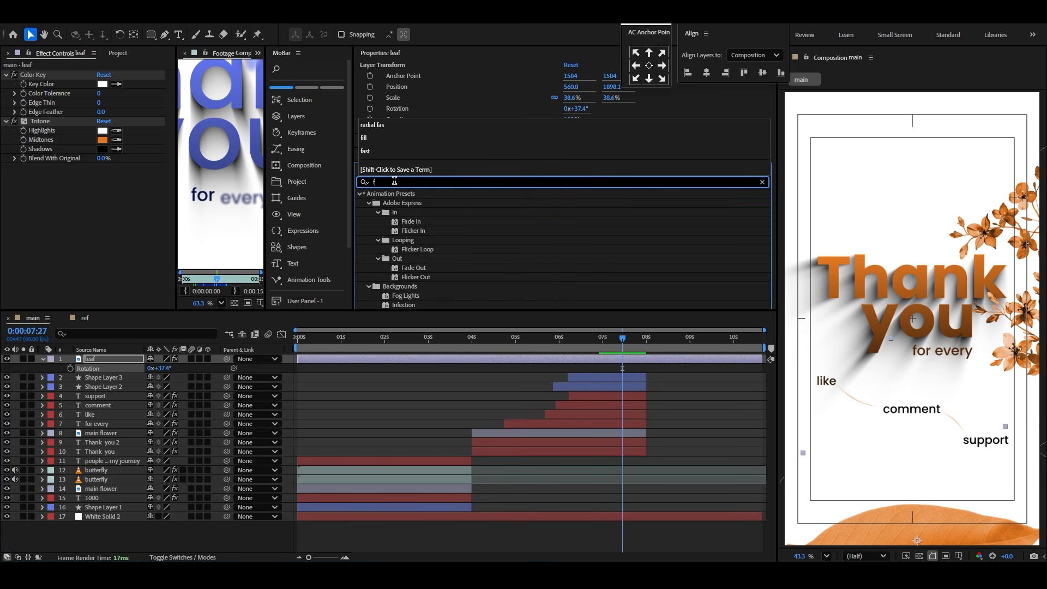
key("BackSpace")
type("gau")
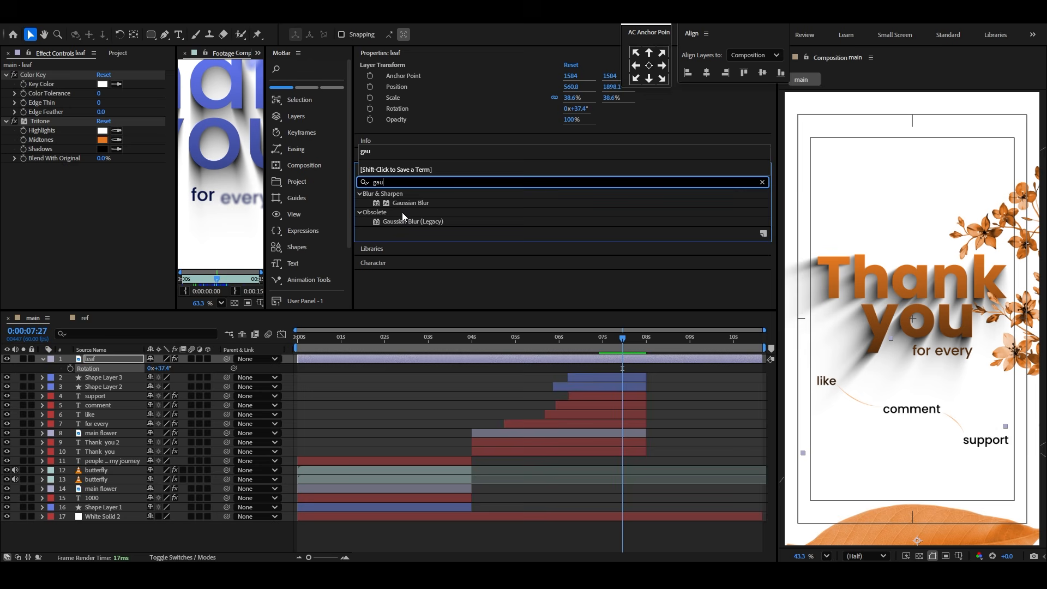
left_click_drag(410, 203, 129, 376)
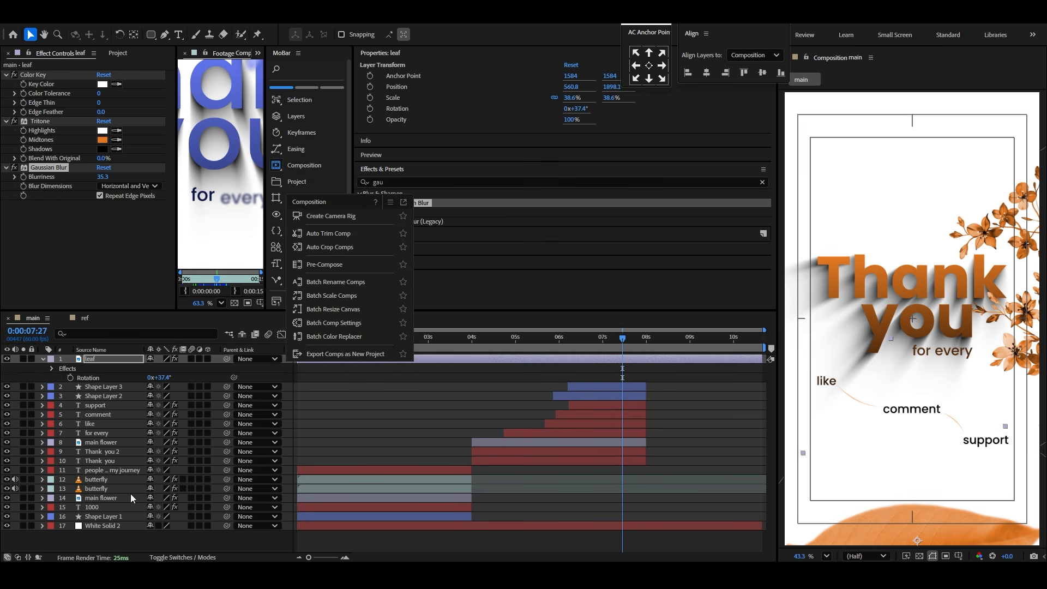
left_click(123, 540)
left_click(42, 358)
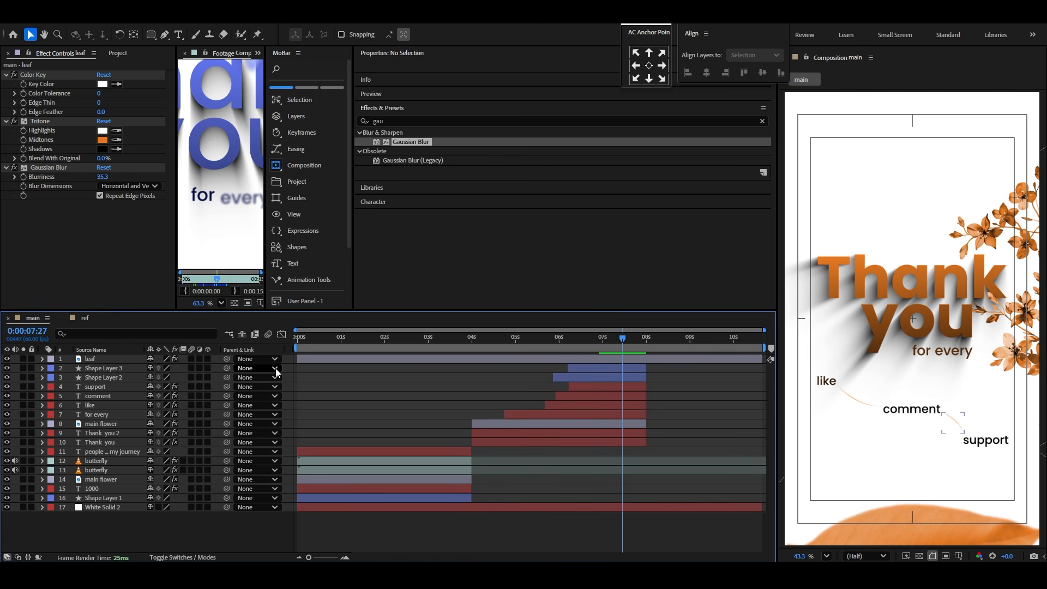
Step: Shift the leaf layer in time to start at 0:00:04:00, in line with the second scene's layers
left_click_drag(318, 359, 504, 366)
scroll(480, 369, "up", 4)
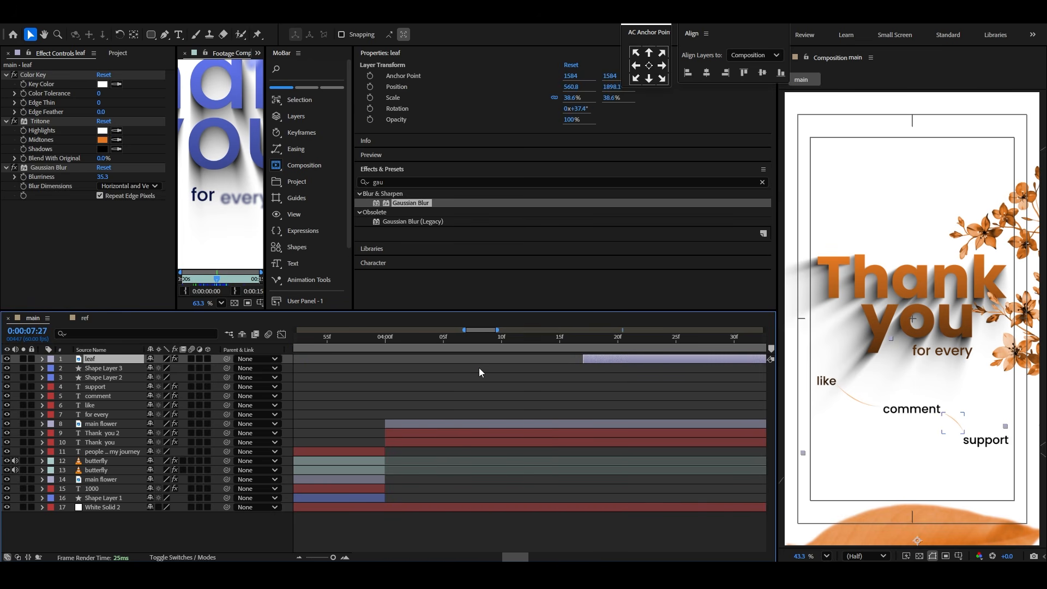
left_click(387, 340)
left_click_drag(607, 362, 401, 368)
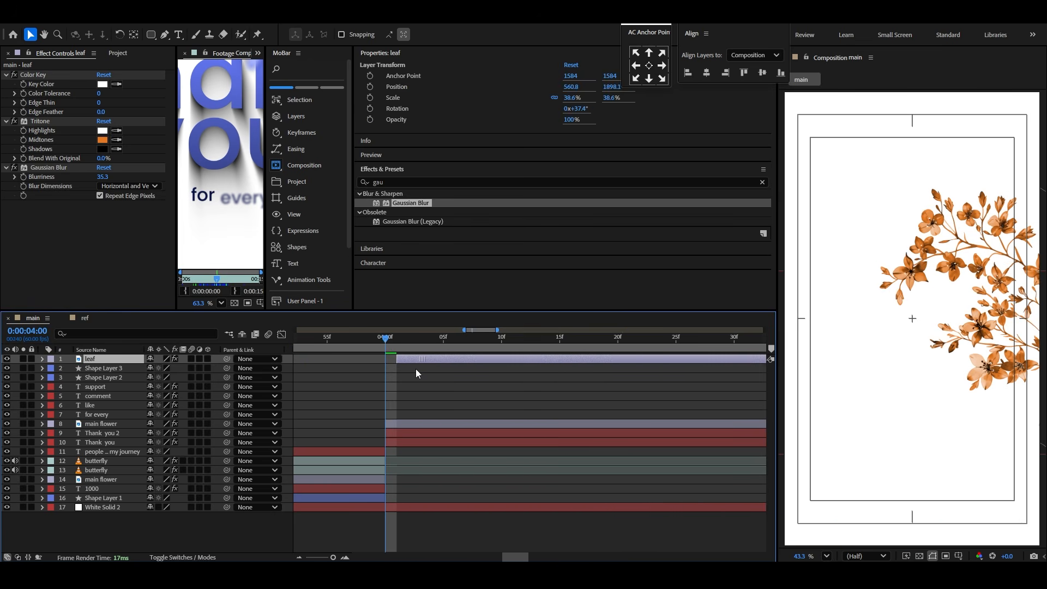
Step: Trim the leaf layer to end at 0:00:08:00 by splitting it there and deleting the remainder
scroll(416, 368, "down", 2)
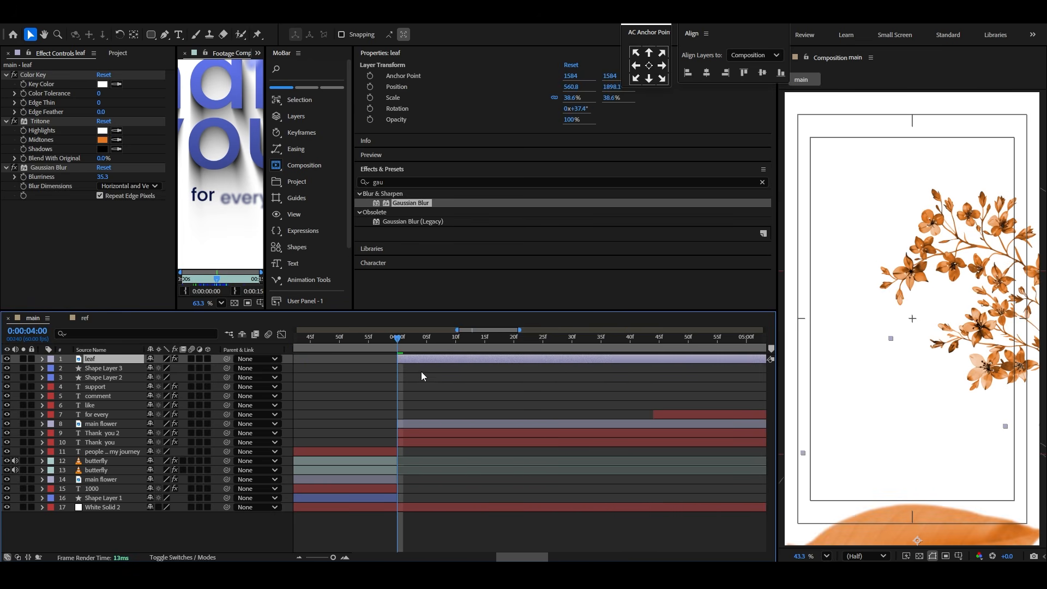
scroll(480, 374, "down", 3)
scroll(707, 381, "up", 2)
left_click(627, 343)
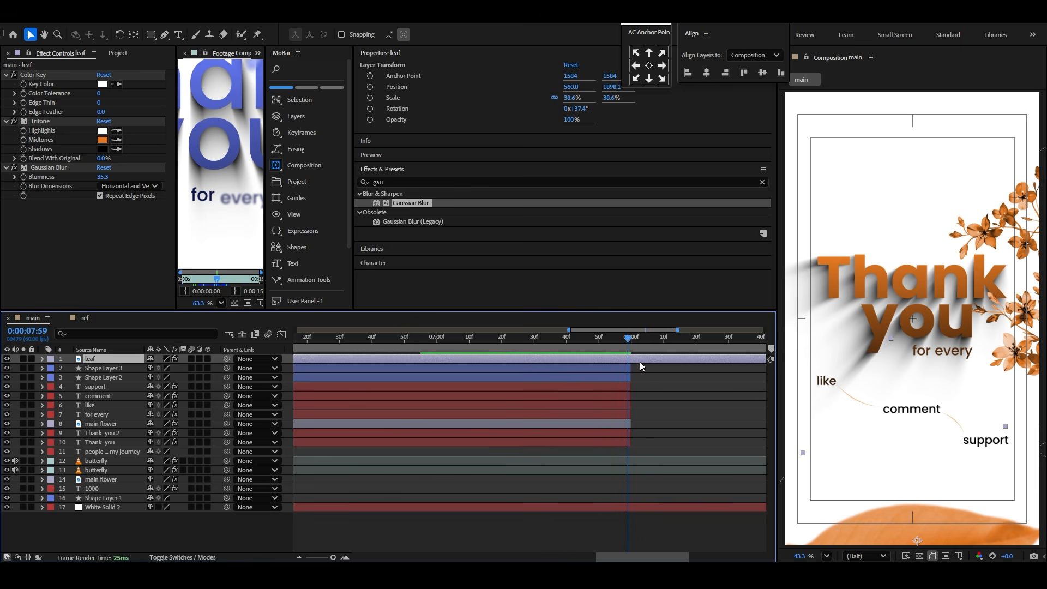
left_click_drag(629, 340, 634, 350)
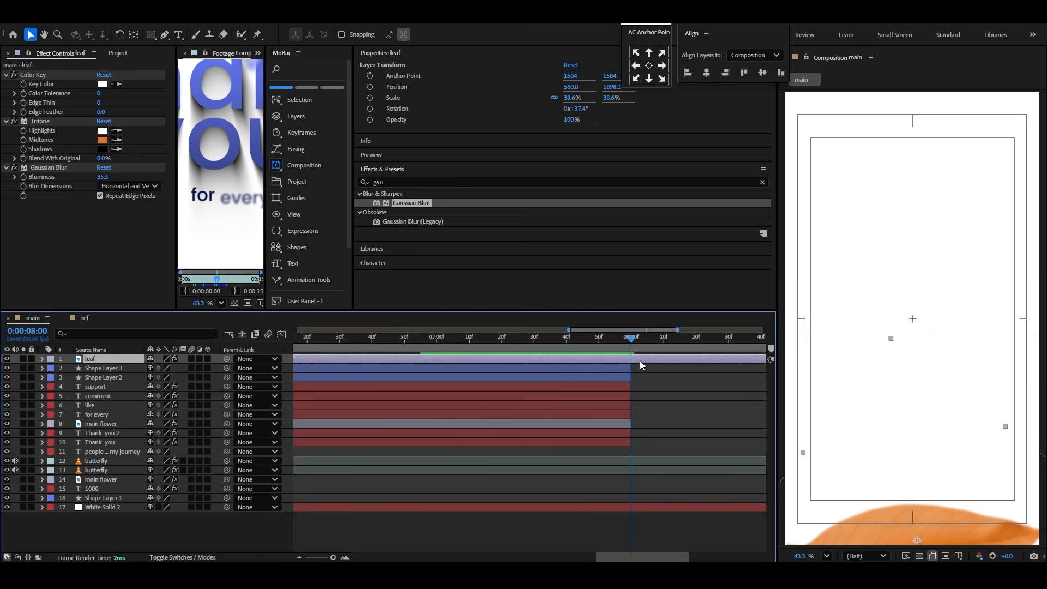
key("ctrl+shift+d")
key("Delete")
scroll(641, 365, "down", 3)
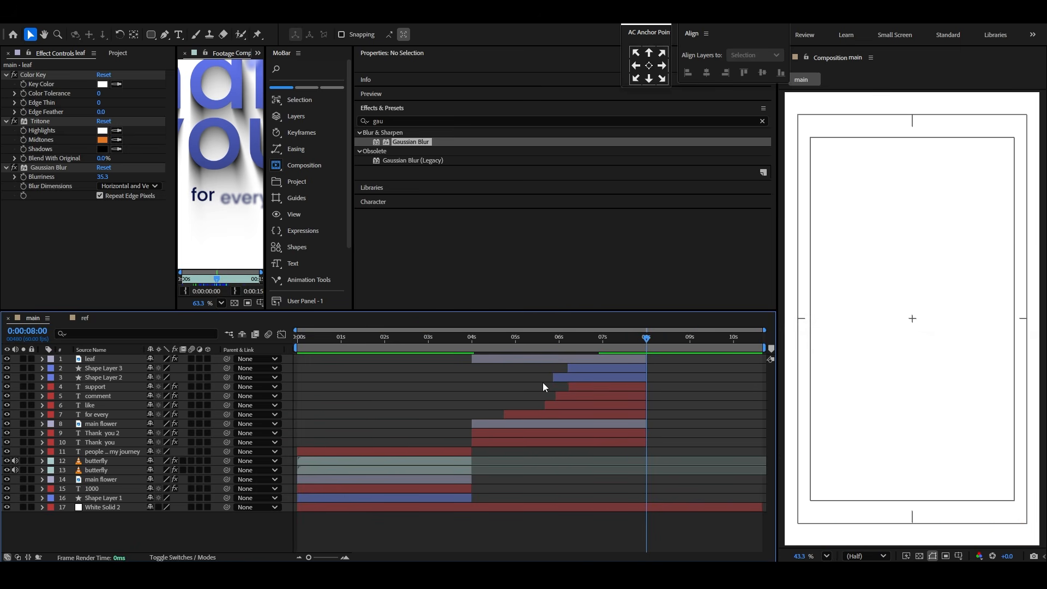
Step: Check the ref composition's frame at 0:00:12:00, then add a white 1080 × 1920 solid to the main composition
left_click(85, 318)
left_click_drag(505, 341, 647, 339)
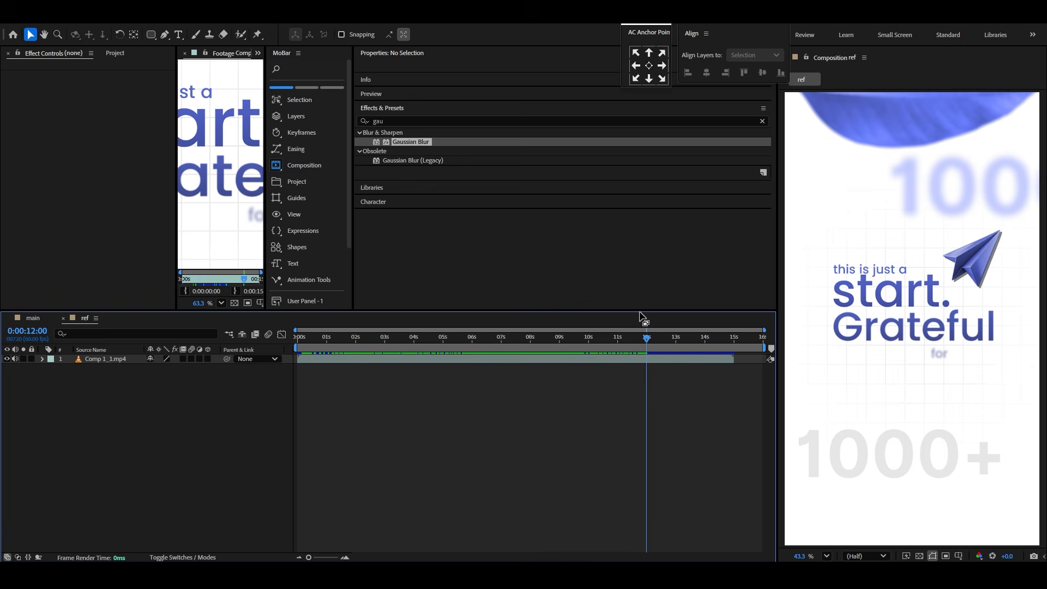
left_click(43, 317)
right_click(100, 526)
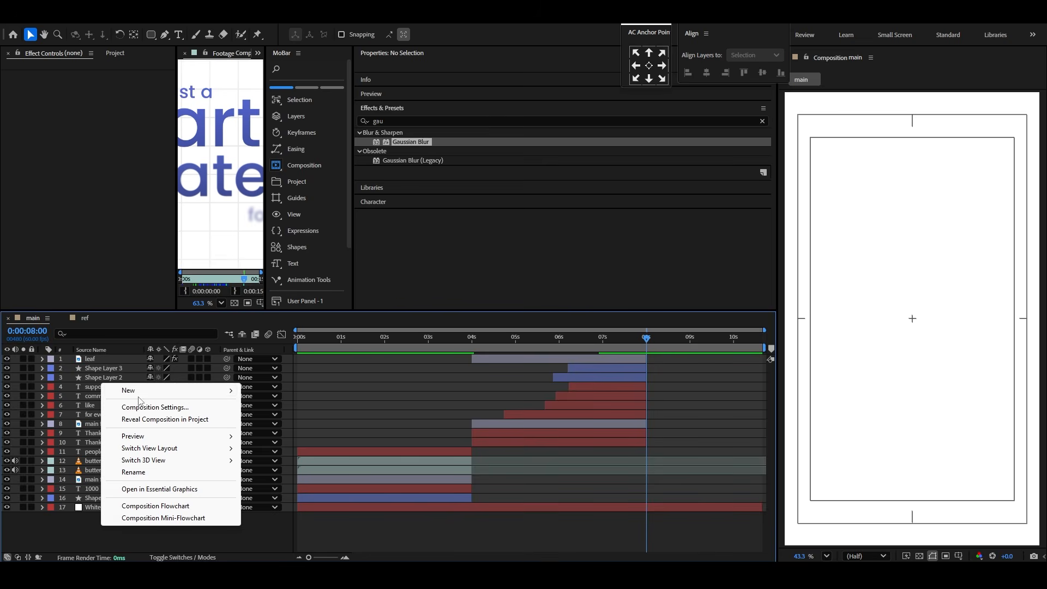
mouse_move(218, 390)
left_click(267, 419)
left_click(595, 391)
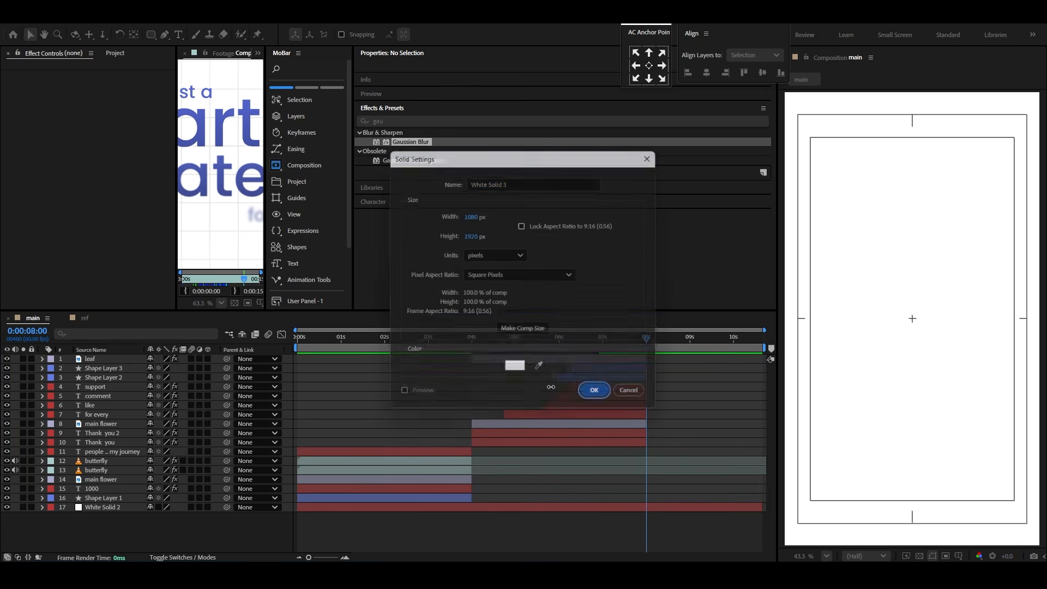
Step: Apply the Grid effect to the new white solid
left_click(403, 182)
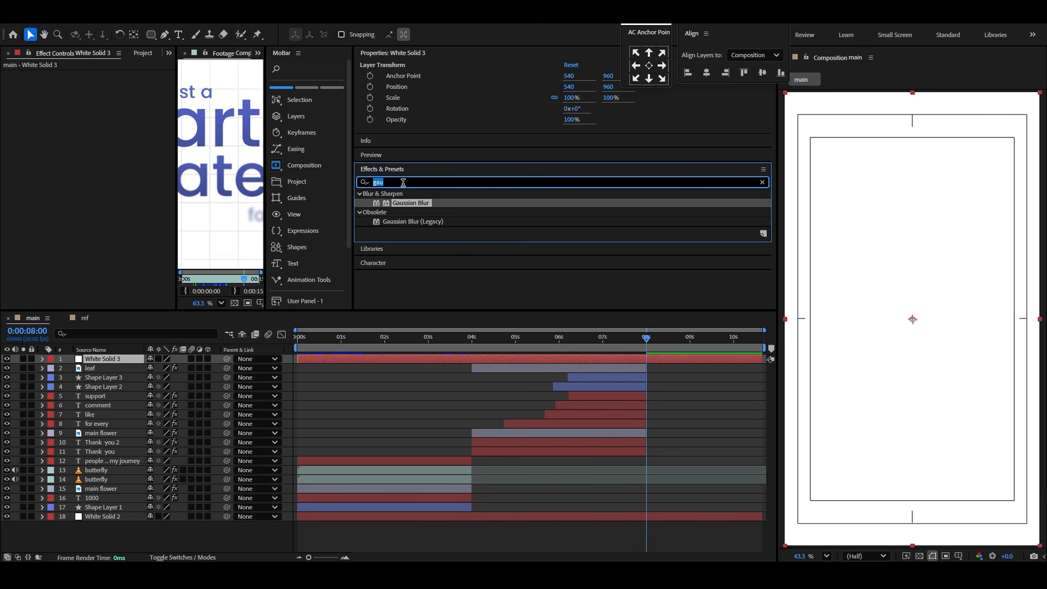
type("gr")
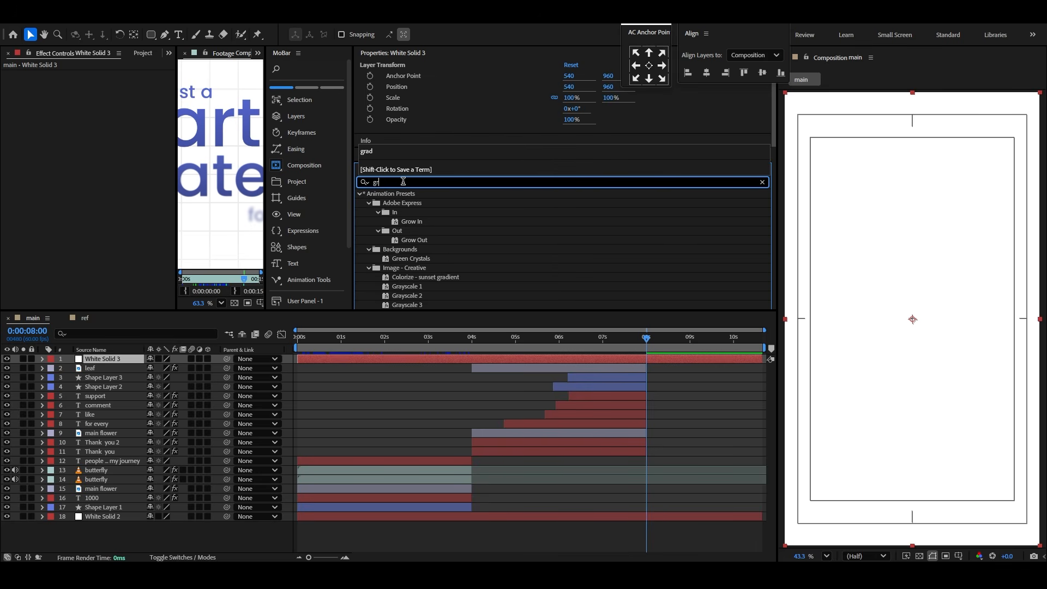
type("id")
double_click(389, 277)
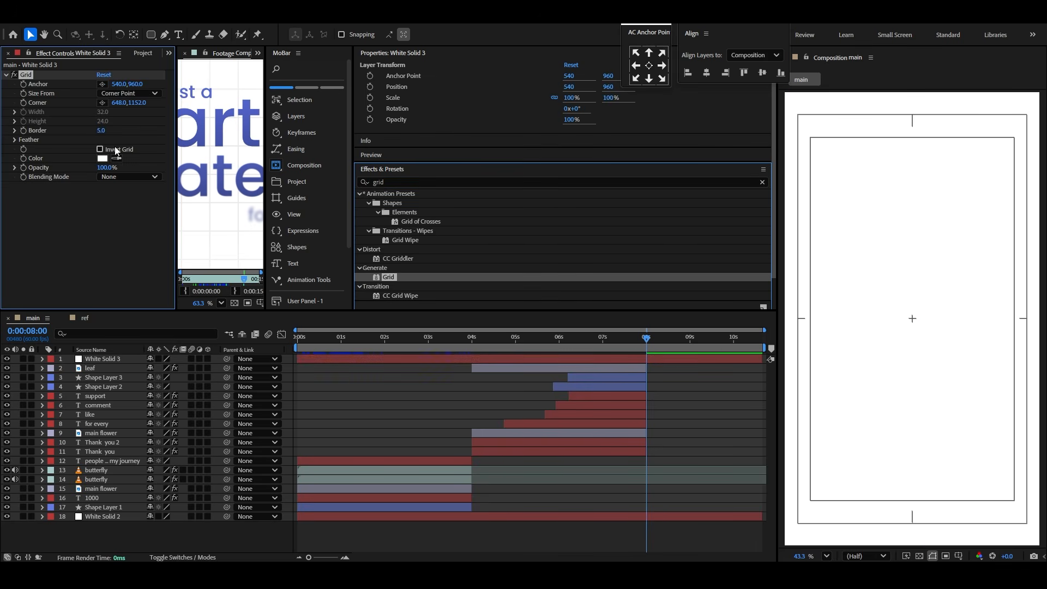
Step: Set the grid's color to black and size it by Width Slider with a width of 99.2
left_click(102, 158)
left_click(461, 325)
left_click(632, 221)
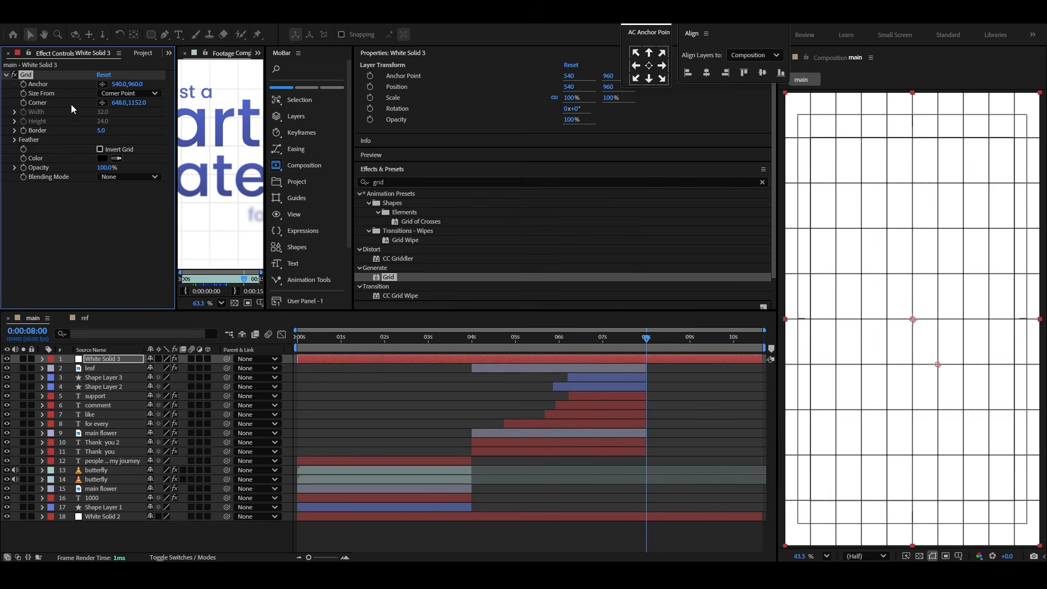
left_click(129, 93)
left_click(128, 117)
left_click_drag(49, 132, 93, 139)
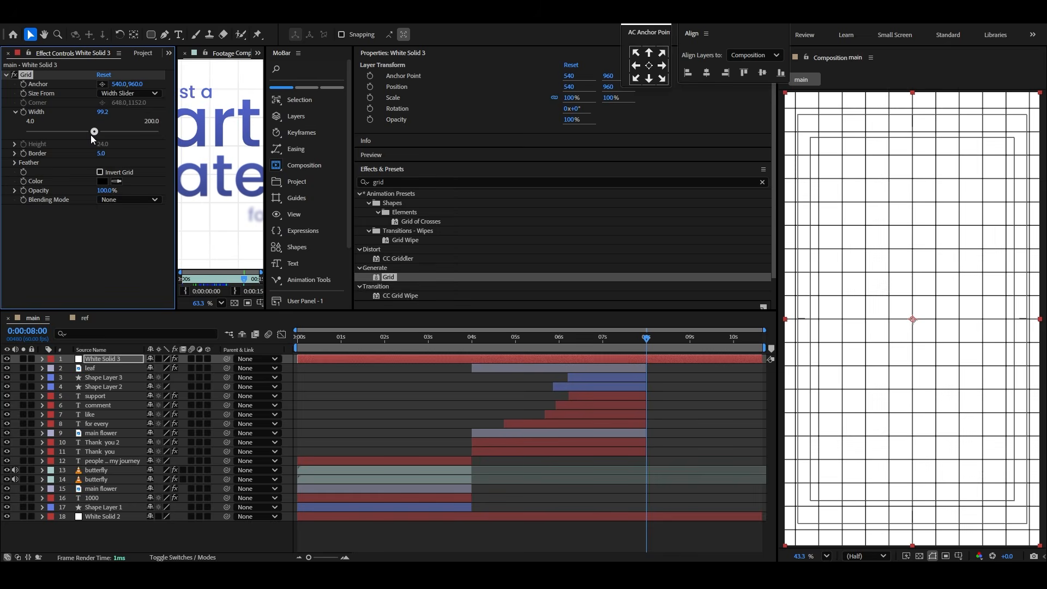
Step: Pre-compose the grid solid, moving all attributes into the new composition
right_click(94, 362)
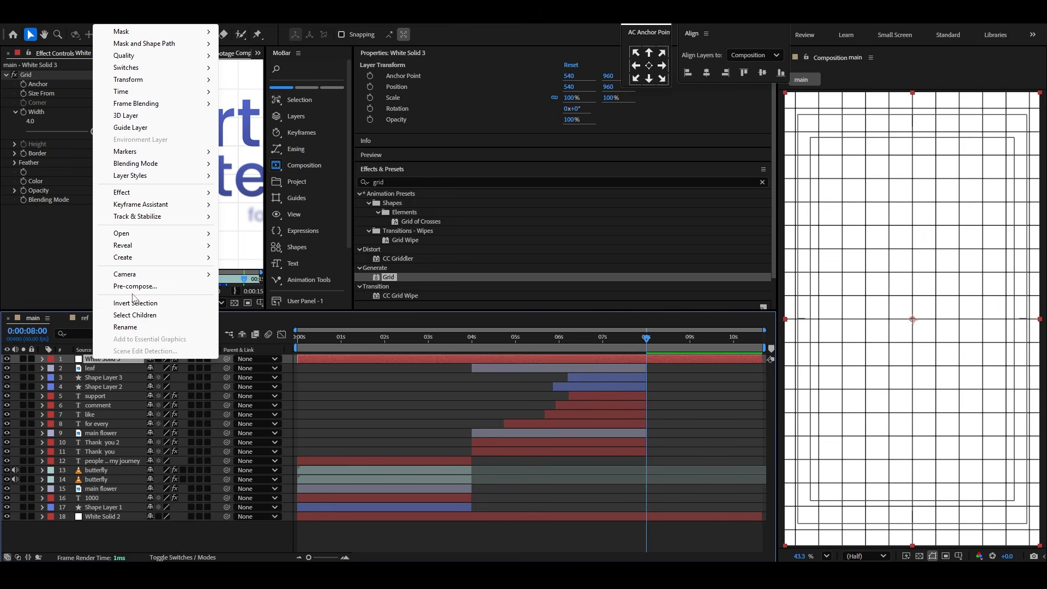
left_click(126, 286)
left_click(429, 290)
left_click(577, 366)
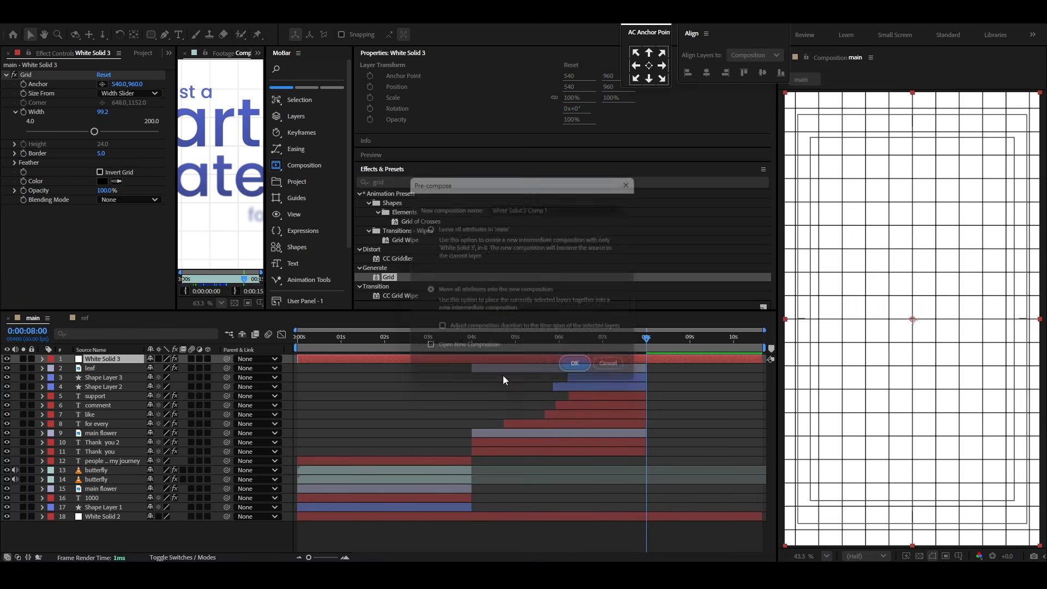
Step: Mask the grid composition with a rectangle across the frame's middle and feather the mask by 94 pixels
left_click(151, 34)
left_click_drag(812, 209, 1015, 419)
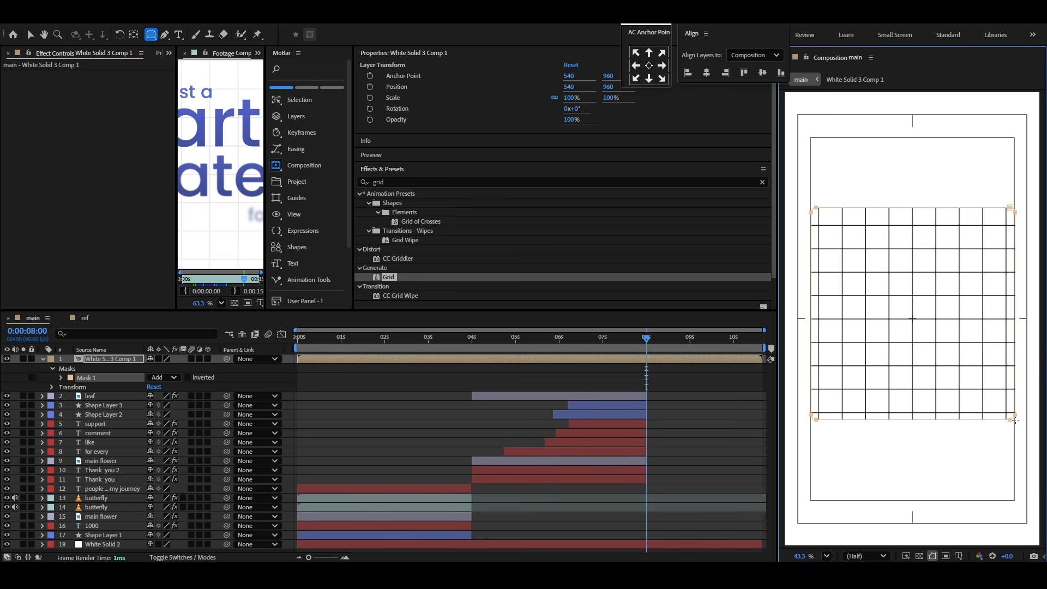
left_click(60, 378)
left_click_drag(163, 396, 223, 401)
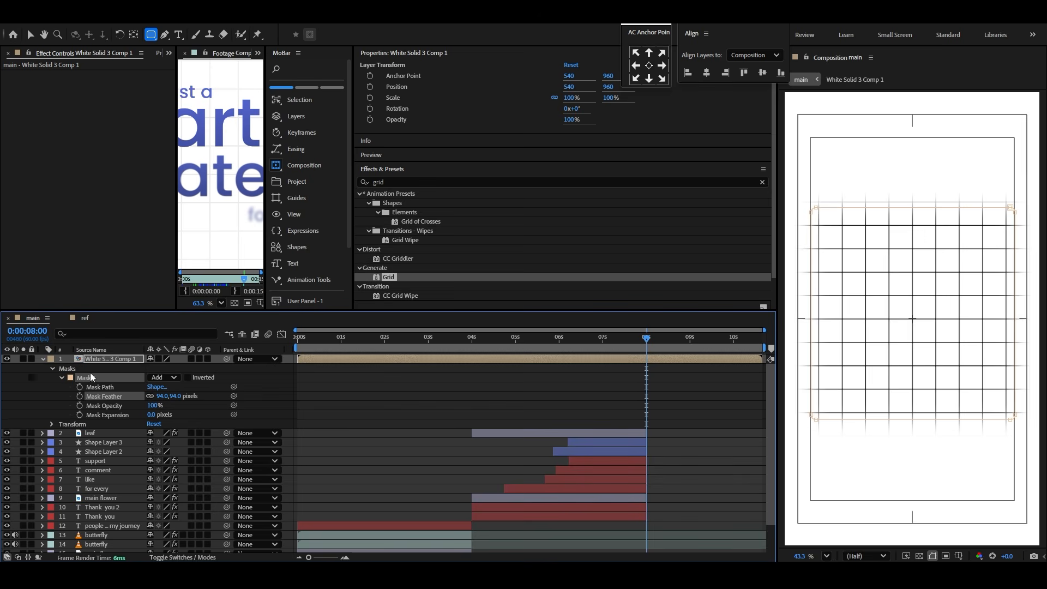
Step: Set the grid composition layer's opacity to 11% and collapse the layer
key("t")
left_click_drag(152, 369, 112, 377)
left_click(195, 549)
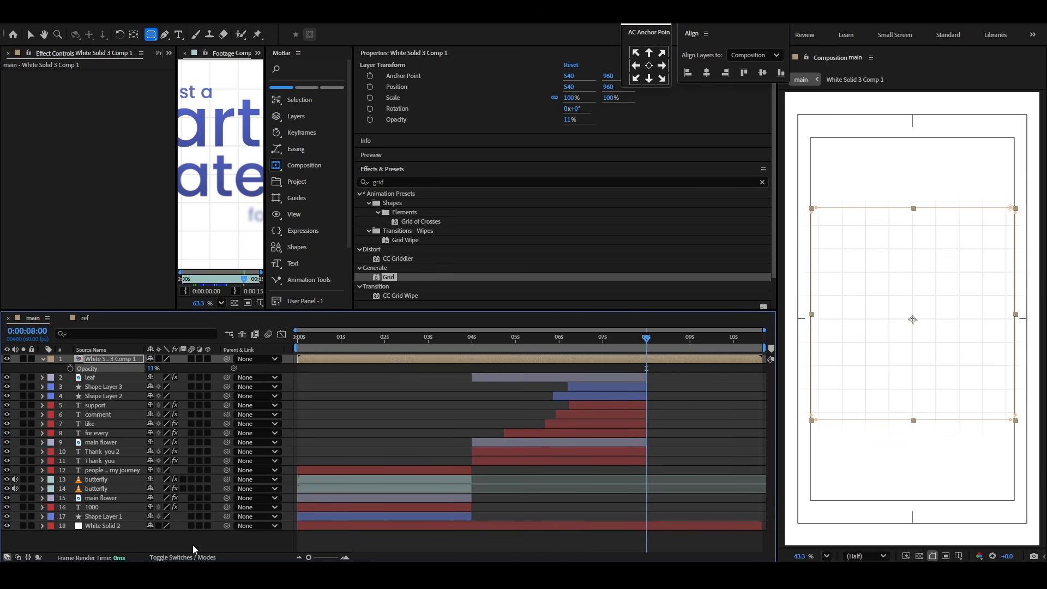
left_click(43, 359)
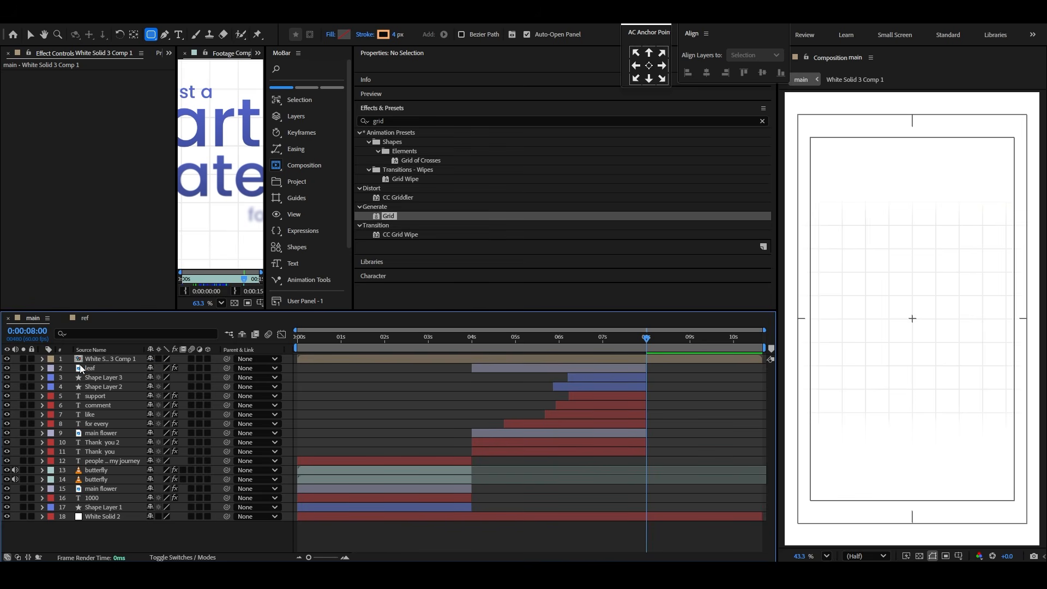
Step: Shift the grid composition layer in time to start at 0:00:08:00, right where the second scene ends
left_click(99, 360)
left_click_drag(332, 359, 671, 358)
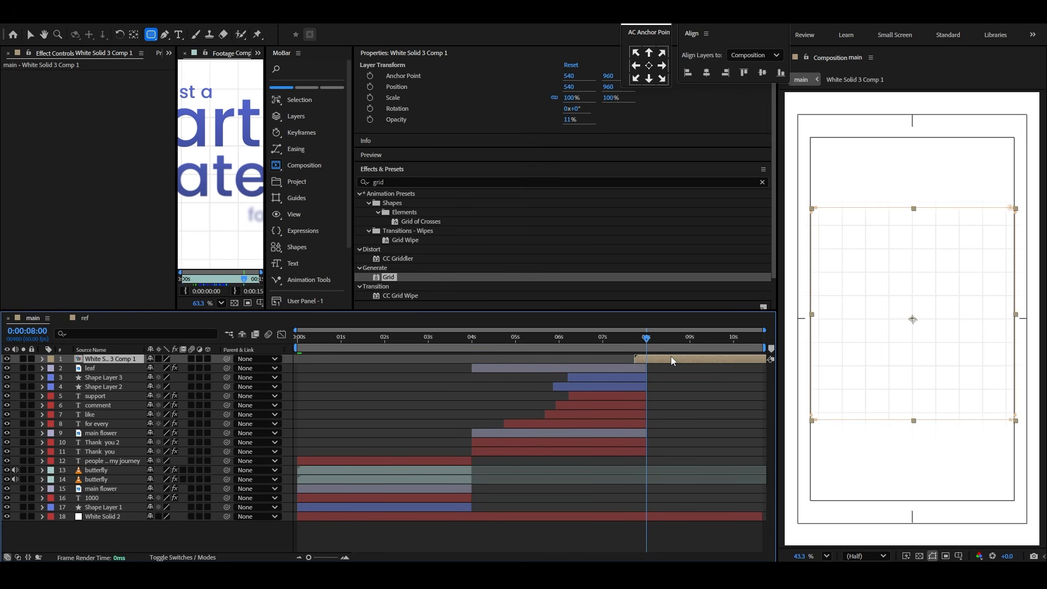
scroll(664, 373, "up", 3)
left_click_drag(504, 363, 556, 366)
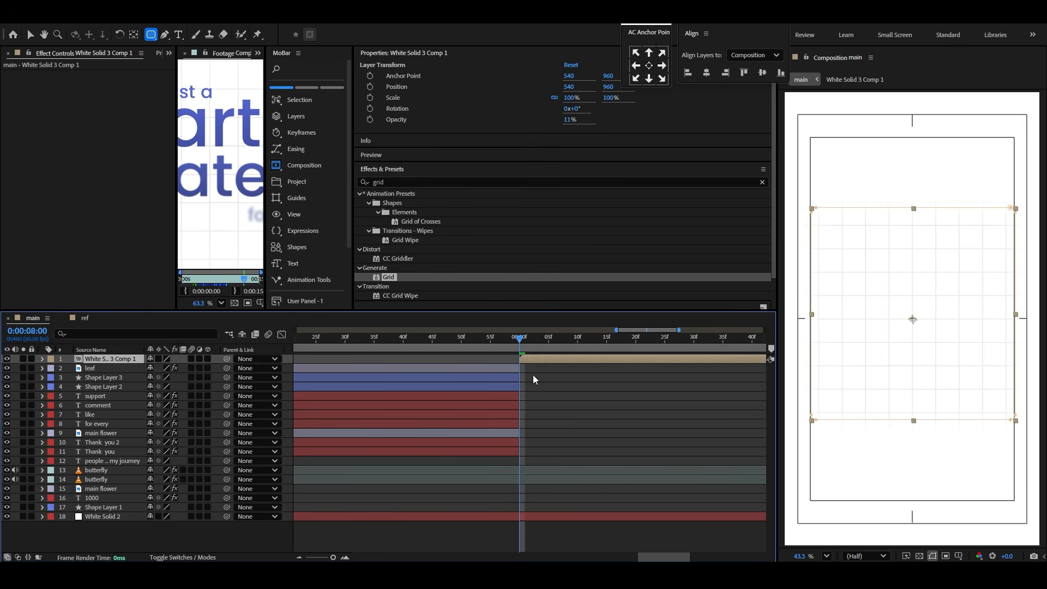
scroll(534, 379, "down", 3)
left_click(206, 533)
Step: Duplicate the support text layer, place the copy above all layers and shift it to start at 0:00:08:00
left_click(123, 396)
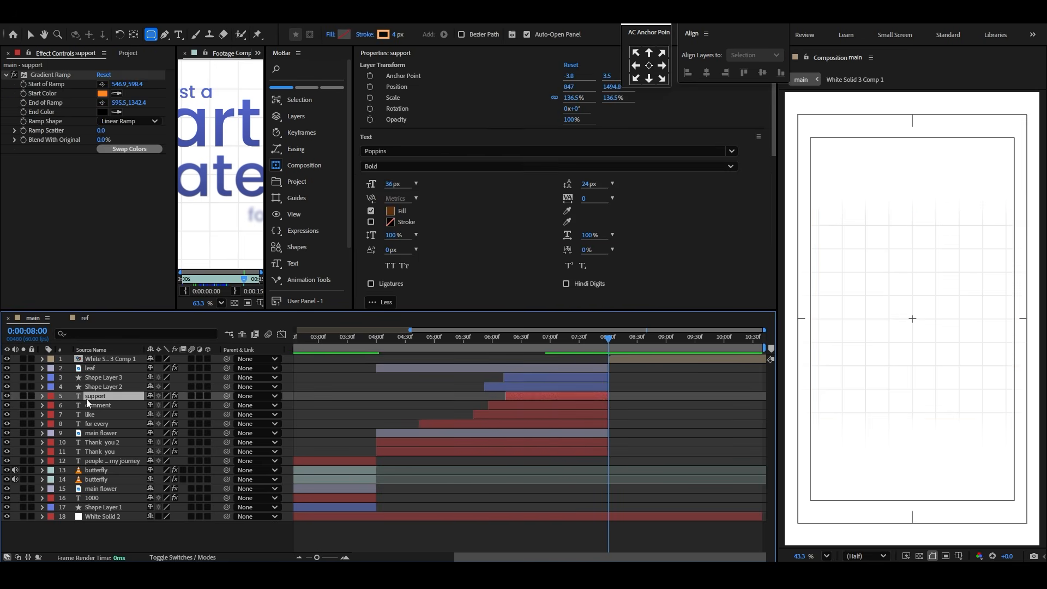
key("ctrl+d")
left_click_drag(97, 396, 118, 356)
left_click_drag(522, 361, 621, 361)
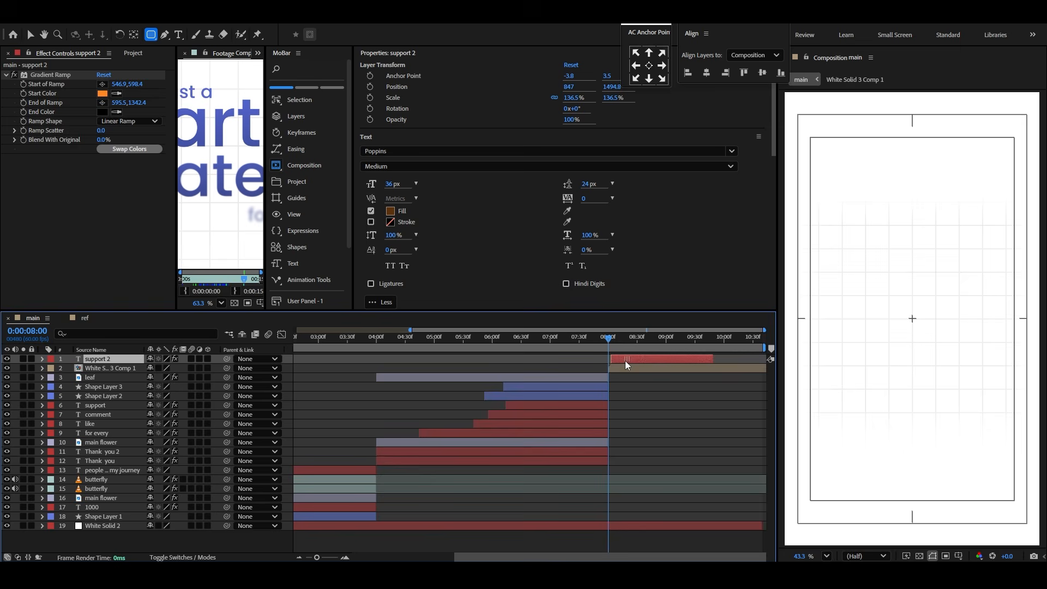
key(";")
left_click_drag(476, 364, 459, 364)
key(";")
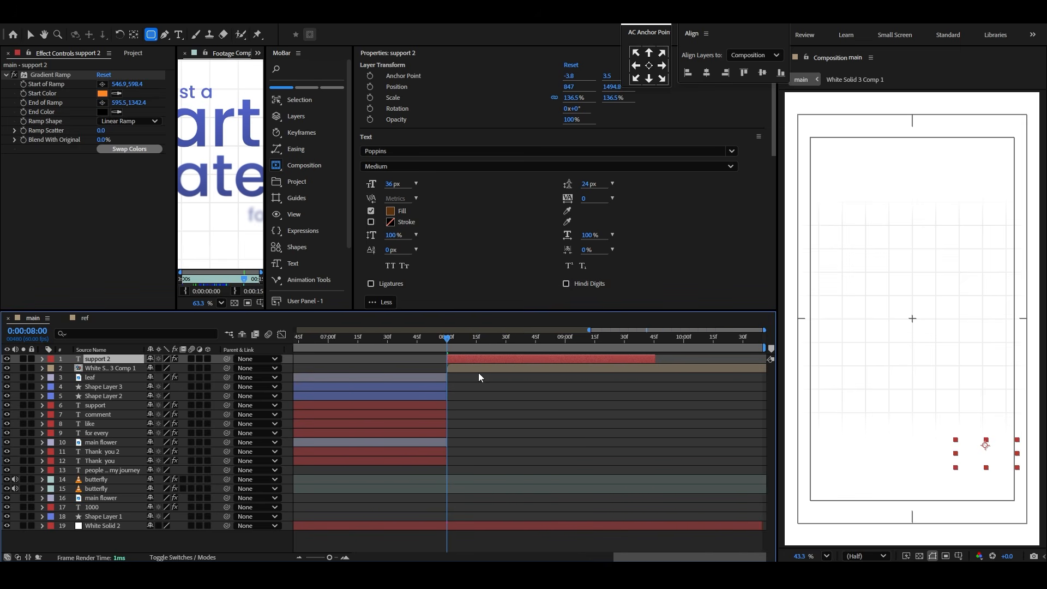
Step: Play the reveal to 0:00:08:46 and move the copied support text over the grid to about 352.5, 783.1
key("space")
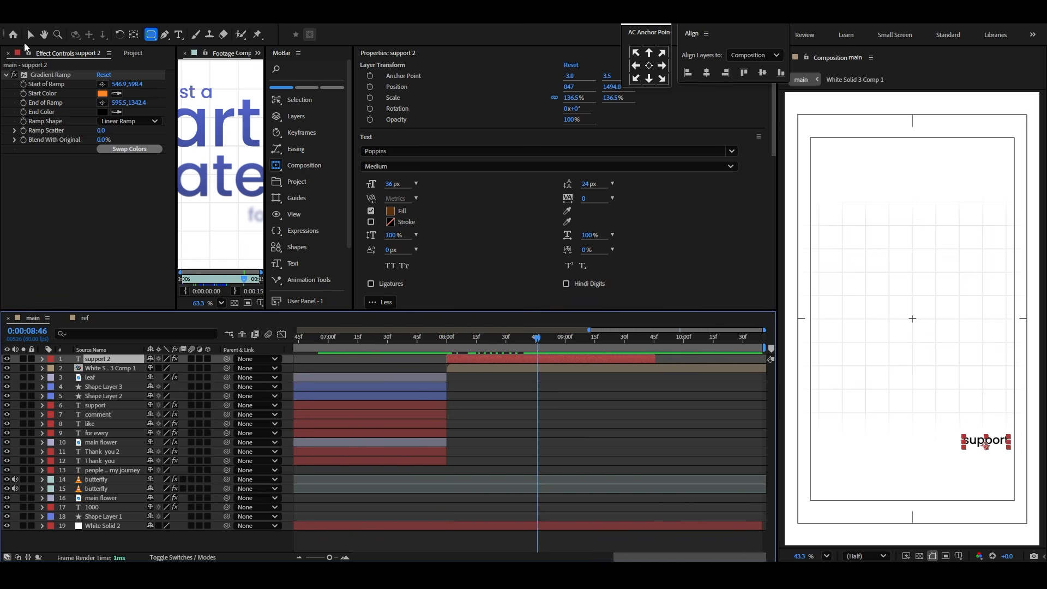
key("v")
left_click_drag(978, 443, 862, 275)
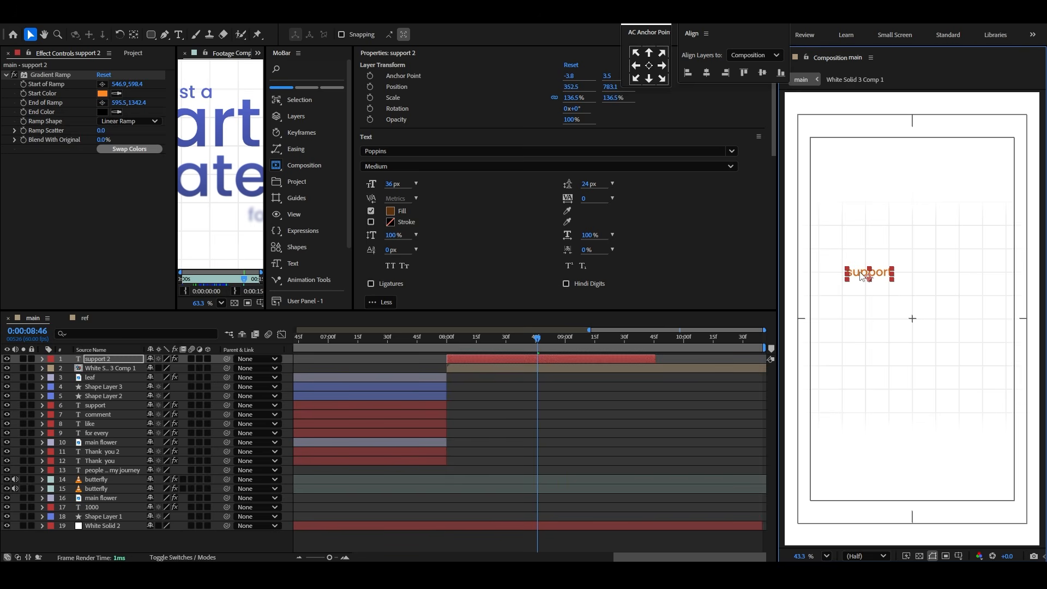
Step: Replace the copied text with "this is just a", checking the wording in the ref composition
double_click(867, 272)
left_click(85, 318)
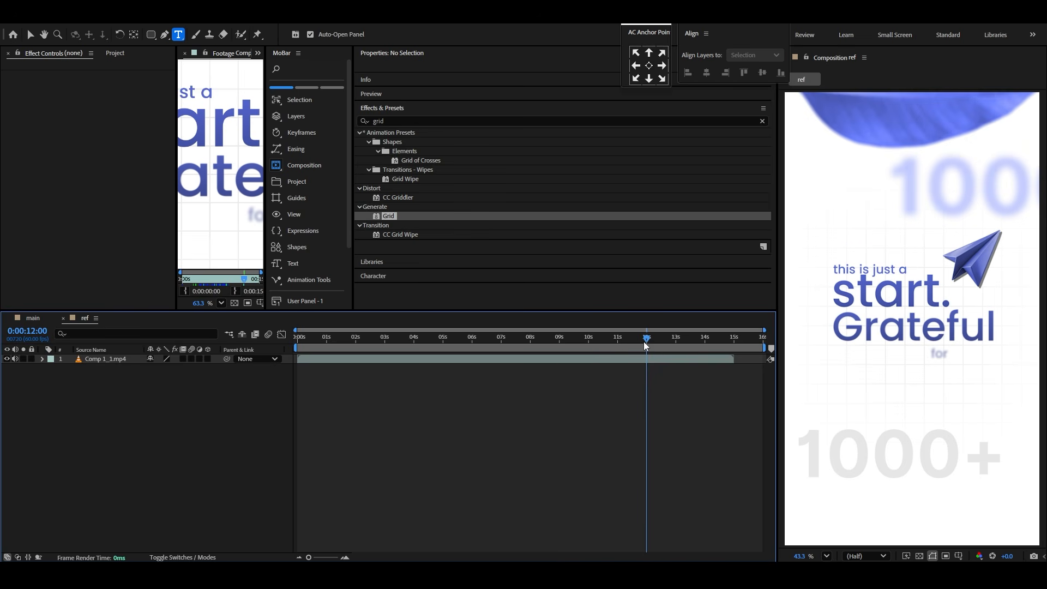
left_click(33, 317)
key("Home")
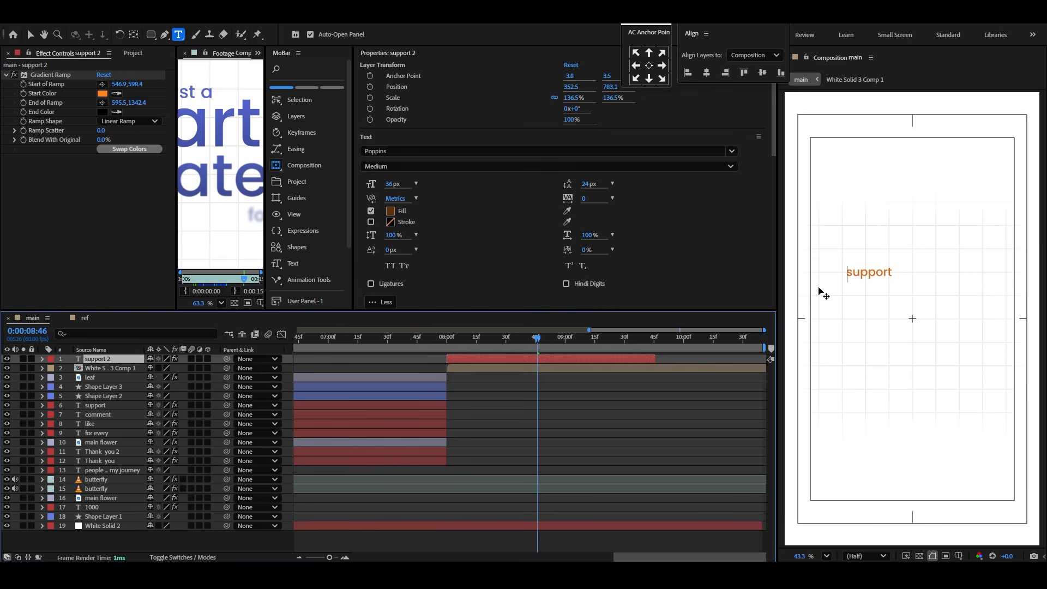
type("this is just a")
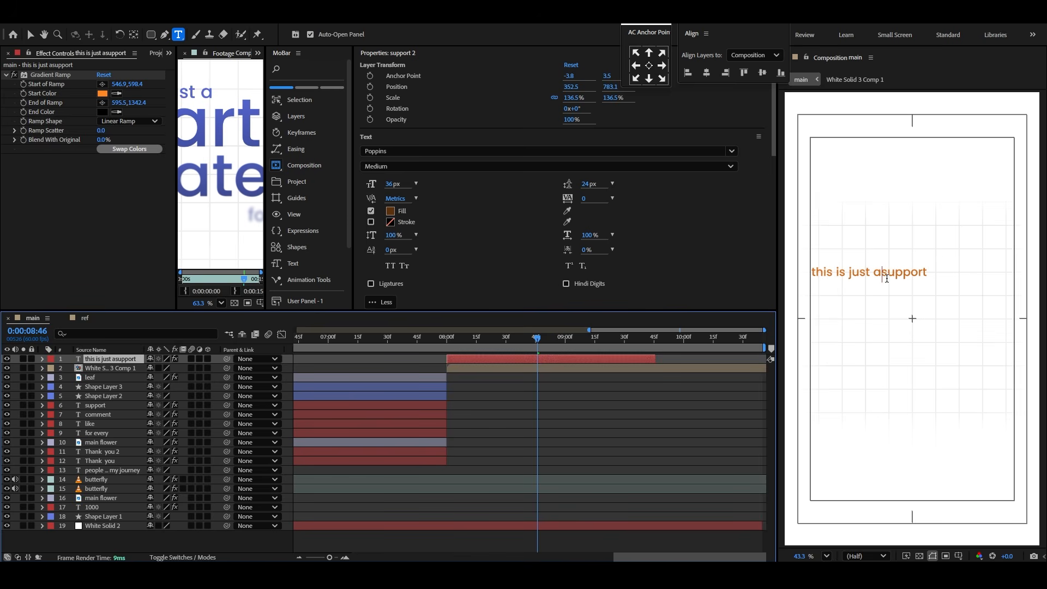
left_click_drag(888, 277, 949, 276)
key("BackSpace")
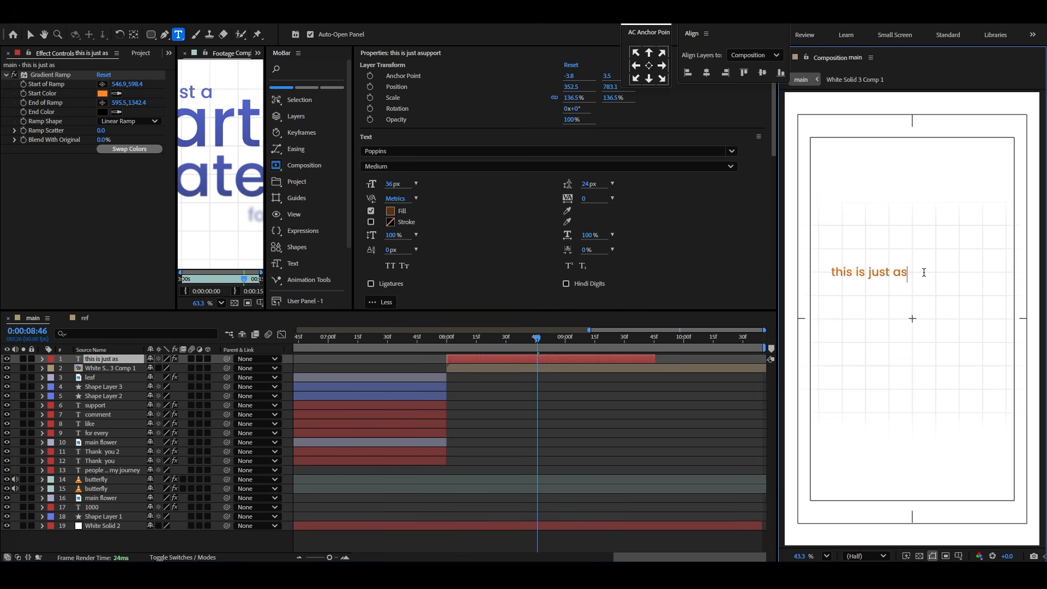
key("BackSpace")
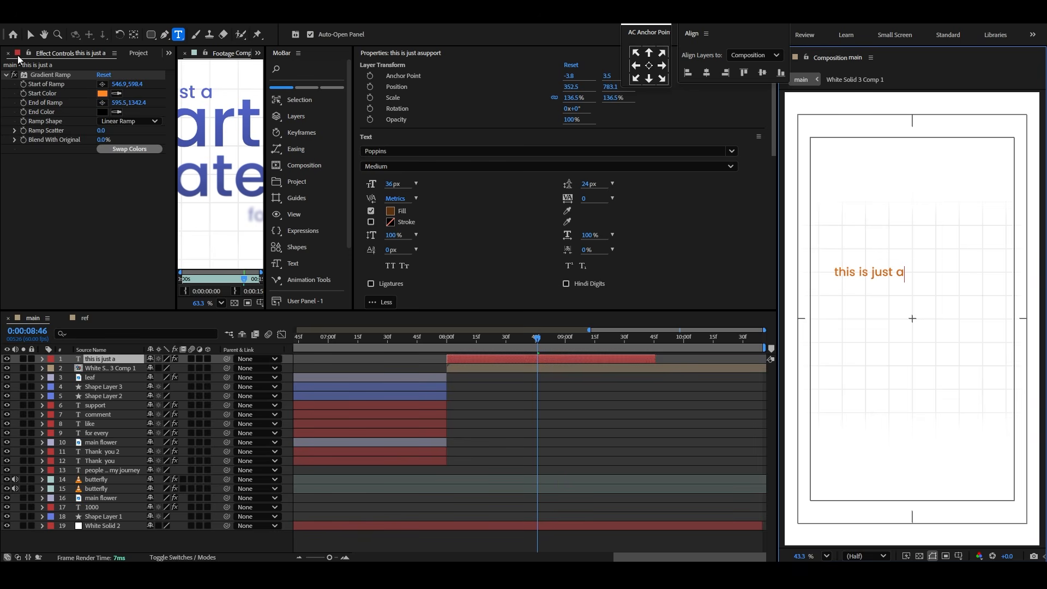
Step: Raise the "this is just a" text slightly, duplicate it below and change the lower copy's text to "start."
left_click(31, 35)
mouse_move(892, 274)
left_mouse_down()
mouse_move(887, 245)
mouse_move(896, 289)
left_mouse_up()
key("ctrl+d")
double_click(895, 286)
type("startt")
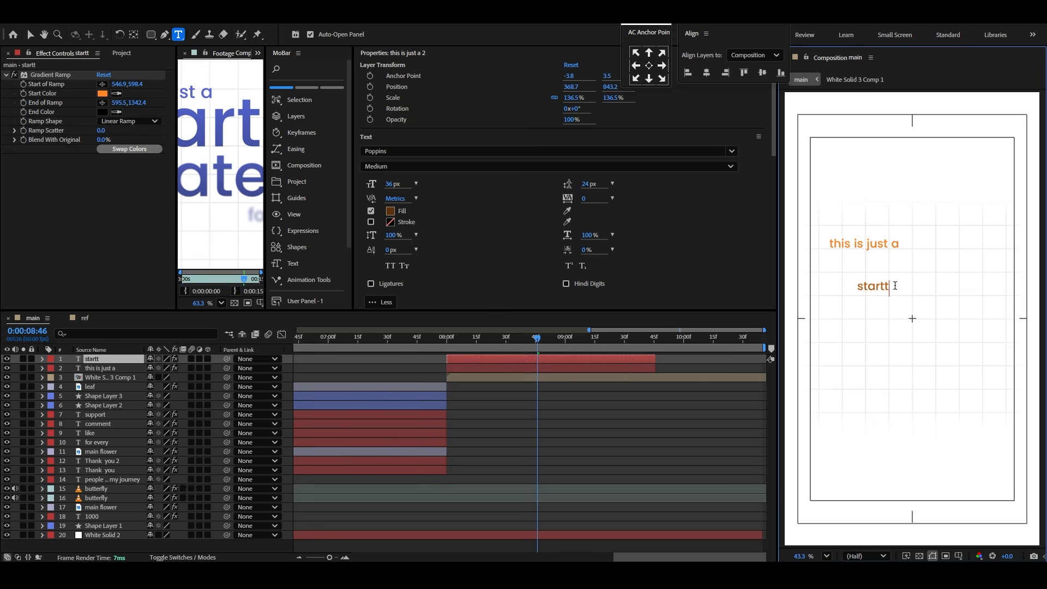
key("BackSpace")
type(".")
left_click(31, 35)
Step: Scale the "start." text to 678.5% and position it directly beneath "this is just a"
key("s")
left_click_drag(176, 370, 479, 373)
left_click_drag(914, 271, 932, 275)
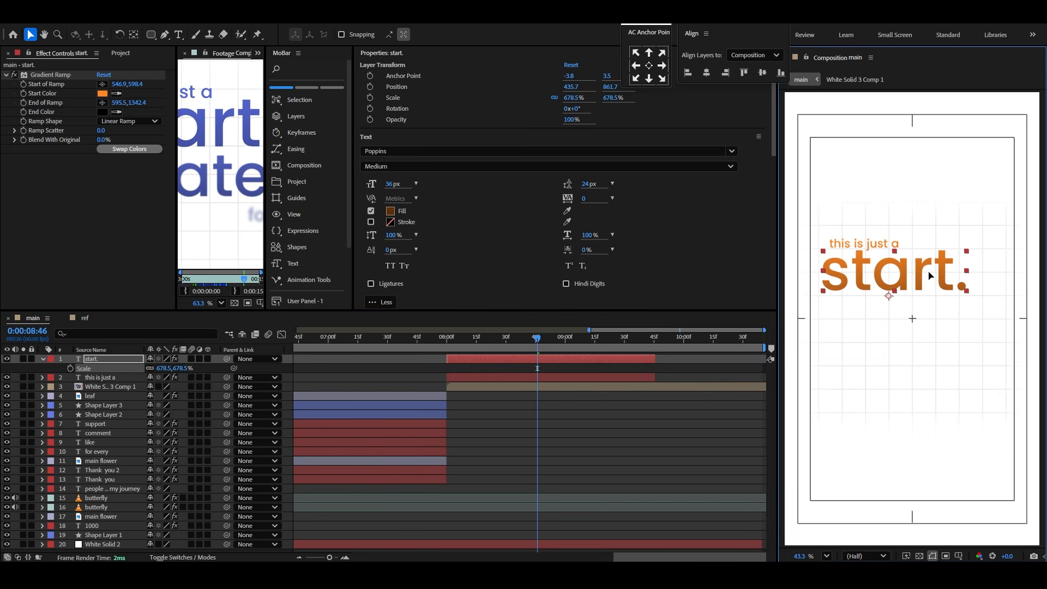
Step: Duplicate the "start." text, place the copy below it at about 451.9, 1046.5 and change its text to "grateful"
key("ctrl+d")
left_click_drag(863, 290, 865, 337)
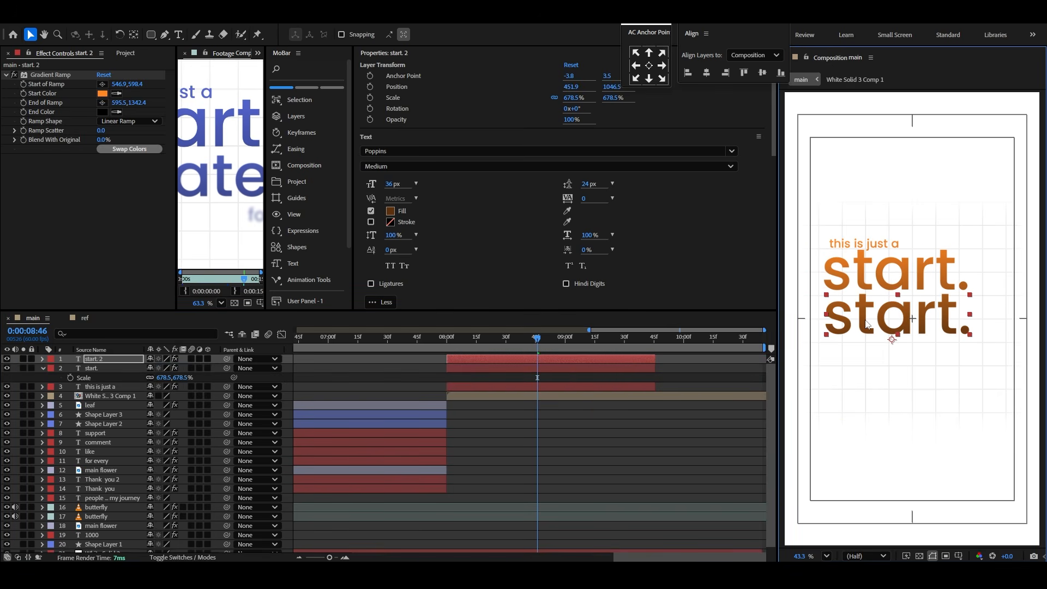
double_click(866, 320)
type("grateful")
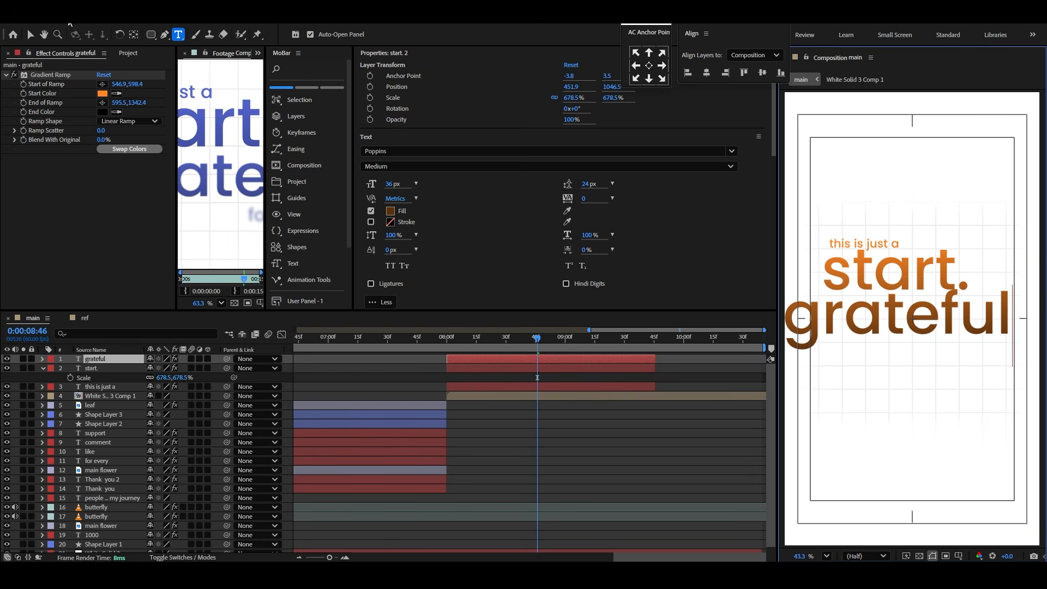
left_click(30, 34)
Step: Scale the "grateful" text down to about 503.3% and position it directly beneath "start."
key("s")
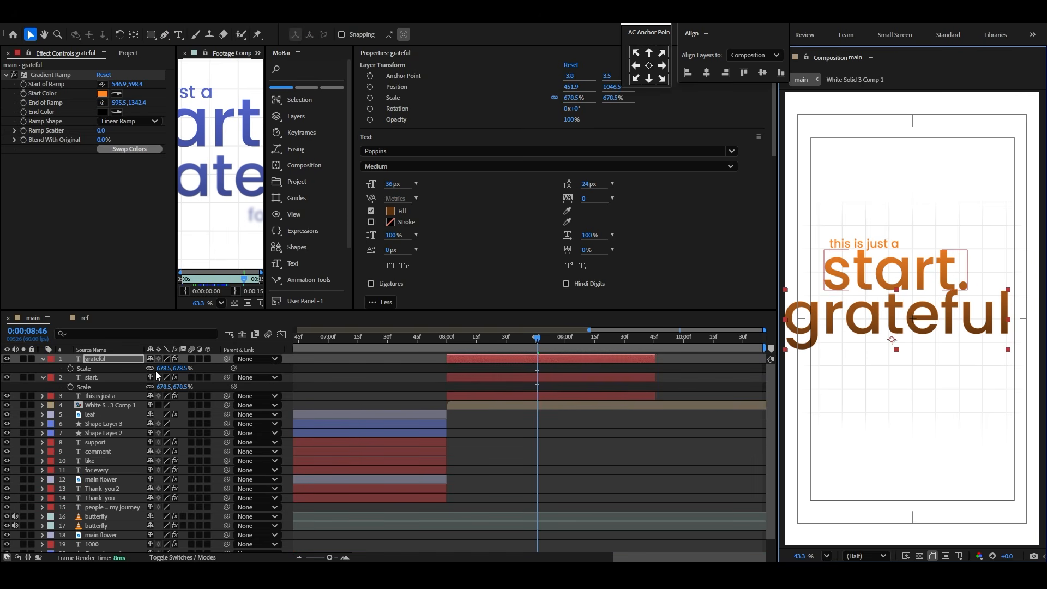
left_click_drag(176, 369, 72, 368)
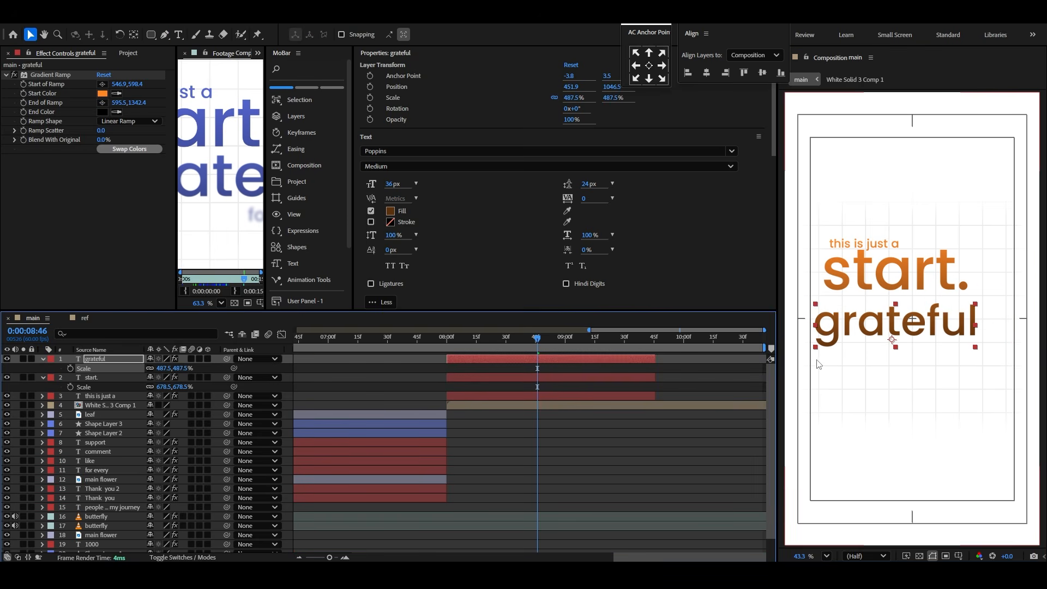
mouse_move(861, 327)
left_mouse_down()
mouse_move(877, 317)
mouse_move(869, 314)
left_mouse_up()
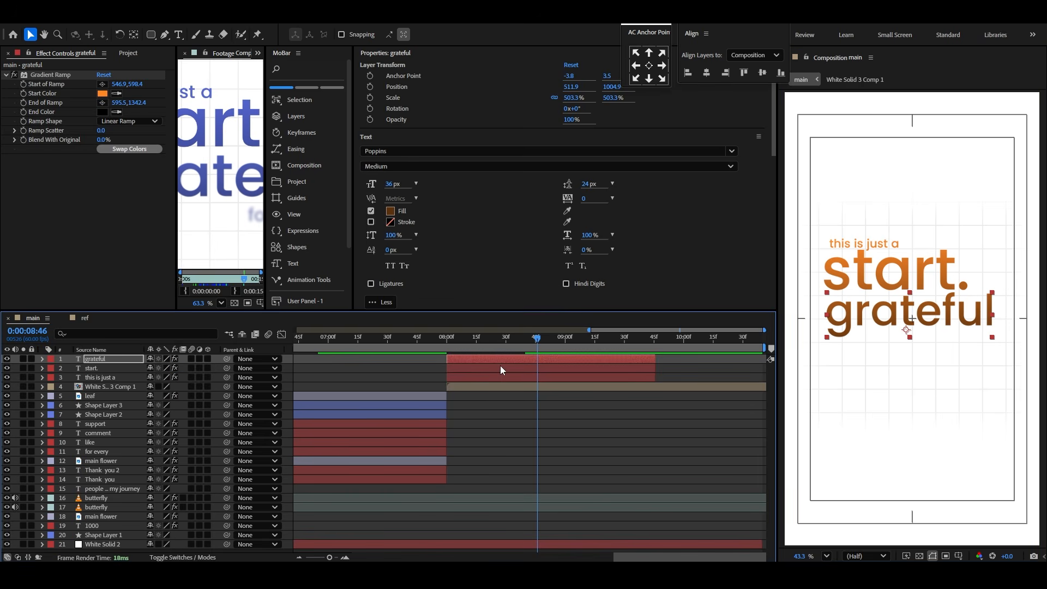
Step: Set the font weight of the "grateful" and "start." texts to Bold
left_click(716, 166)
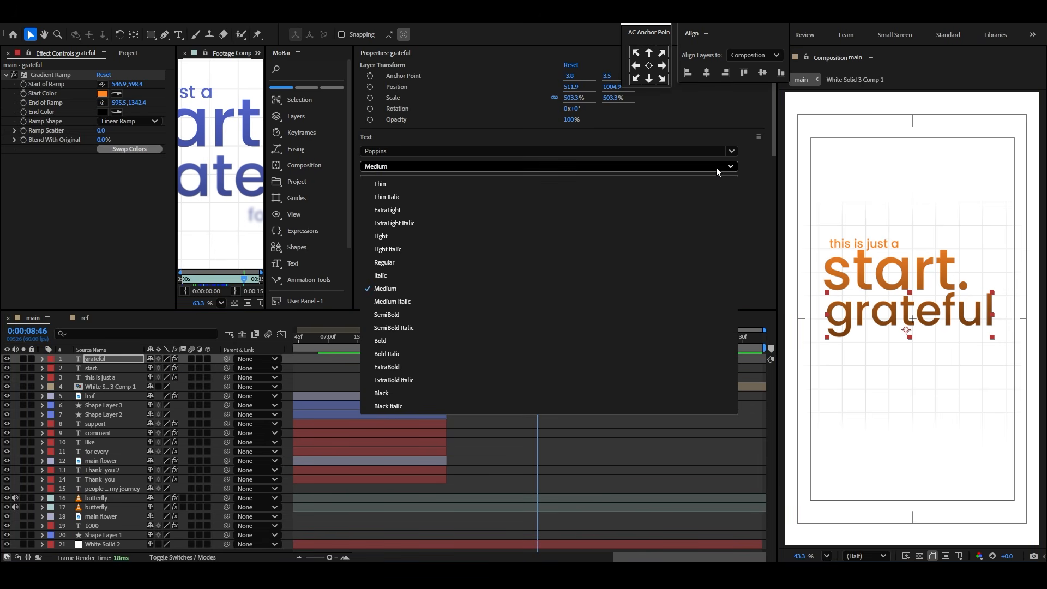
left_click(474, 340)
left_click(903, 276)
left_click(631, 169)
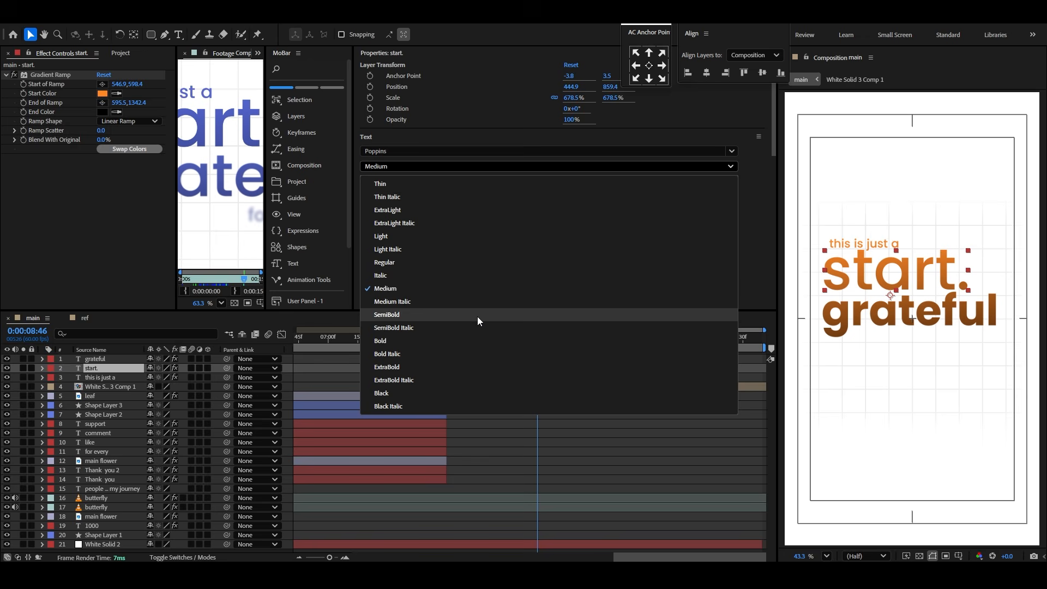
left_click(483, 340)
Step: Realign the bold "start." text beneath "this is just a" and place "grateful" below it at about 544.3, 1007.3
left_click(569, 403)
left_click(858, 282)
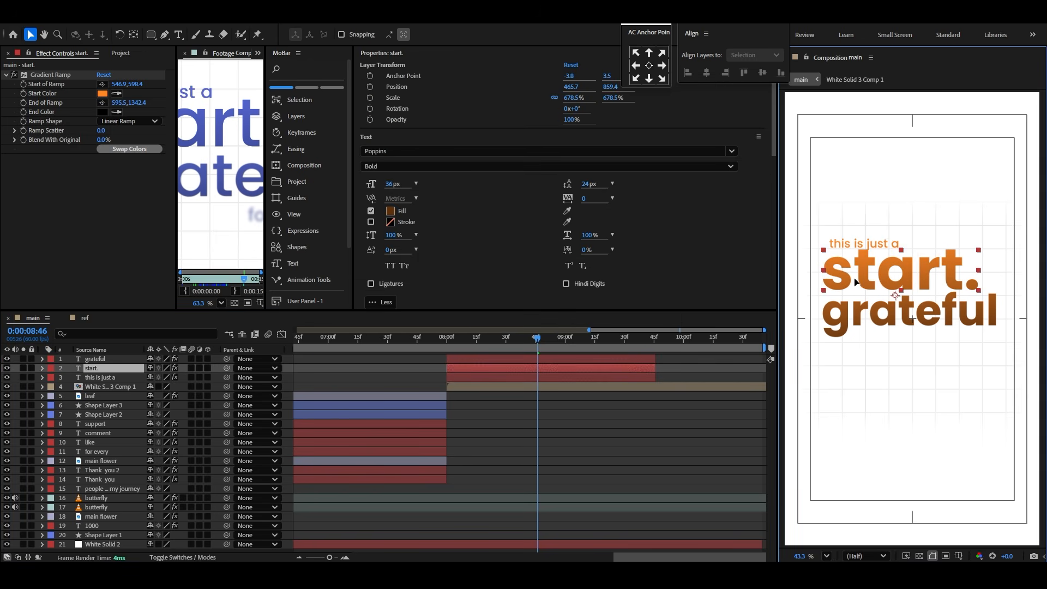
left_click(860, 312)
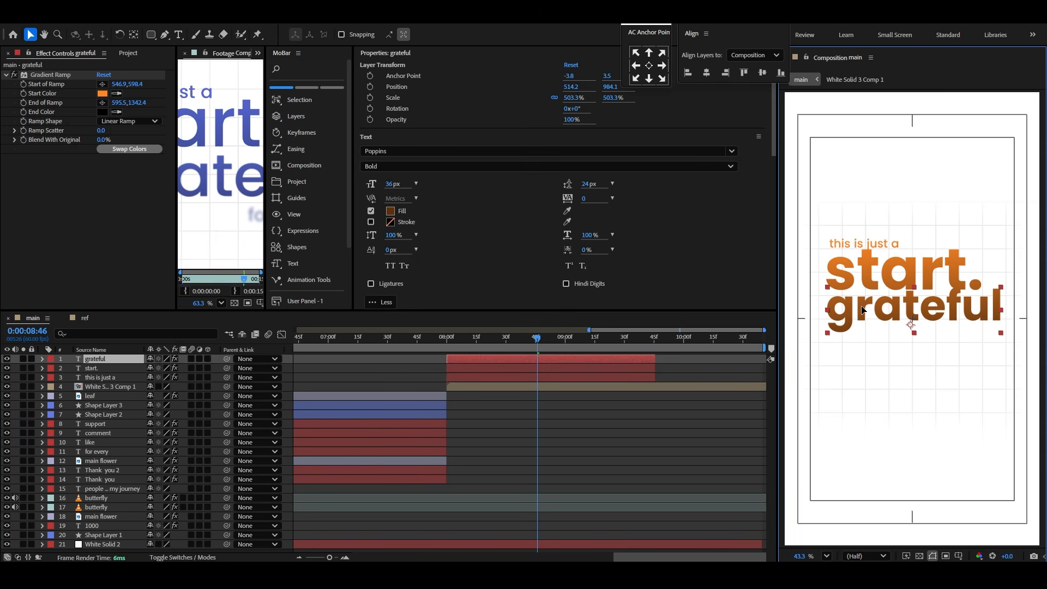
left_click_drag(860, 311, 866, 314)
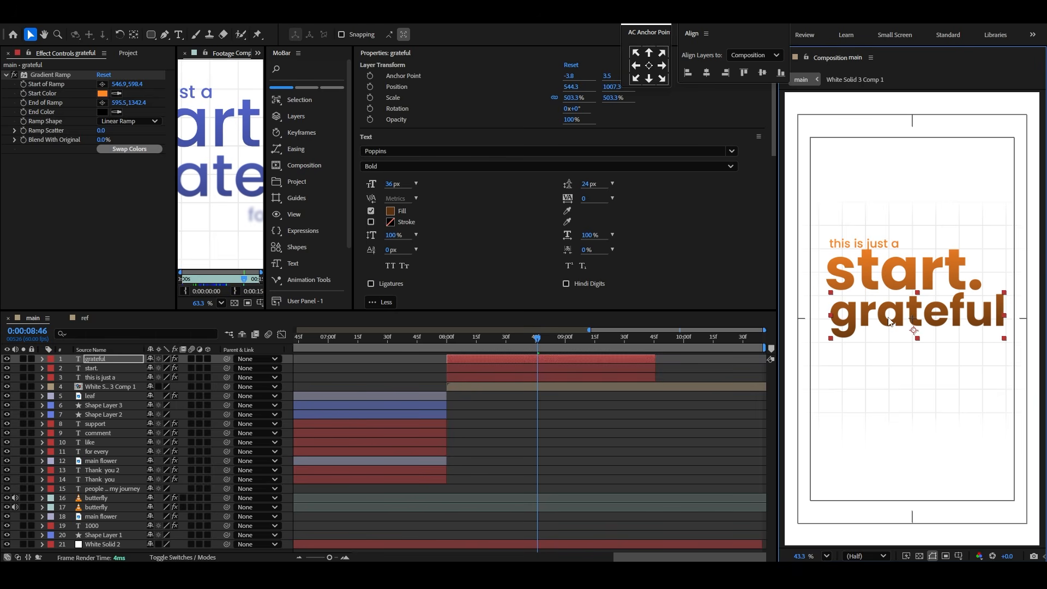
Step: Duplicate the "this is just a" text, place the copy below "grateful" and change its text to "for you all."
left_click(848, 244)
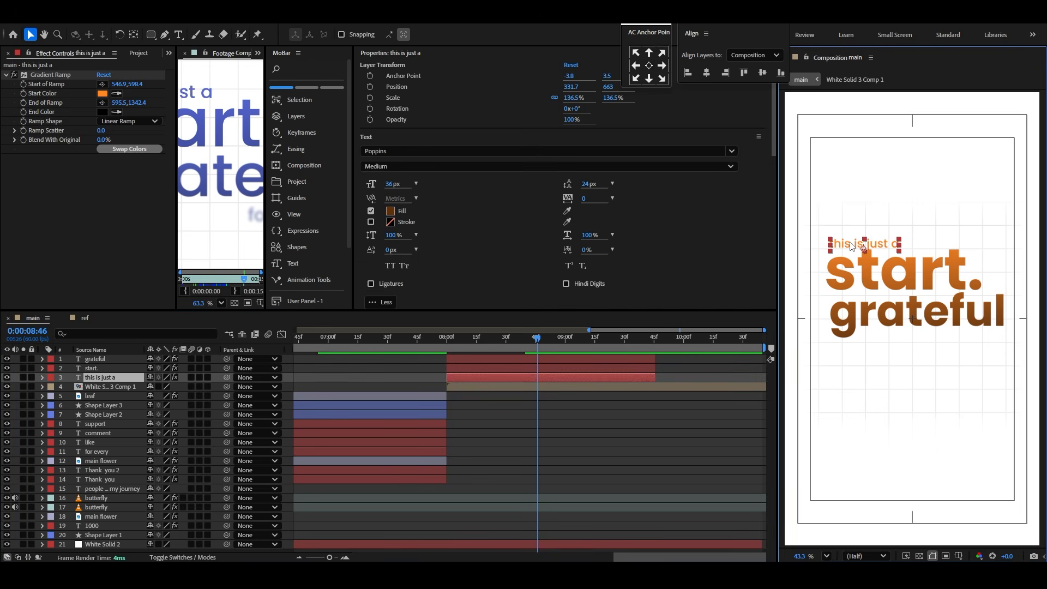
key("ctrl+d")
left_click_drag(849, 243, 933, 353)
double_click(933, 353)
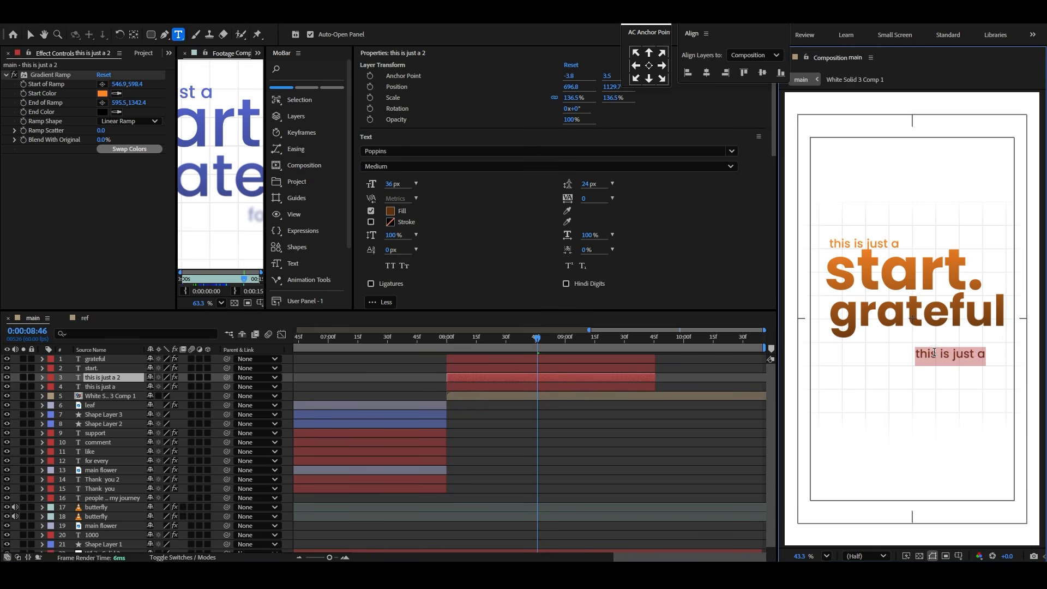
type("for you all")
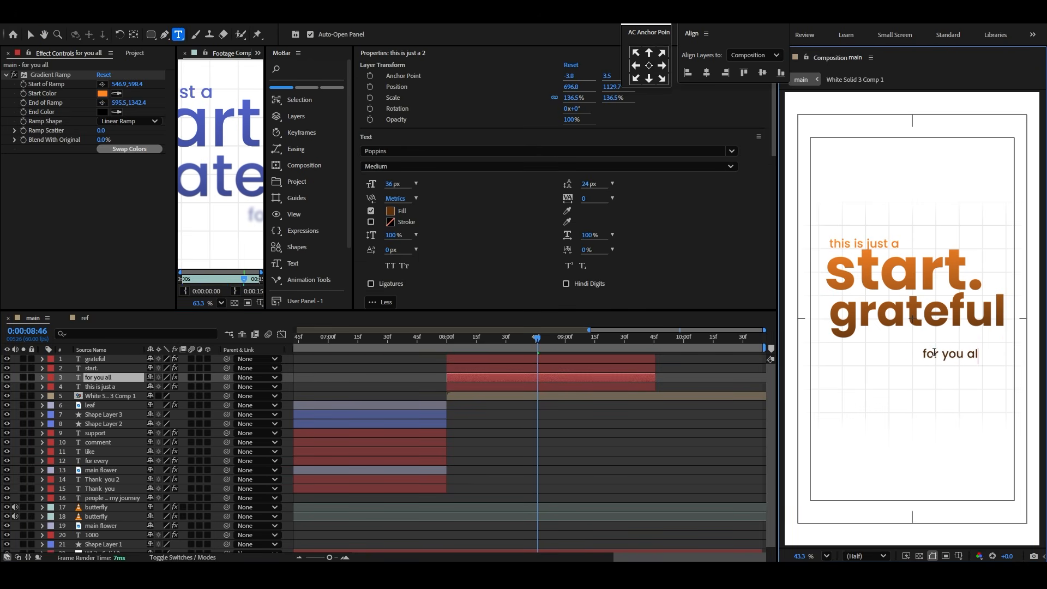
type(".")
left_click(28, 30)
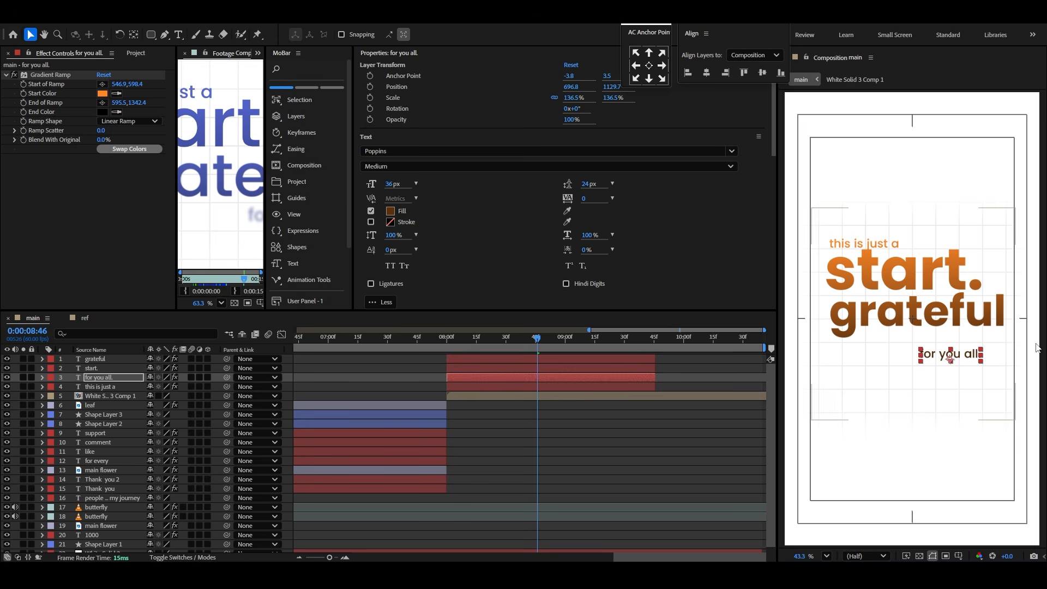
Step: Position "for you all." just beneath the end of "grateful" and lower the whole text block slightly
scroll(1015, 351, "up", 5)
left_click_drag(939, 369, 980, 334)
left_click(695, 466)
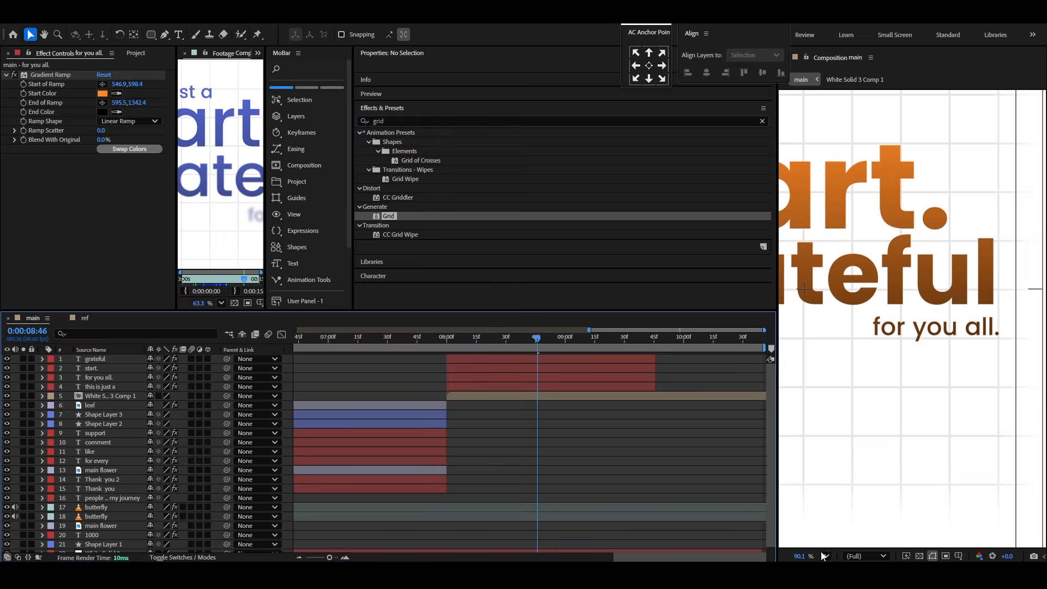
left_click(826, 555)
left_click(849, 332)
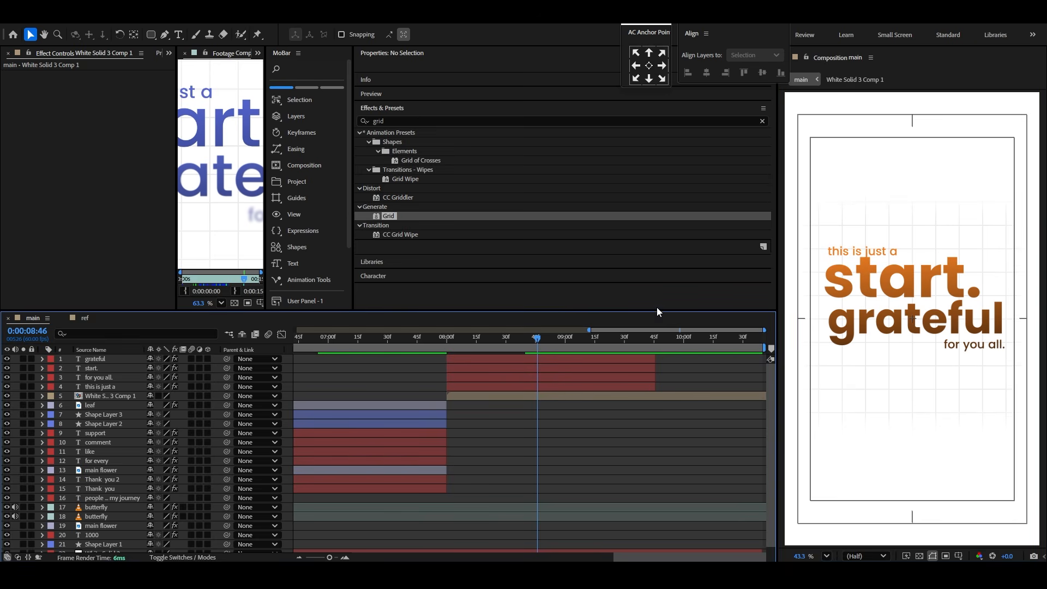
Step: Adjust the Gradient Ramp on "start." by shifting its start point to the left and its end point closer to the text
left_click(868, 283)
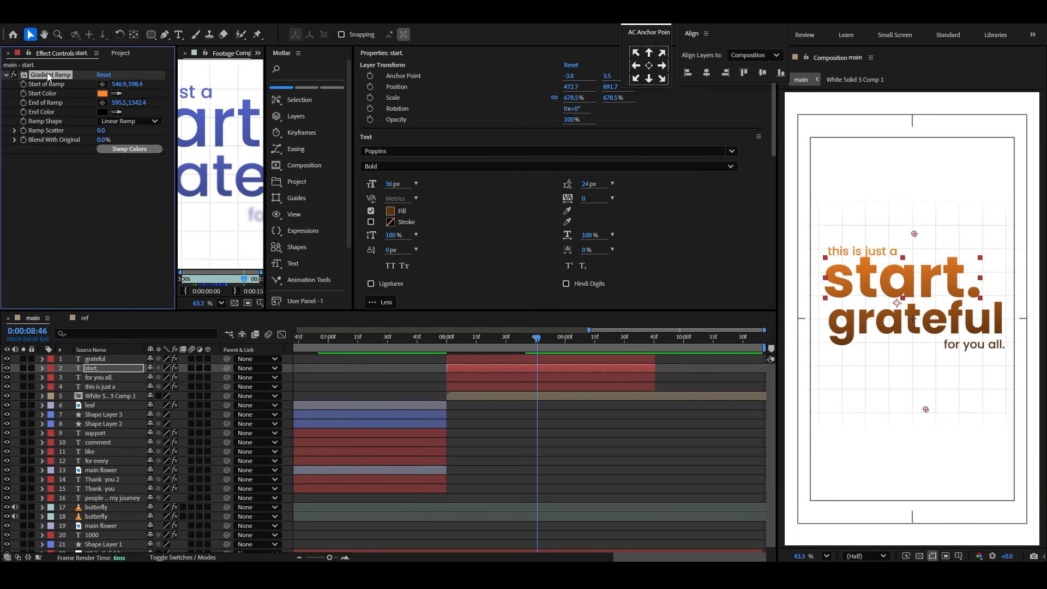
left_click_drag(914, 233, 888, 216)
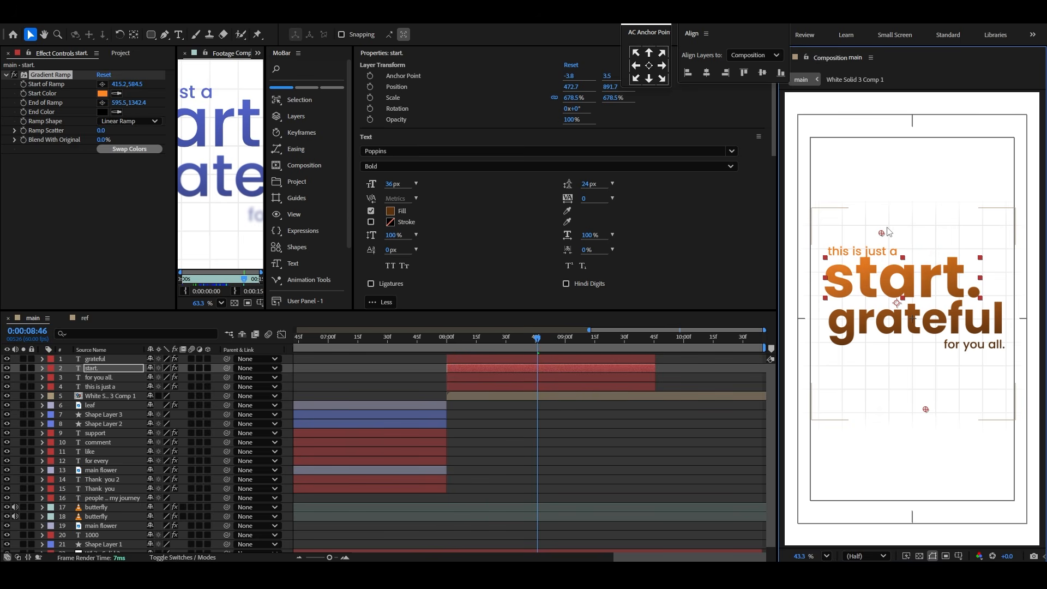
left_click_drag(925, 410, 903, 374)
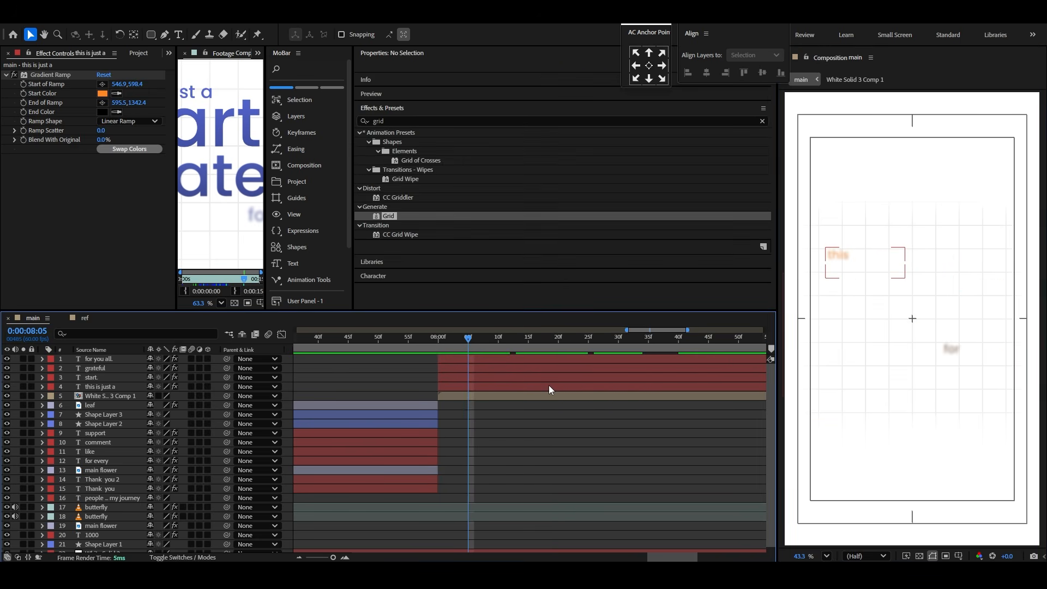
Step: Try shortening the four text layers' Offset animation by moving their end keyframes to about 8:24, and preview it
mouse_move(462, 339)
left_mouse_down()
mouse_move(537, 344)
mouse_move(479, 344)
left_mouse_up()
left_click(464, 386)
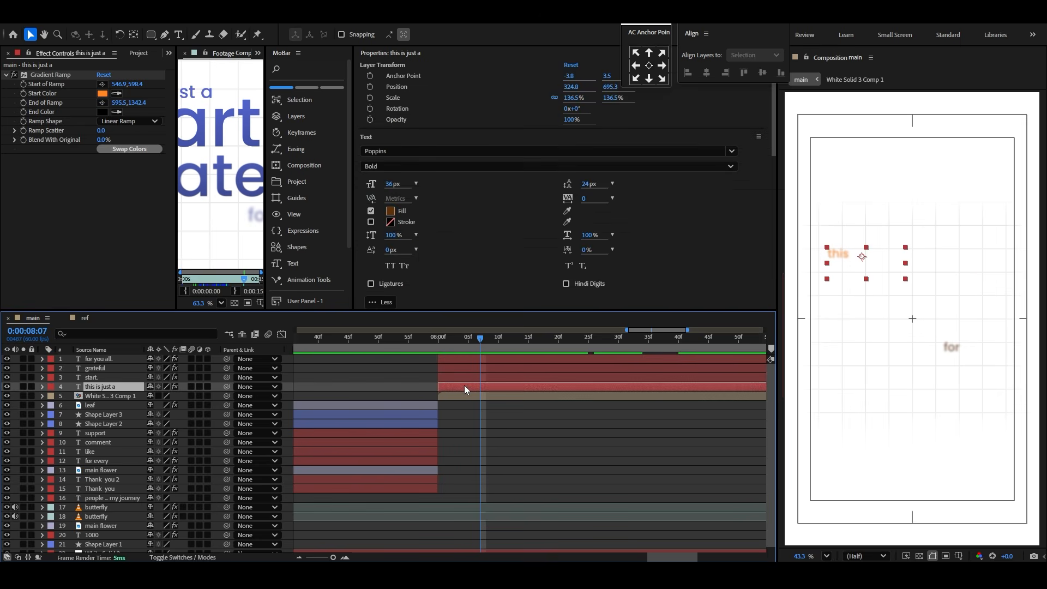
left_click(464, 362, "shift")
key("u")
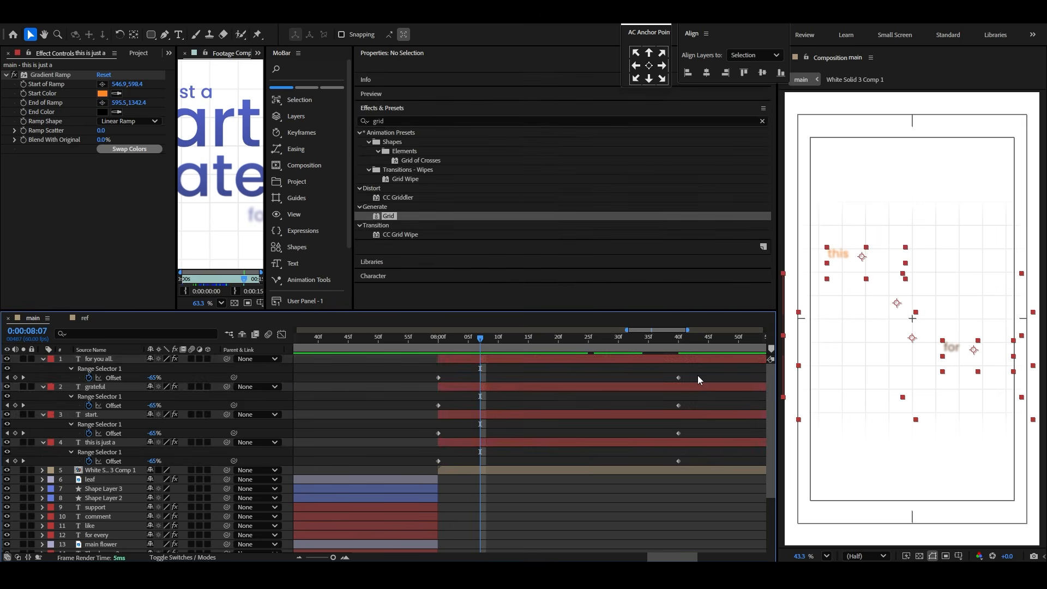
left_click_drag(678, 462, 585, 459)
key("space")
scroll(482, 418, "down", 1)
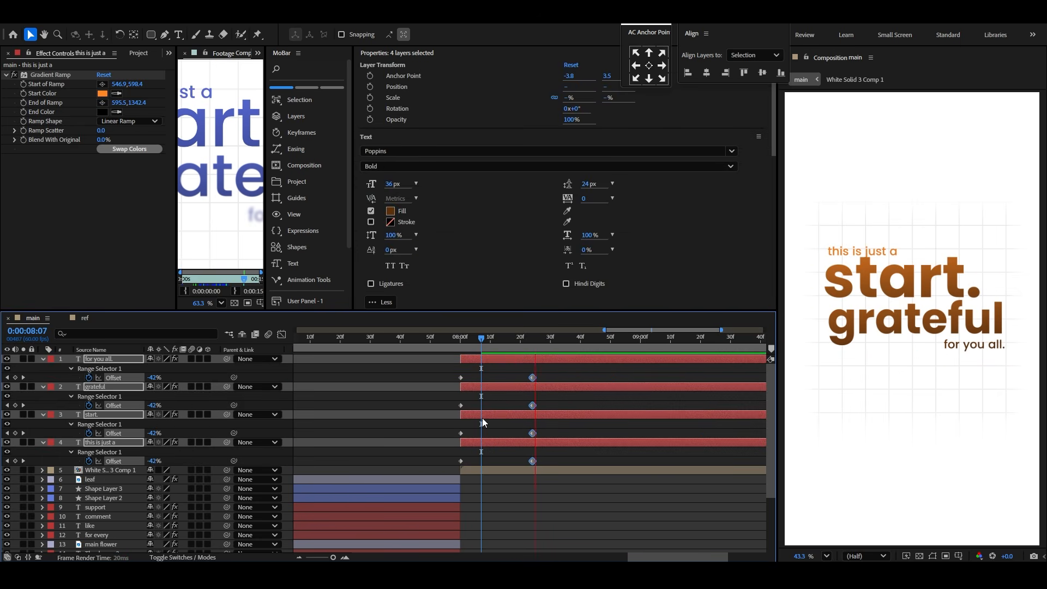
key("space")
left_click_drag(544, 370, 583, 463)
Step: Stagger the text layers so "start." begins at about 8:19, "grateful" at about 8:40 and "for you all." at about 9:00
left_click(561, 425)
left_click_drag(555, 415, 609, 416)
left_click_drag(541, 386, 662, 394)
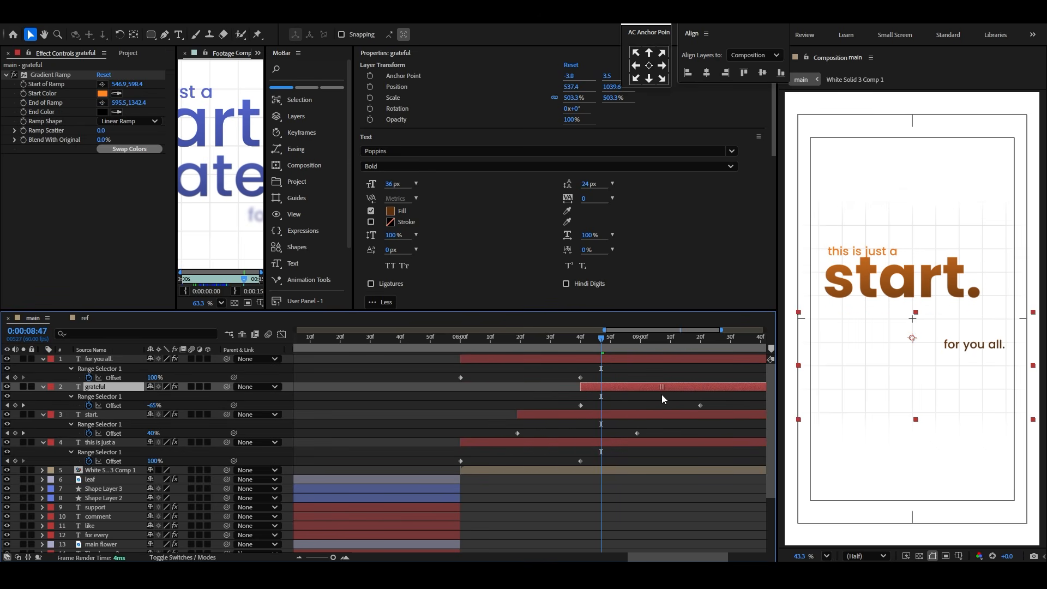
left_click(541, 361)
left_click_drag(541, 360, 699, 367)
Step: Delay "grateful" to about 8:49 and "for you all." to about 9:15, extending the latter's Offset animation to 10:07, and preview the scene
left_click_drag(440, 347, 461, 351)
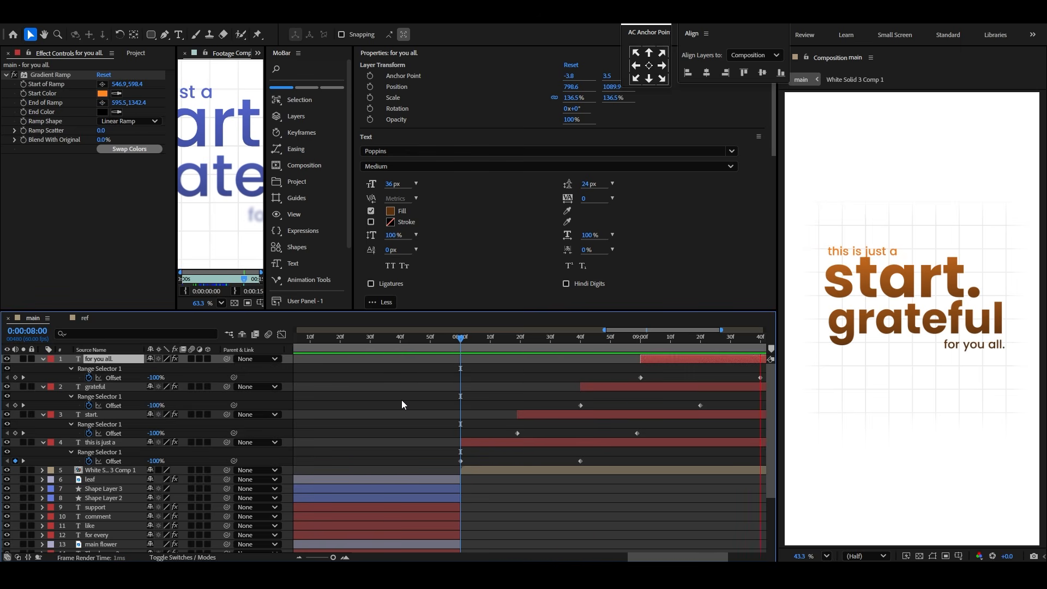
key("space")
scroll(401, 403, "down", 2)
left_click_drag(589, 392, 692, 378)
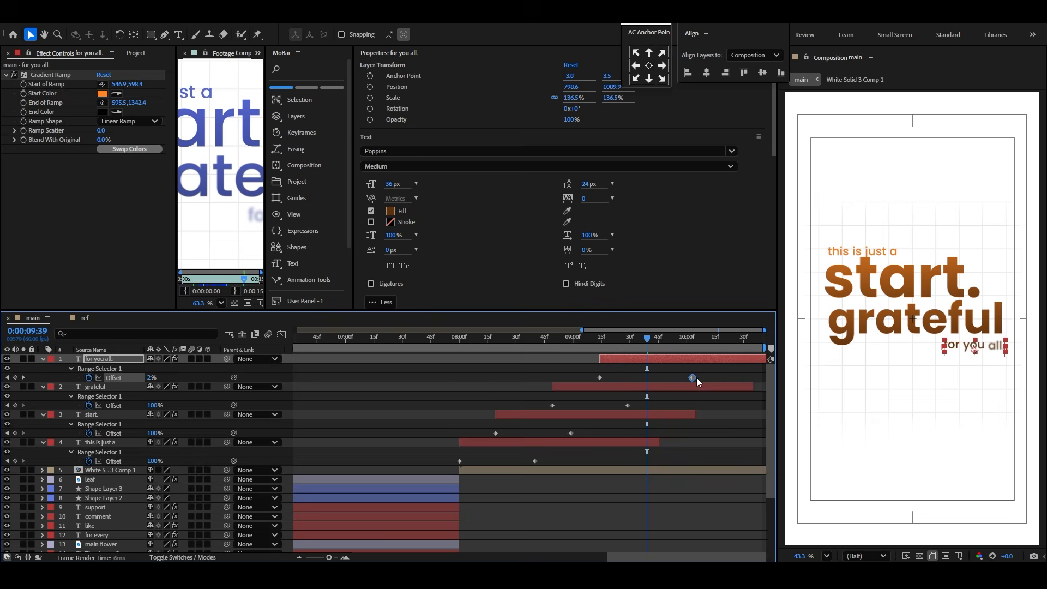
left_click(456, 342)
key("space")
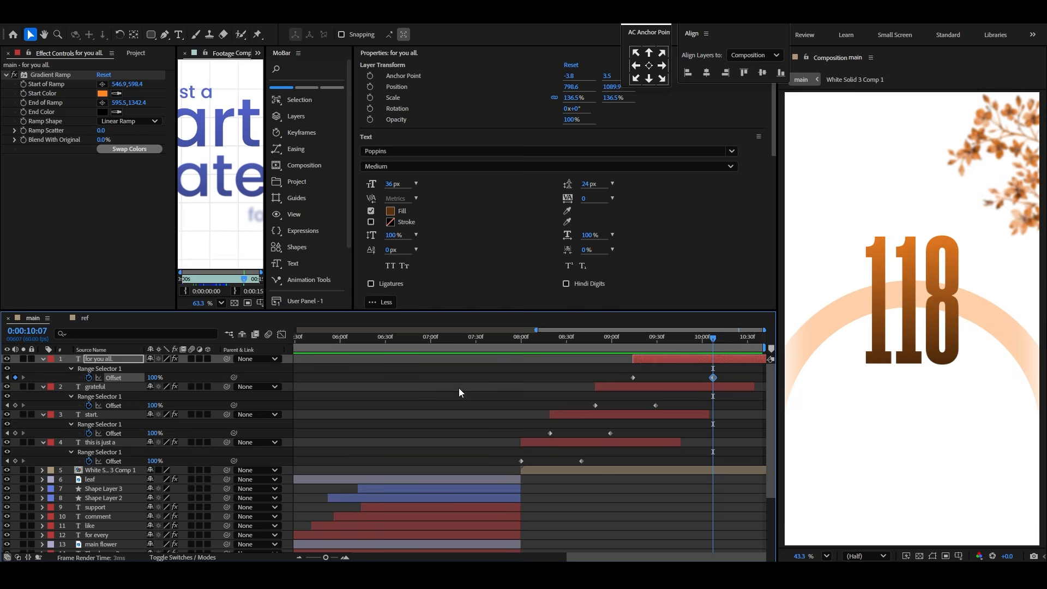
key("space")
Step: Set the main composition's duration to 0:00:18:40
scroll(435, 393, "down", 2)
scroll(639, 414, "down", 2)
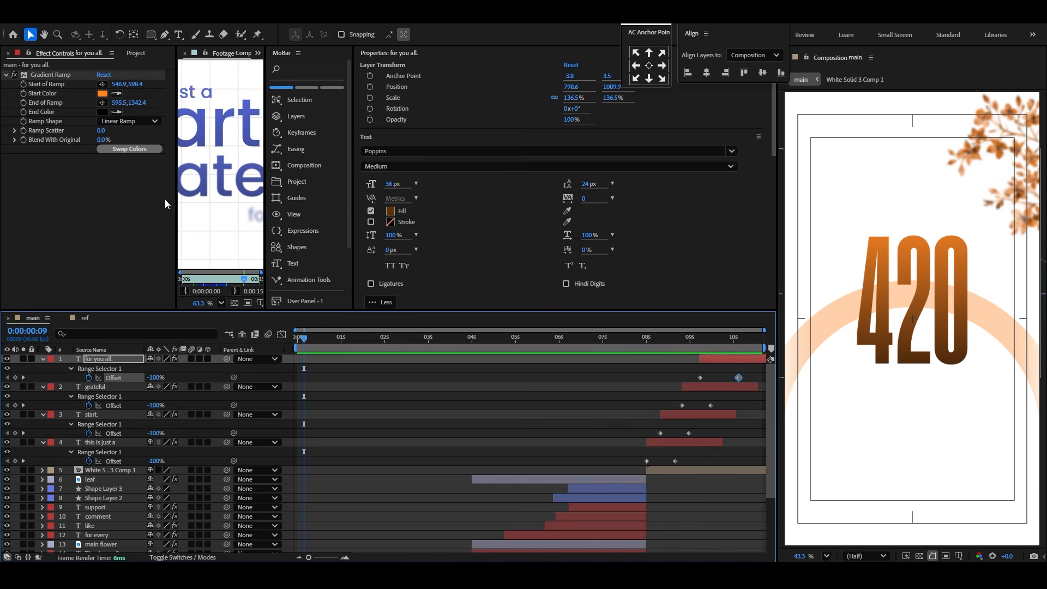
left_click(60, 15)
left_click(71, 47)
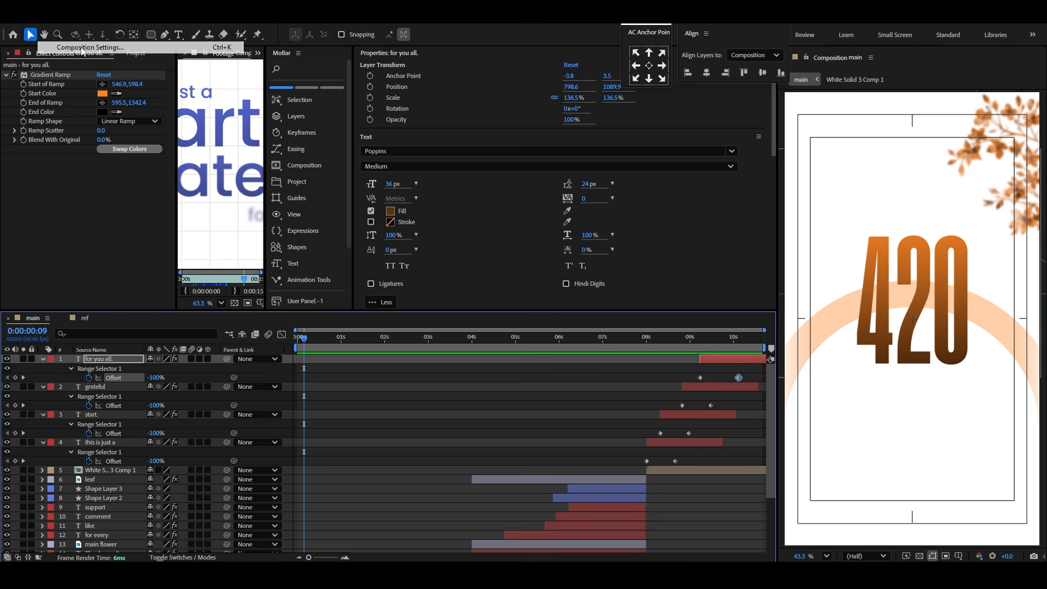
left_click(460, 354)
key("BackSpace")
key("BackSpace")
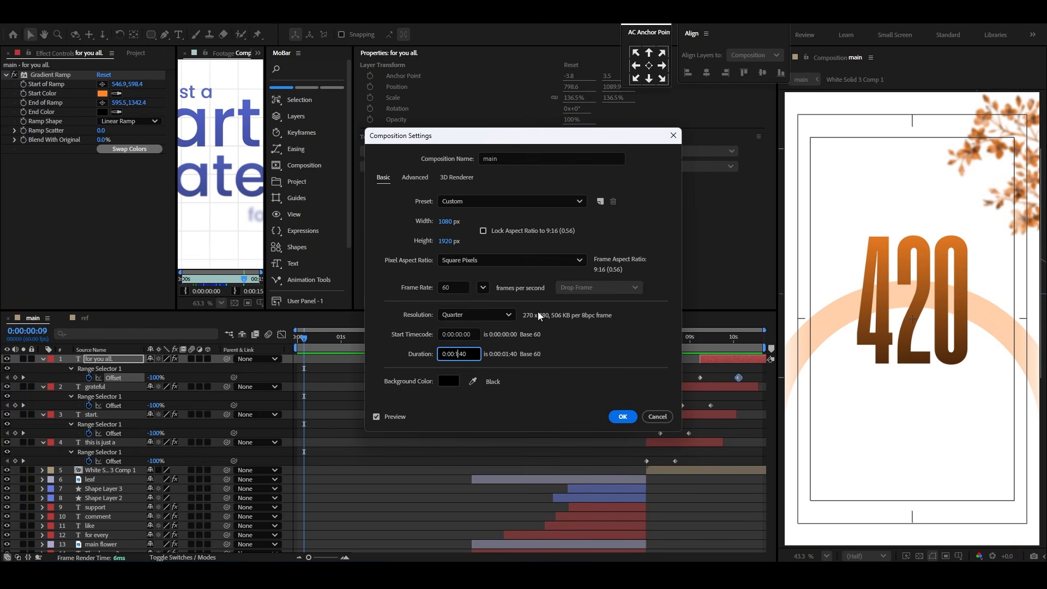
type("8:")
left_click(622, 417)
Step: Extend the out points of all four text layers by the same amount so "this is just a" ends at about 13:35, and preview the scene
left_click(535, 341)
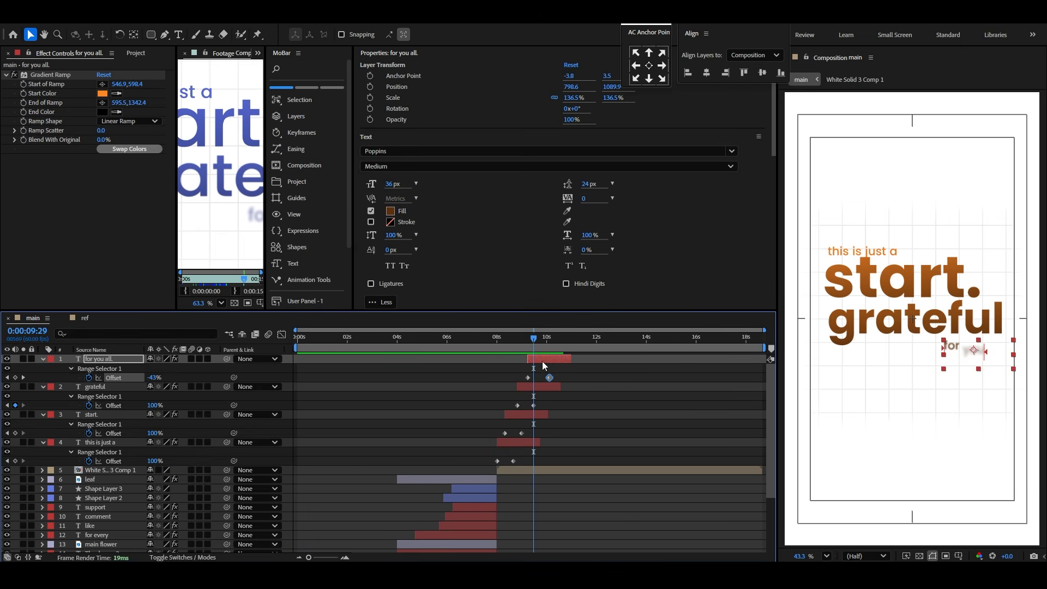
key("space")
scroll(571, 427, "up", 1)
key("space")
left_click(515, 359)
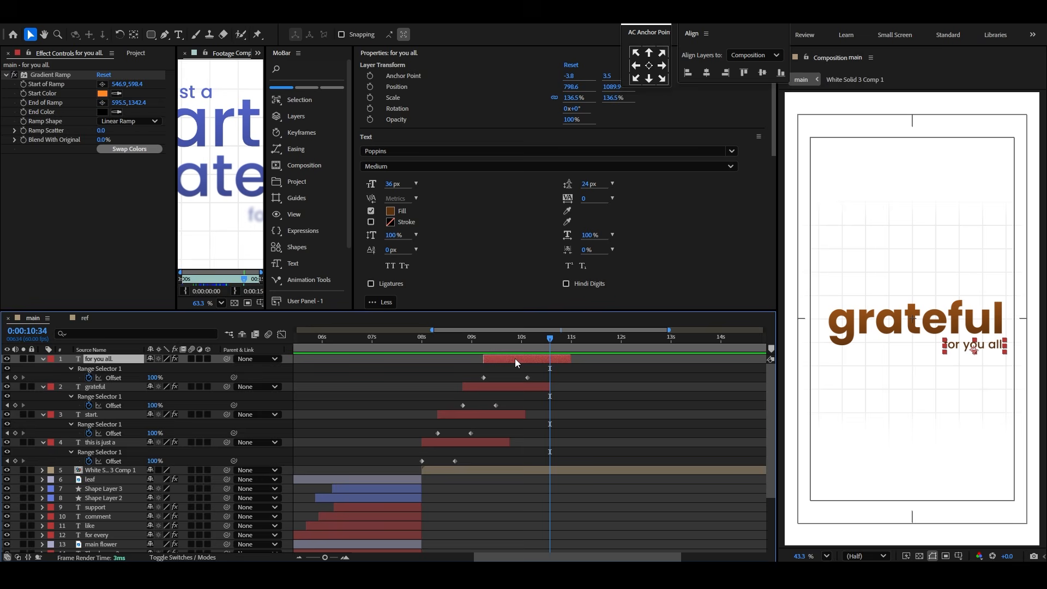
left_click(494, 441, "shift")
left_click_drag(508, 443, 703, 444)
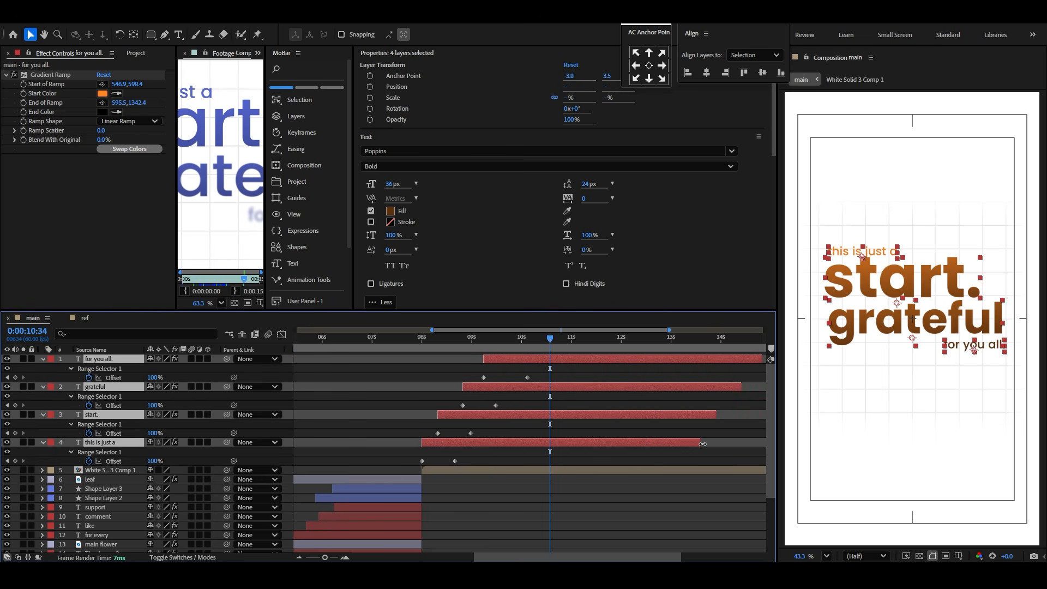
left_click(478, 342)
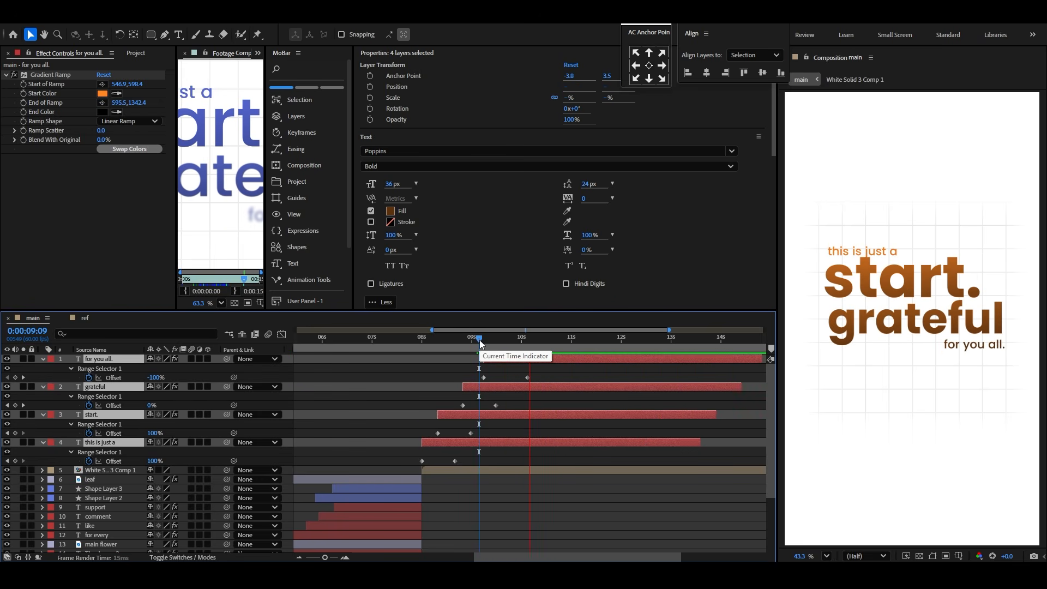
key("space")
left_click(562, 509)
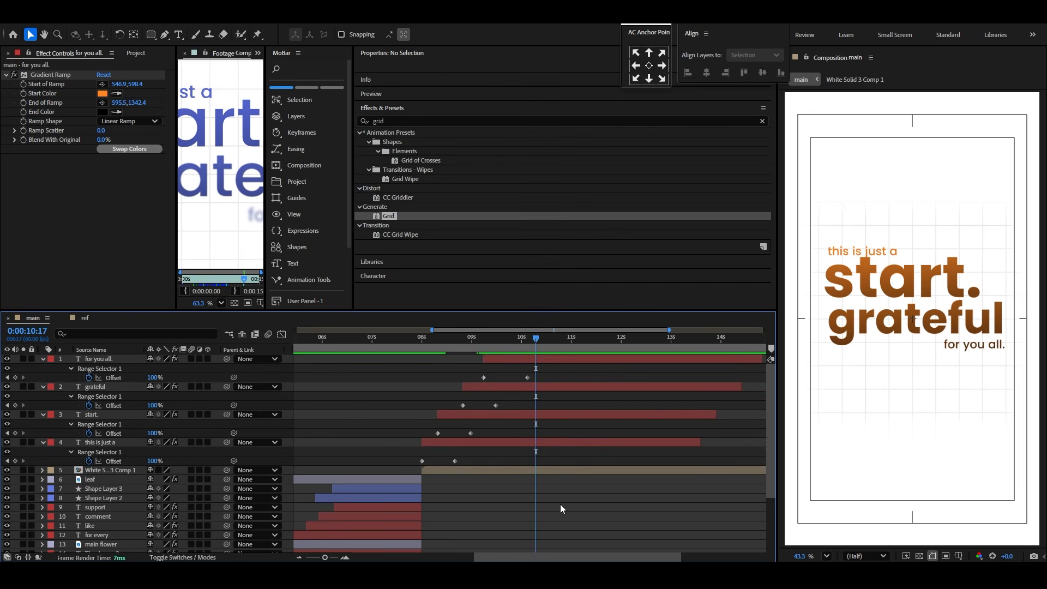
Step: Check the reference composition and add the plane image as the top layer of the main composition, starting at about 8:00
left_click(84, 317)
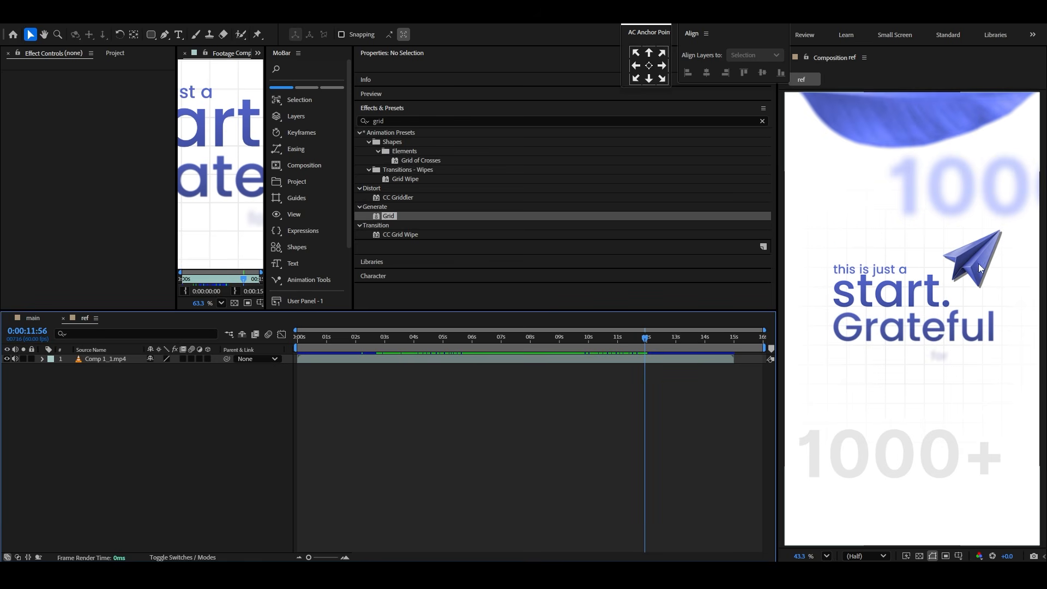
left_click(38, 319)
left_click(115, 53)
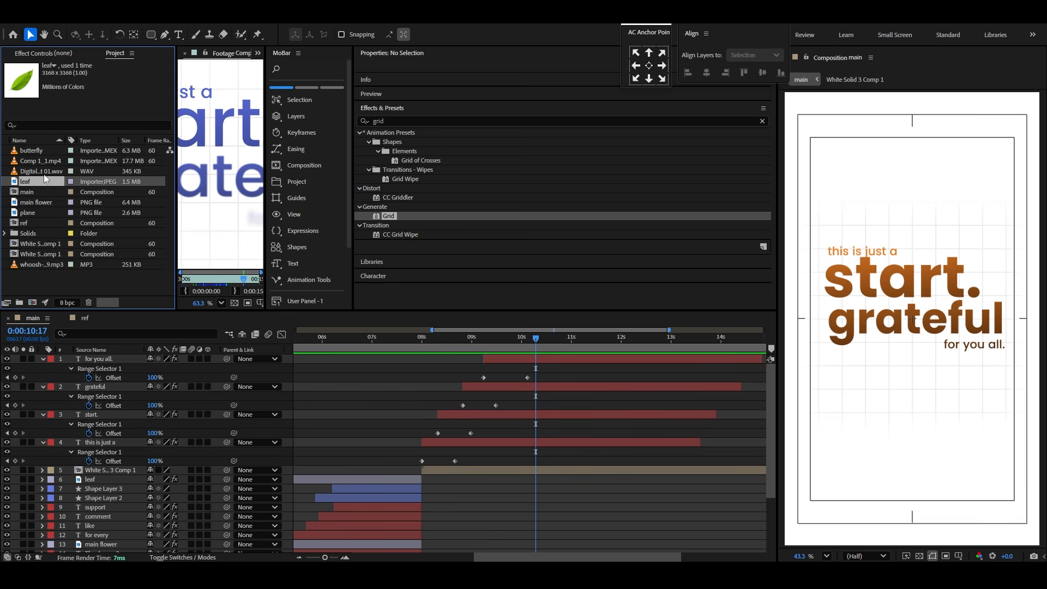
left_click(31, 214)
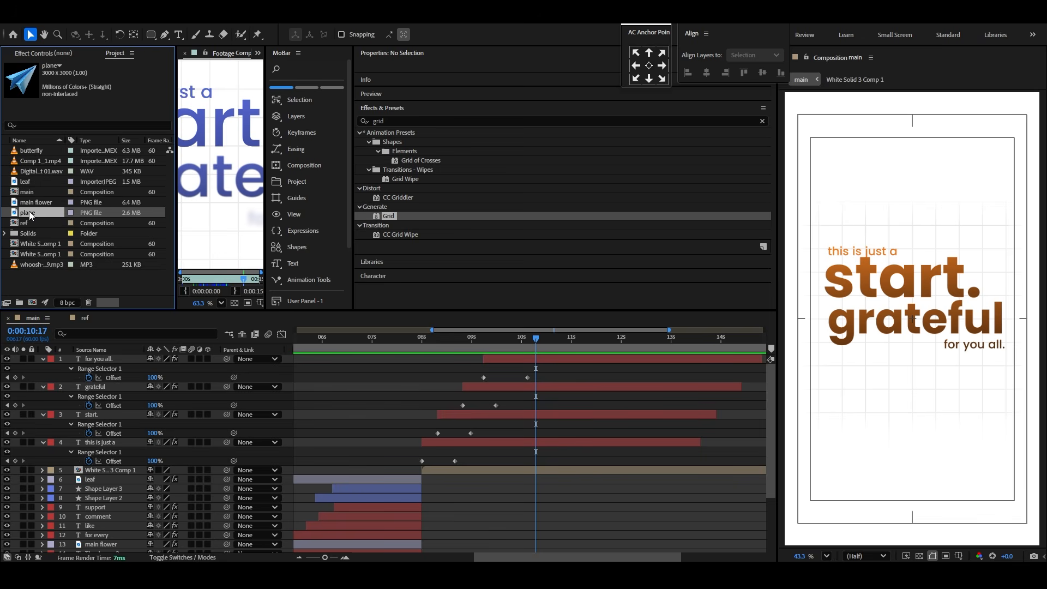
left_click_drag(76, 352, 72, 359)
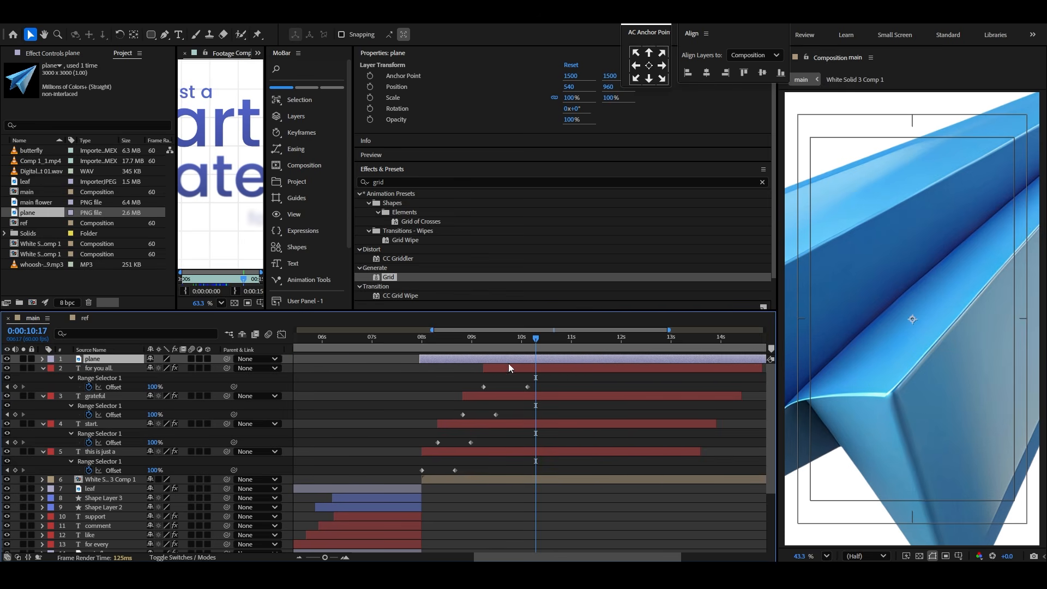
Step: Scale the plane to 12% and place it over the end of "start." at about 688, 664
key("s")
left_click_drag(163, 368, 138, 376)
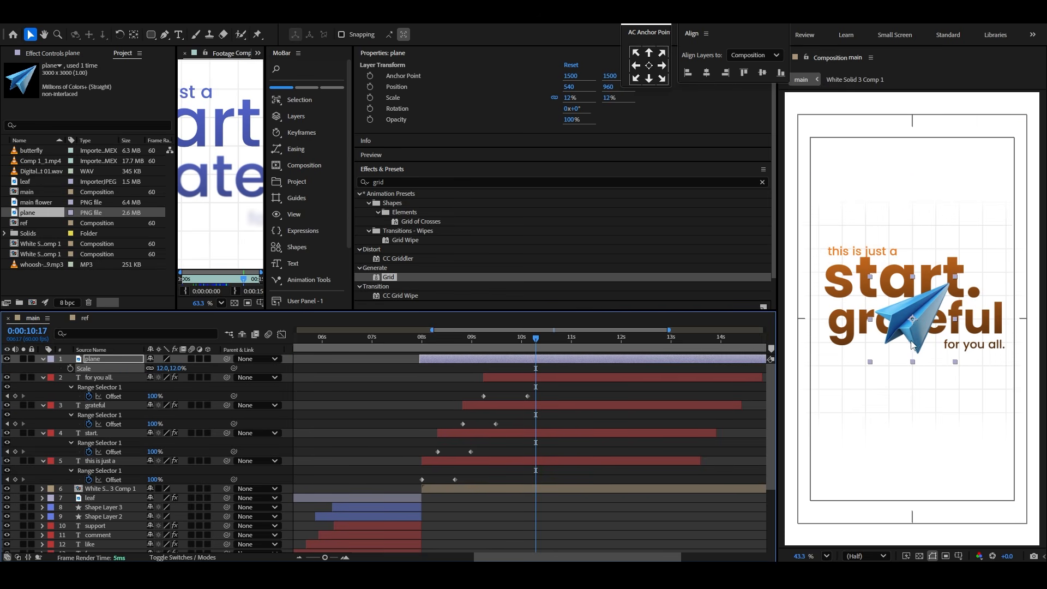
left_click_drag(912, 345, 947, 274)
Step: Find the Tritone effect and apply it to the plane layer
left_click(404, 181)
type("trit")
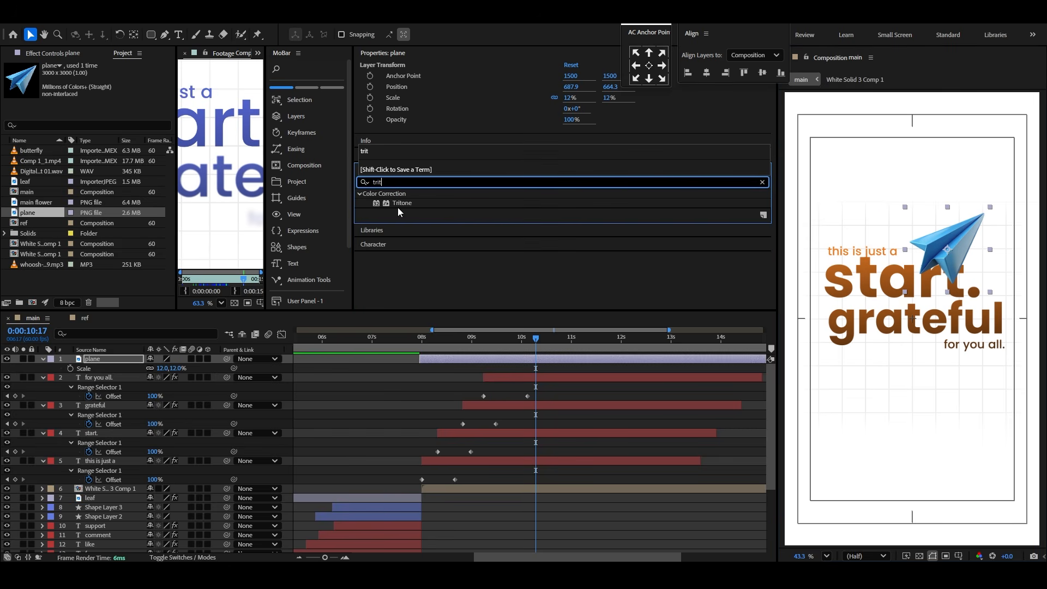
double_click(400, 202)
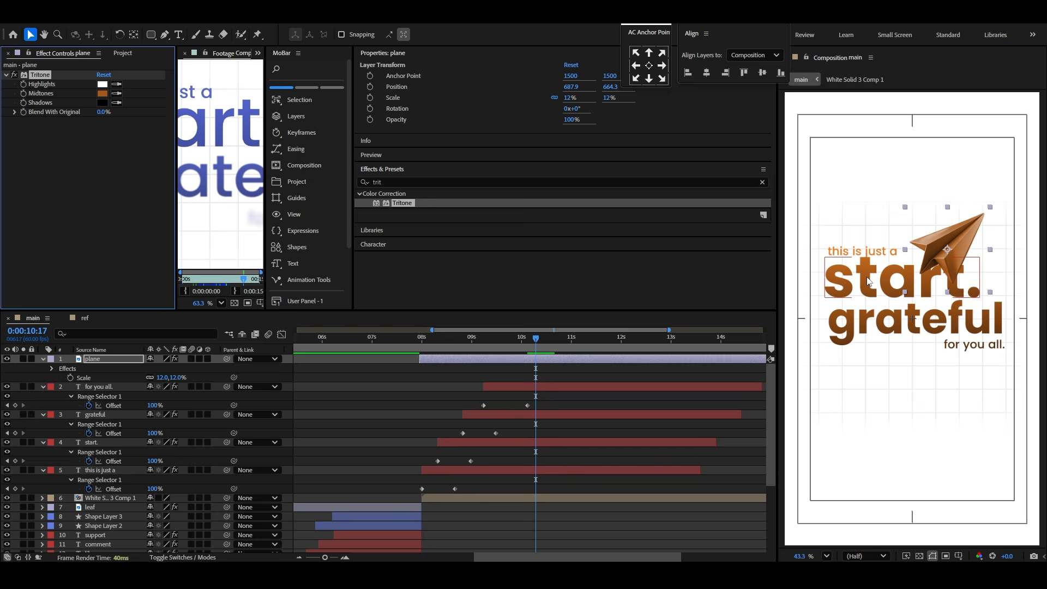
Step: Scale the plane down to 8% and reposition it above the end of "start." at about 815, 643
left_click_drag(949, 251, 966, 243)
key("s")
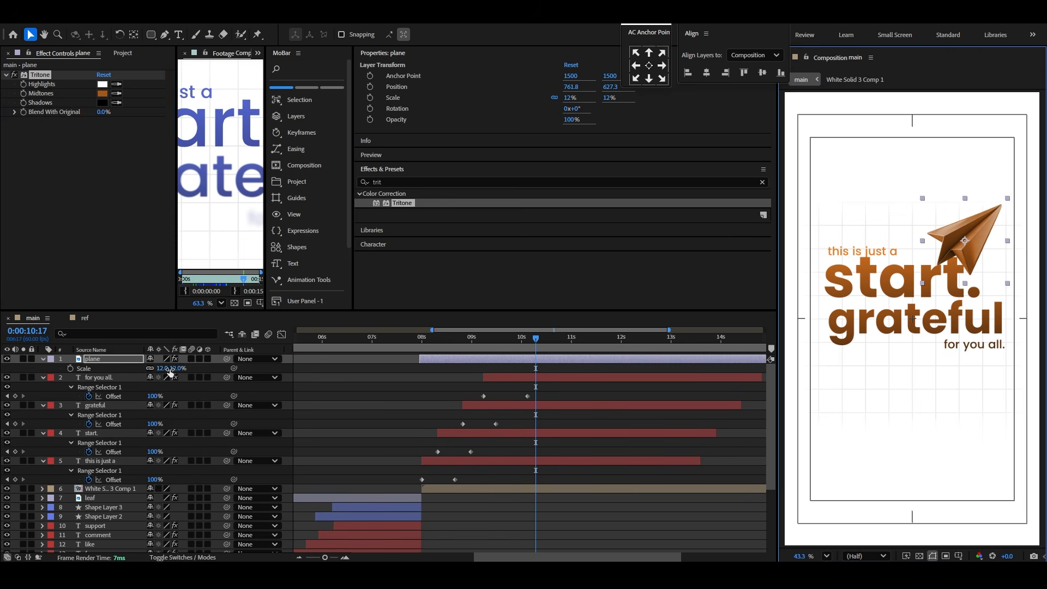
left_click_drag(170, 371, 192, 372)
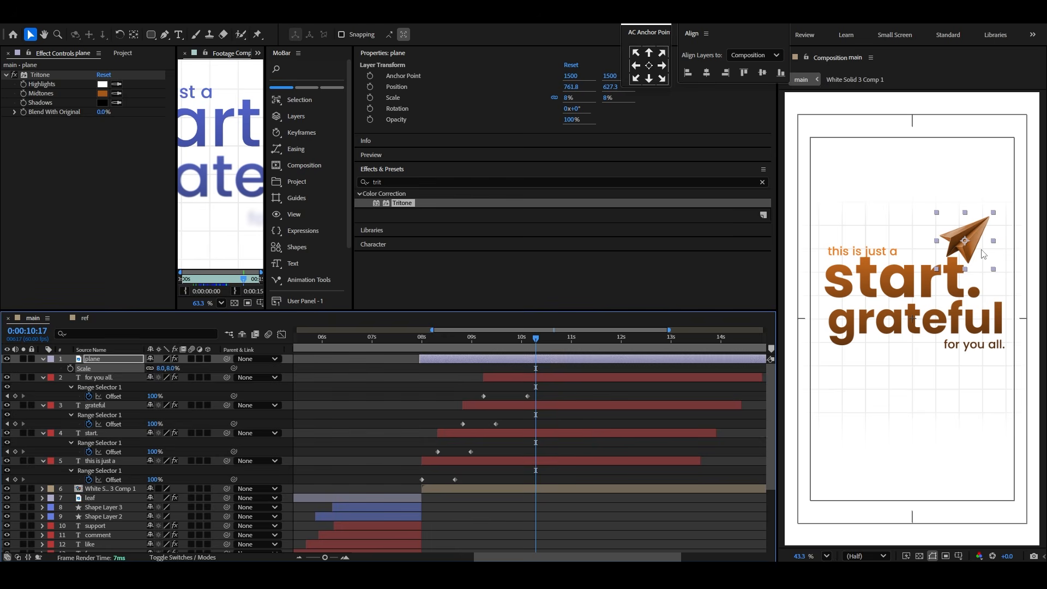
left_click_drag(983, 255, 995, 253)
Step: Shift the four text layers "this is just a", "start.", "grateful" and "for you all." down together by about 32 px
left_click(516, 379)
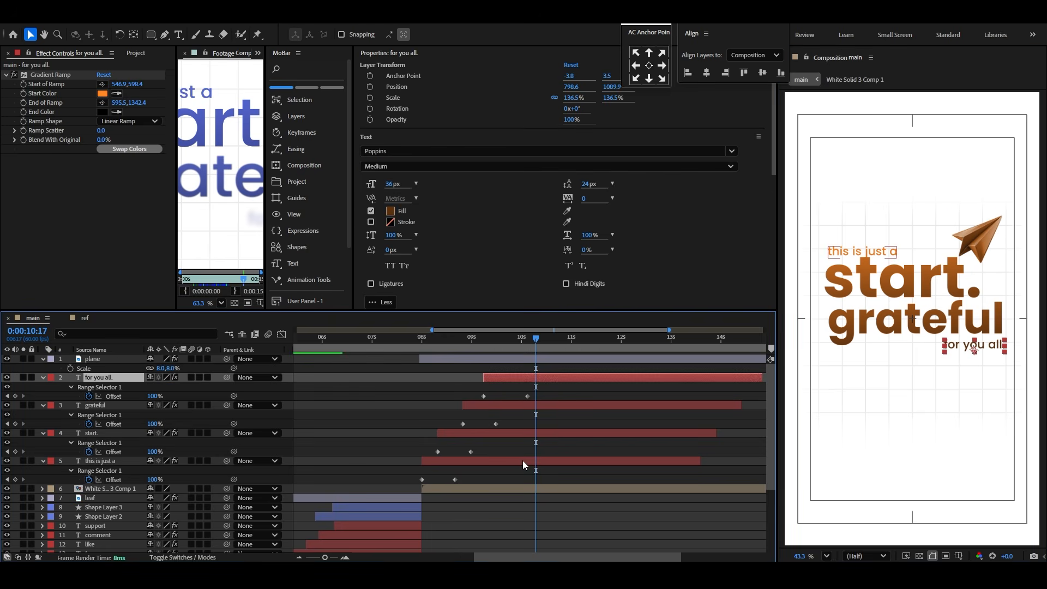
left_click(525, 462, "shift")
left_click_drag(894, 317, 895, 325)
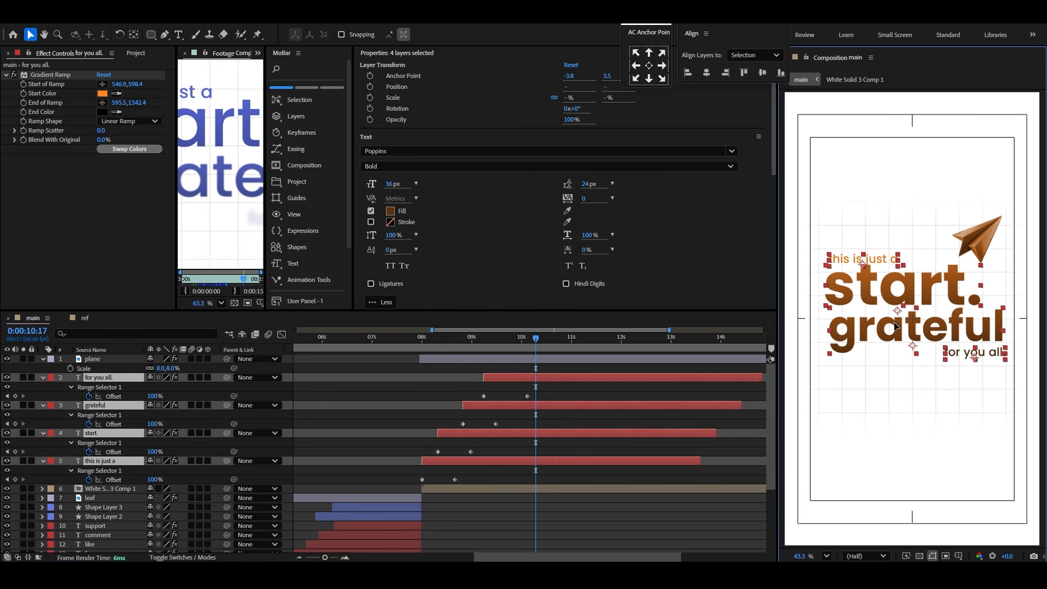
Step: Collapse the expanded properties of the plane layer and the four text layers in the timeline
left_click(984, 253)
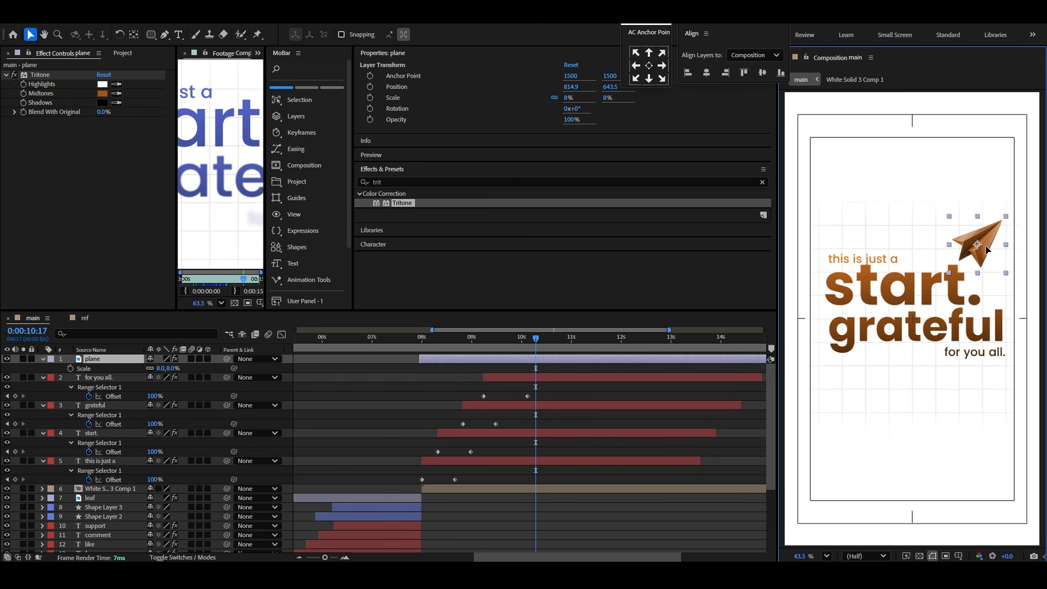
left_click(46, 377)
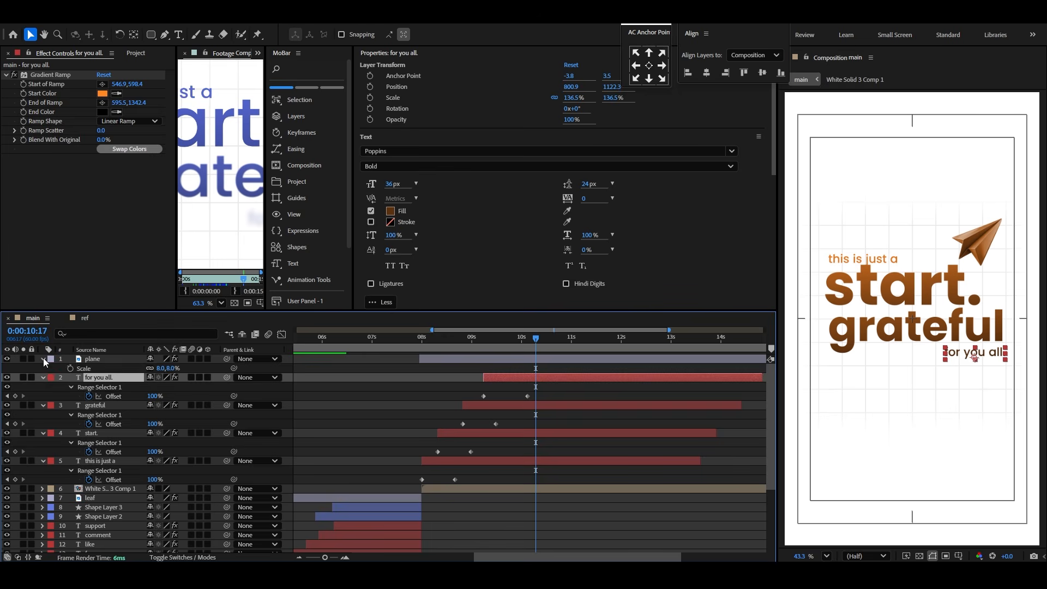
left_click(43, 359)
left_click(43, 369)
left_click(42, 377)
left_click(41, 387)
left_click(43, 396)
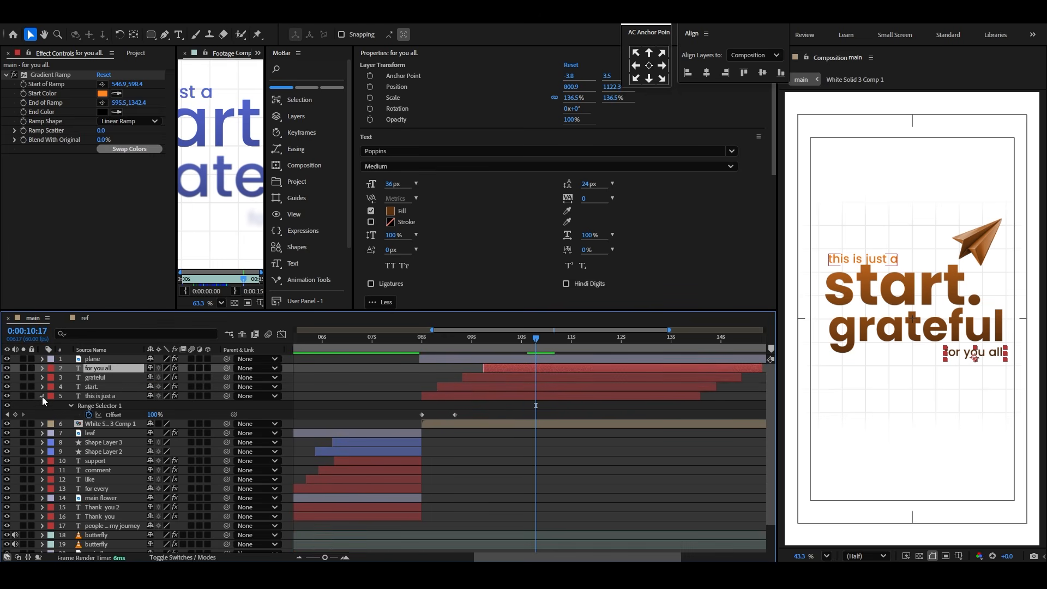
Step: Keyframe the plane's position at 10:17 above the text and at 8:54 off-screen at the lower left, about -109, 1591
left_click(442, 361)
key("p")
left_click(71, 368)
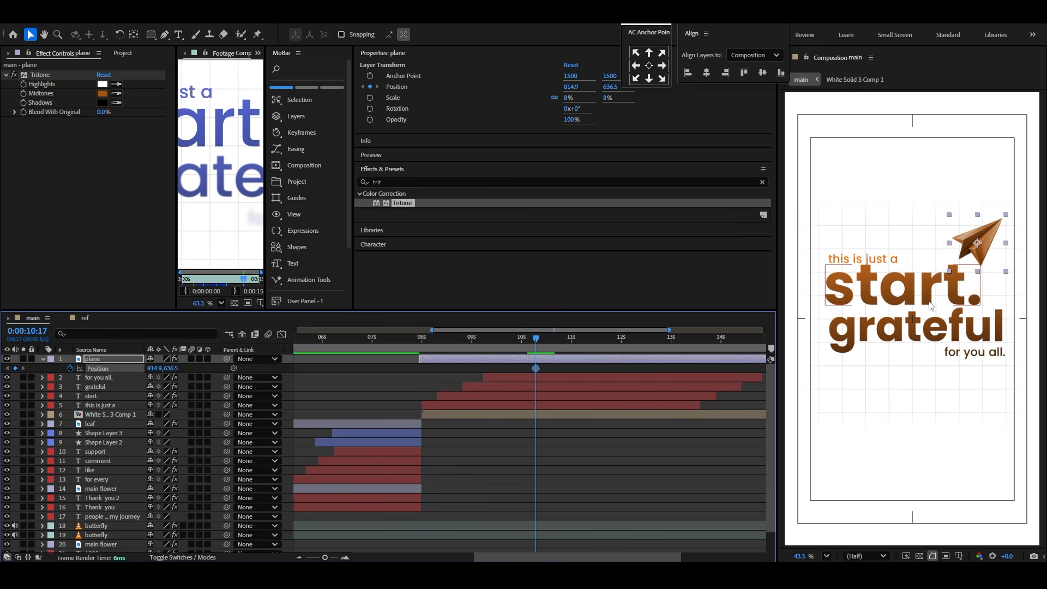
left_click_drag(535, 337, 467, 337)
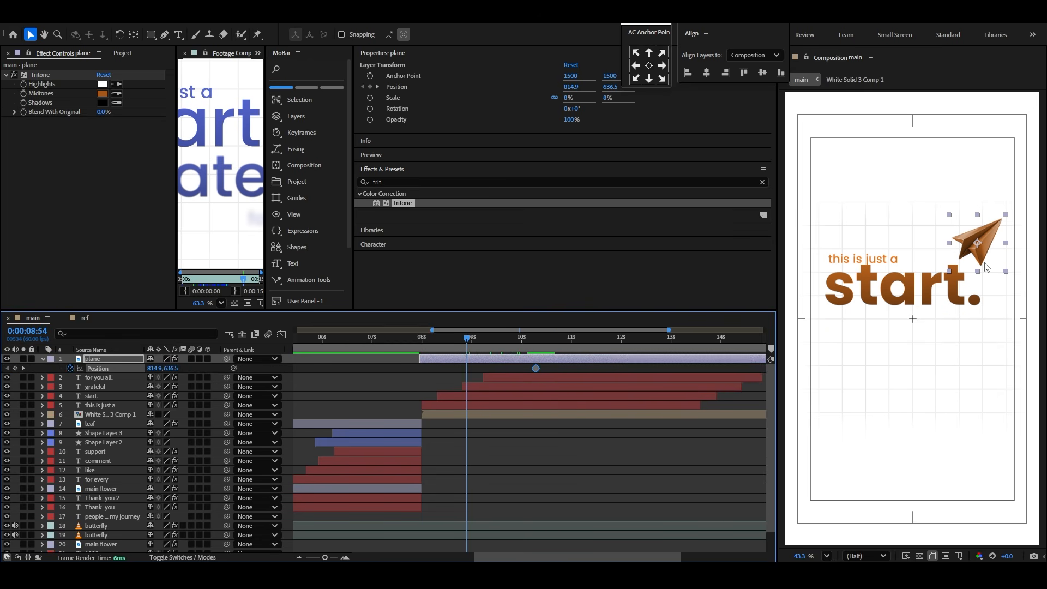
left_click_drag(985, 260, 769, 485)
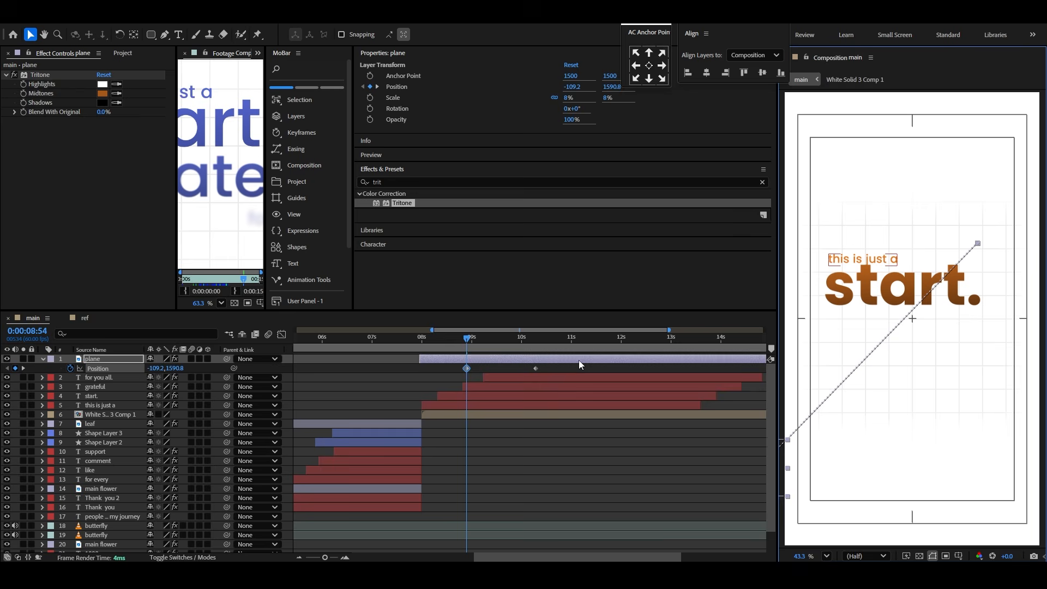
Step: Apply Easy Ease to both plane position keyframes and reshape the speed graph for a fast start and a slow finish
left_click_drag(579, 366, 431, 375)
key("F9")
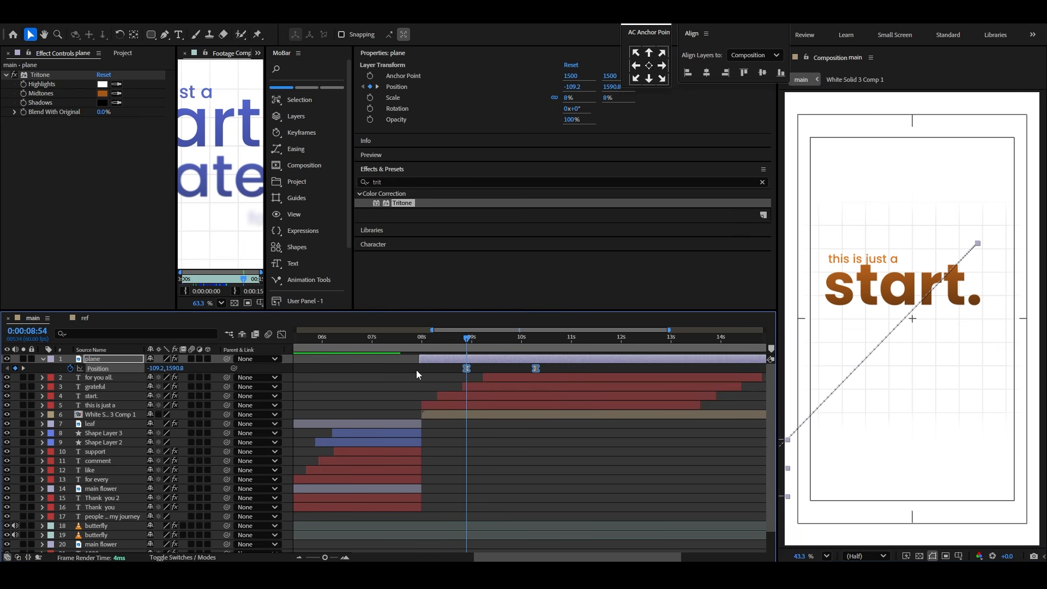
left_click(281, 335)
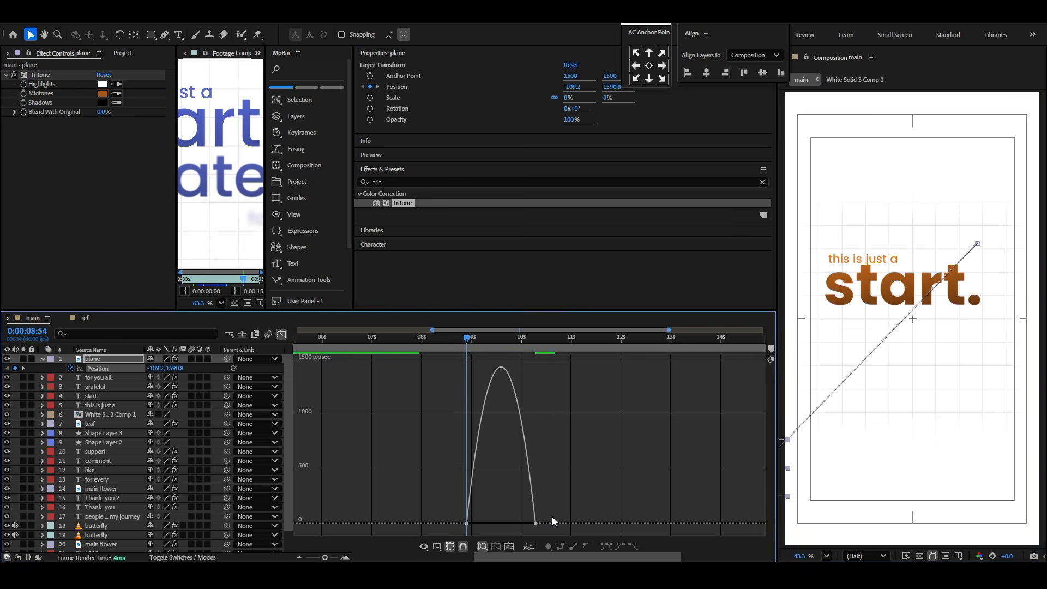
left_click_drag(556, 514, 468, 523)
left_click(280, 335)
Step: Move the plane's first position keyframe to about 7:57 and its last to about 9:30, and preview the flight
left_click(420, 346)
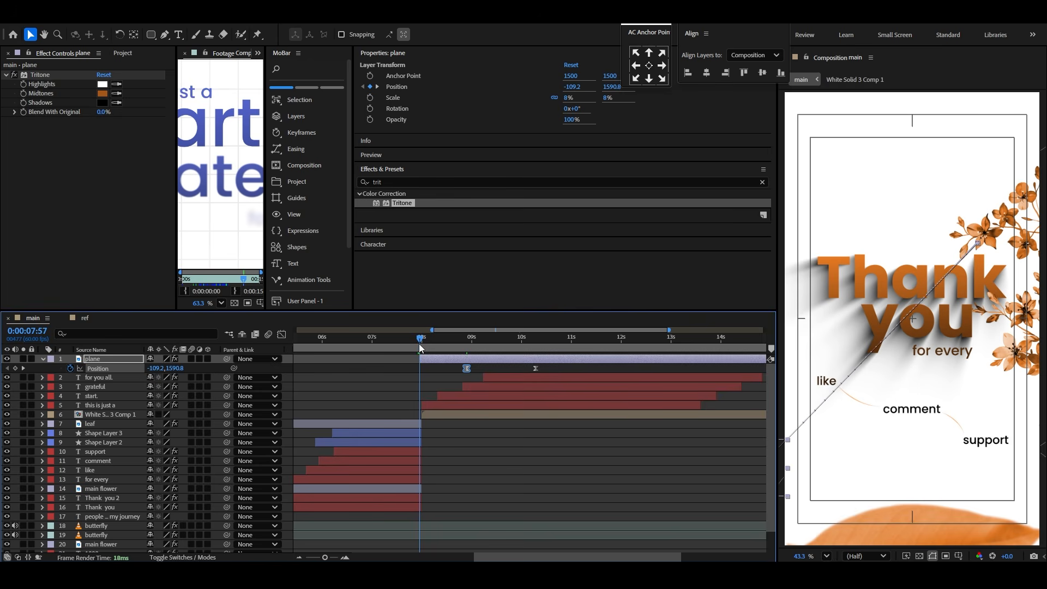
key("space")
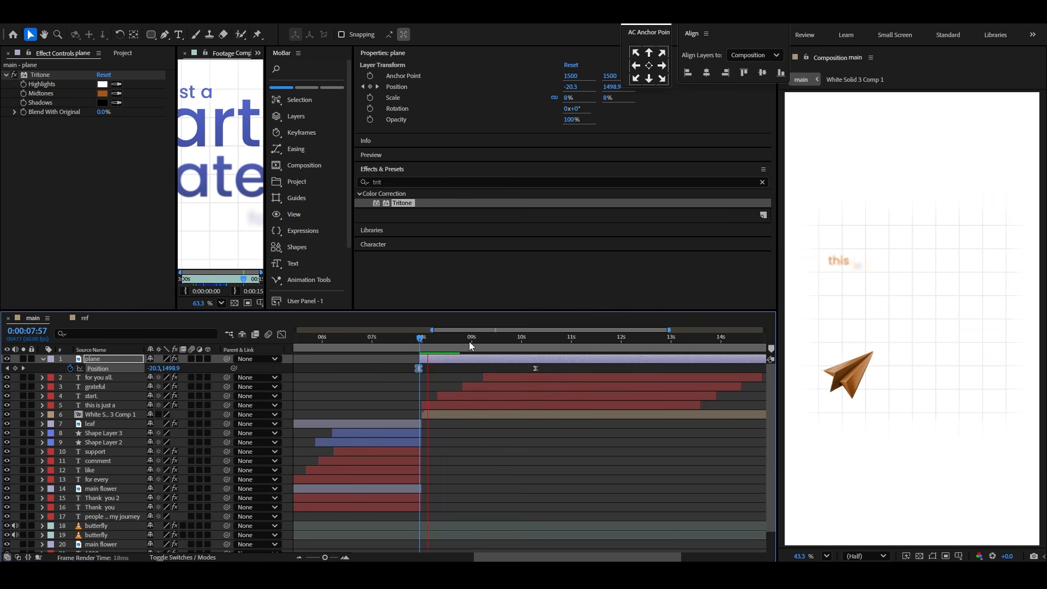
left_click_drag(535, 368, 496, 368)
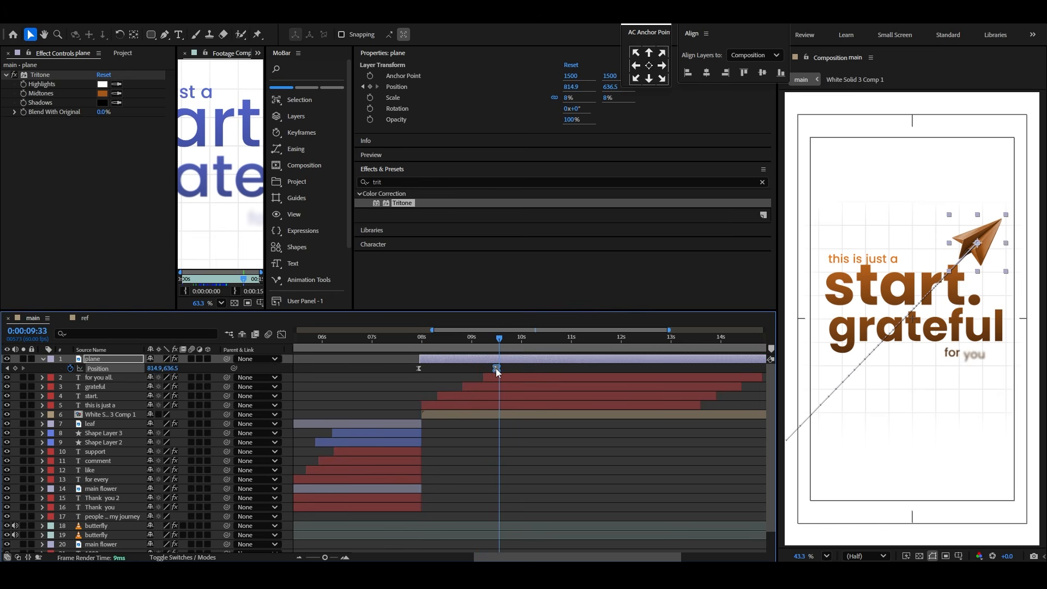
left_click(418, 339)
key("space")
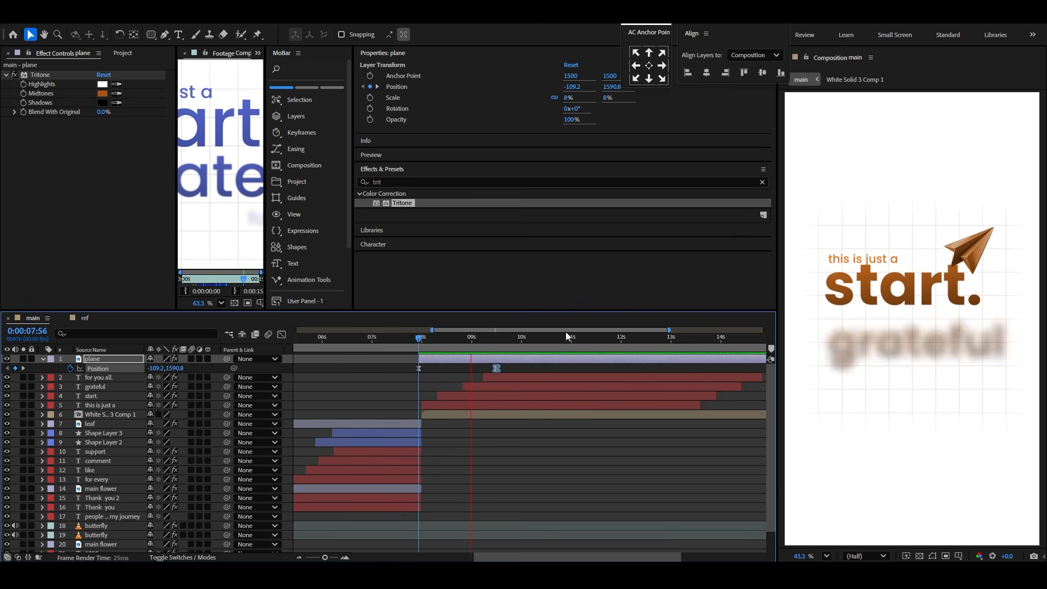
key("space")
Step: Apply a Drop Shadow effect to the plane with a distance of 146 and preview the result
left_click(509, 338)
left_click(430, 182)
type("drop")
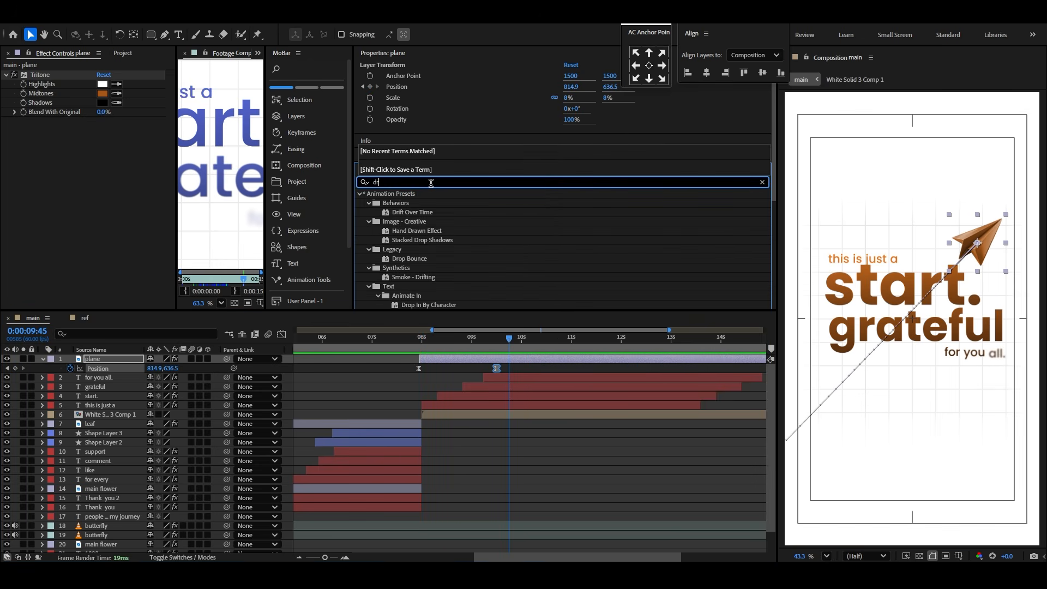
left_click_drag(401, 261, 1026, 247)
scroll(1026, 247, "up", 3)
scroll(1026, 246, "up", 1)
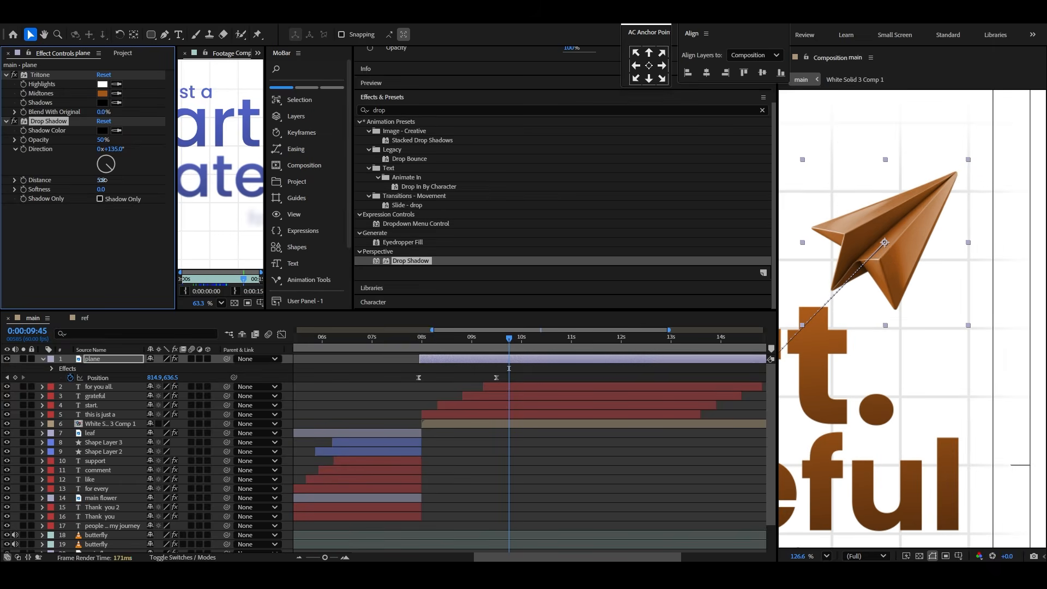
left_click_drag(102, 180, 180, 181)
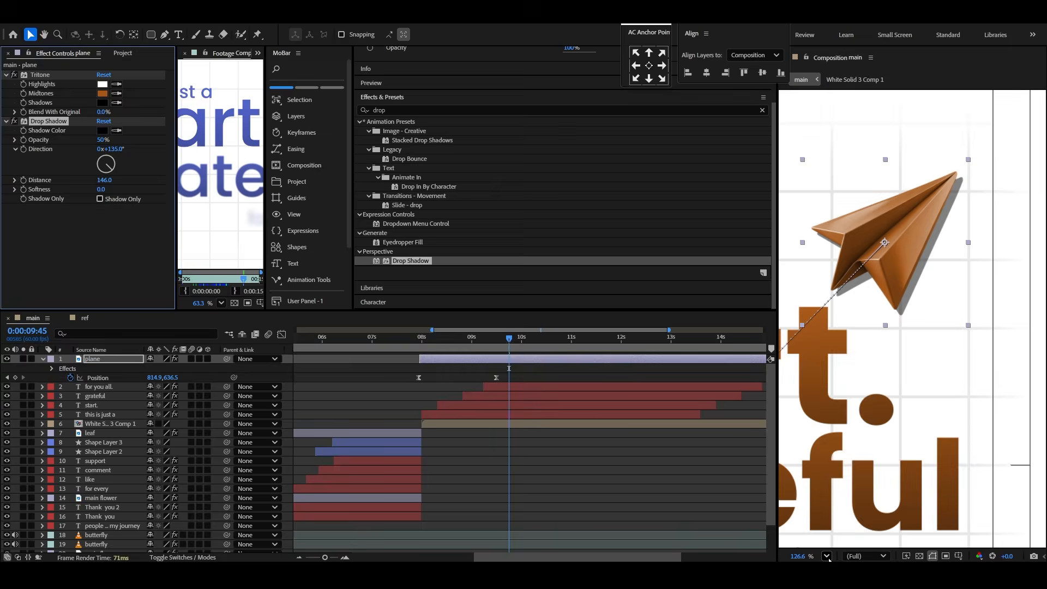
left_click(826, 556)
left_click(845, 344)
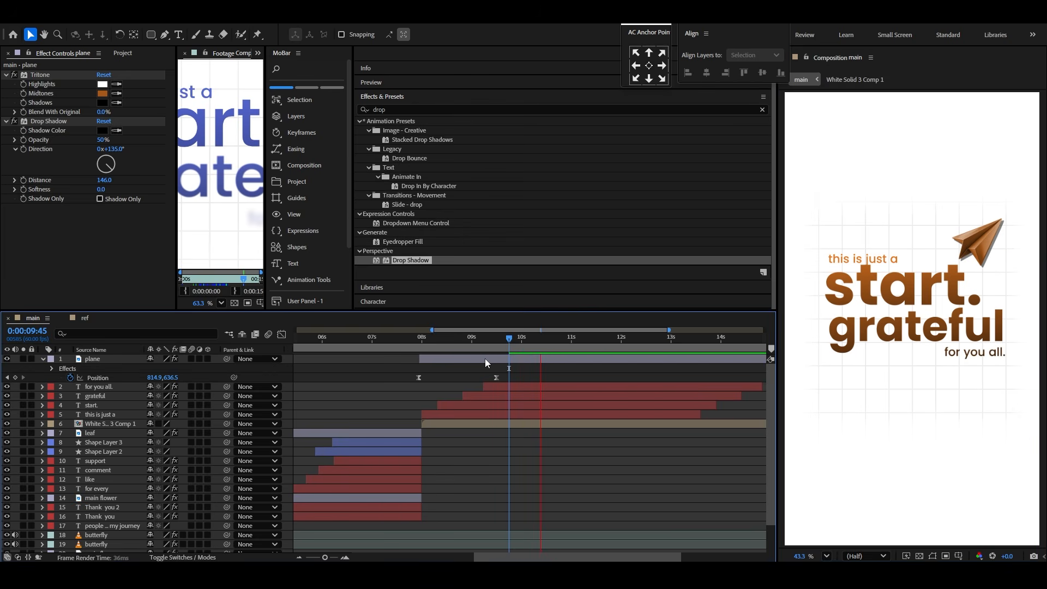
key("space")
Step: Extend the White Solid 2 background layer to the end of the main composition and preview the scene
left_click_drag(494, 344, 438, 346)
scroll(548, 543, "down", 2)
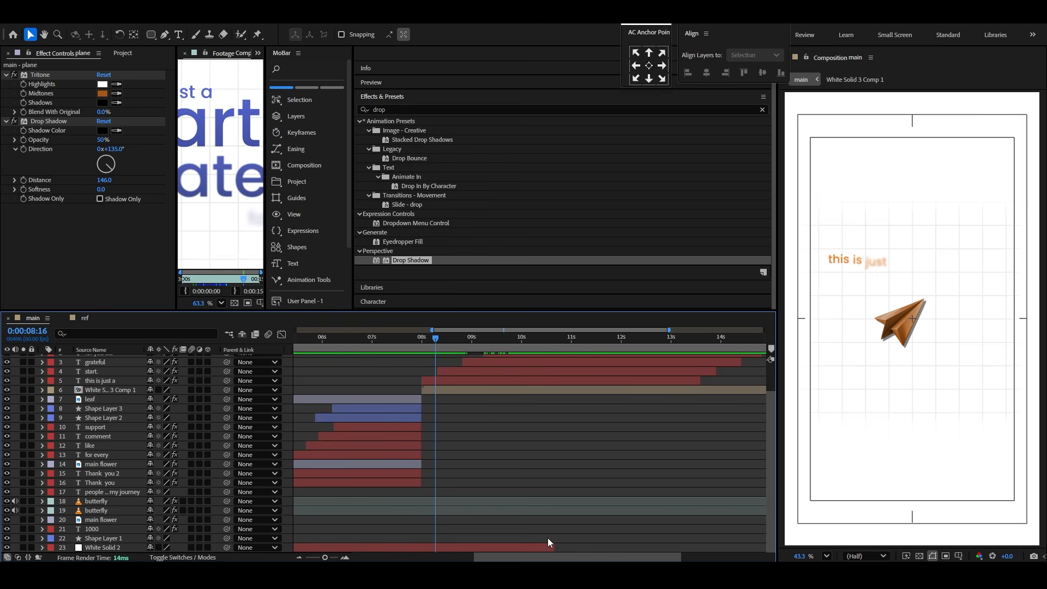
left_click_drag(553, 547, 770, 547)
key("space")
key("minus")
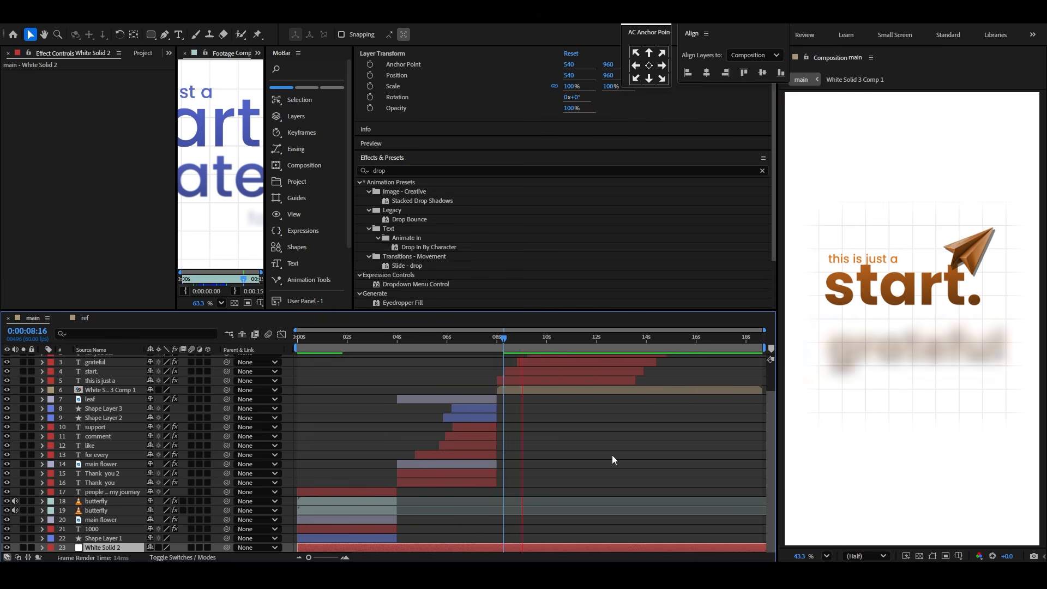
Step: Following the reference, duplicate "for you all." at about 11:19, place the copy below the text block and change it to "10000+"
left_click(85, 318)
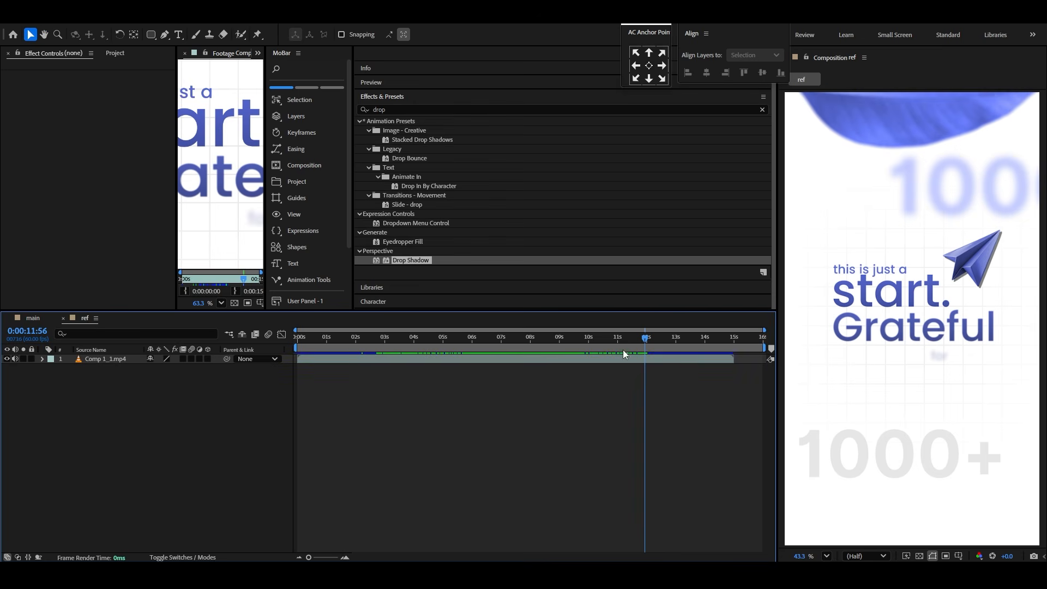
left_click_drag(622, 344, 655, 342)
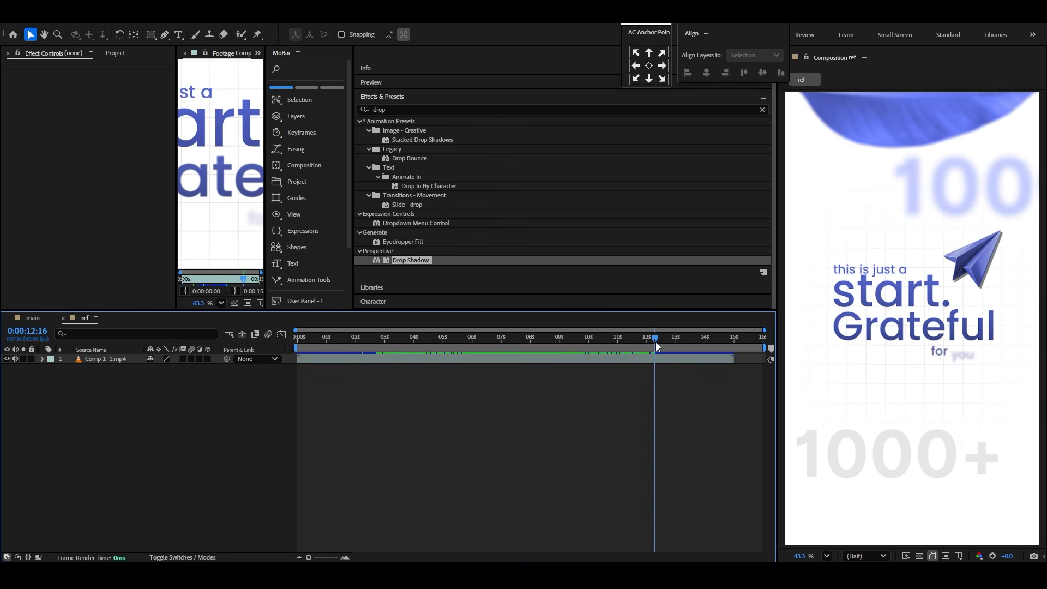
left_click(34, 318)
left_click_drag(552, 338, 579, 465)
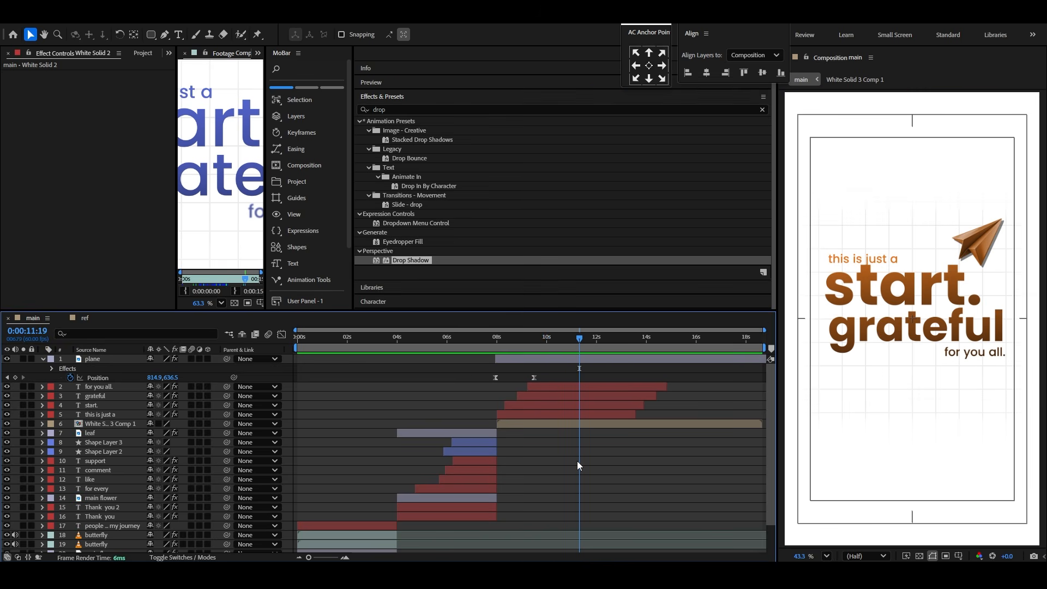
left_click(575, 387)
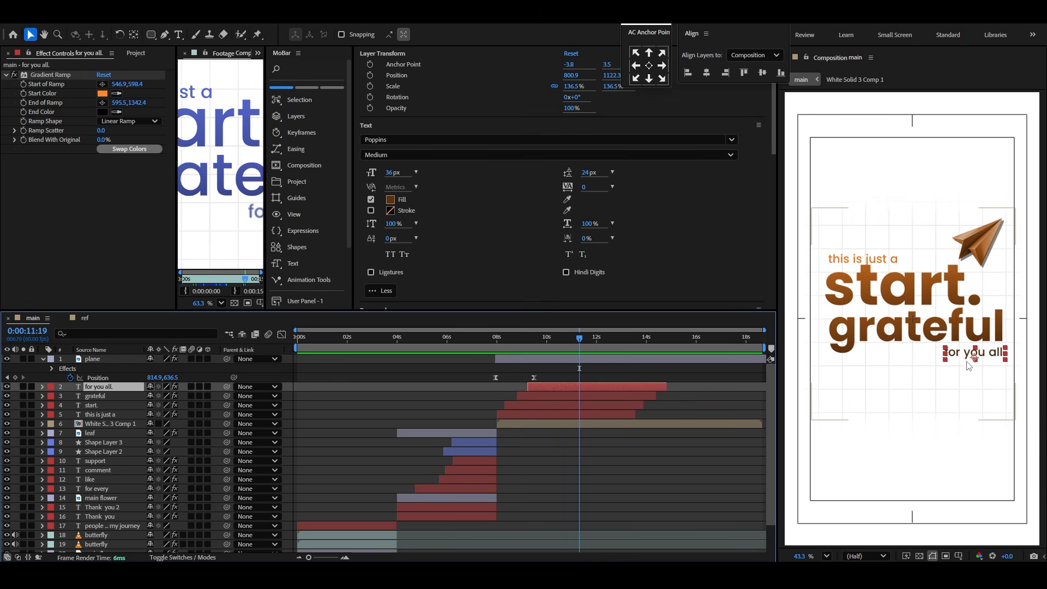
key("ctrl+d")
left_click_drag(969, 365, 917, 431)
double_click(898, 430)
type("1")
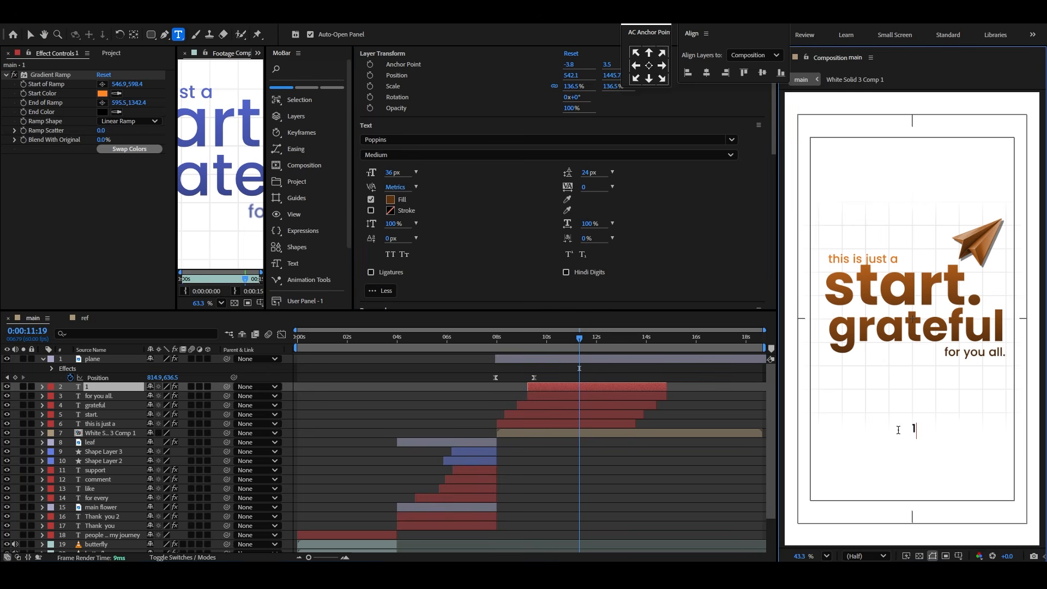
type("0000+")
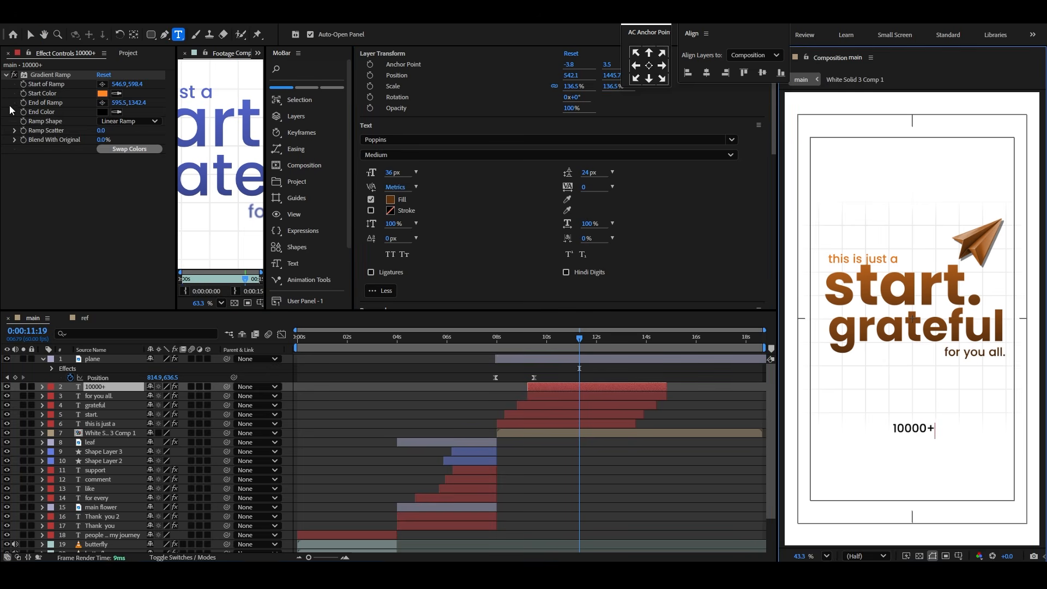
Step: Correct the background text to "1000+" and move its layer to the top of the layer stack
left_click(925, 428)
key("BackSpace")
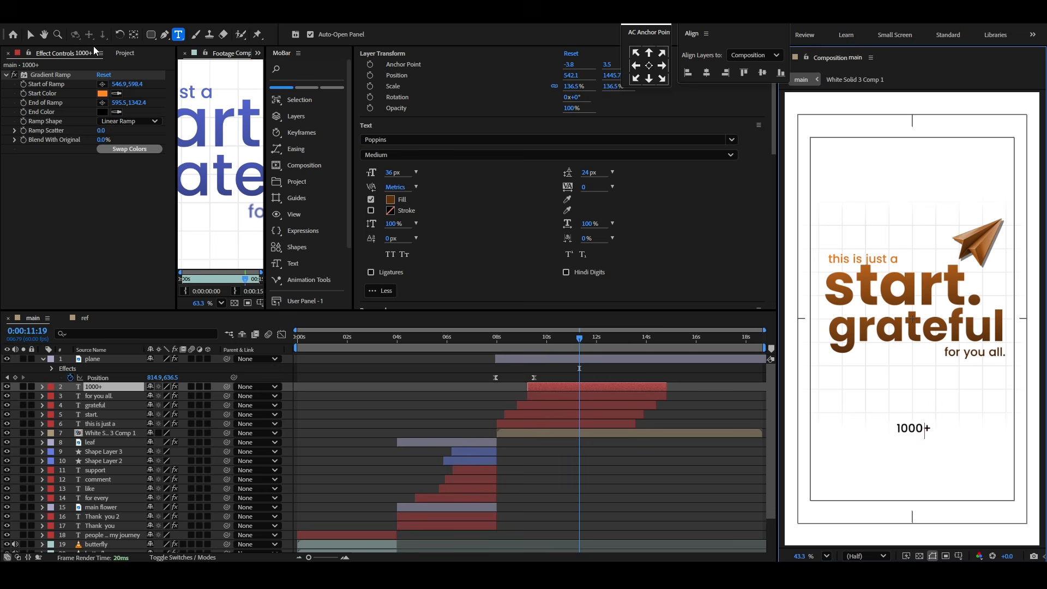
left_click(30, 35)
left_click_drag(117, 386, 81, 362)
Step: Scale the "1000+" text to 712.5% and set its font style to Bold
key("s")
left_click_drag(181, 369, 527, 344)
left_click(649, 156)
left_click(417, 329)
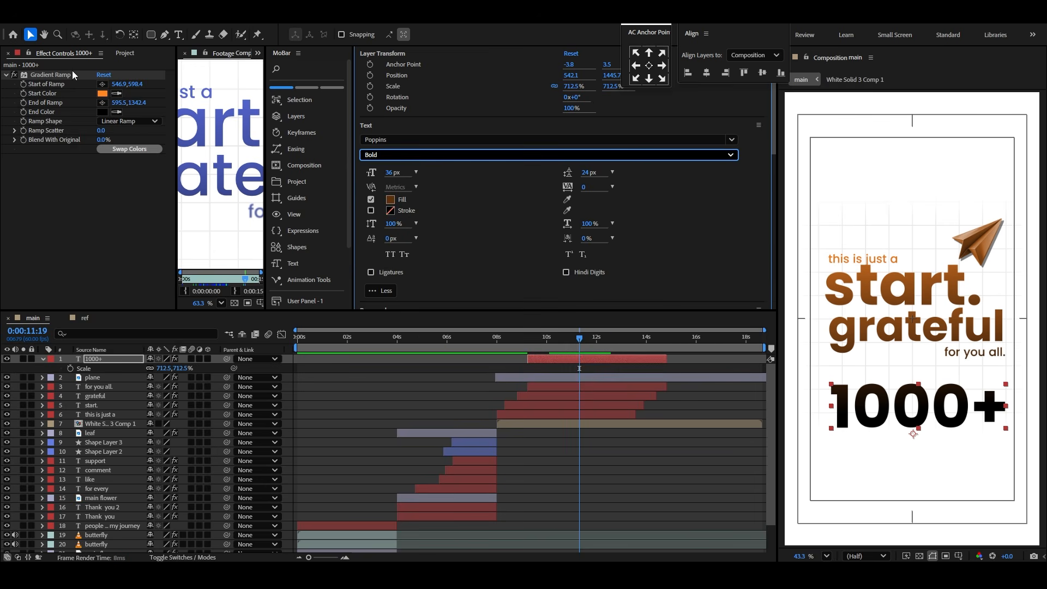
Step: Remove the Gradient Ramp from "1000+" and duplicate the text, placing one copy above the text block and one below it
left_click(71, 74)
key("Delete")
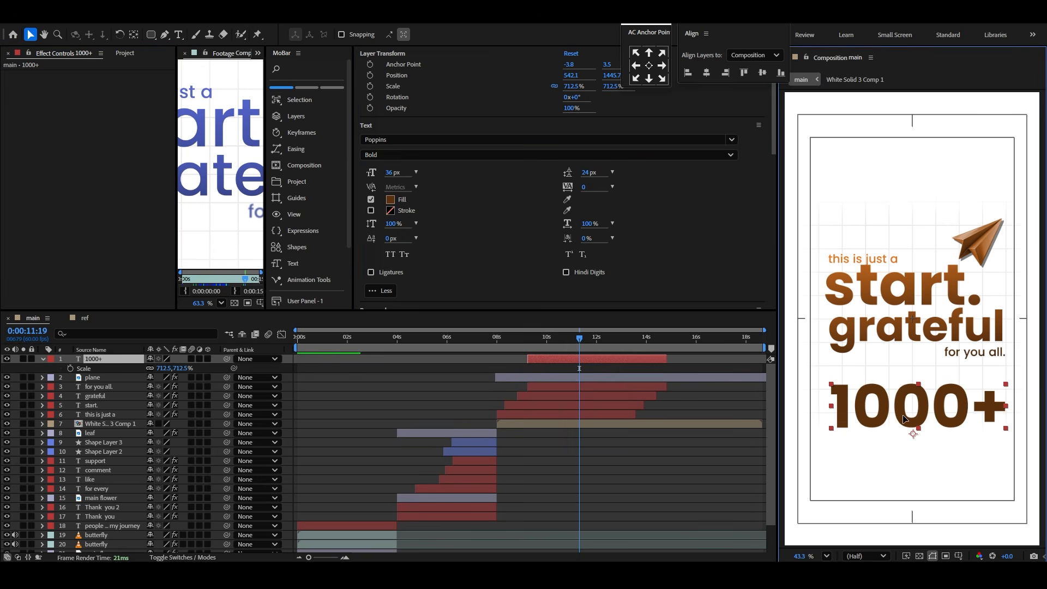
left_click_drag(903, 417, 953, 180)
key("ctrl+d")
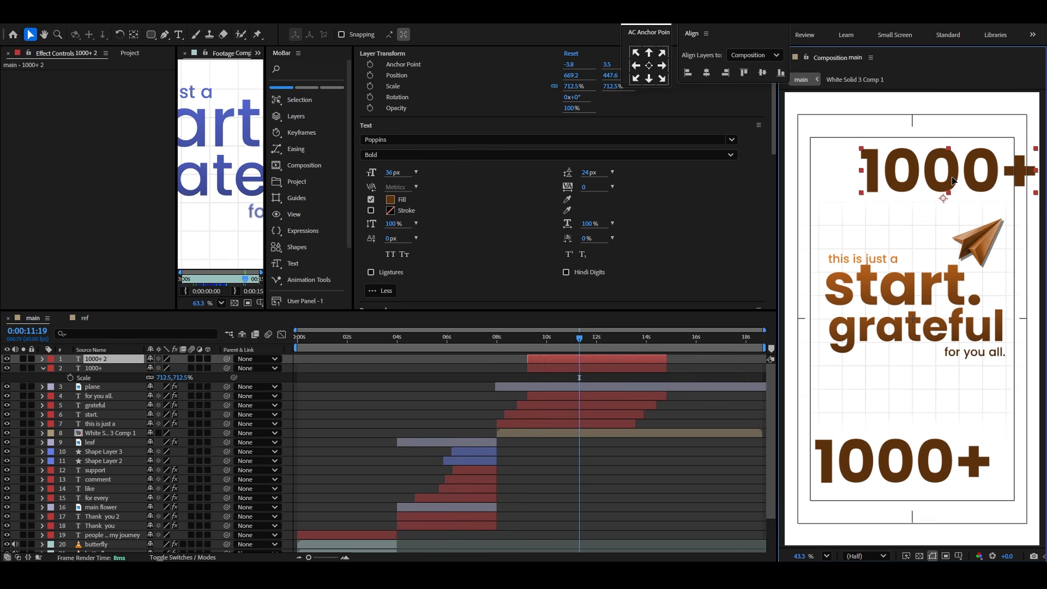
Step: Set the fill of the upper "1000+" text to orange E88B3F
left_click(390, 199)
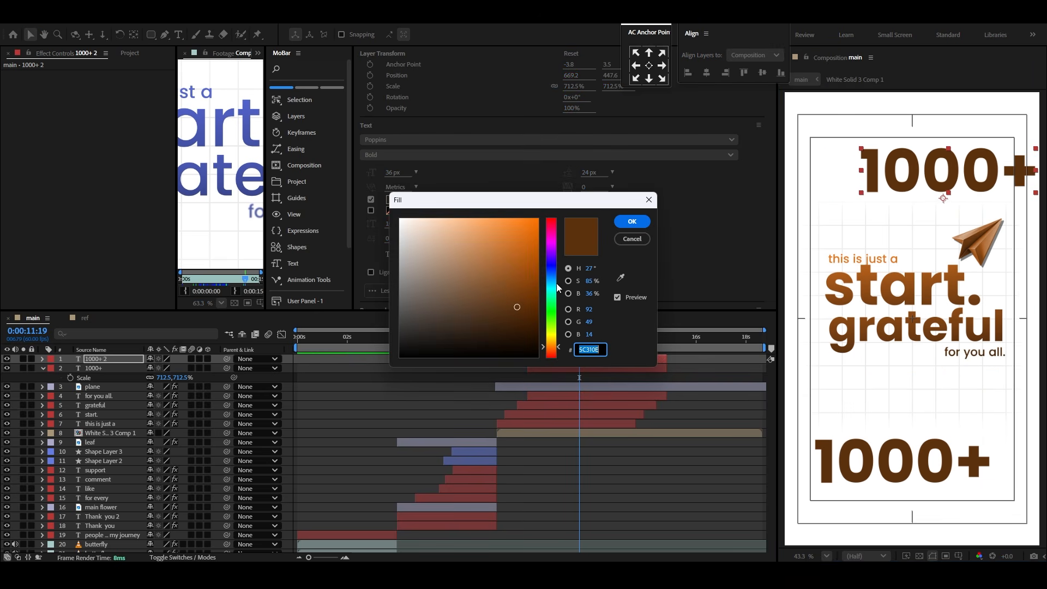
left_click(512, 265)
left_click_drag(501, 235, 500, 230)
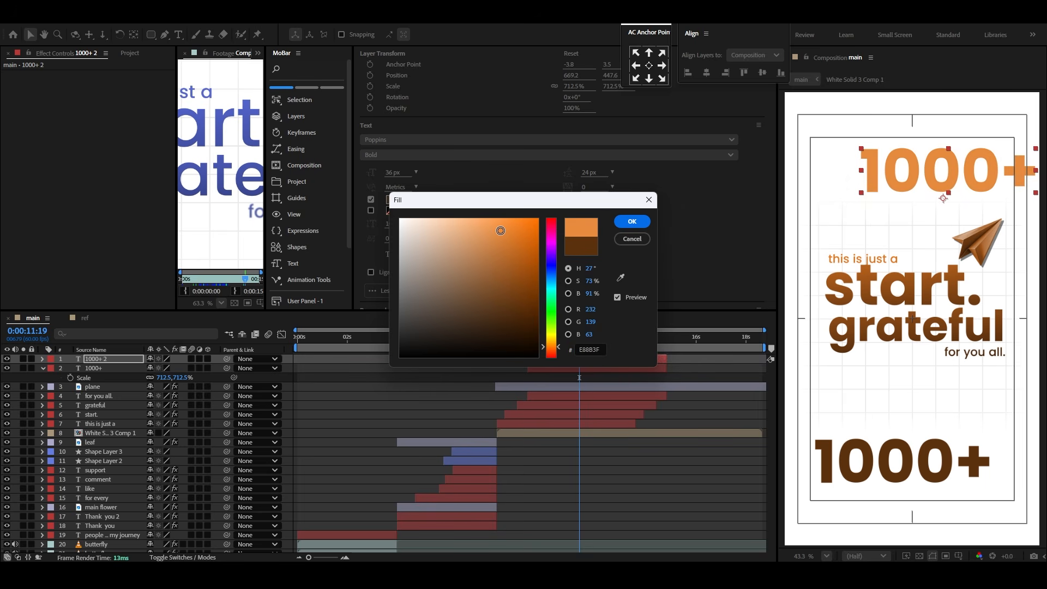
left_click(645, 223)
Step: Set the fill of the lower "1000+" text to light grey CACACA
left_click(822, 472)
left_click(390, 199)
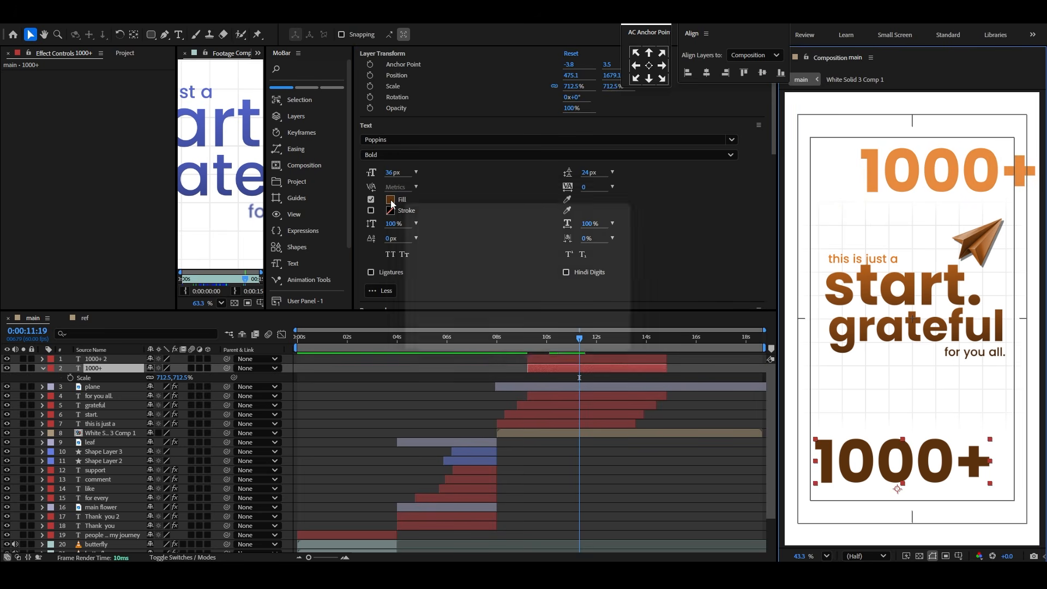
left_click_drag(414, 273, 396, 247)
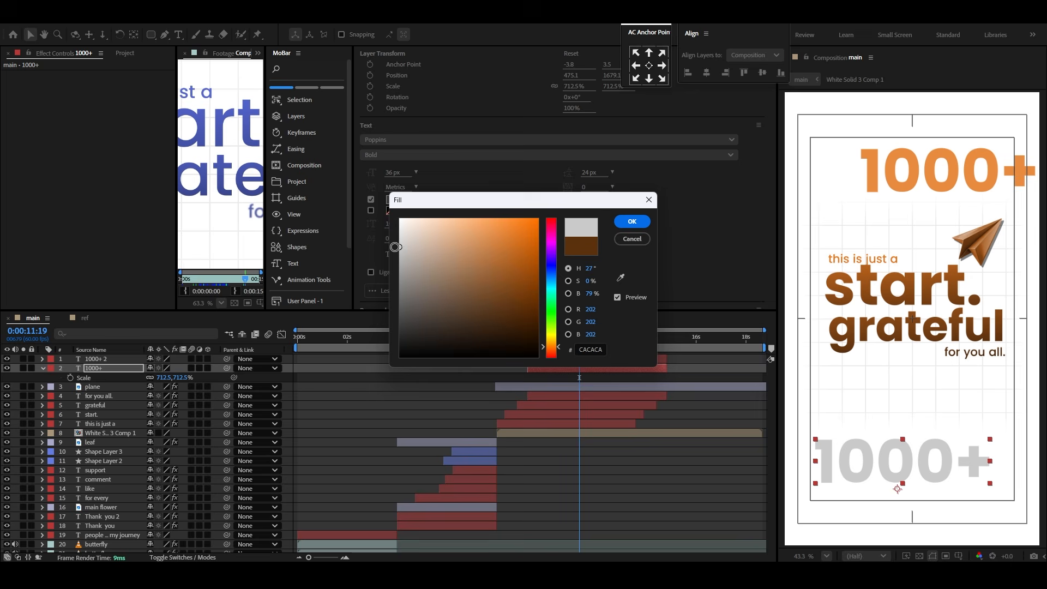
left_click(632, 222)
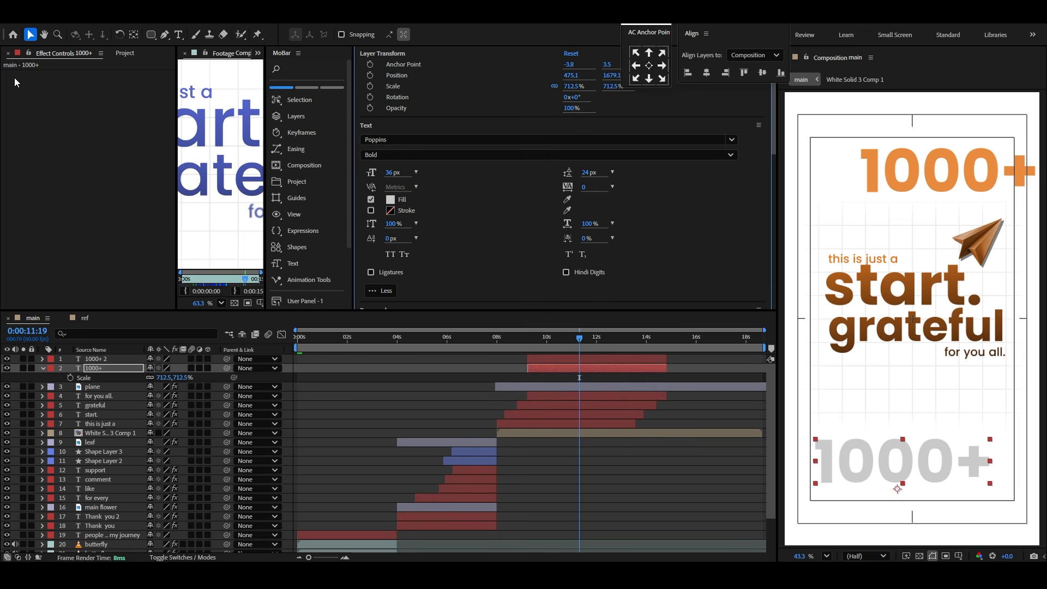
left_click(43, 368)
Step: Shift both "1000+" layers earlier to start with the plane layer, and reveal their keyframes
left_click(521, 337)
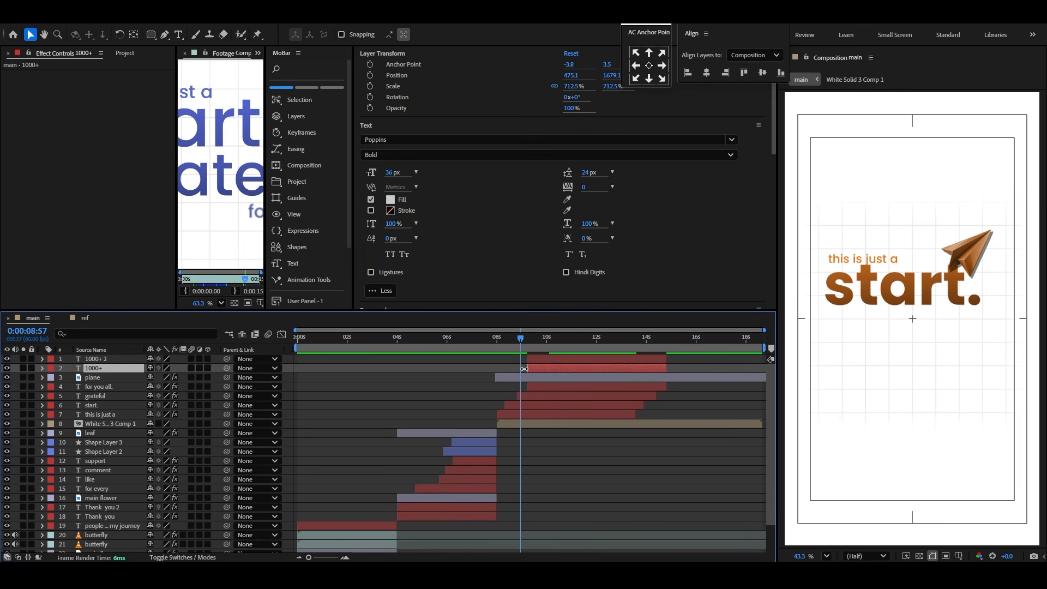
scroll(525, 366, "up", 2)
left_click(544, 360, "shift")
left_click_drag(544, 360, 498, 407)
scroll(488, 370, "down", 2)
key("u")
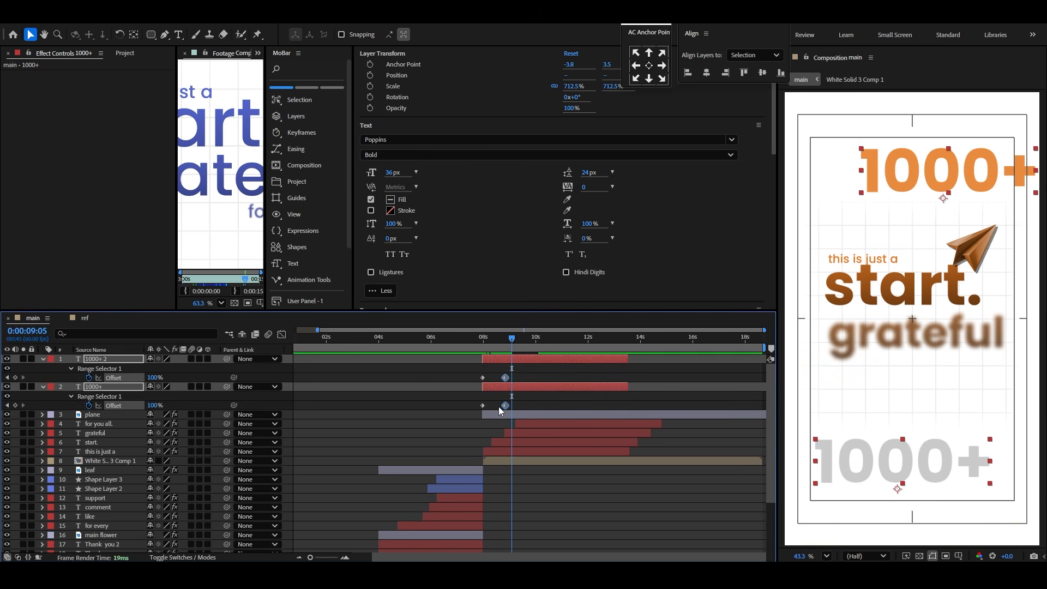
Step: Lower the opacity of both "1000+" layers to 18%
scroll(499, 407, "up", 2)
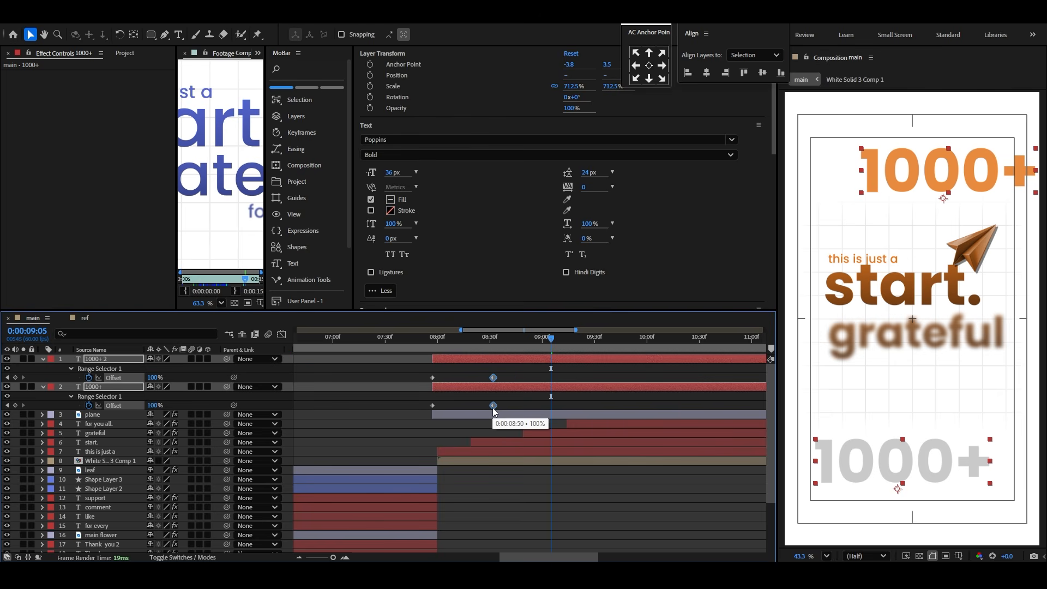
left_click(492, 339)
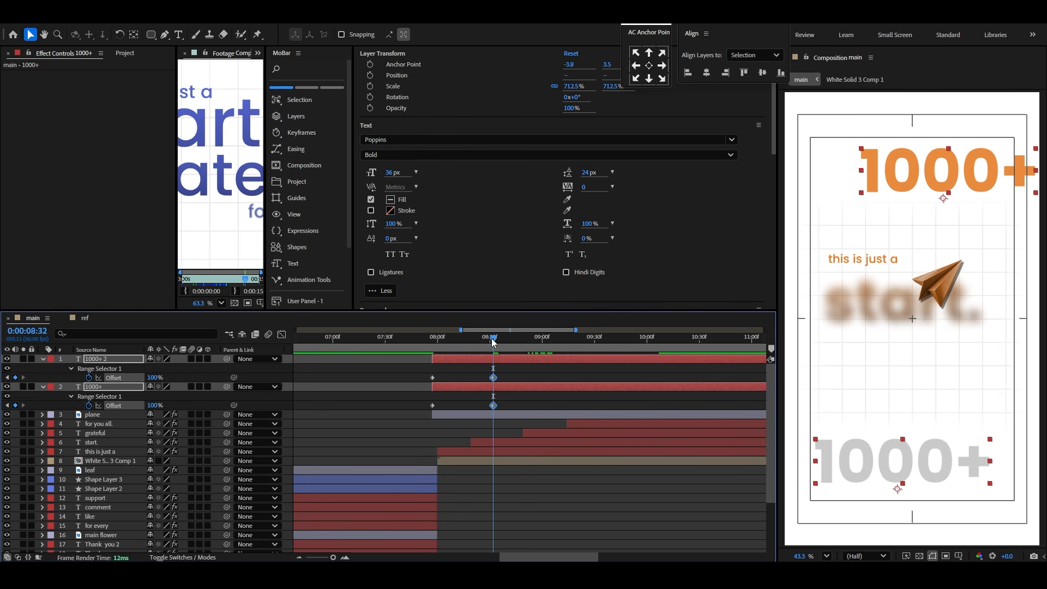
key("t")
left_click_drag(152, 386, 119, 378)
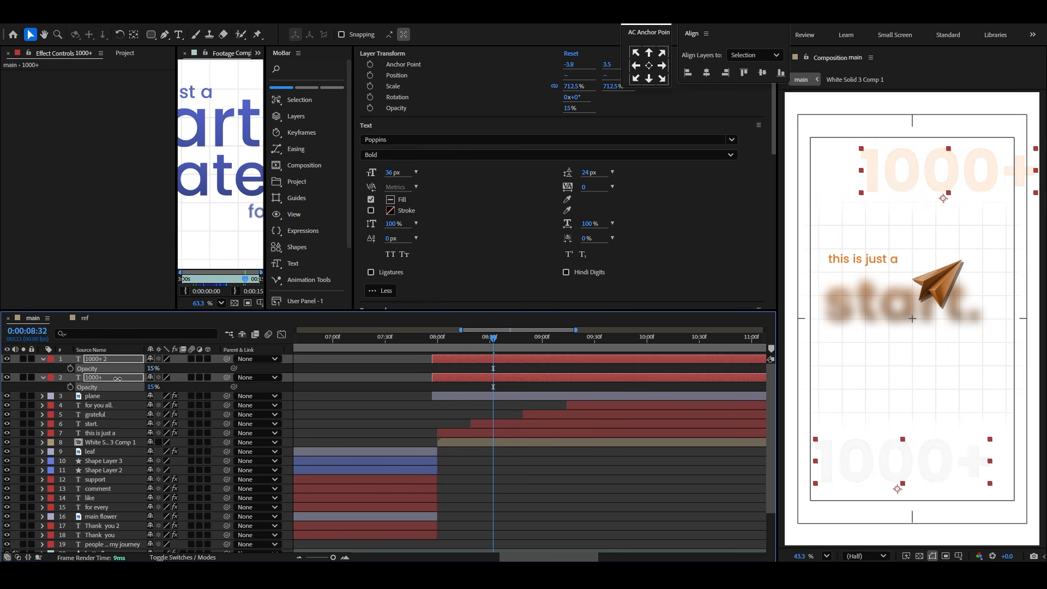
left_click(497, 473)
Step: Keyframe both "1000+" positions to end at about 9:30, with start X values at 8:32 of 452.2 for the upper and 600.1 for the lower
left_click(90, 379)
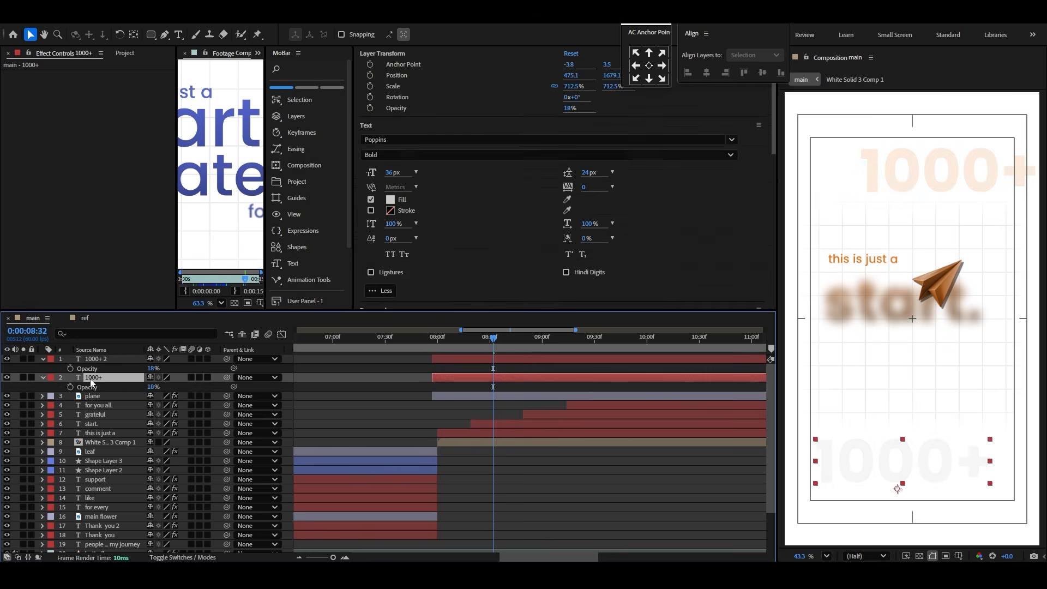
left_click(94, 361, "shift")
left_click(70, 387)
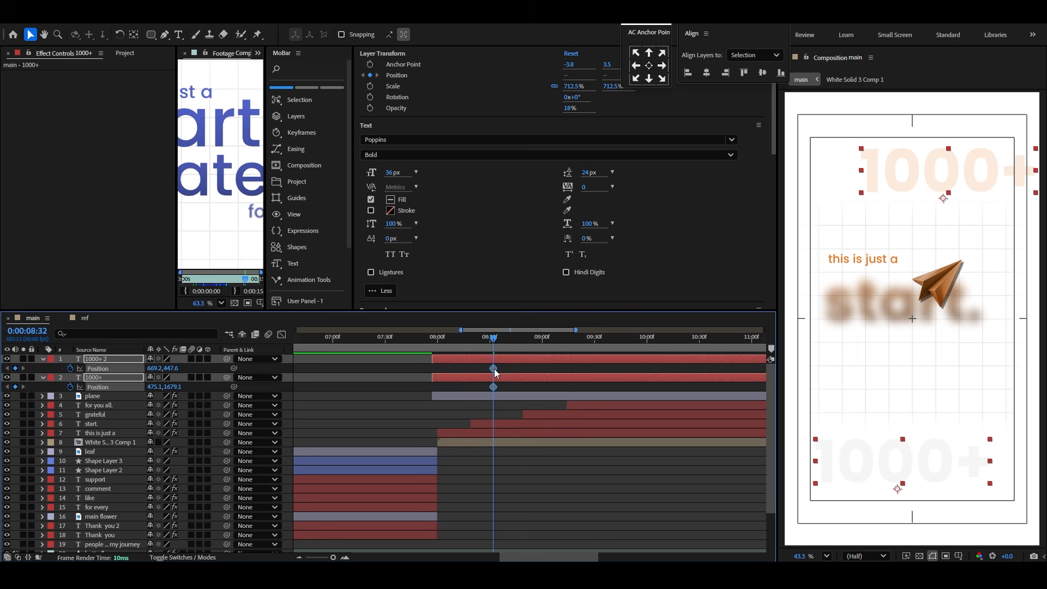
key("ctrl+5")
left_click(379, 433)
left_click_drag(155, 368, 41, 378)
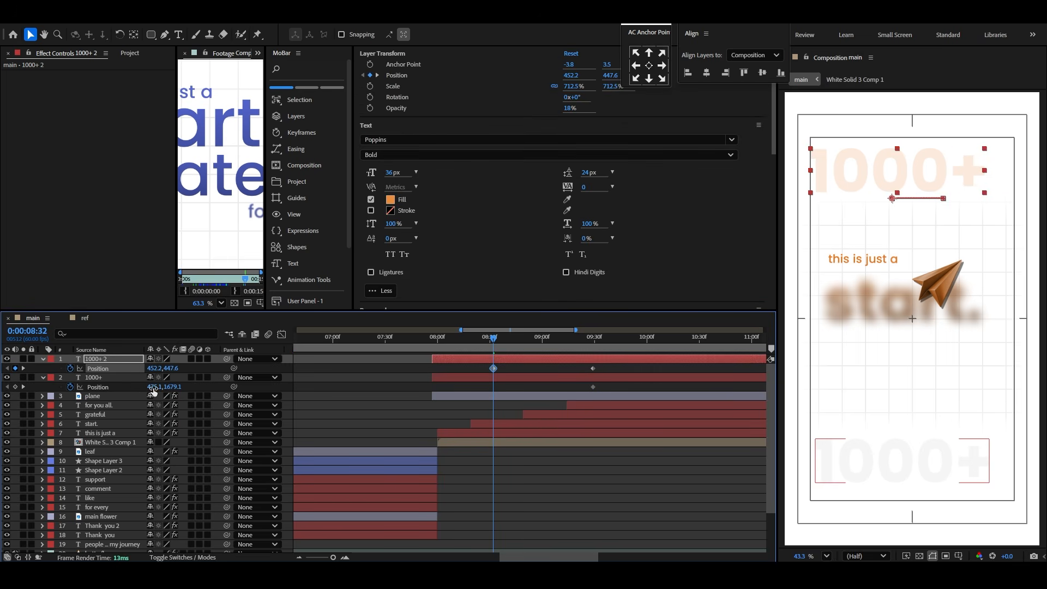
left_click_drag(153, 387, 220, 386)
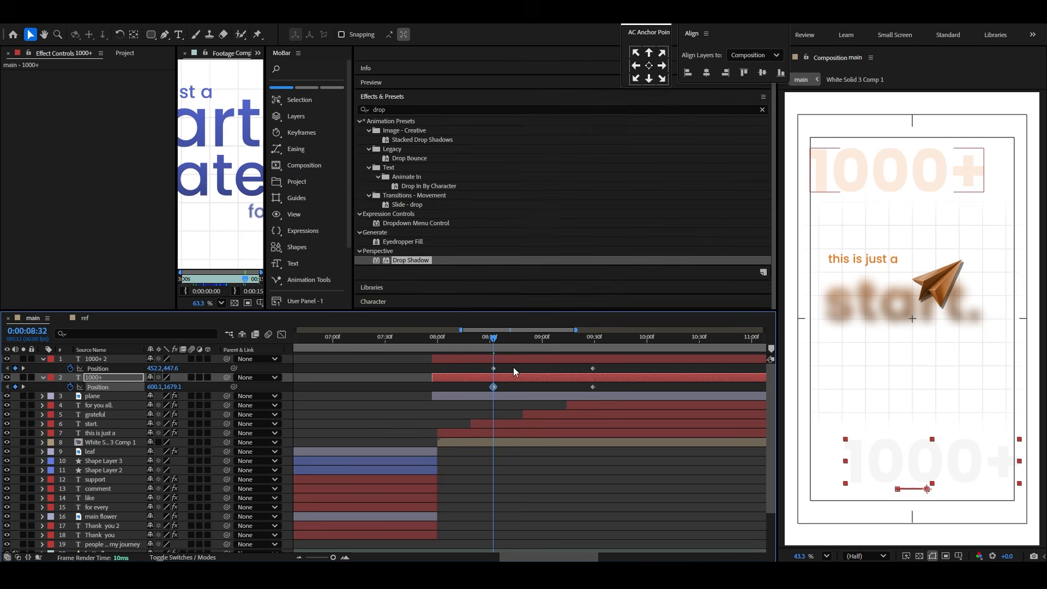
Step: Move both texts' first position keyframes to their layers' start and the last ones to about 12:55, and preview the drift
left_click_drag(512, 368, 430, 387)
scroll(389, 411, "down", 2)
left_click_drag(505, 368, 669, 386)
left_click(412, 346)
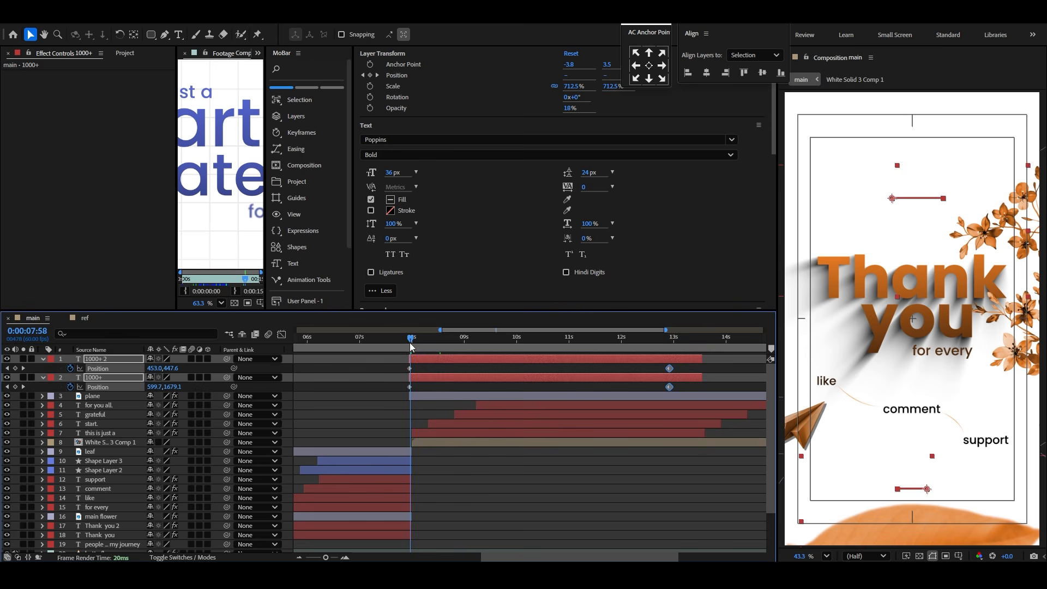
key("space")
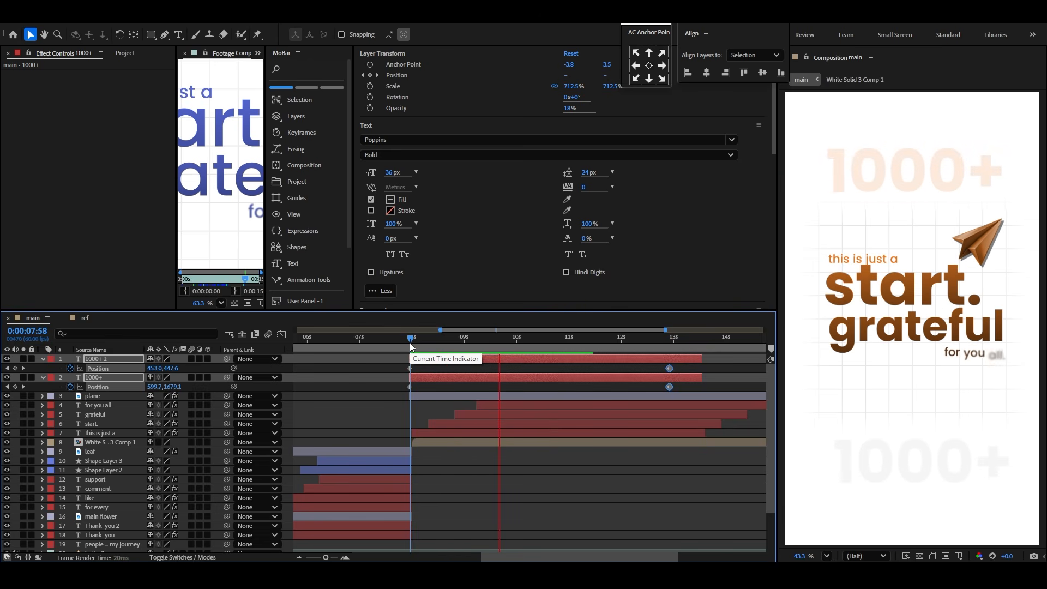
key("space")
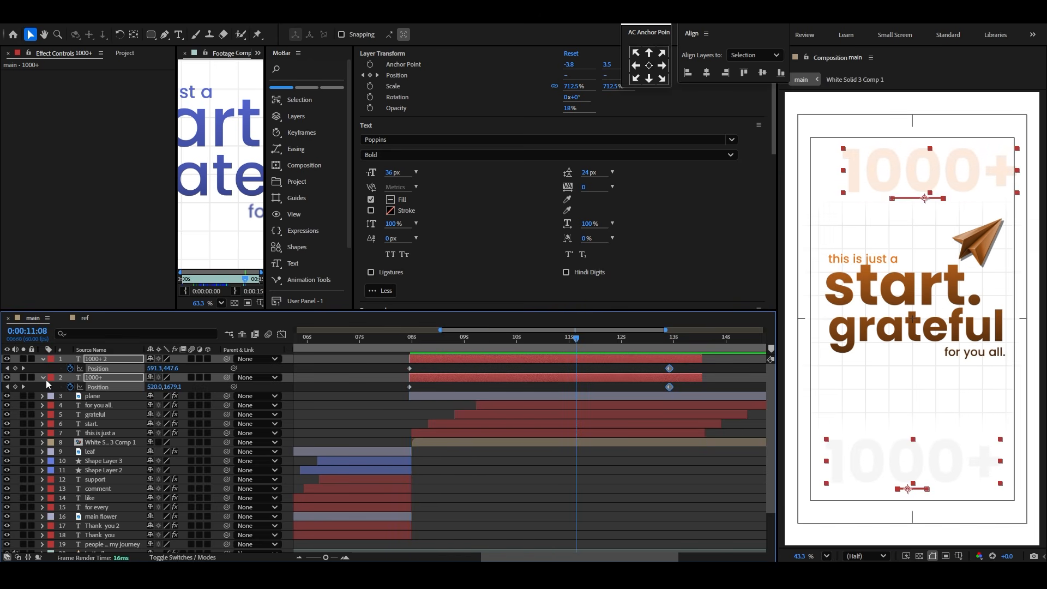
Step: Collapse both "1000+" layers and preview the scene from 7:39
left_click(43, 359)
left_click(44, 360)
left_click(43, 359)
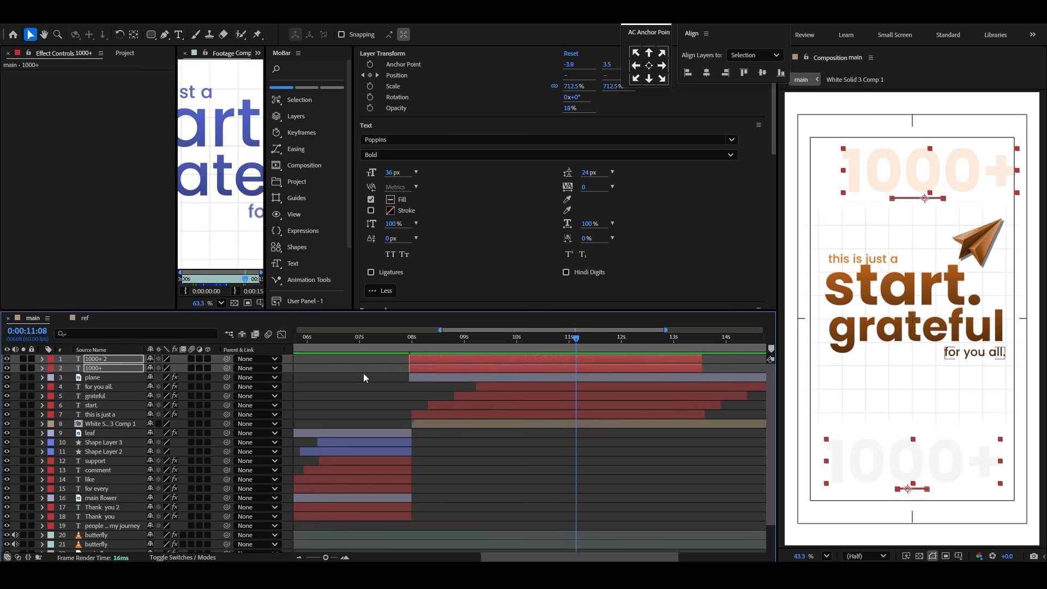
left_click(394, 346)
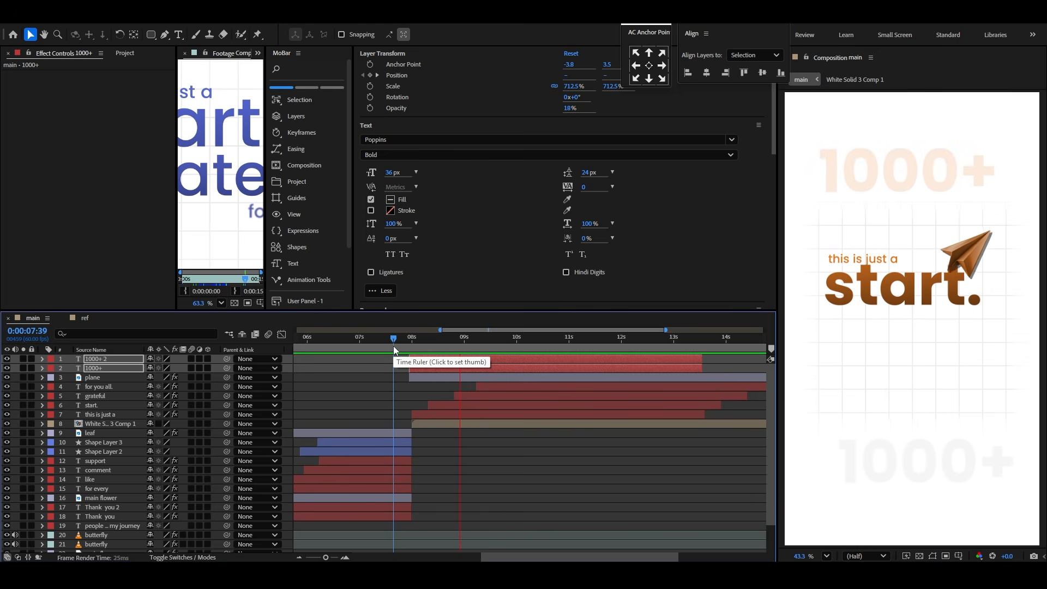
key("space")
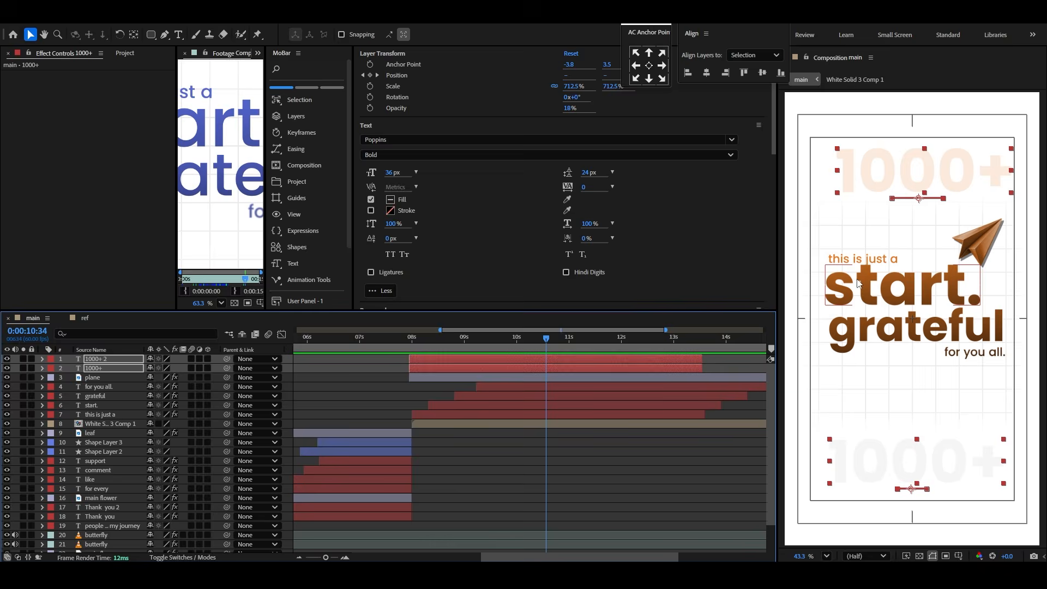
Step: Raise the "this is just a" text to a Y position of 714.7 and preview the third scene from 7:58
scroll(864, 255, "up", 3)
left_click(864, 259)
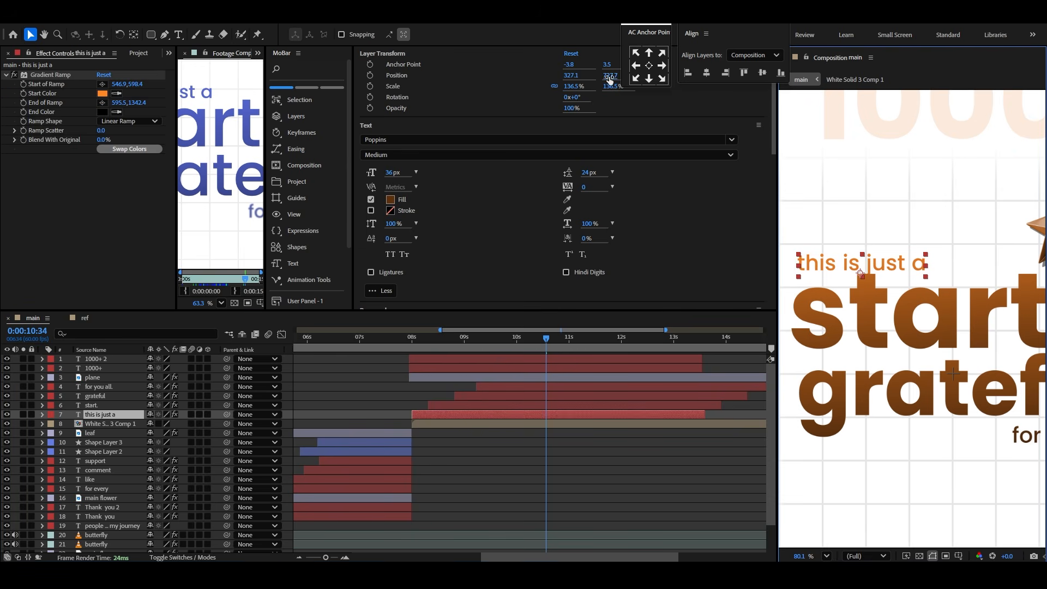
left_click_drag(609, 80, 599, 79)
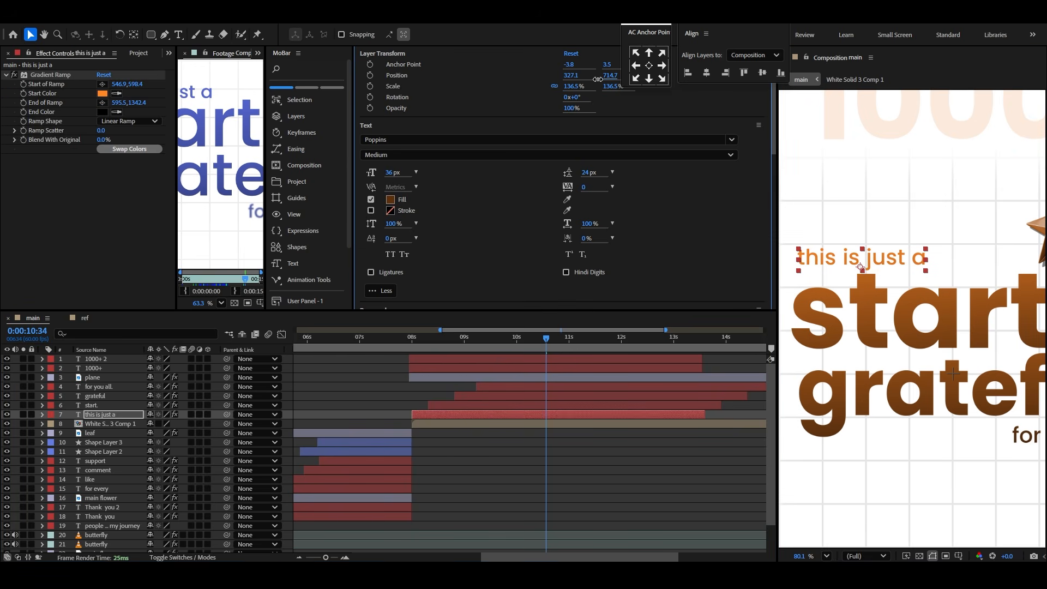
left_click(826, 556)
left_click(848, 353)
left_click(403, 360)
left_click_drag(407, 337, 411, 339)
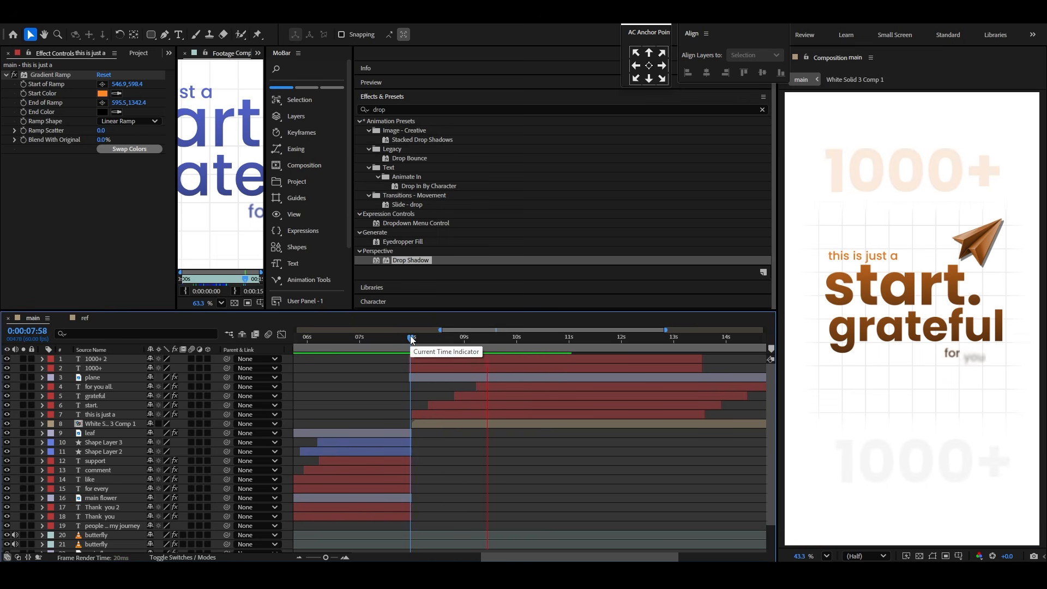
key("space")
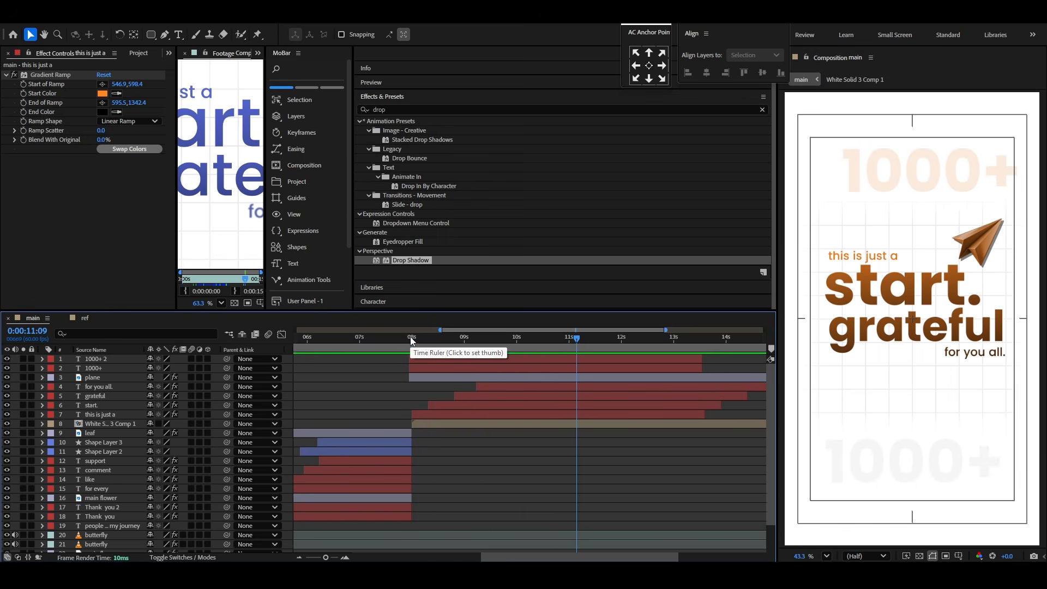
key("space")
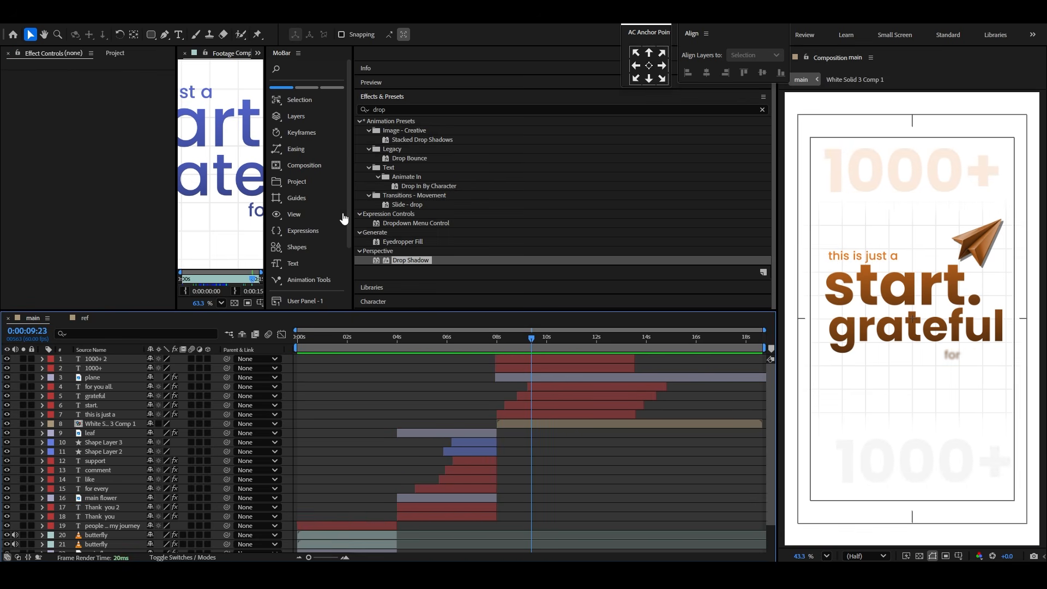
Step: Create a null object and place its layer directly above the "people ... my journey" text layer
left_click(121, 25)
mouse_move(106, 26)
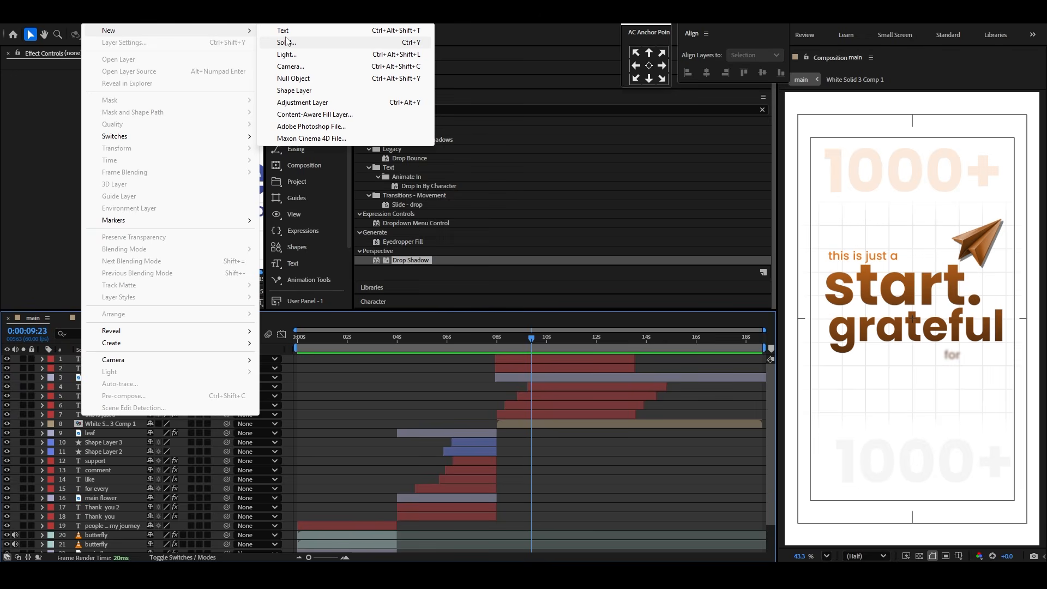
left_click(293, 77)
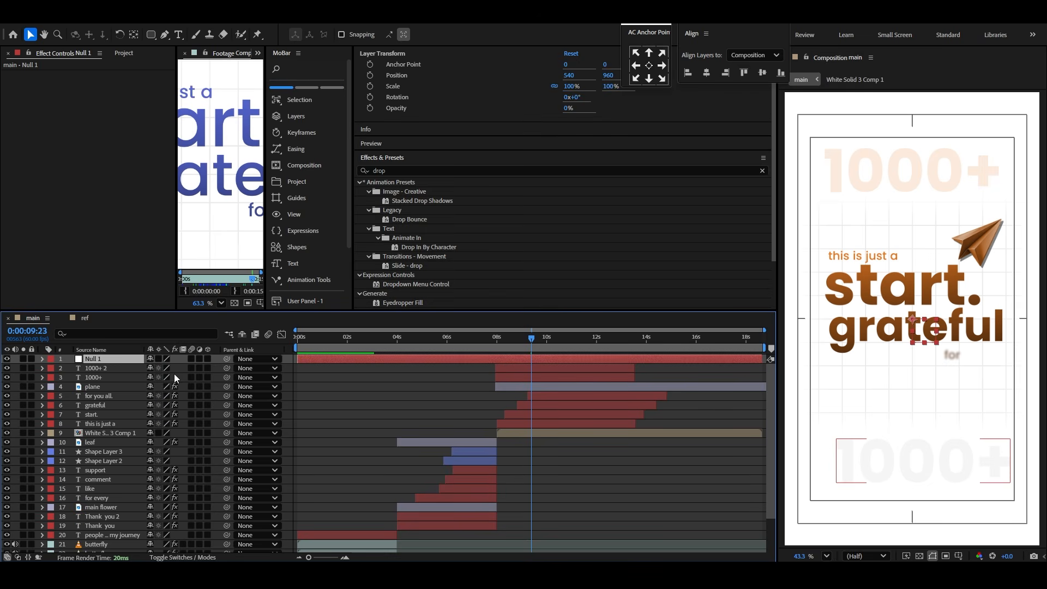
left_click_drag(101, 358, 109, 534)
scroll(342, 537, "down", 3)
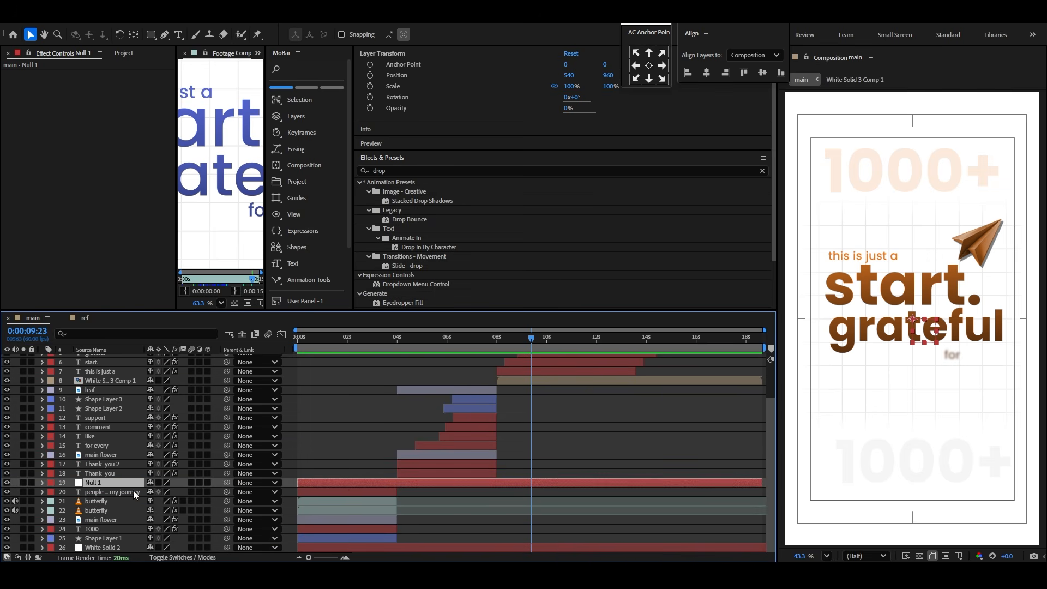
Step: Set the null object's label colour to Orange
left_click(79, 483)
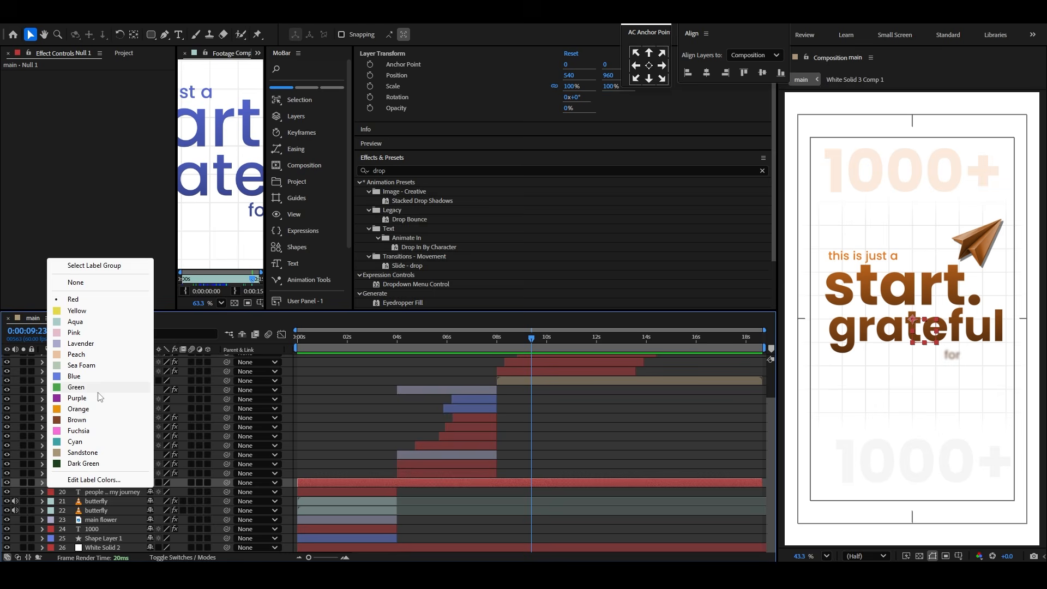
left_click(92, 413)
left_click(344, 430)
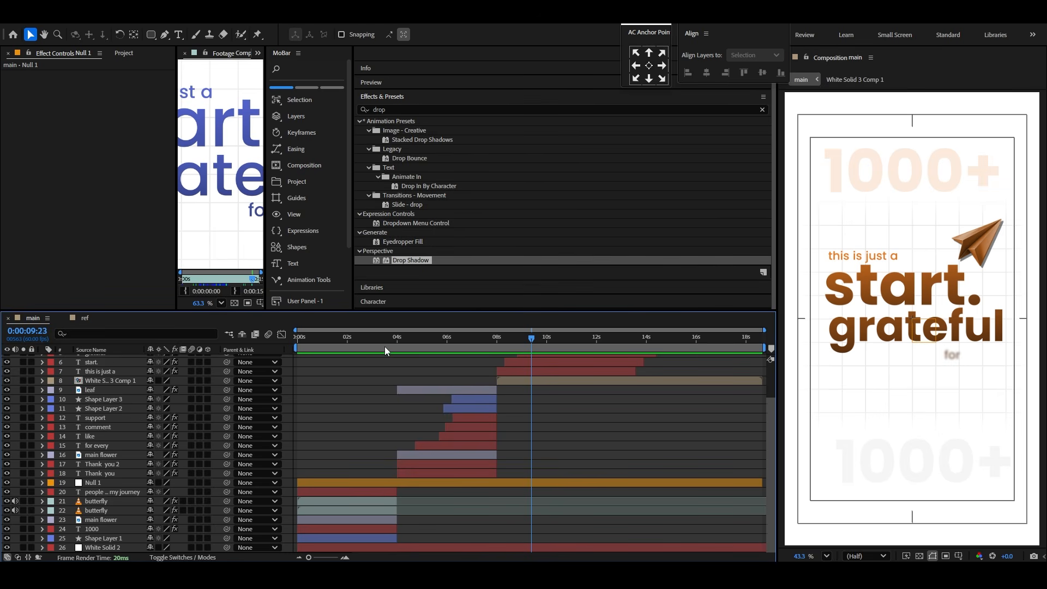
Step: Preview the change from the first scene to the second from 2:34
left_click_drag(385, 346, 361, 348)
key("space")
scroll(396, 355, "up", 1)
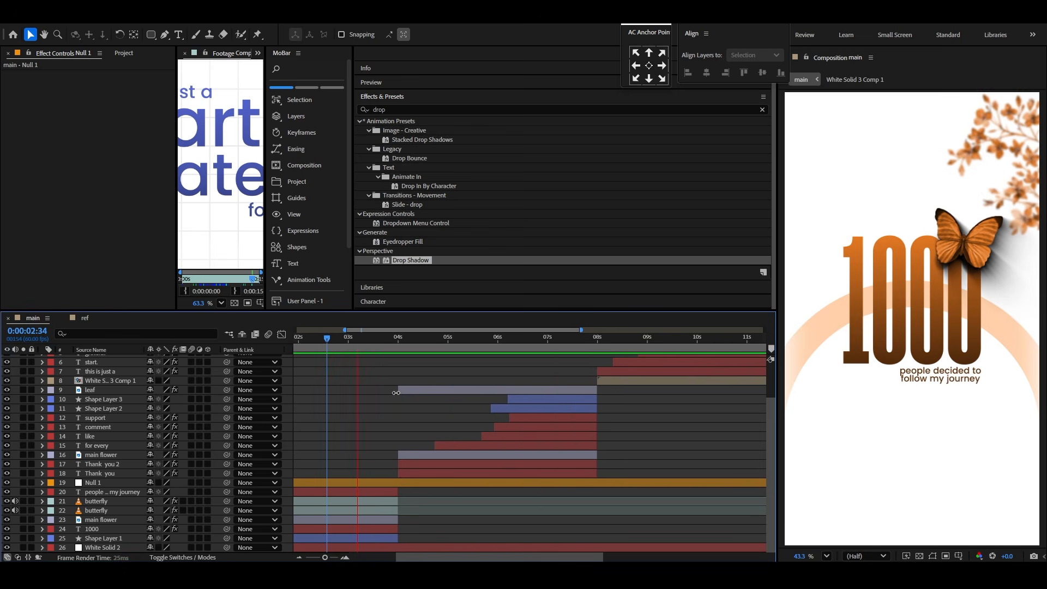
scroll(482, 372, "down", 1)
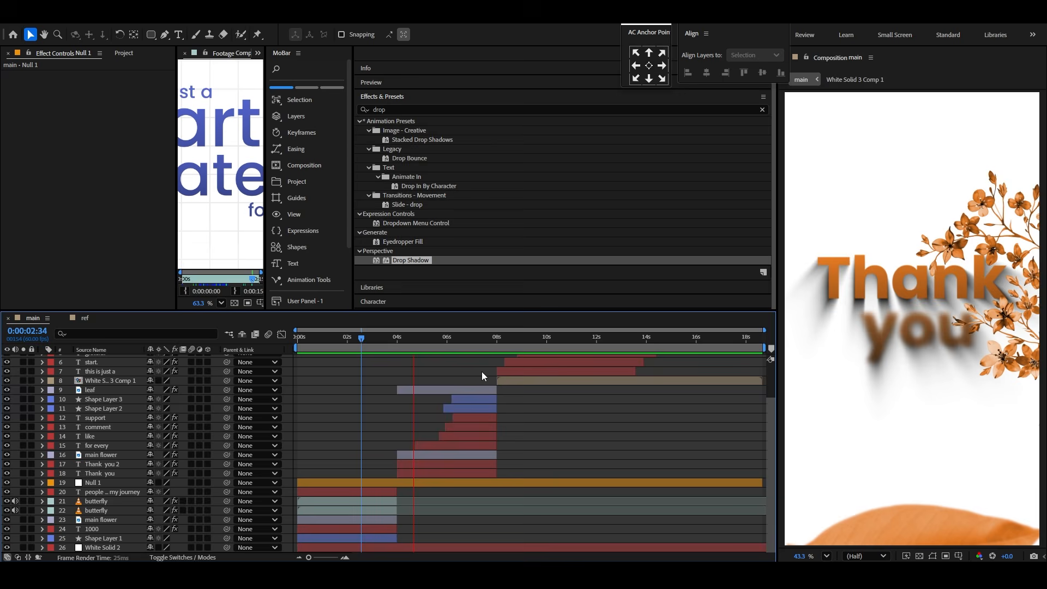
Step: Parent the first-scene layers, from the "people ... my journey" text through Shape Layer 1, to Null 1
left_click(373, 342)
left_click(89, 493)
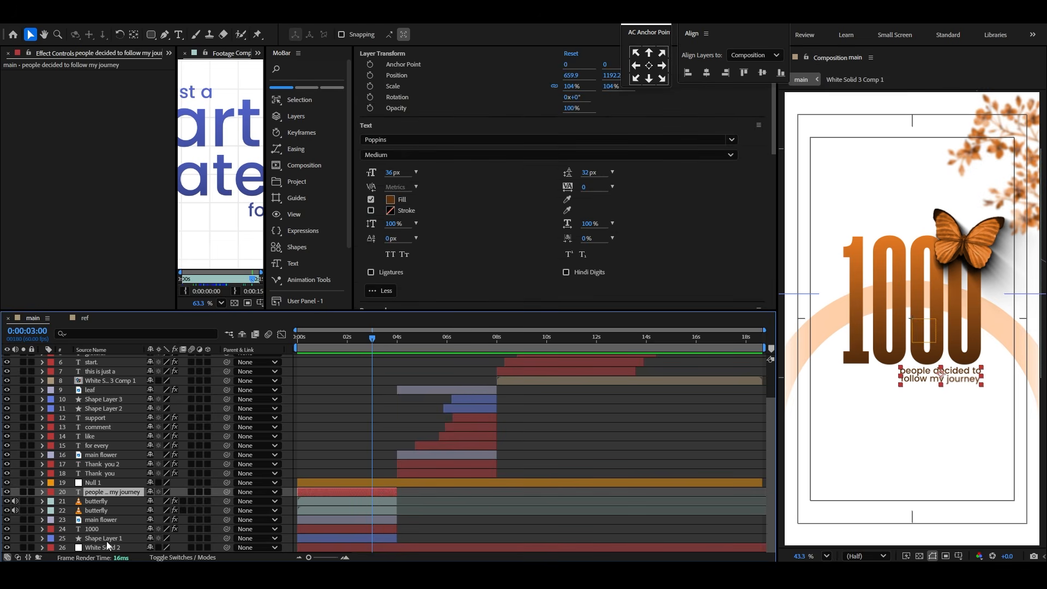
left_click(106, 538, "shift")
left_click_drag(116, 483, 115, 483)
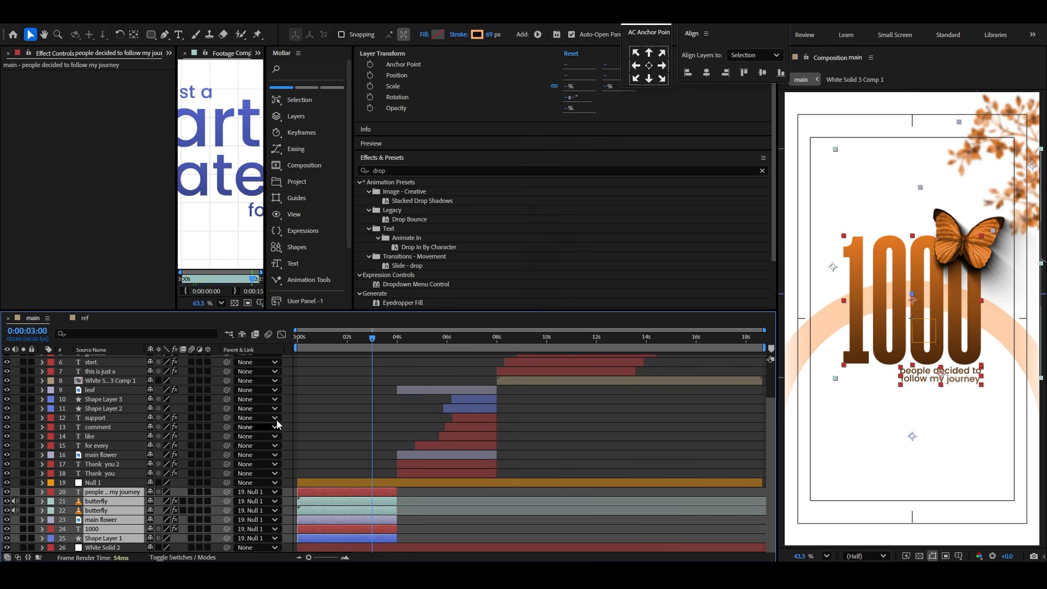
Step: Extend the first-scene layers, from the "people ... my journey" text through Shape Layer 1, to end at about 6:12
left_click(365, 482)
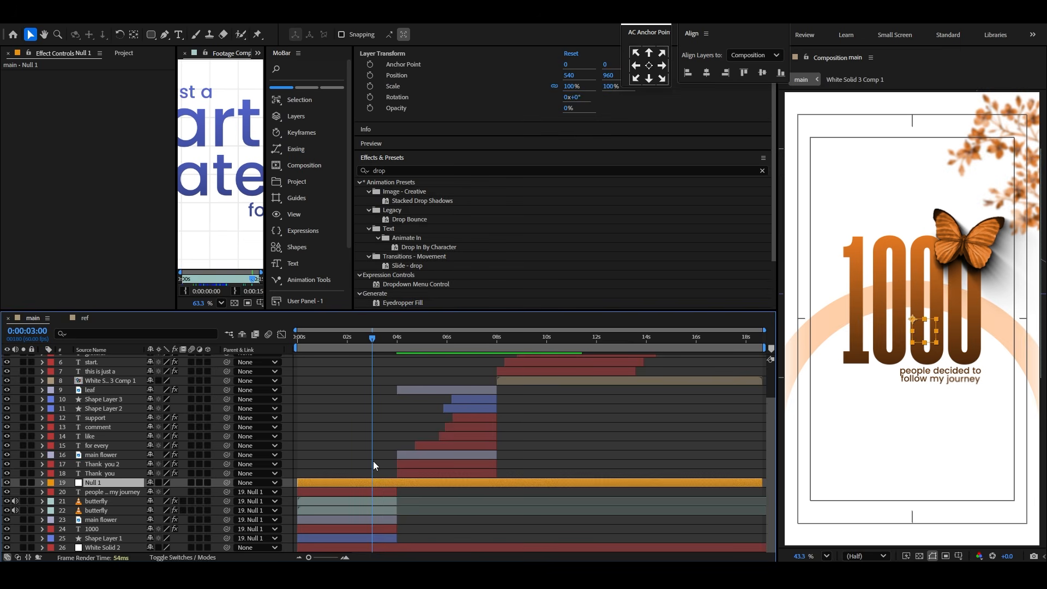
left_click(392, 492)
left_click(392, 538, "shift")
left_click_drag(397, 538, 453, 538)
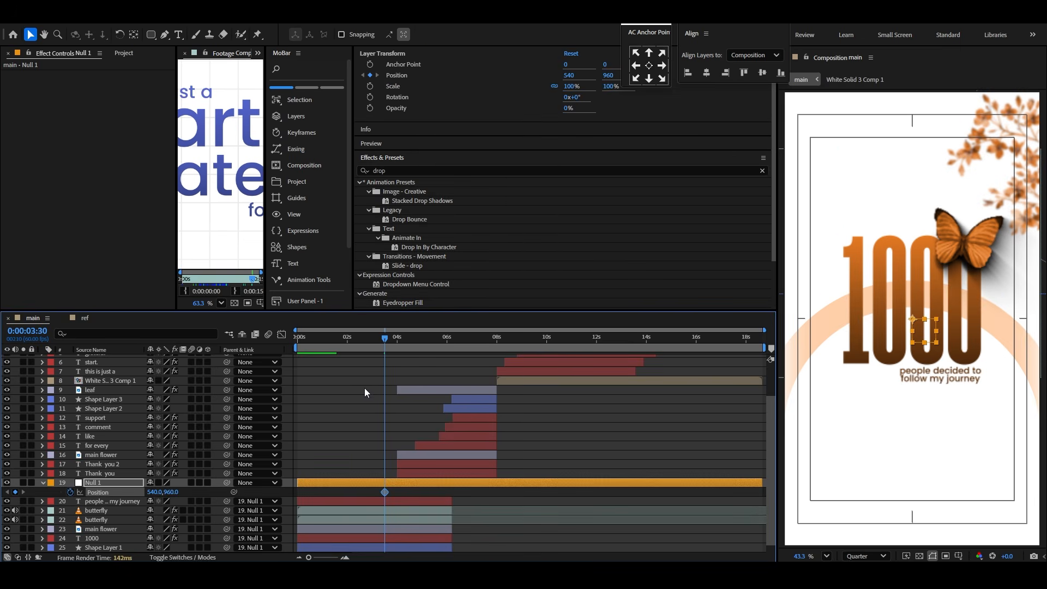
Step: Keyframe Null 1's position at 540, 960 at 3:30 and at -584, 960 at 5:19
scroll(385, 376, "down", 1)
left_click_drag(393, 342, 430, 341)
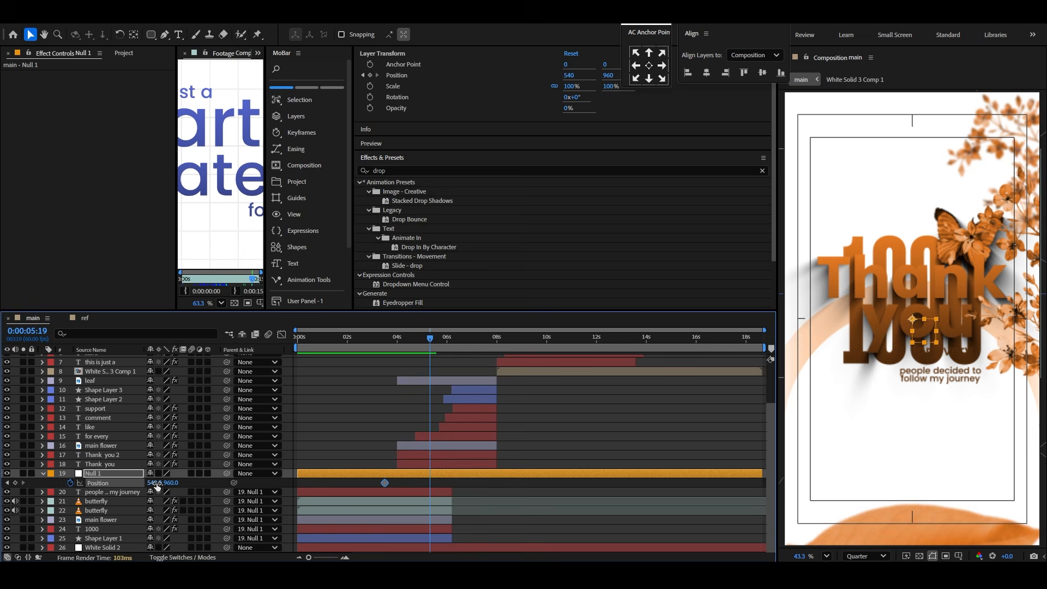
left_click_drag(156, 483, 23, 507)
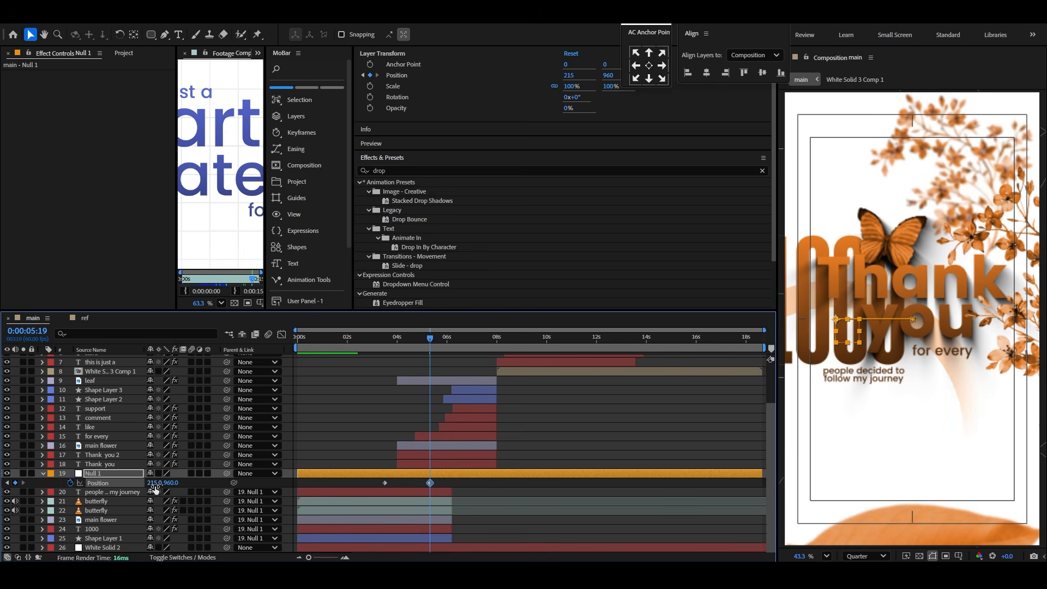
left_click_drag(155, 488, 5, 497)
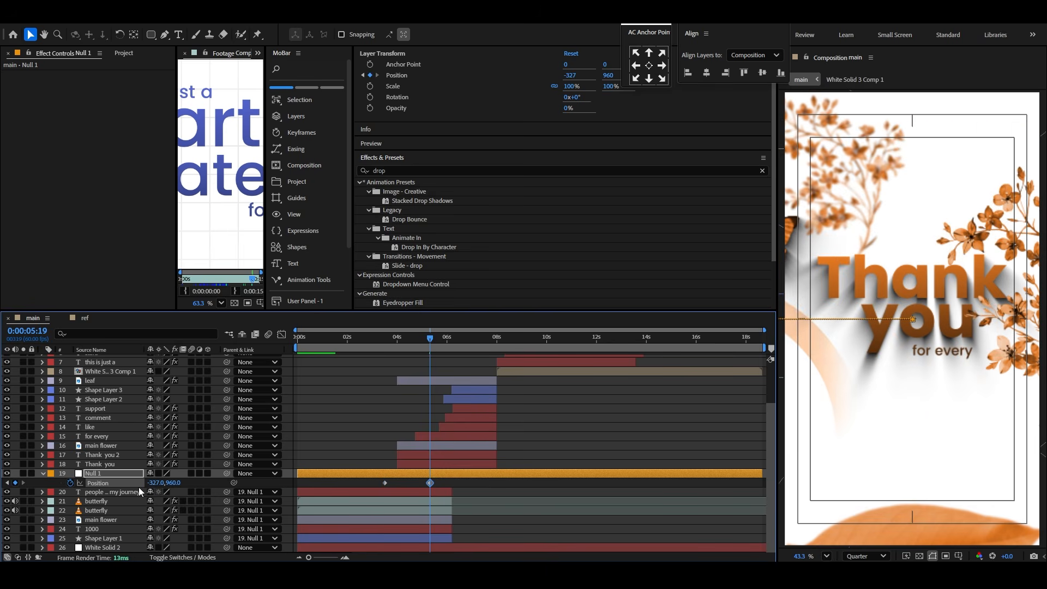
left_click_drag(156, 483, 23, 492)
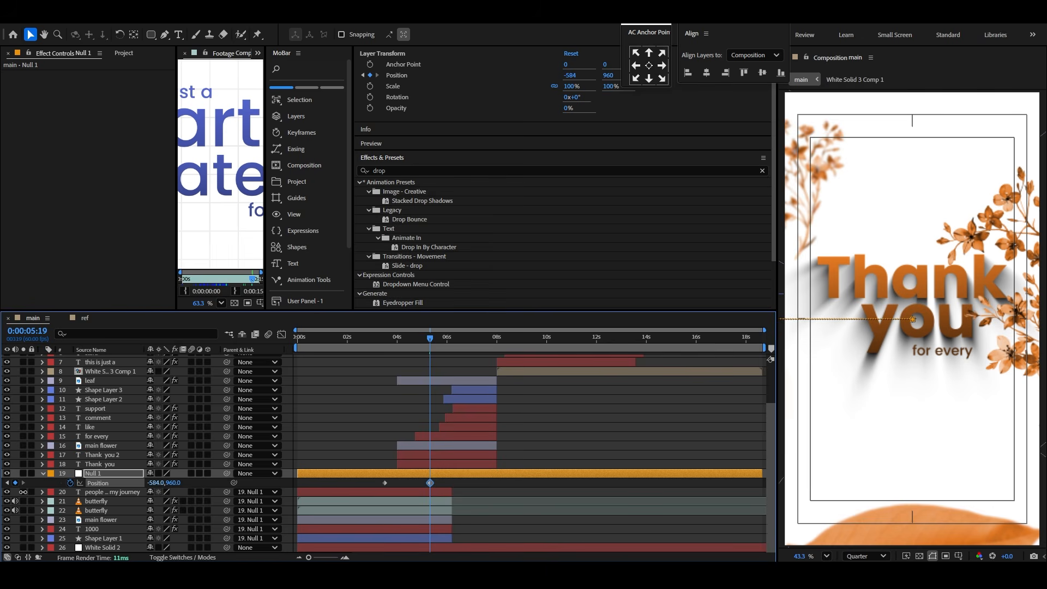
Step: Ease the null's position keyframes, reshape their speed curve into a sharp early peak, and preview from 3:28
left_click_drag(443, 480, 356, 493)
key("F9")
left_click(281, 334)
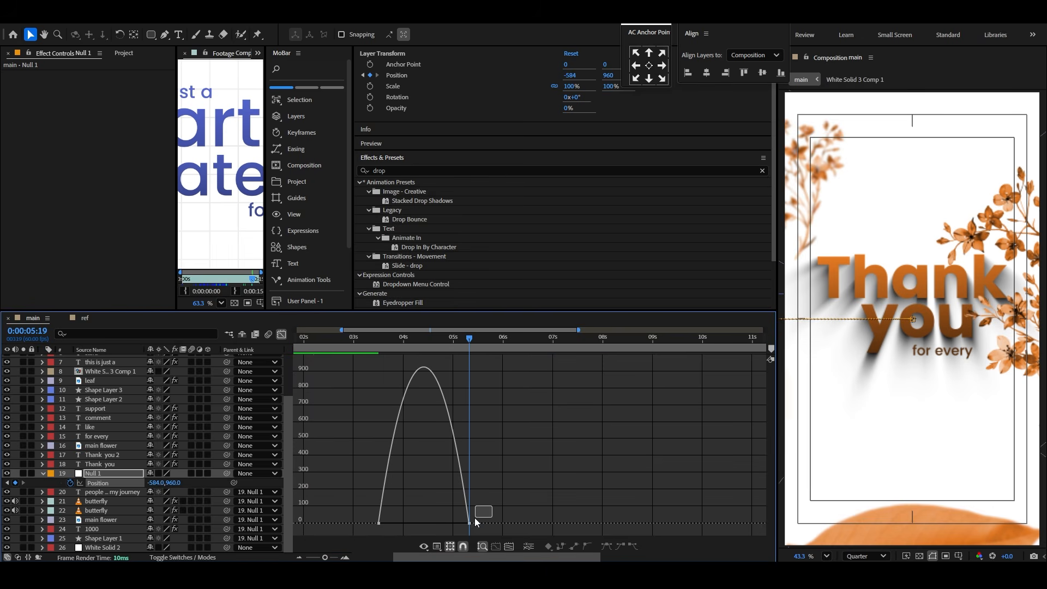
left_click_drag(454, 523, 424, 523)
left_click(378, 342)
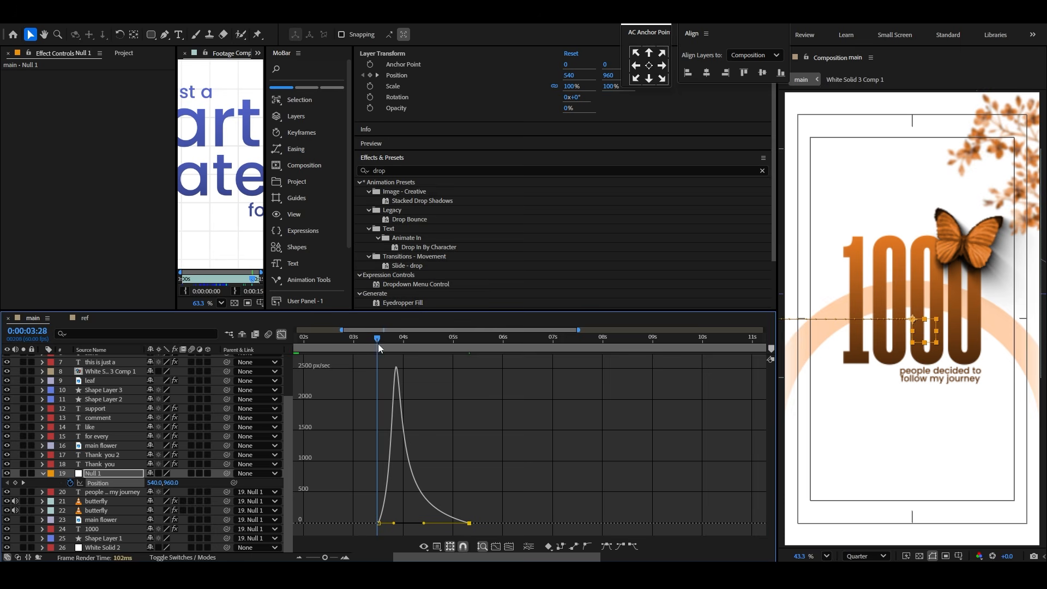
key("space")
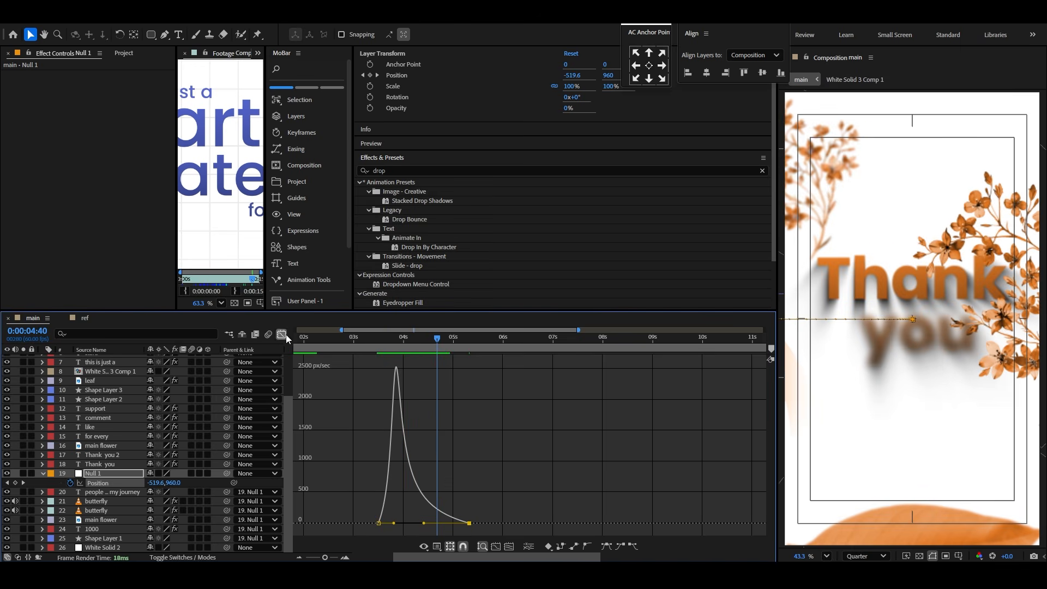
key("shift+F3")
key("space")
Step: Shift the null's end position keyframe to about 5:35 and preview the slide from 3:29
left_click_drag(469, 482, 492, 483)
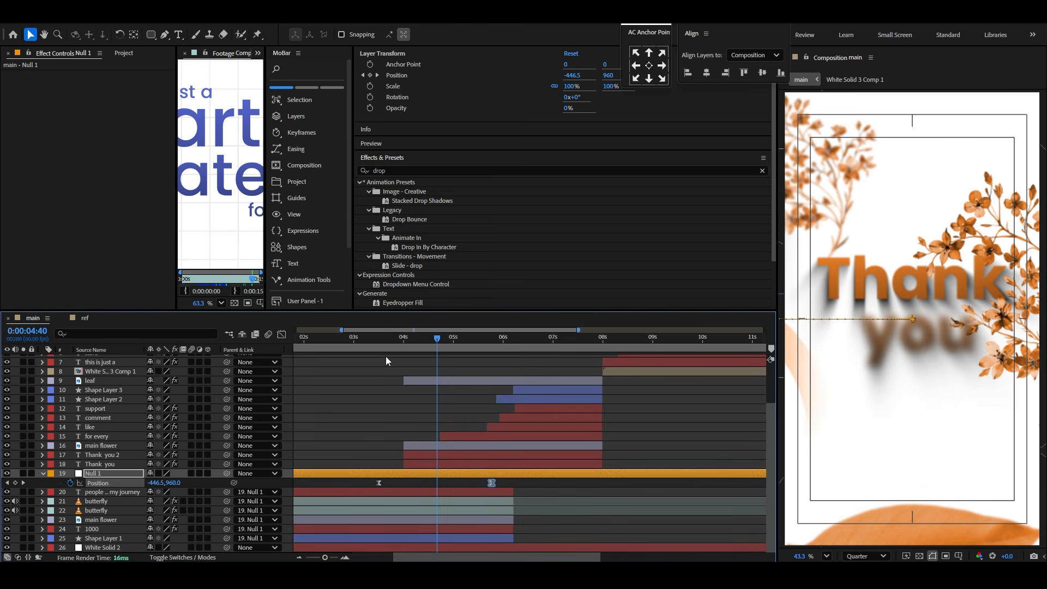
left_click(363, 338)
key("space")
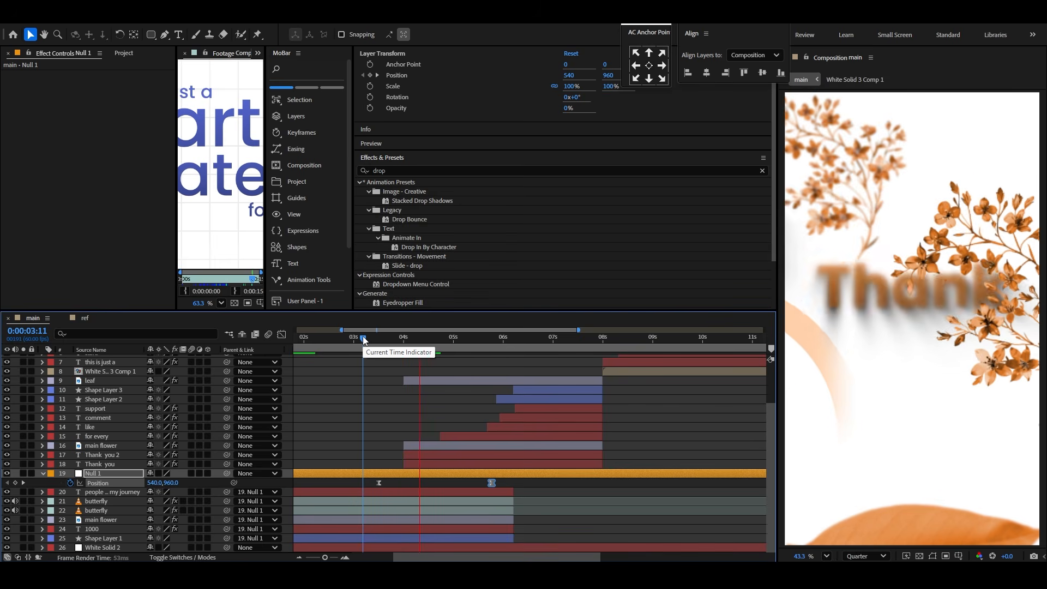
key("space")
left_click_drag(491, 483, 483, 483)
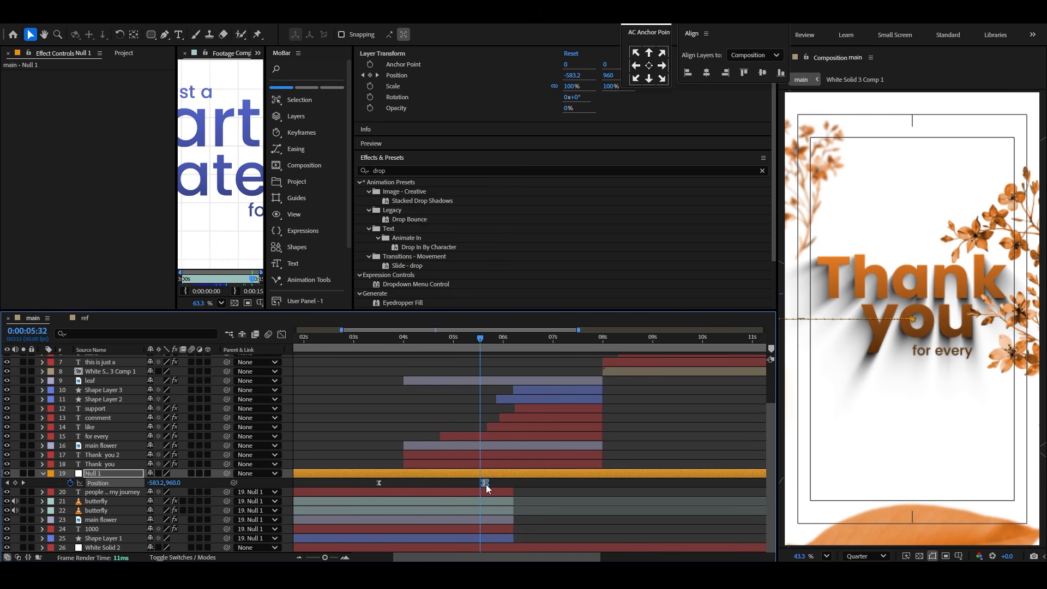
left_click(381, 339)
key("space")
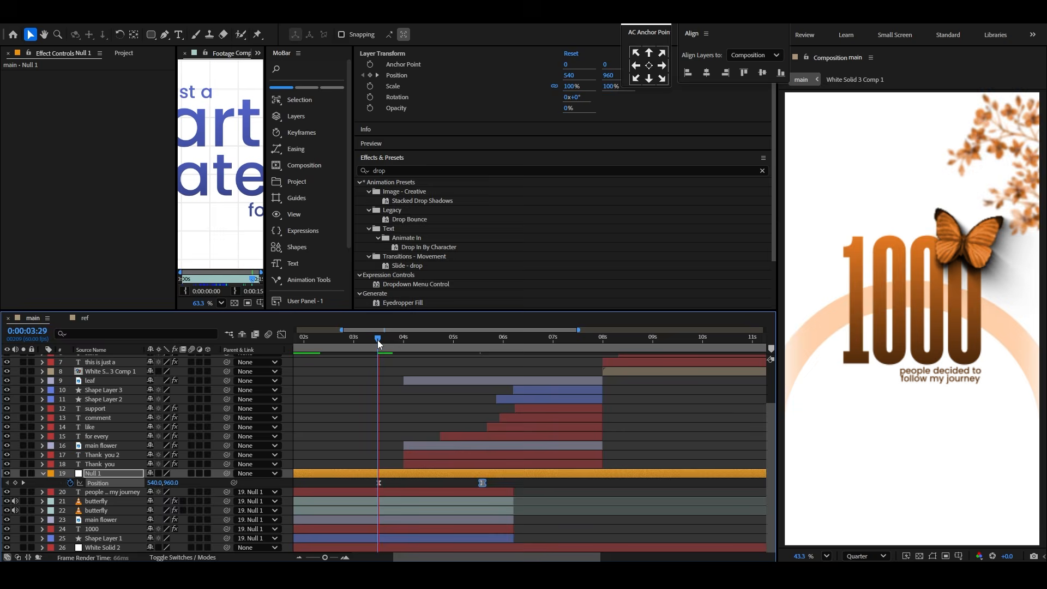
key("space")
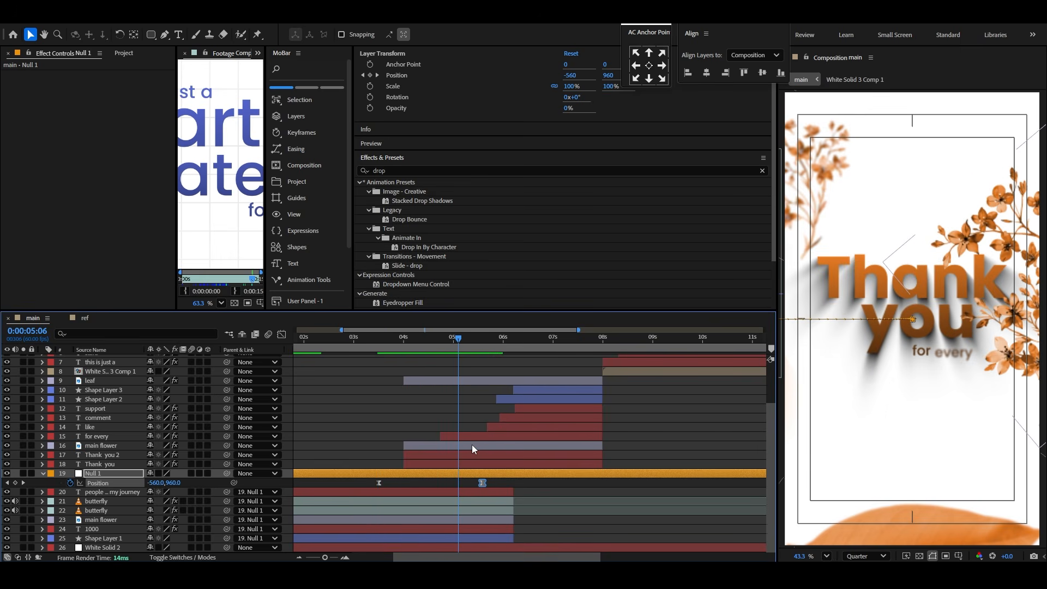
Step: Move the second-scene layers, from leaf through "Thank you", earlier to start at about 3:30
scroll(470, 444, "up", 2)
scroll(470, 444, "down", 2)
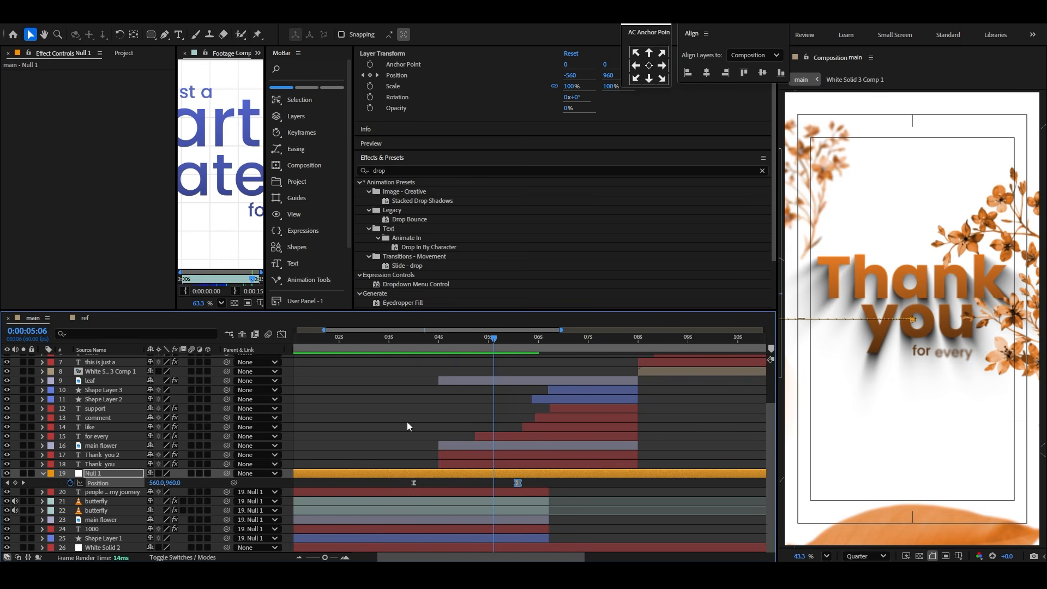
left_click(540, 381)
left_click(532, 462, "shift")
scroll(455, 466, "up", 4)
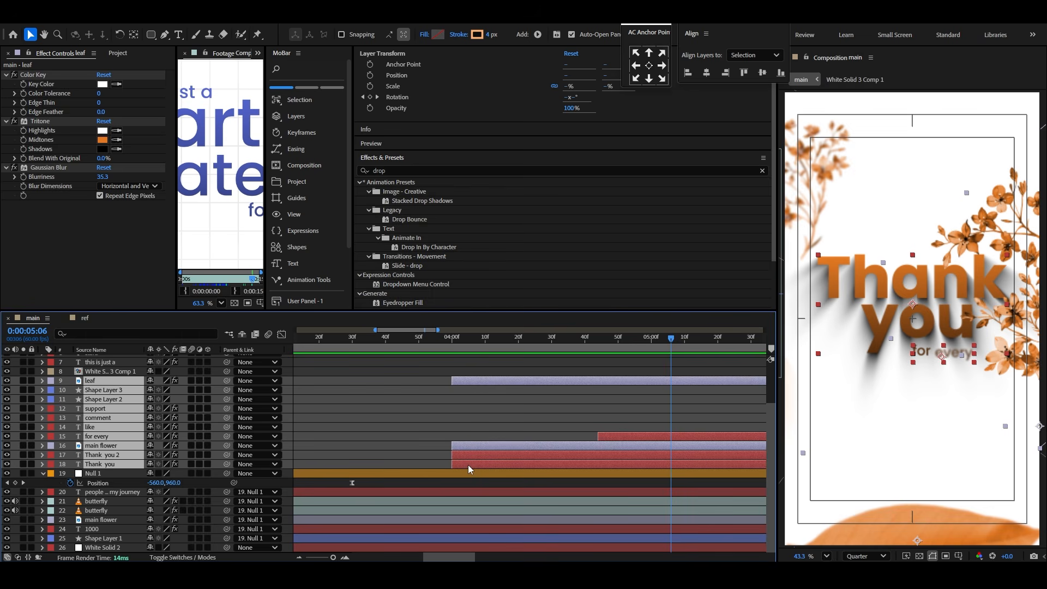
left_click_drag(467, 465, 372, 463)
scroll(355, 442, "down", 5)
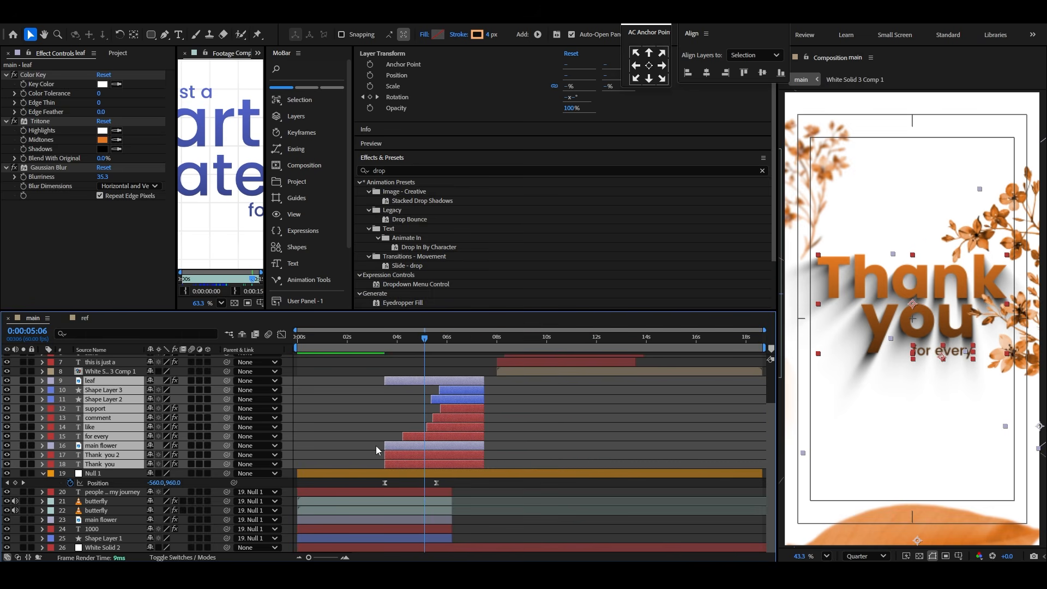
Step: Parent the second-scene layers from leaf through "Thank you" to Null 1, and preview the transition from 3:03 and 3:30
key("space")
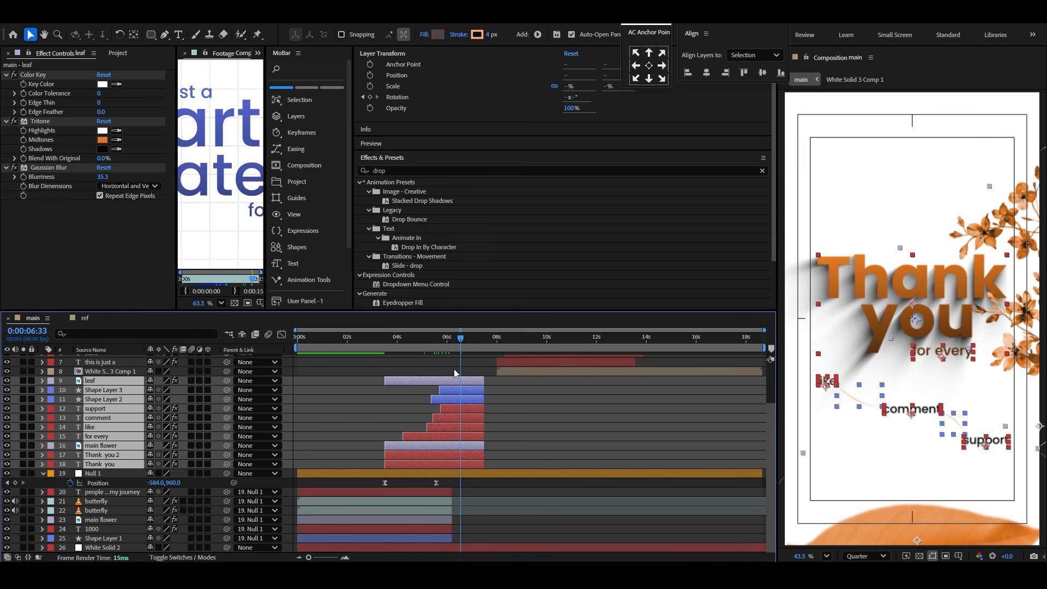
left_click_drag(223, 385, 104, 473)
left_click(447, 341)
left_click(374, 352)
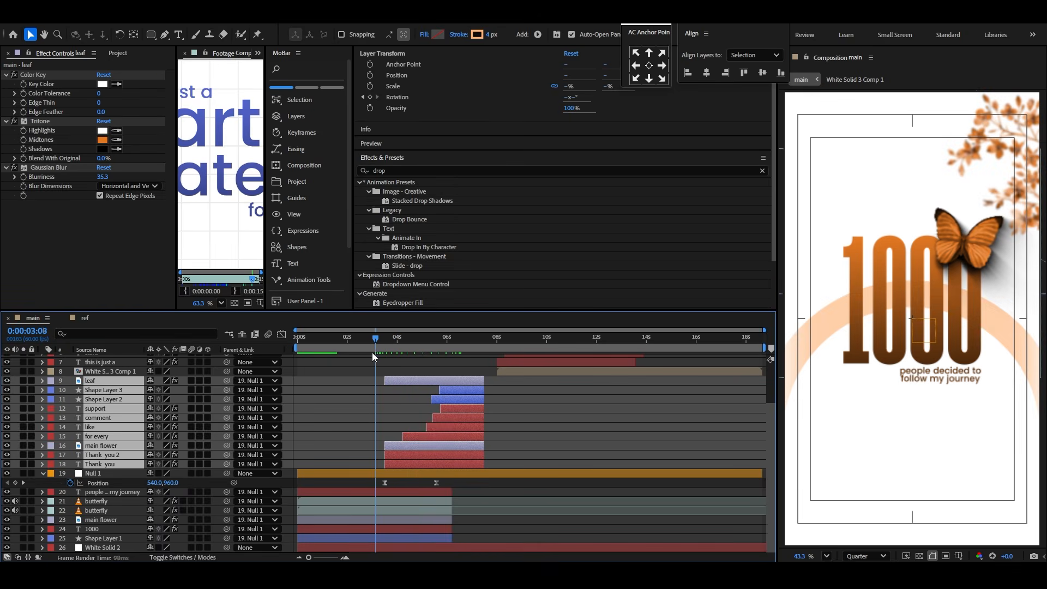
key("space")
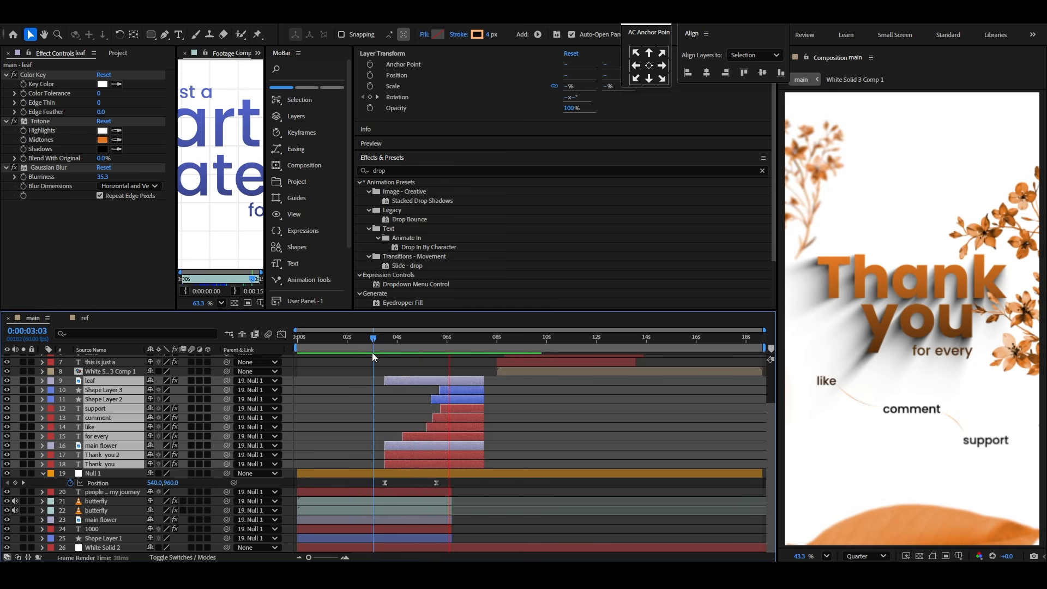
left_click(384, 344)
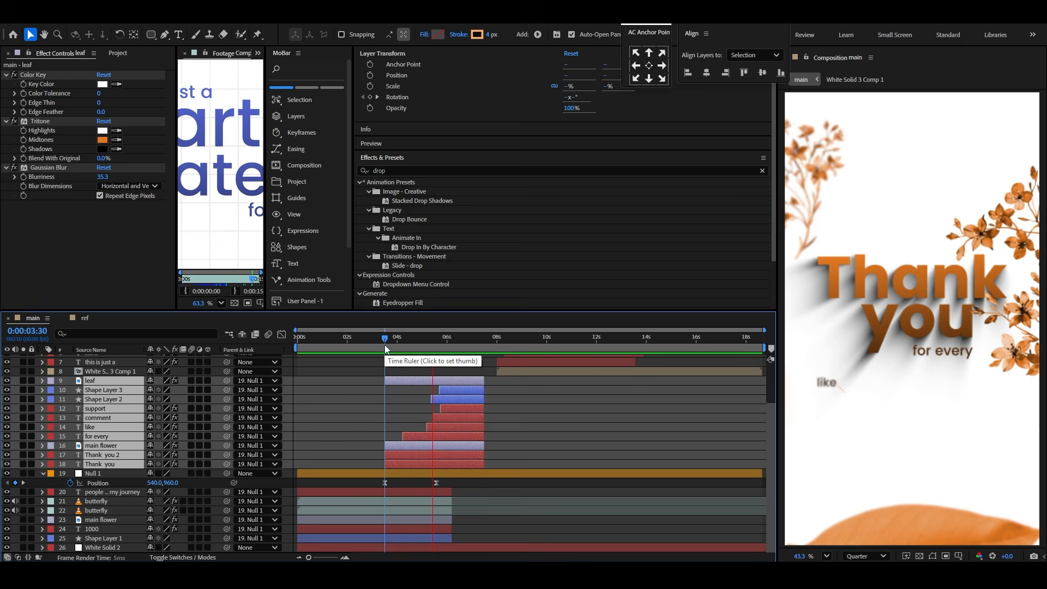
key("space")
left_click(564, 399)
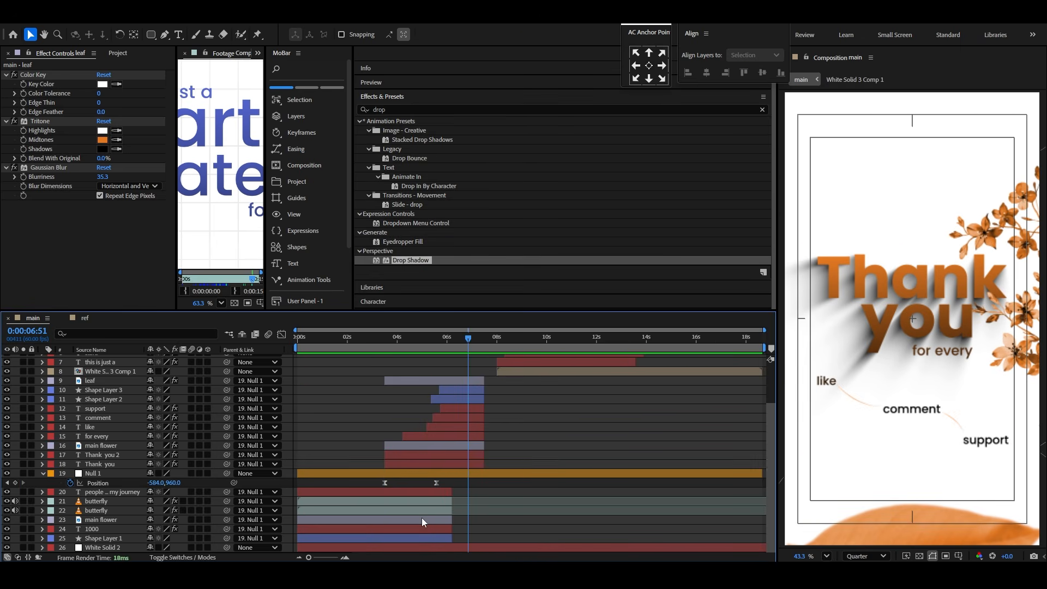
Step: Extend the first scene's "main flower" layer to end at 7:30 and preview from 3:41
left_click(437, 520)
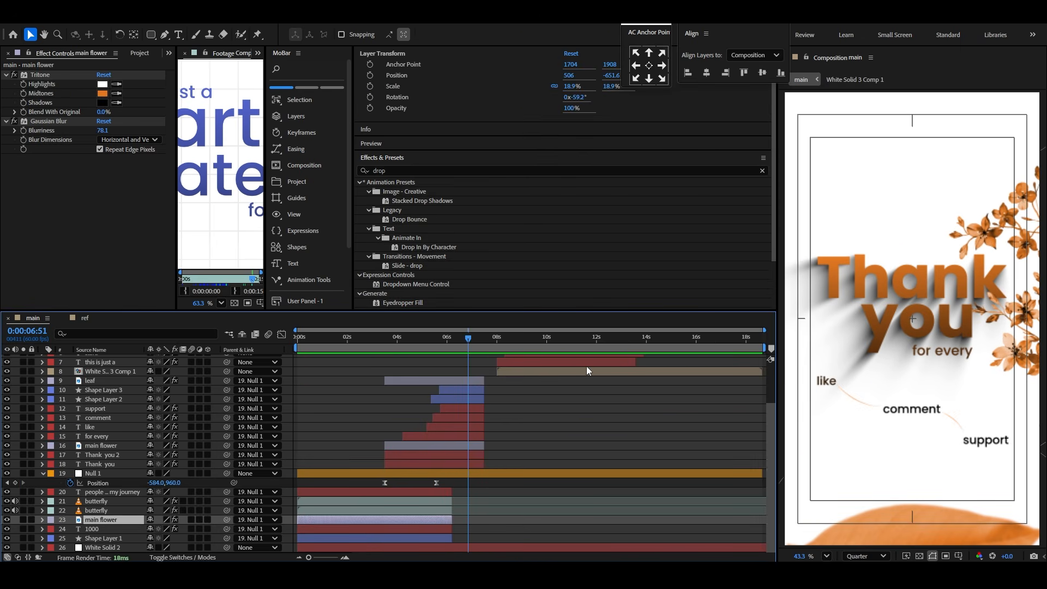
left_click(429, 338)
left_click_drag(453, 521, 489, 522)
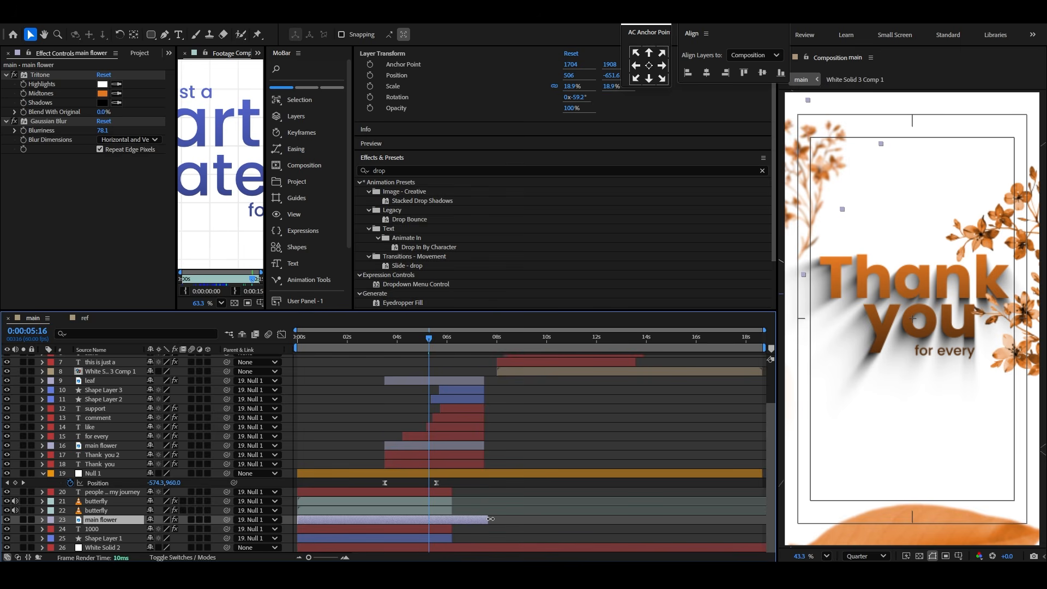
scroll(485, 462, "up", 4)
left_click(472, 339)
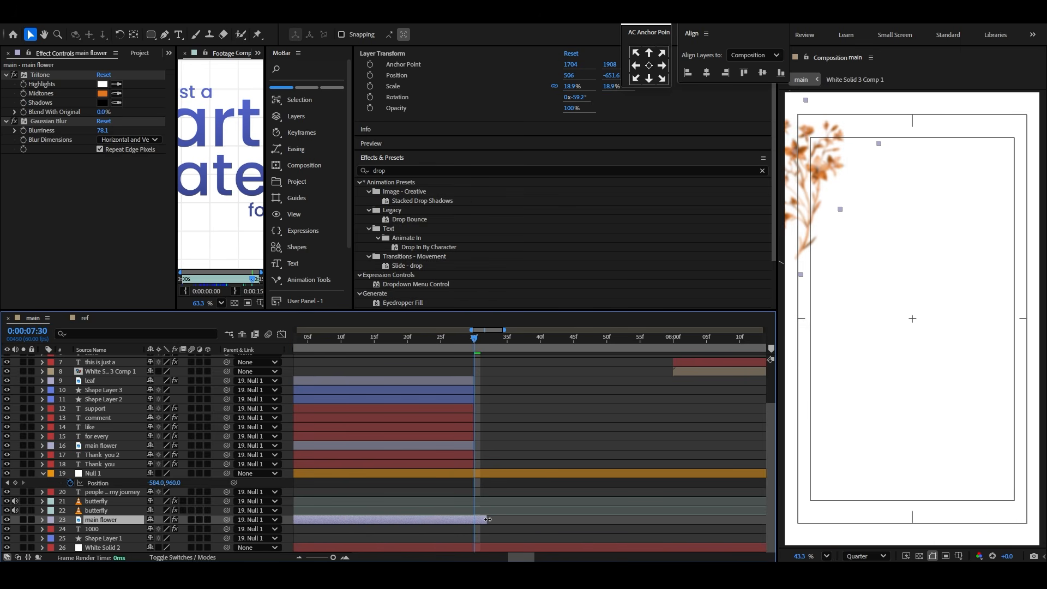
scroll(468, 447, "down", 4)
left_click(322, 339)
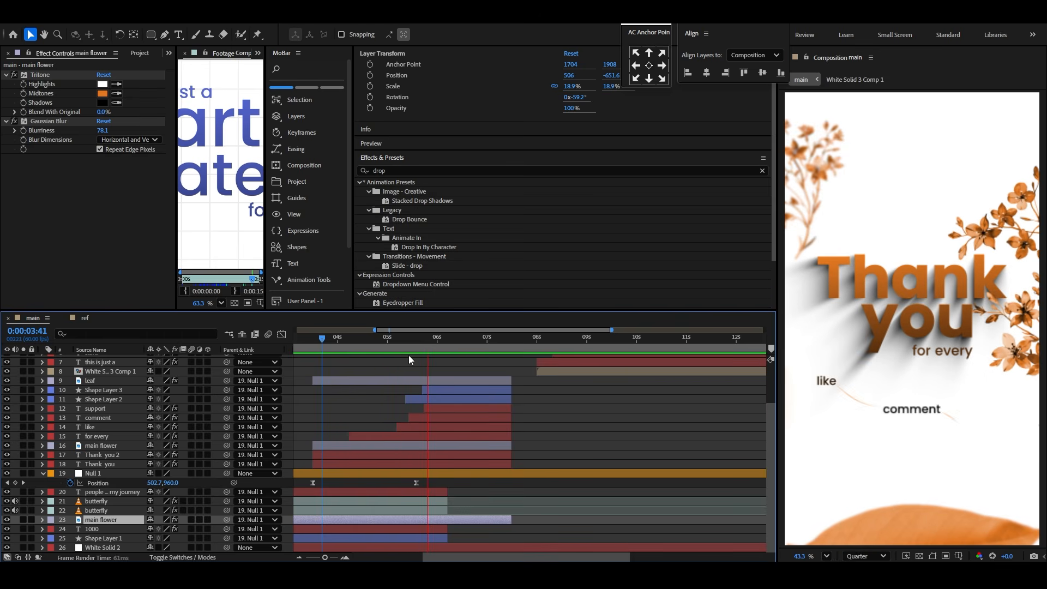
key("space")
Step: Extend the second-scene layers to about 8:45, and move the third-scene layers, "1000+ 2" through White Solid 3 Comp 1, to start around 7:00
left_click(482, 340)
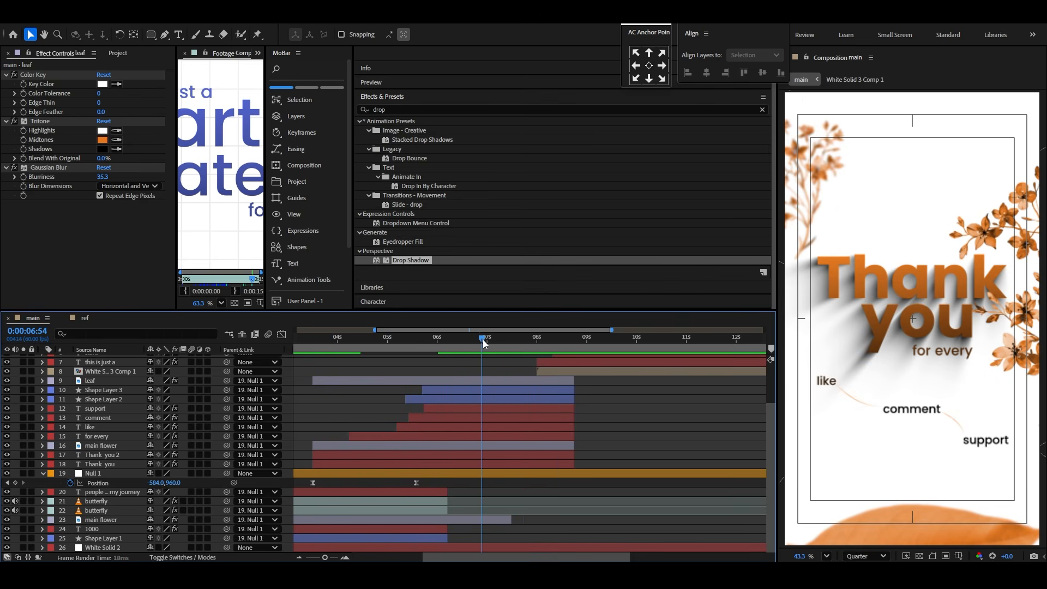
left_click_drag(483, 339, 487, 340)
scroll(548, 430, "up", 3)
left_click(547, 358)
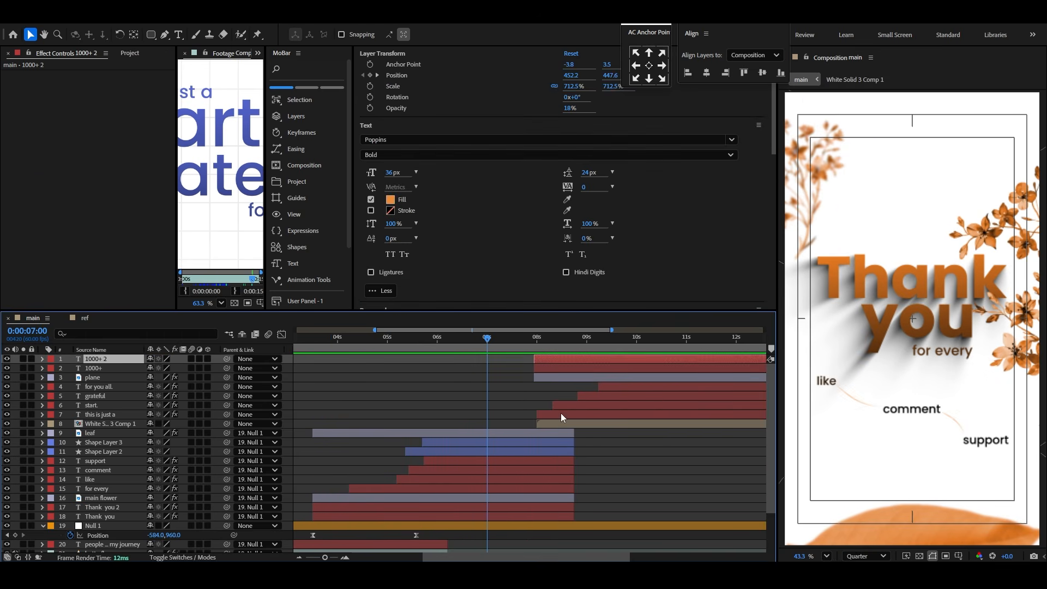
left_click(580, 427, "shift")
left_click_drag(580, 426, 534, 423)
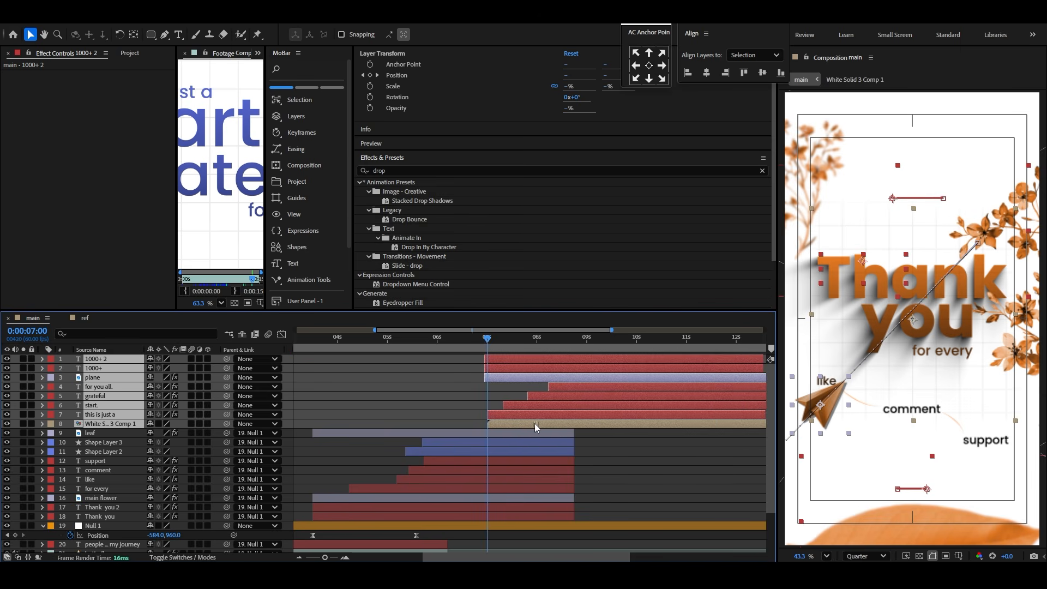
Step: Align the starts of both "1000+" layers and the plane layer with 7:00
scroll(497, 413, "up", 4)
scroll(470, 412, "down", 1)
left_click(415, 398)
left_click(418, 376)
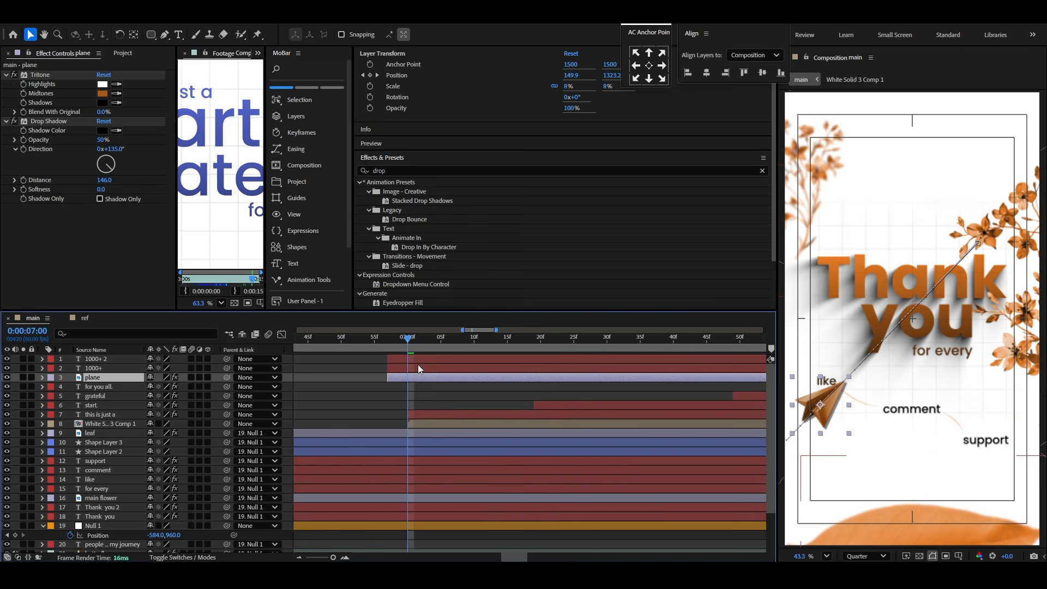
left_click(418, 363, "shift")
scroll(458, 390, "down", 3)
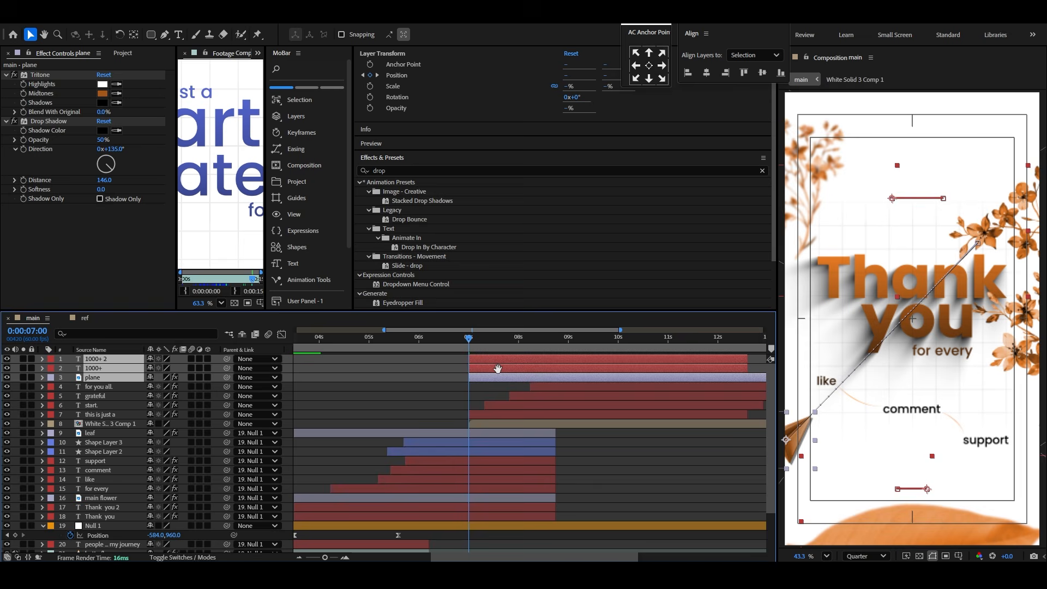
Step: Preview the transition around 6:14 and add a Position keyframe to Null 1 at about 7:00
key("space")
left_click_drag(477, 340, 430, 355)
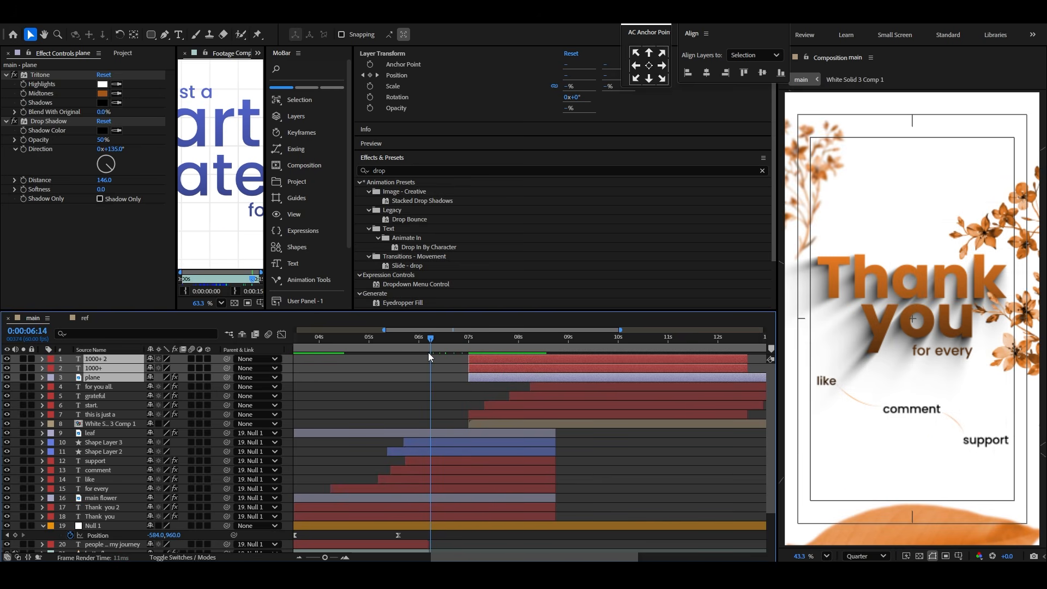
key("space")
scroll(473, 386, "down", 1)
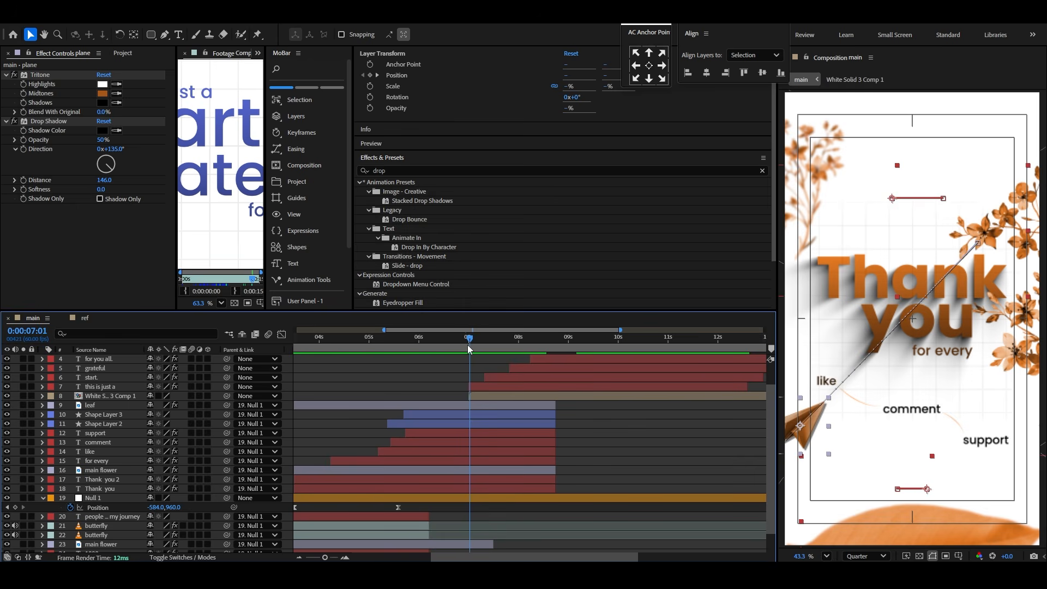
left_click(15, 508)
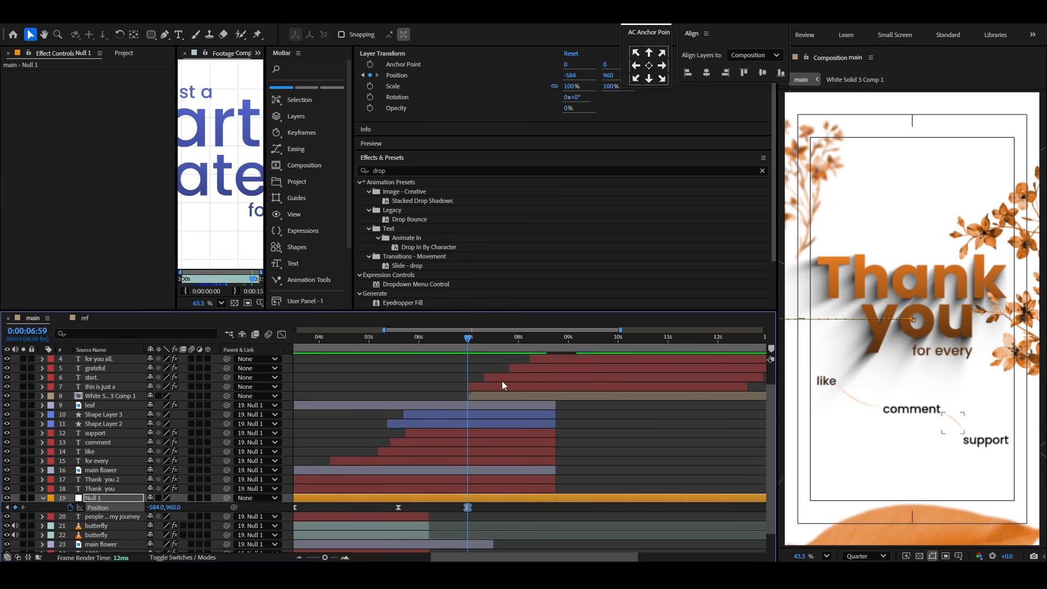
Step: Set Null 1's Y position to -995 at 8:00 and preview the upward slide
left_click(518, 354)
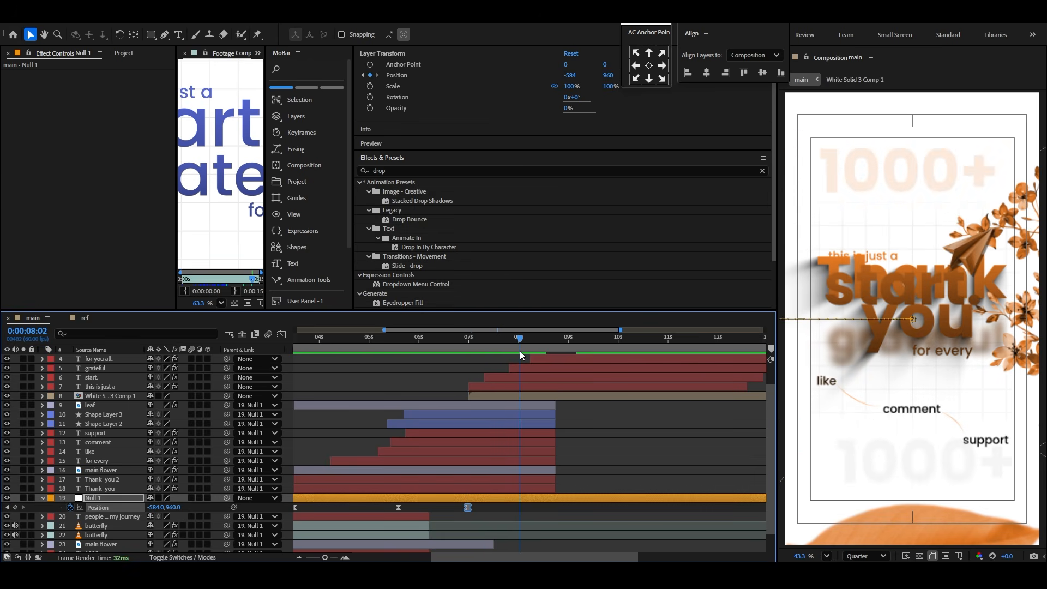
left_click_drag(174, 511, 2, 513)
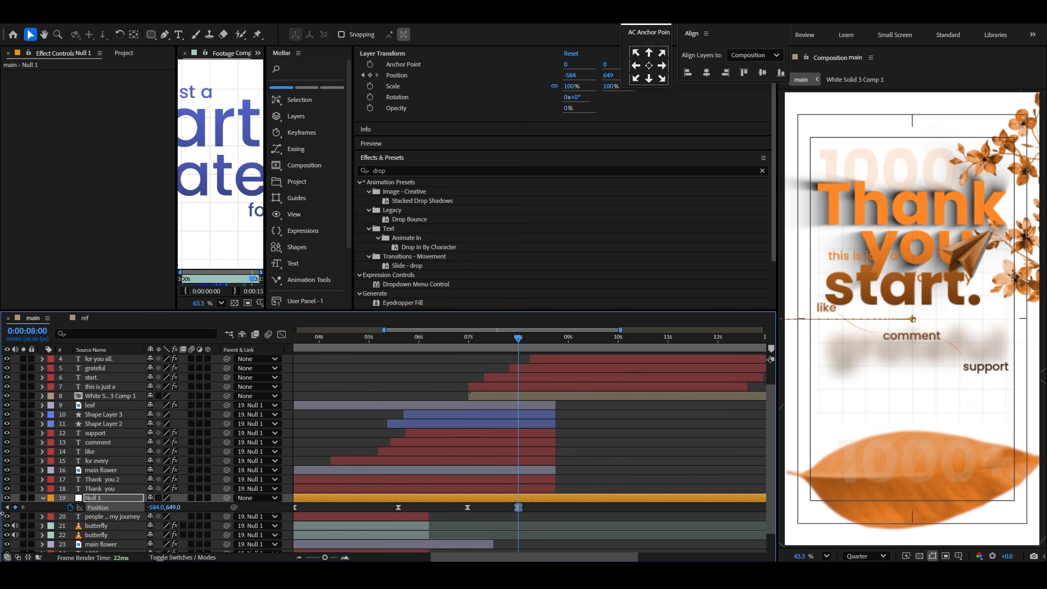
left_click_drag(160, 507, 125, 511)
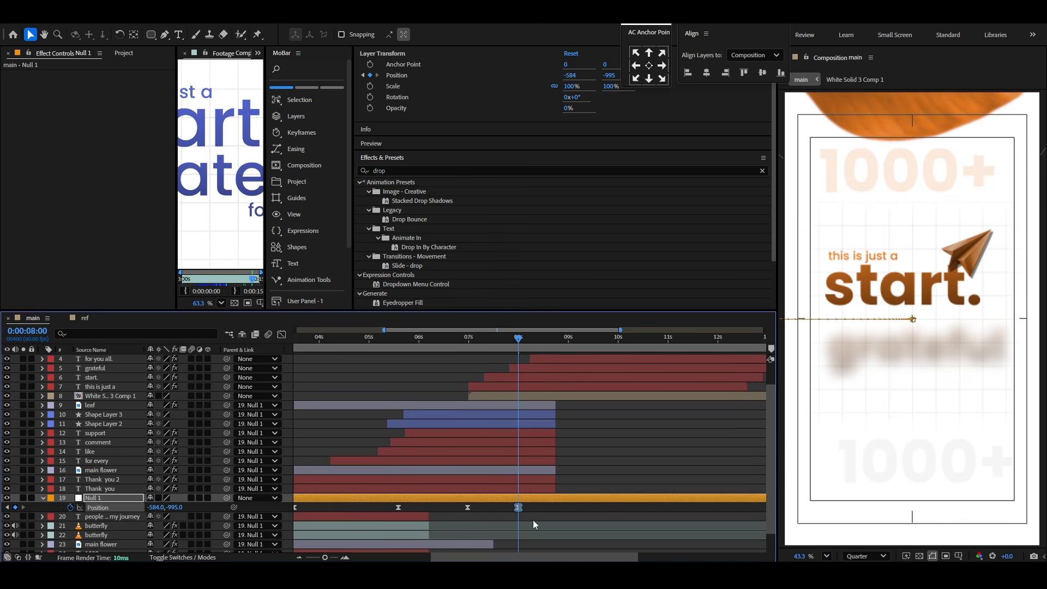
key("space")
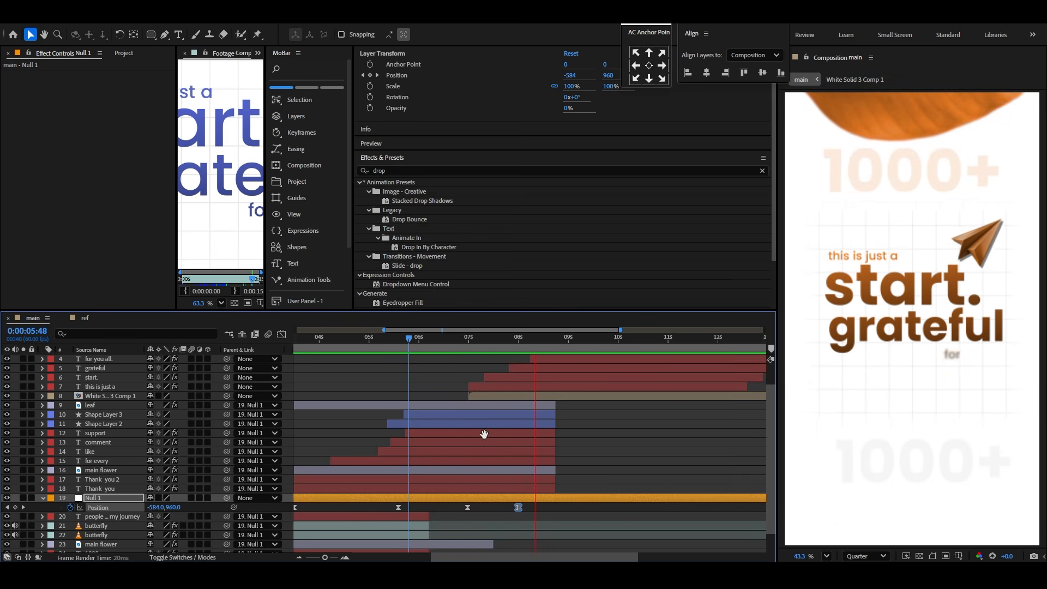
key("space")
Step: Parent the third-scene layers, "1000+ 2" through White Solid 3 Comp 1, to Null 1 and preview from 5:37
scroll(572, 481, "up", 1)
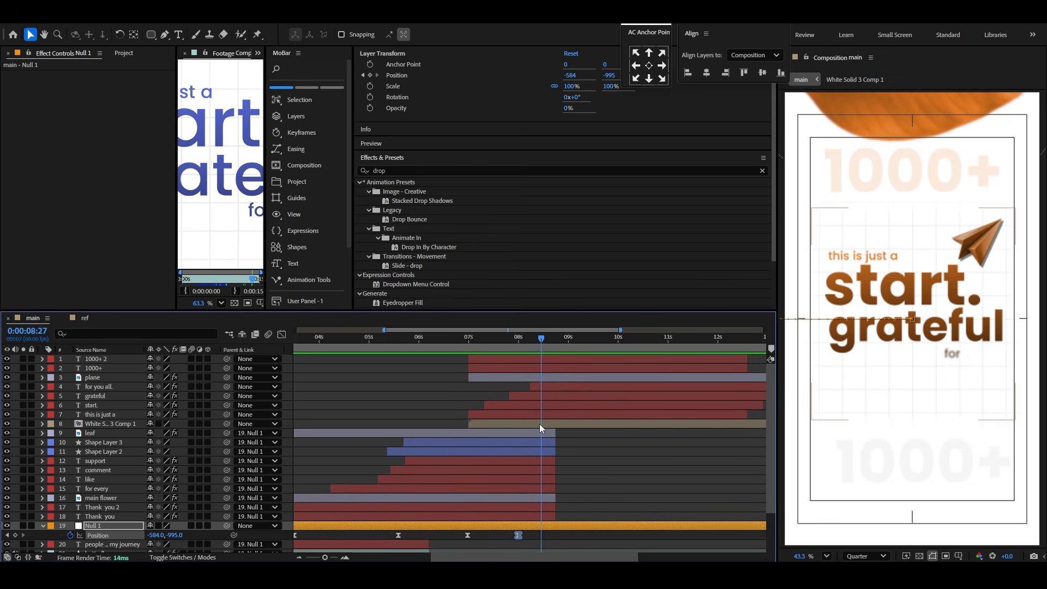
left_click(539, 424)
left_click(539, 360, "shift")
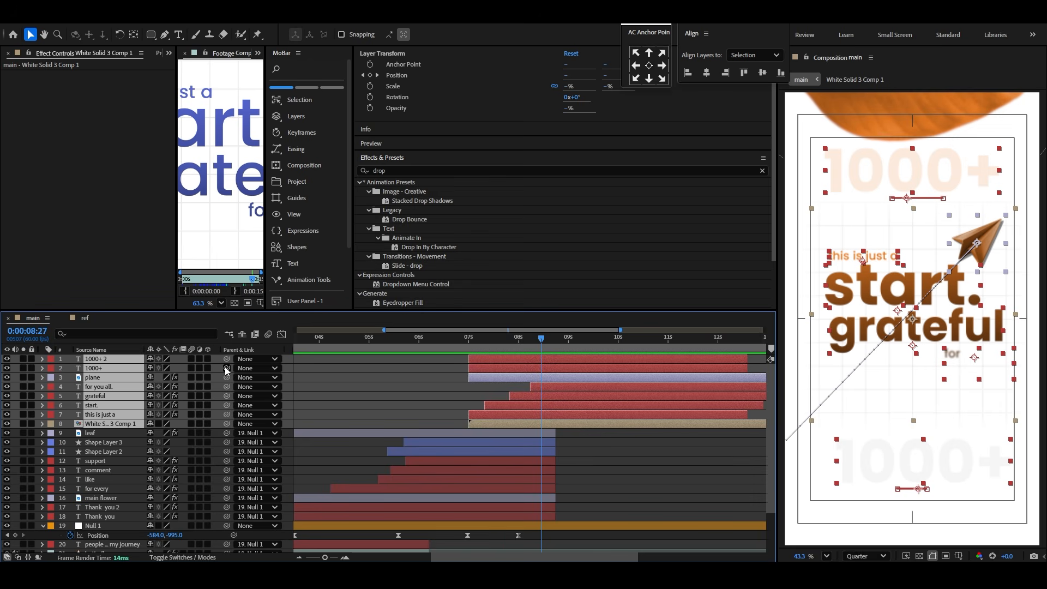
left_click_drag(227, 370, 98, 526)
left_click(498, 338)
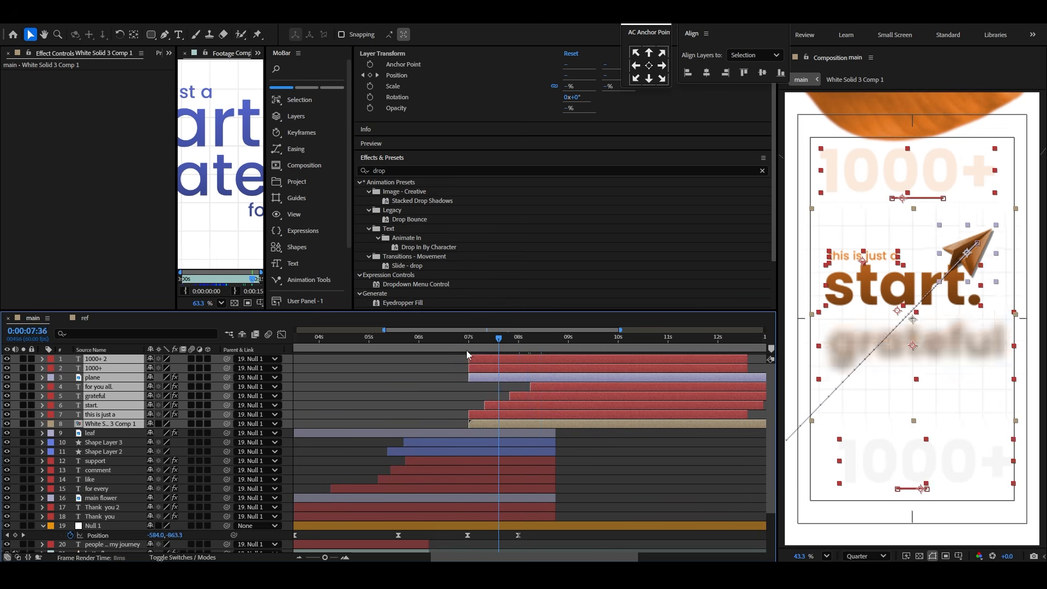
left_click(400, 354)
key("space")
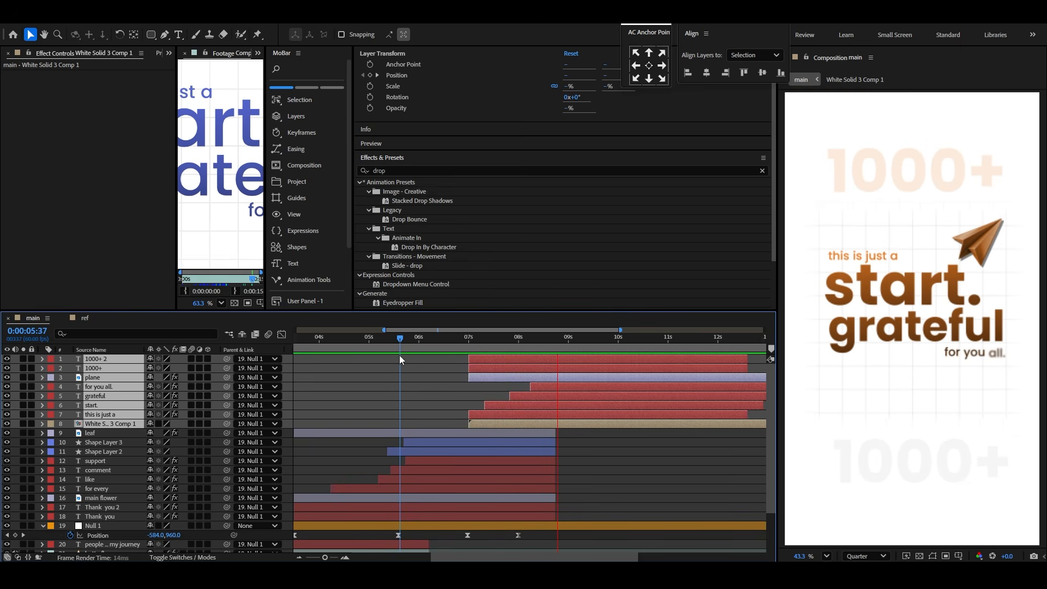
key("space")
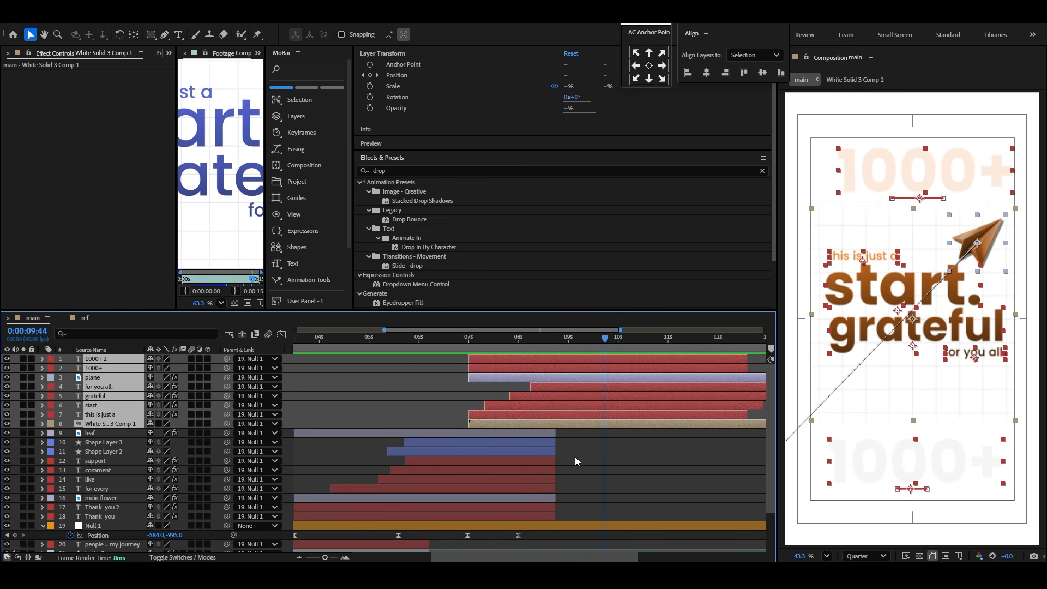
Step: Extend the leaf layer to end at about 12:30 and preview its exit from 7:11
left_click(575, 457)
left_click_drag(534, 342, 525, 345)
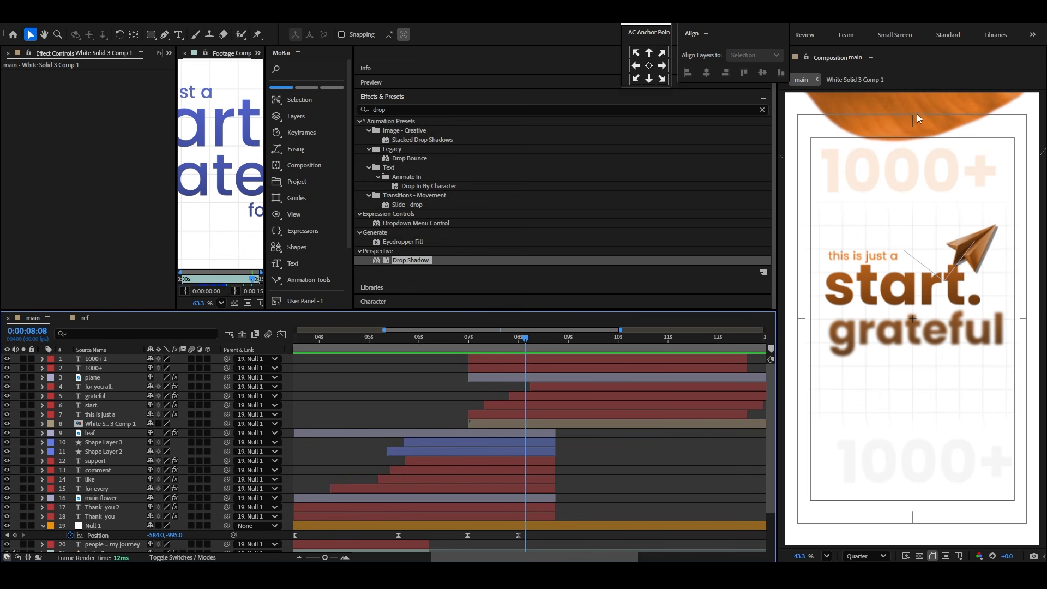
left_click(909, 133)
left_click(523, 499)
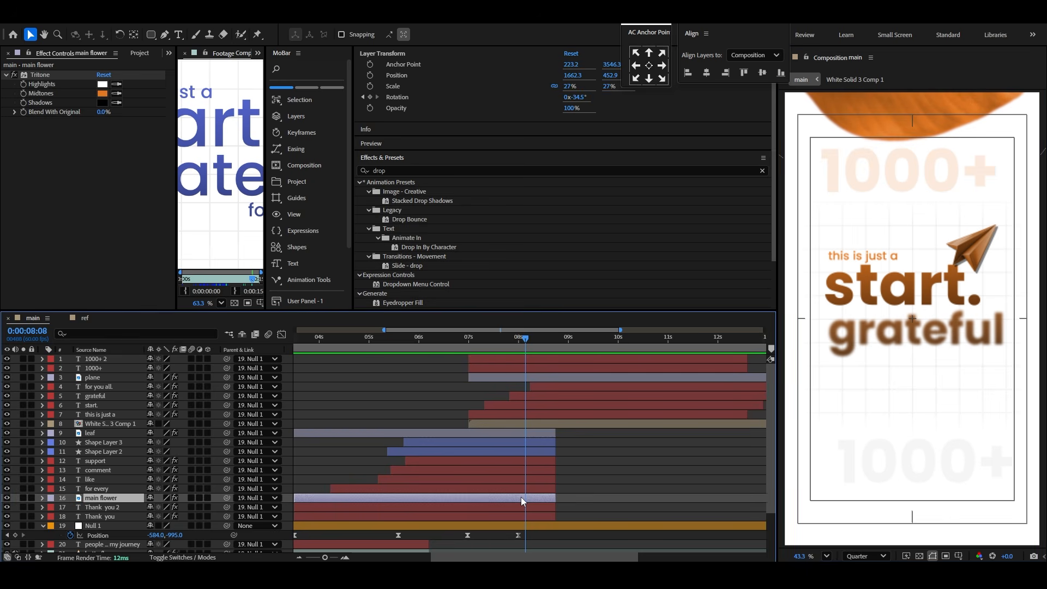
left_click_drag(561, 436, 620, 436)
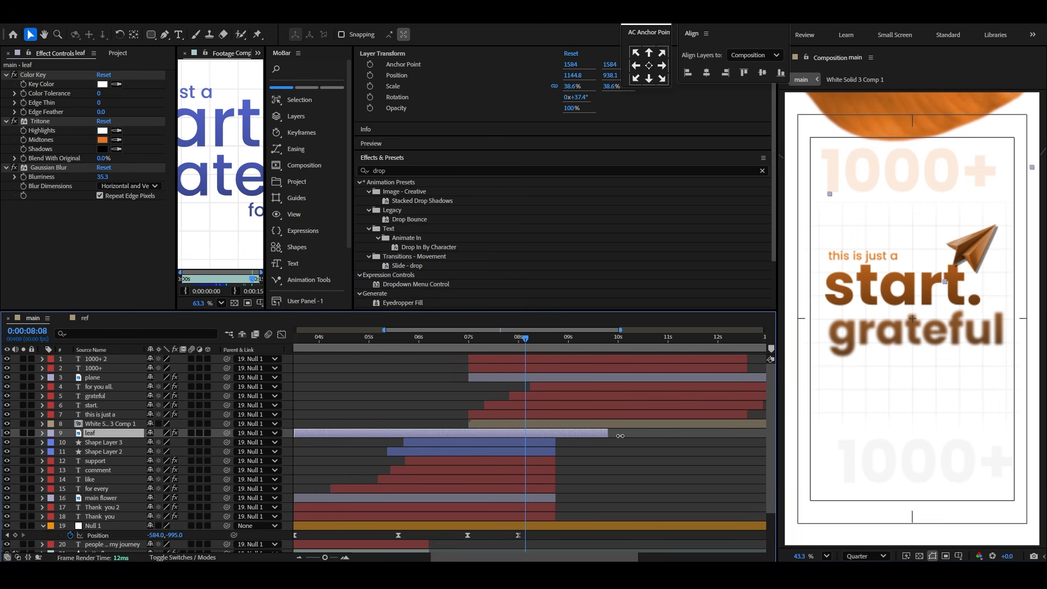
key("space")
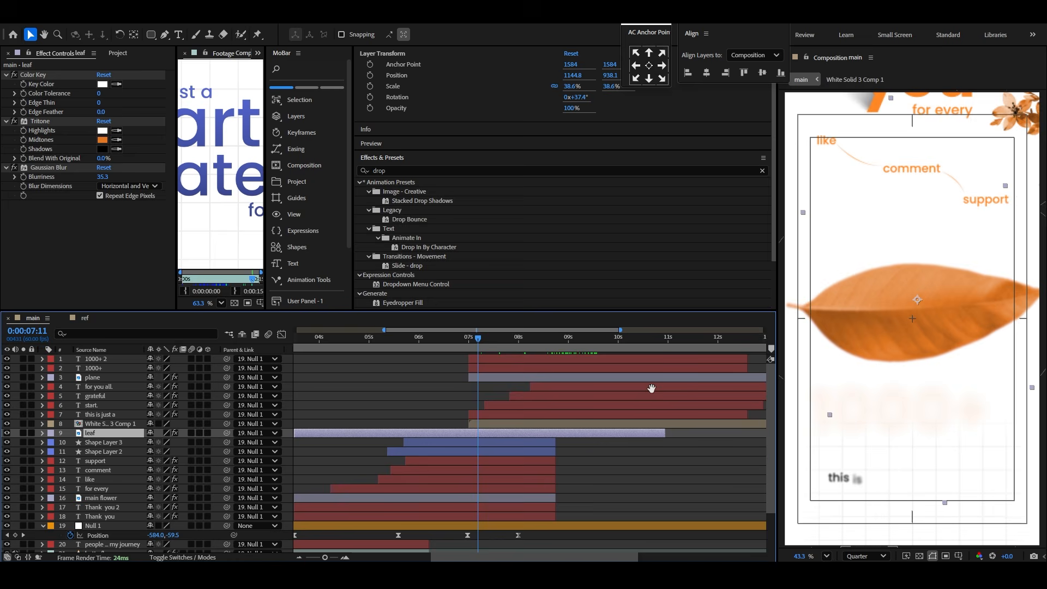
left_click_drag(665, 432, 744, 432)
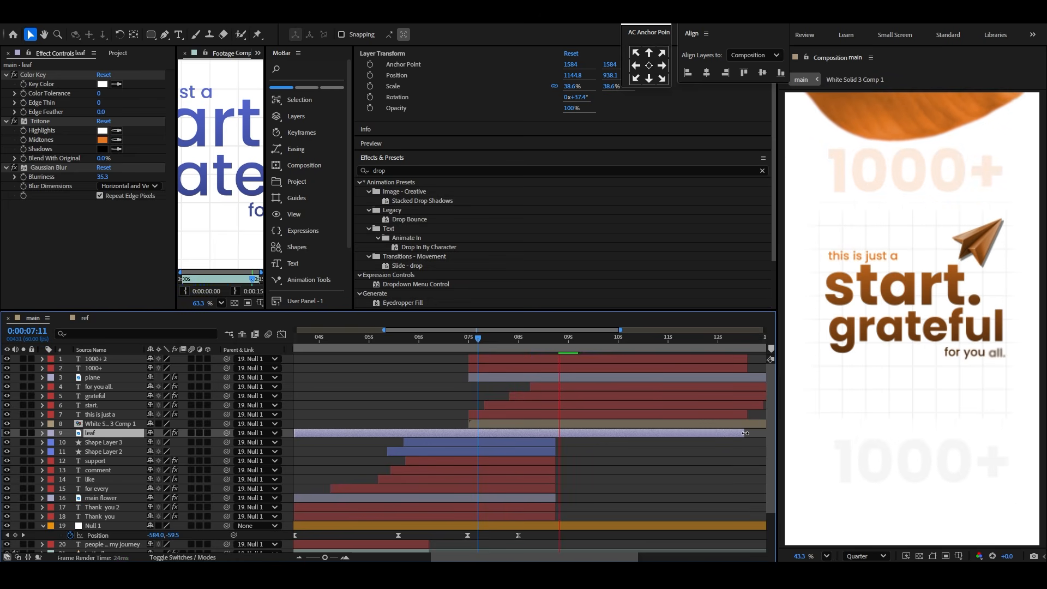
Step: Trim the main composition's duration to about 12:00 and play the full animation from the start
left_click_drag(531, 343, 737, 342)
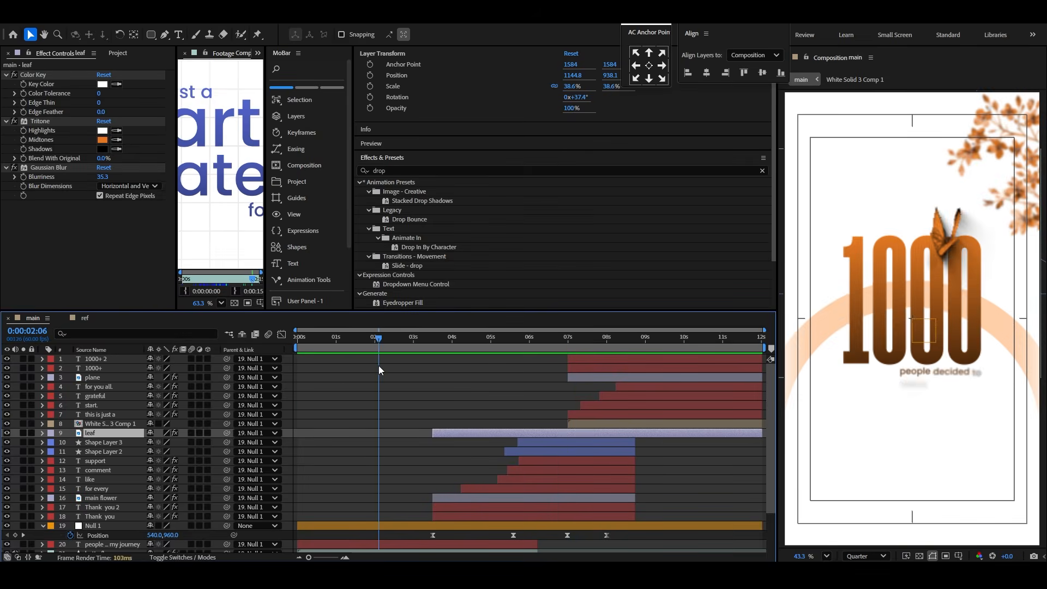
key("Home")
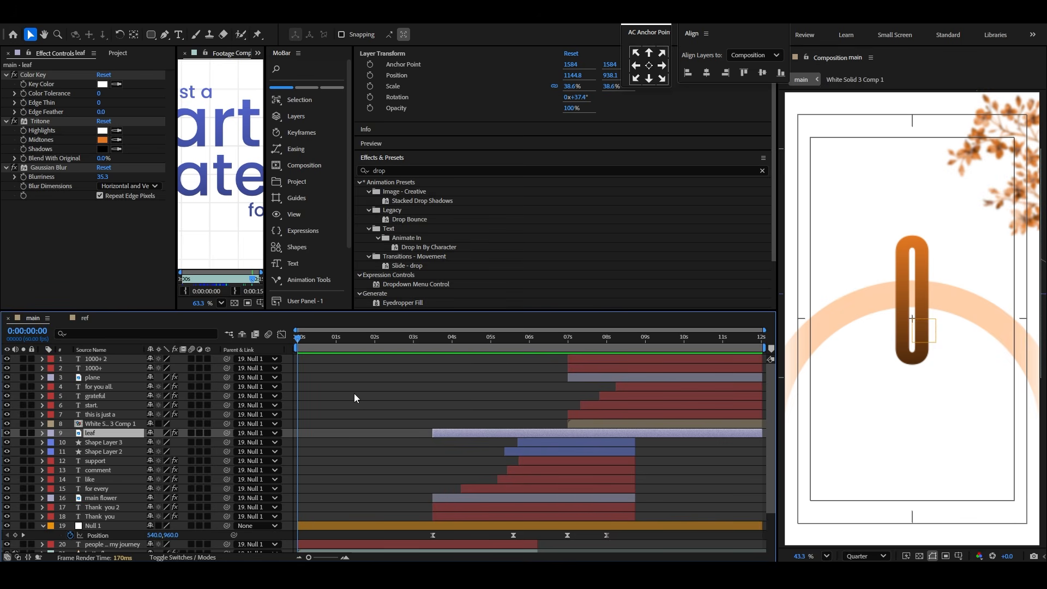
key("space")
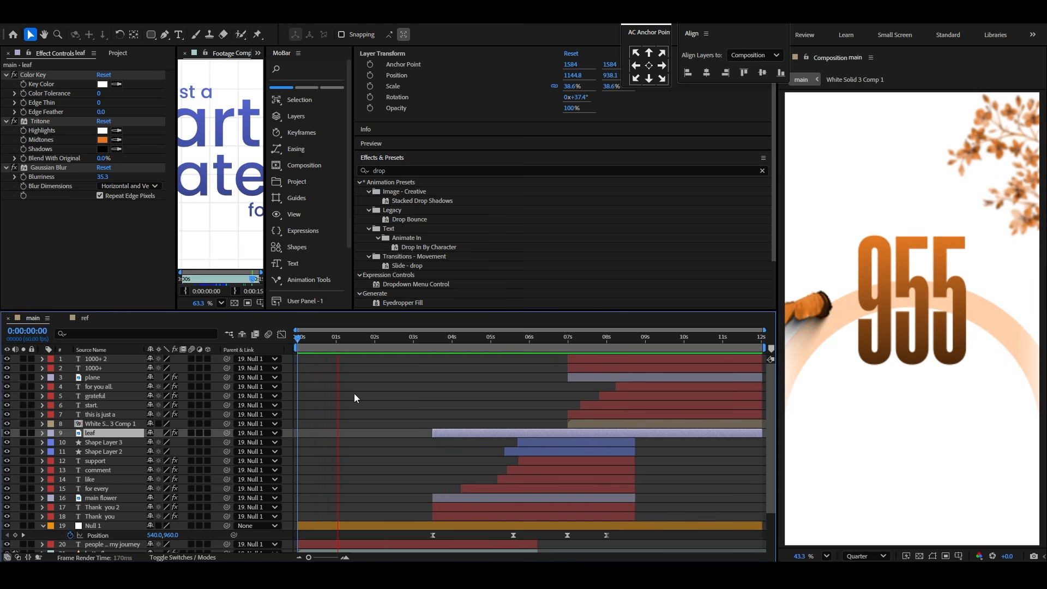